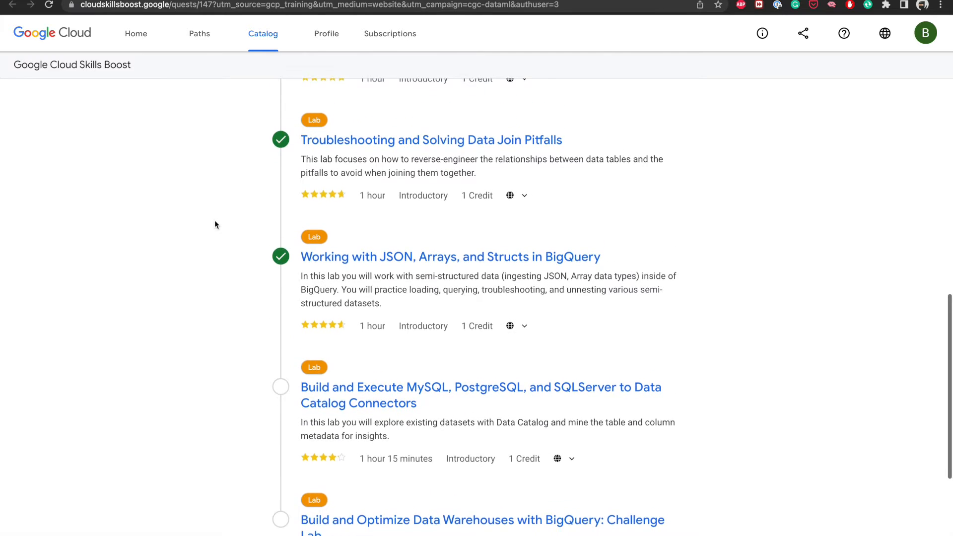
Open the lab "Build and Execute MySQL, PostgreSQL, and SQLServer to Data Catalog Connectors" from the quest's lab list.
scroll(215, 225, "up", 4)
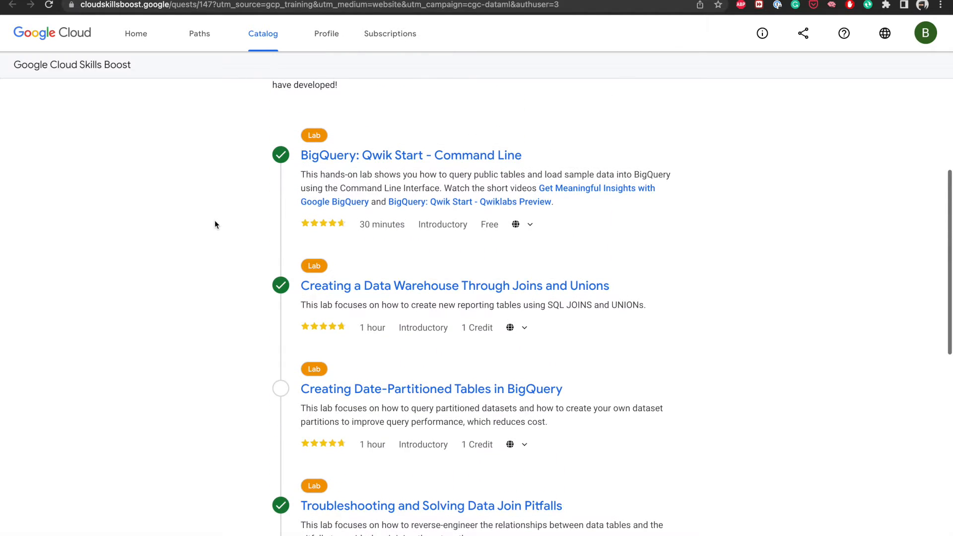
scroll(215, 224, "down", 2)
scroll(215, 224, "down", 6)
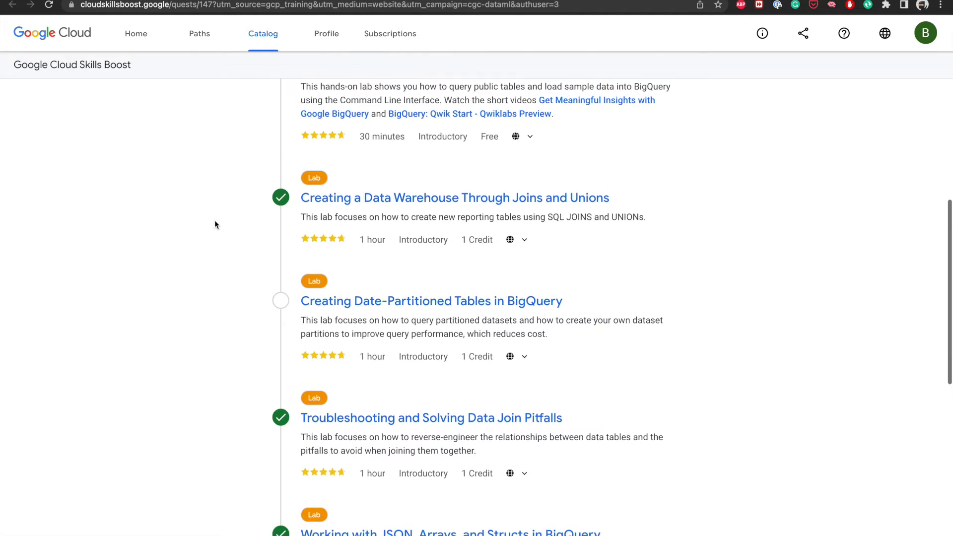
scroll(214, 224, "down", 3)
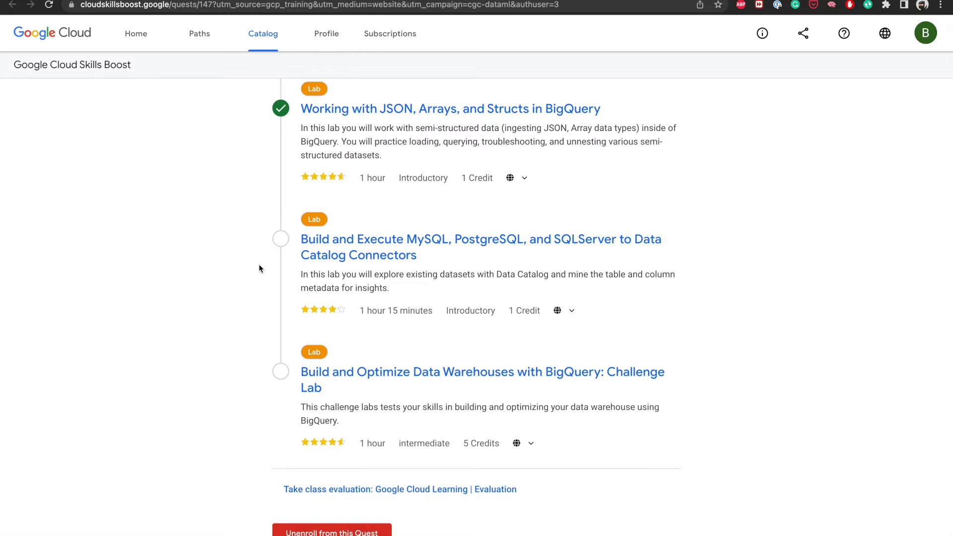
scroll(259, 268, "down", 1)
left_click(332, 219)
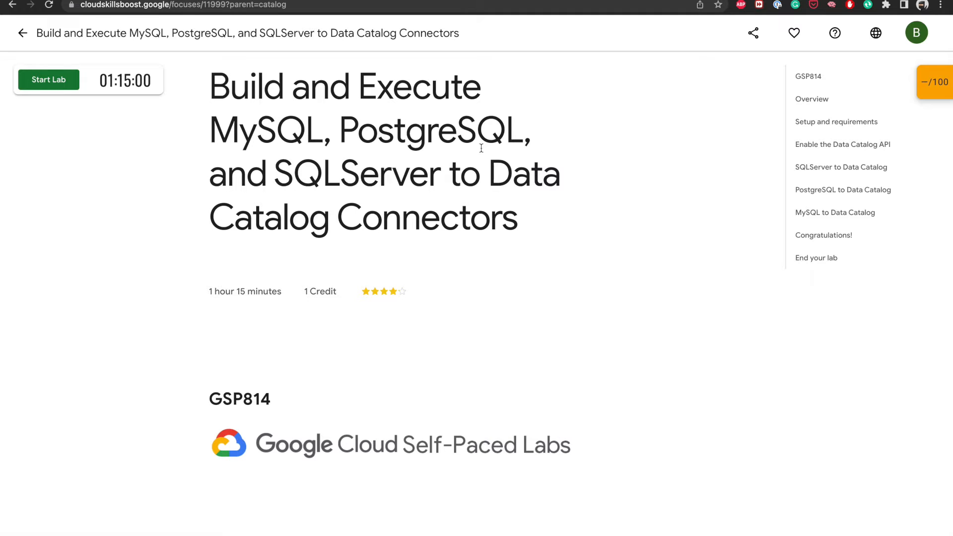
Read the lab's Overview, including Using Data Catalog, What you will learn and Prerequisites.
scroll(234, 296, "down", 1)
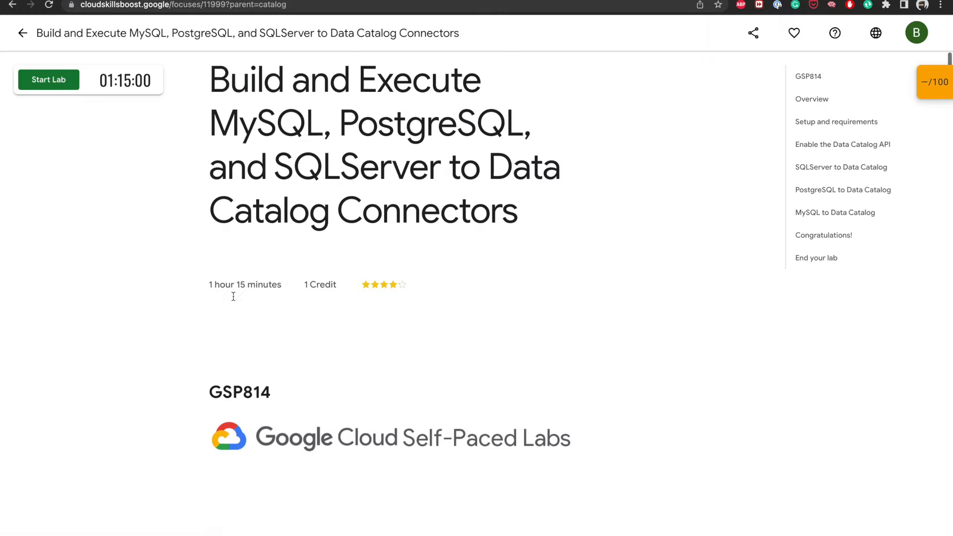
scroll(233, 296, "down", 2)
scroll(127, 334, "down", 2)
scroll(127, 334, "down", 5)
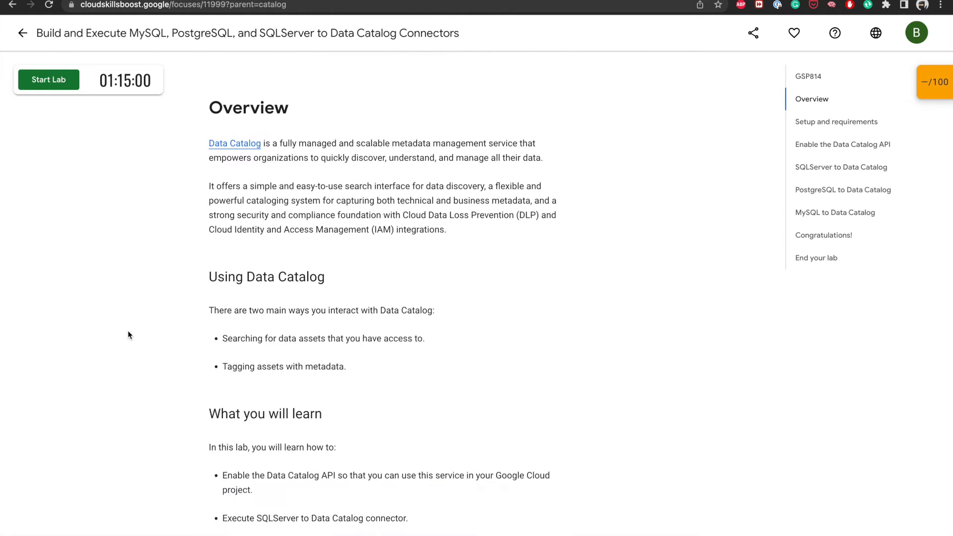
scroll(128, 334, "down", 1)
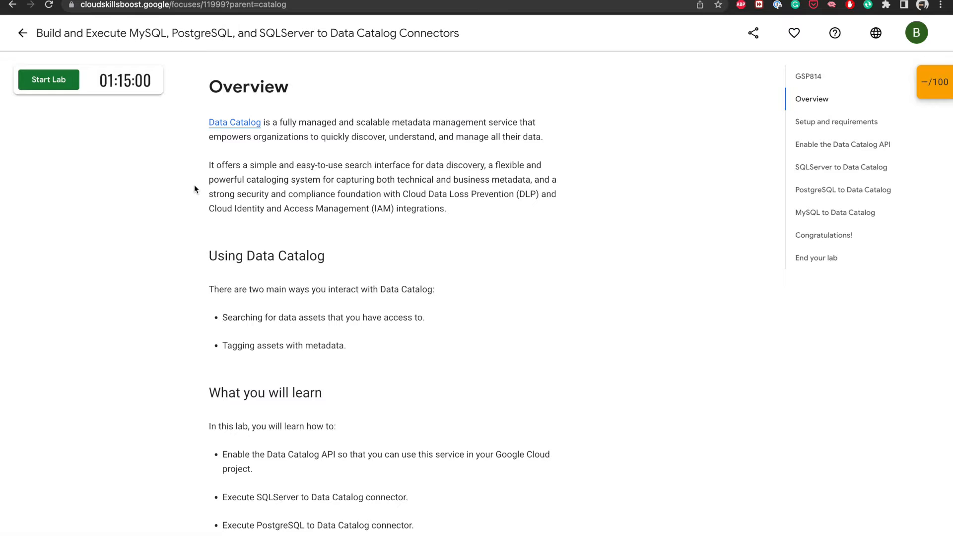
scroll(194, 189, "down", 1)
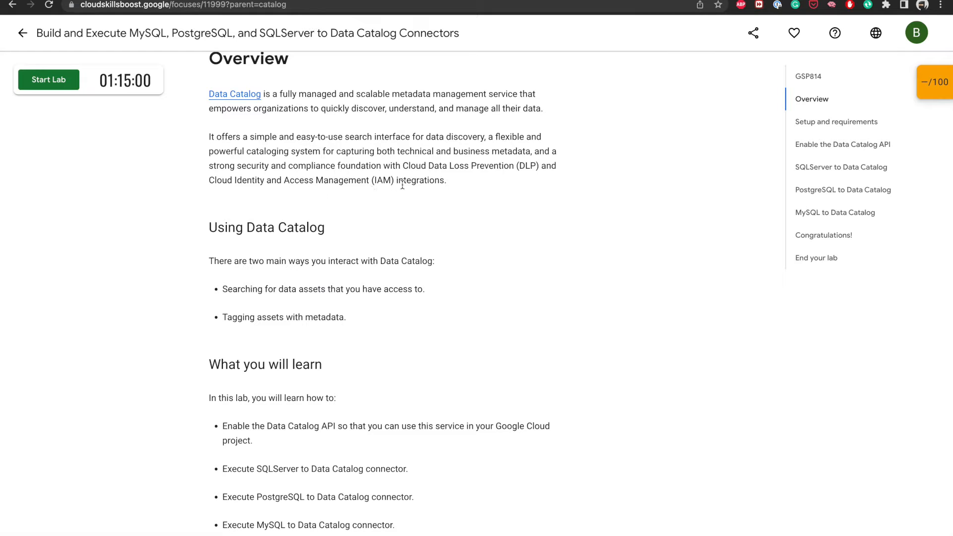
scroll(415, 229, "down", 2)
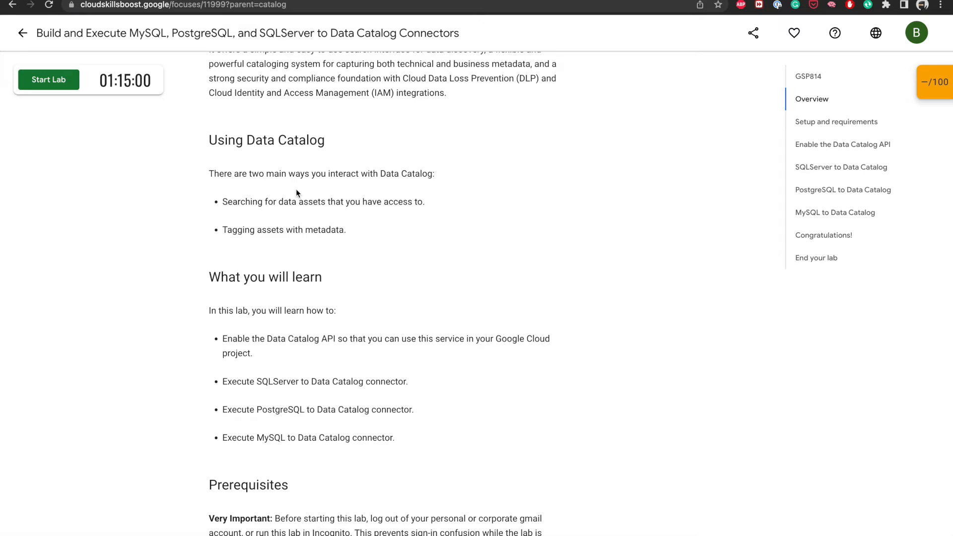
scroll(296, 190, "down", 1)
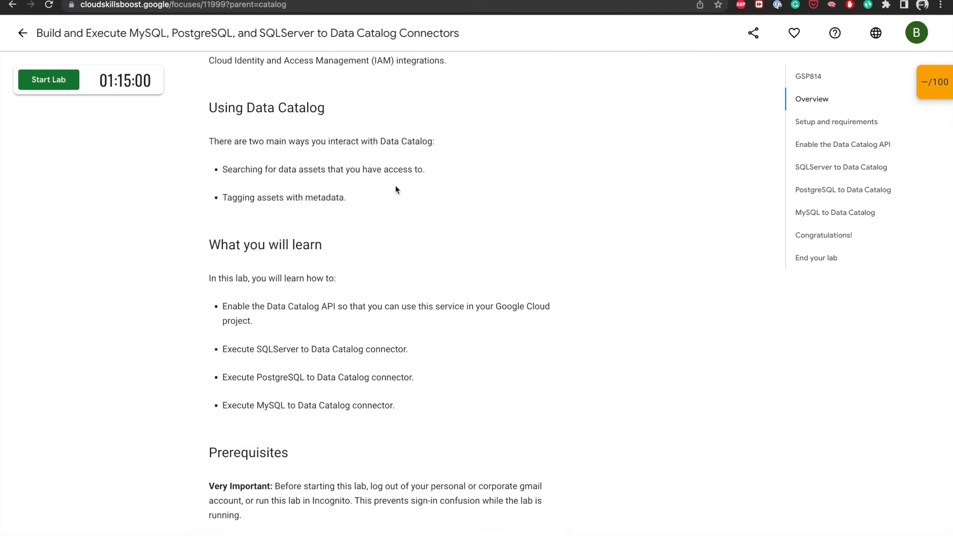
scroll(395, 189, "down", 1)
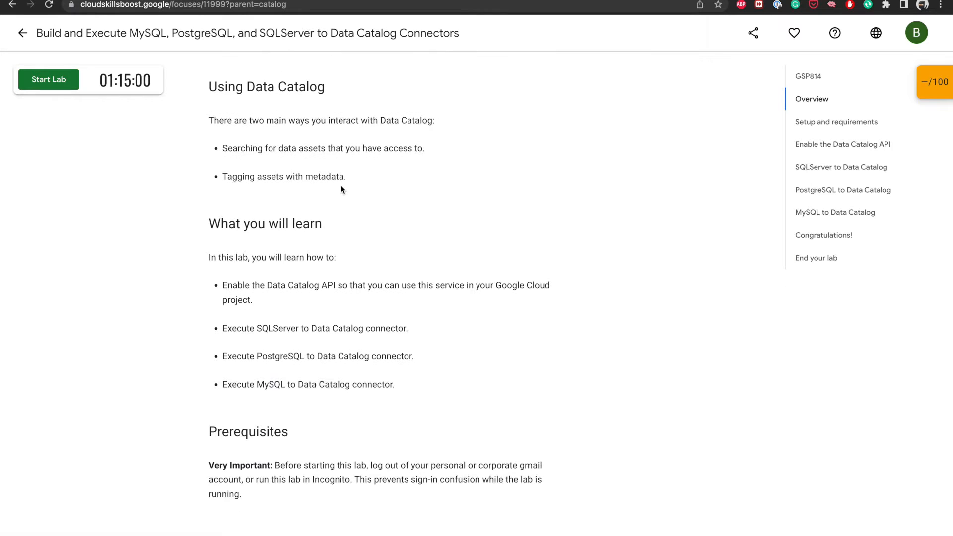
scroll(340, 189, "down", 2)
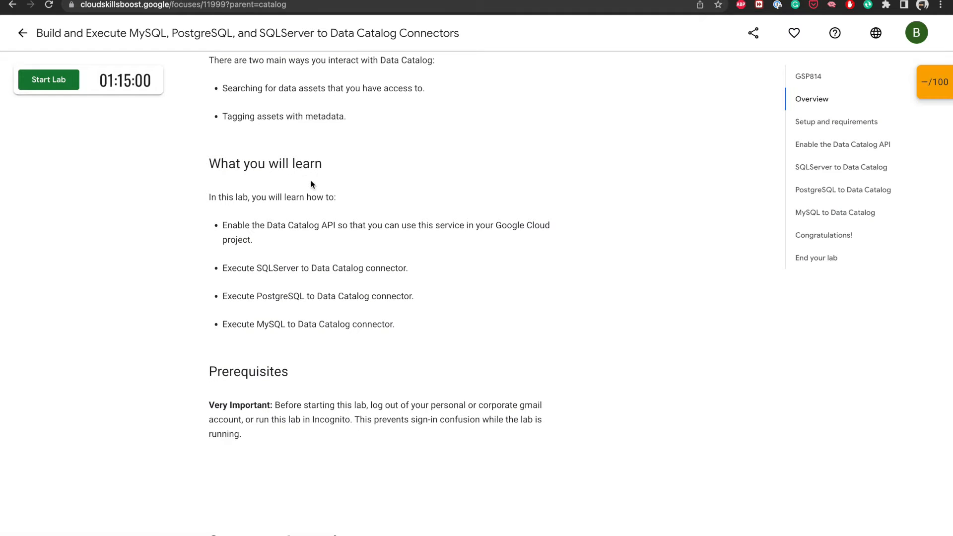
scroll(251, 166, "down", 2)
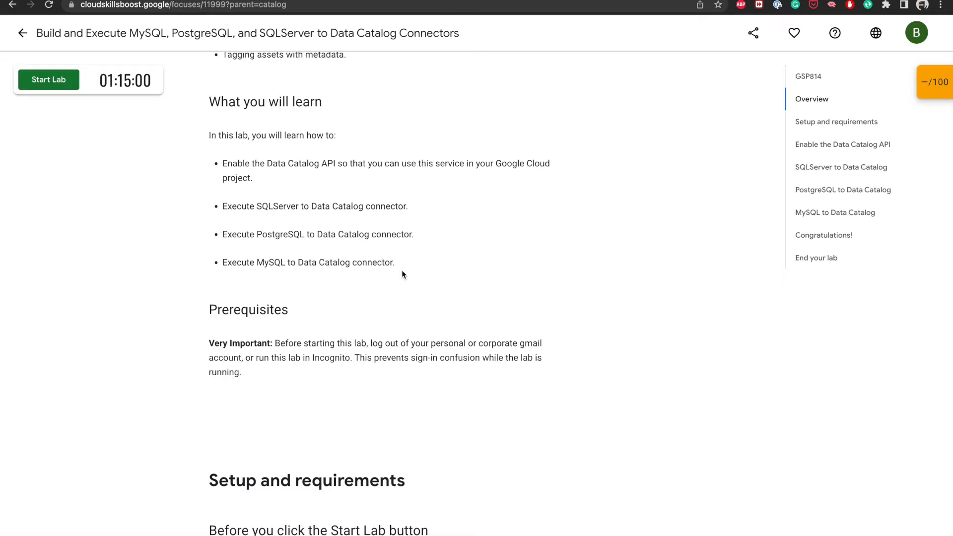
scroll(402, 271, "down", 3)
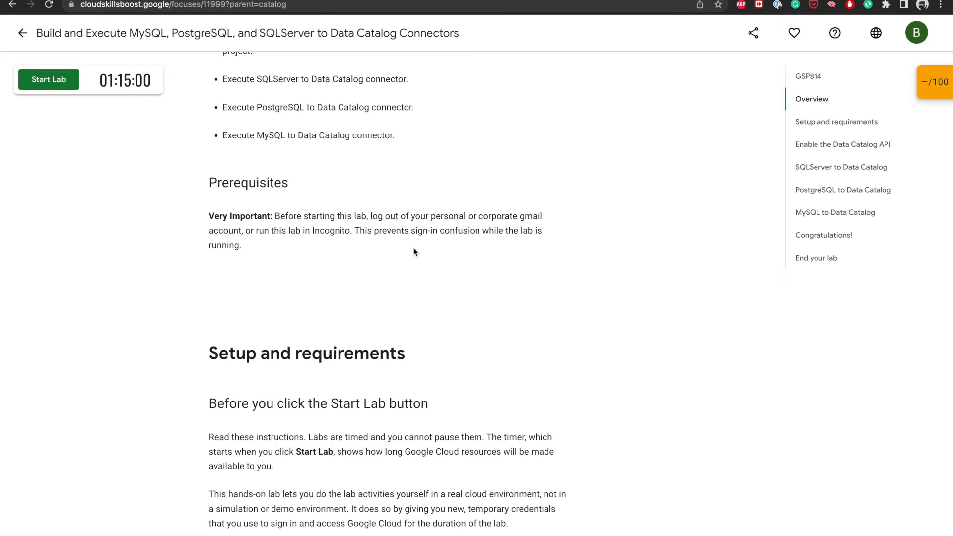
scroll(415, 253, "down", 1)
scroll(281, 253, "down", 1)
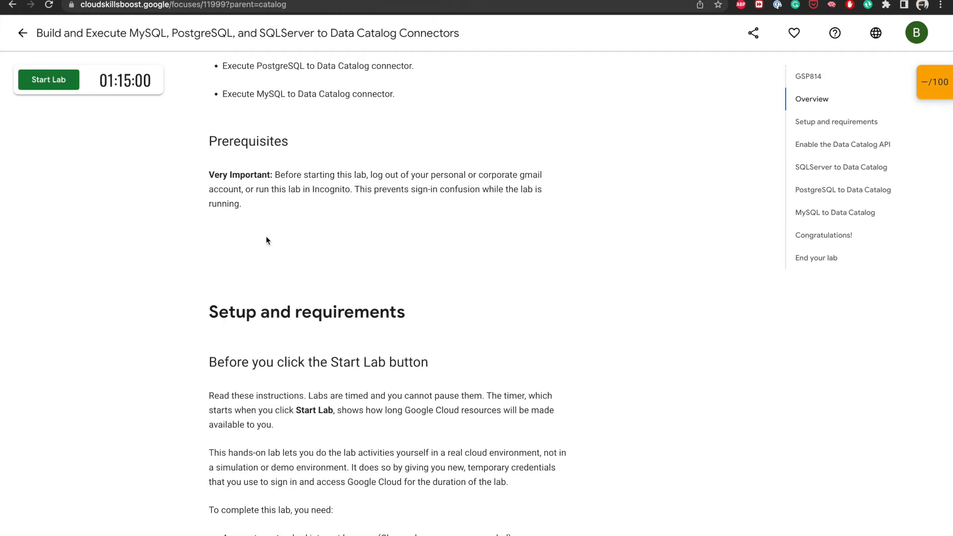
scroll(267, 241, "down", 1)
Start the lab and open its Google Console link in an incognito window.
left_click(55, 87)
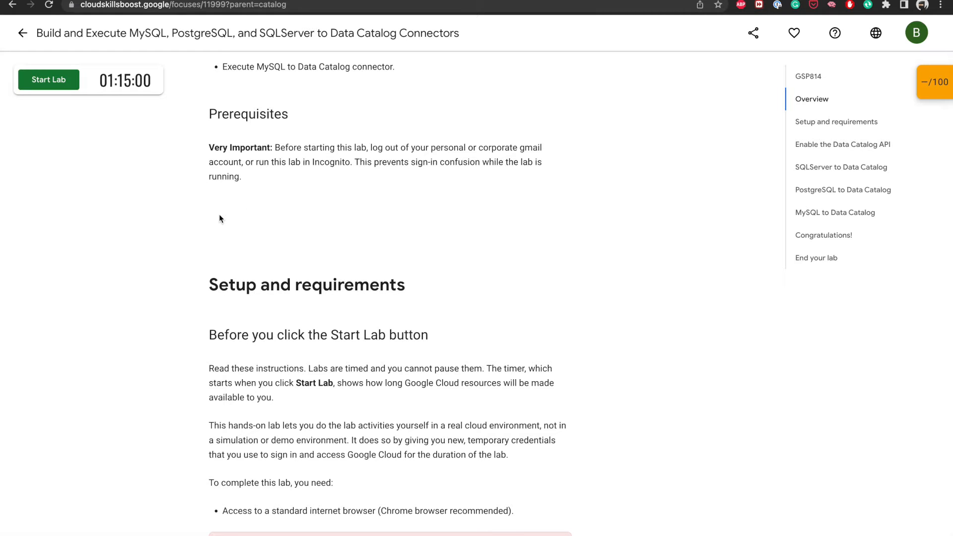
scroll(179, 257, "down", 3)
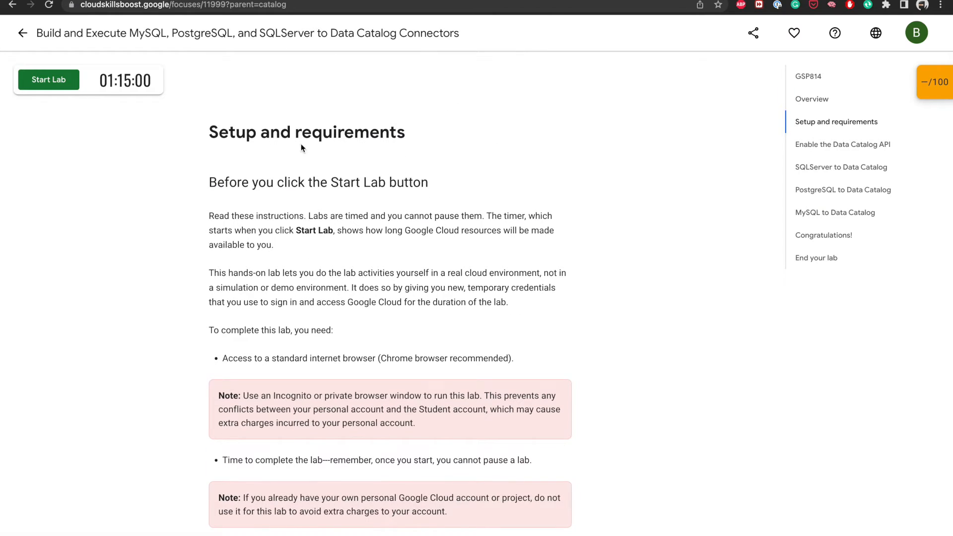
scroll(301, 232, "down", 2)
scroll(302, 232, "down", 8)
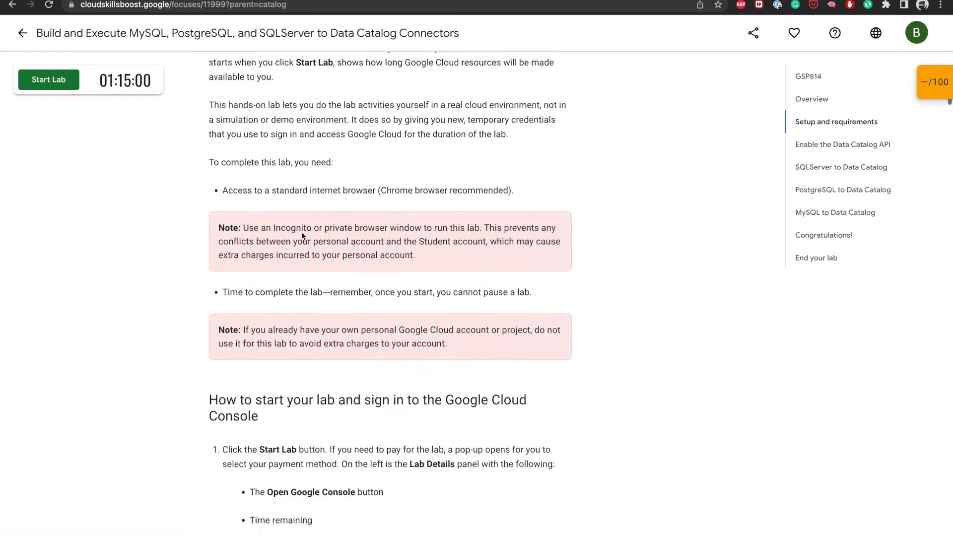
scroll(301, 231, "down", 14)
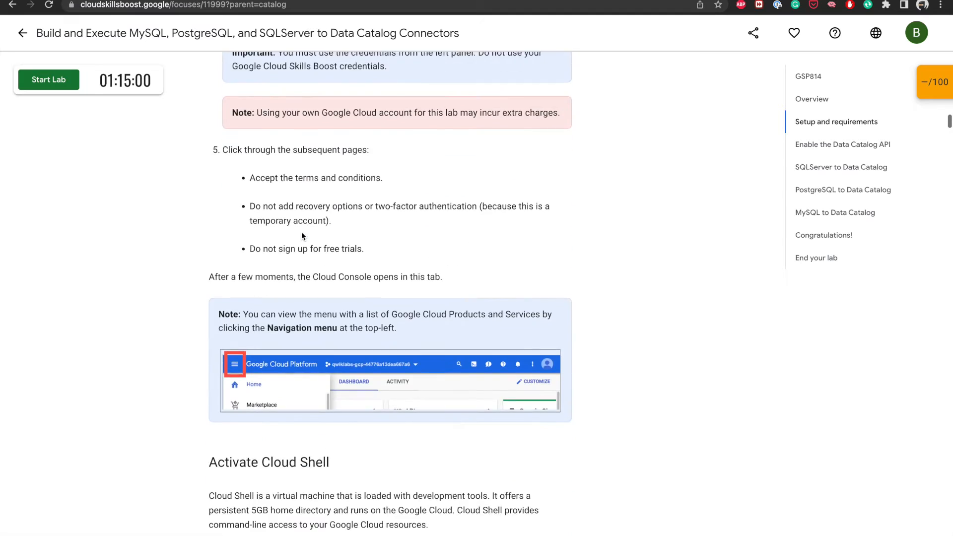
left_click(45, 82)
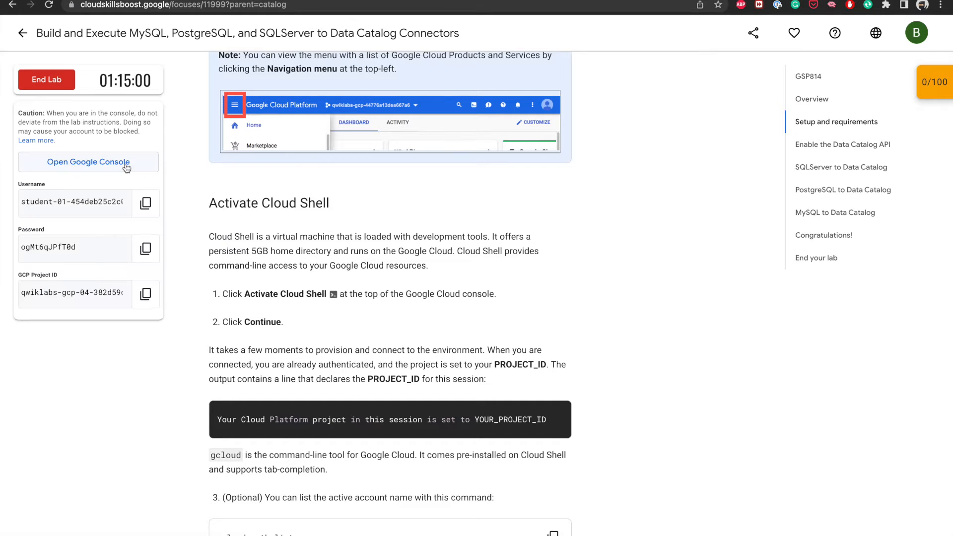
right_click(75, 160)
left_click(119, 194)
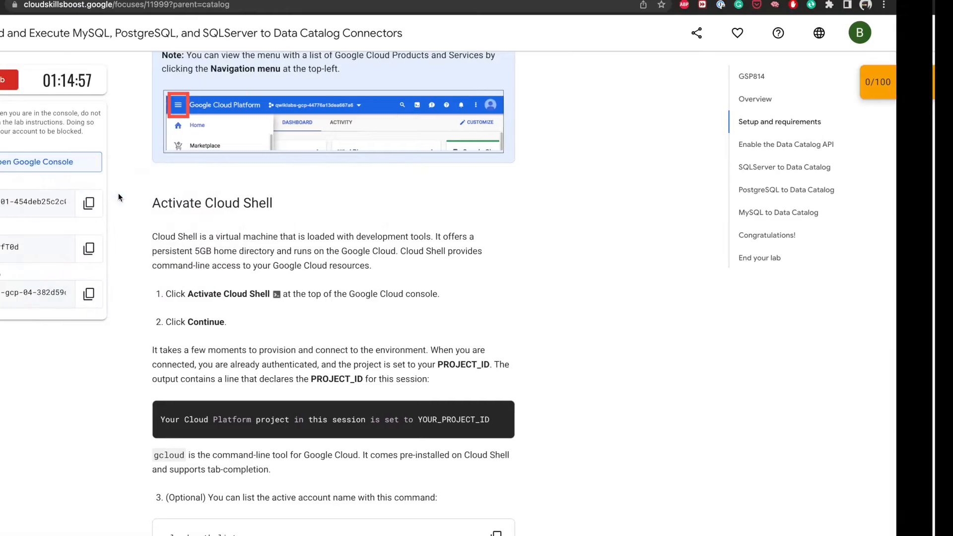
Sign in to the prefilled student account with the password copied from the lab details, and accept the Google Cloud Terms of Service.
key("ctrl+Left")
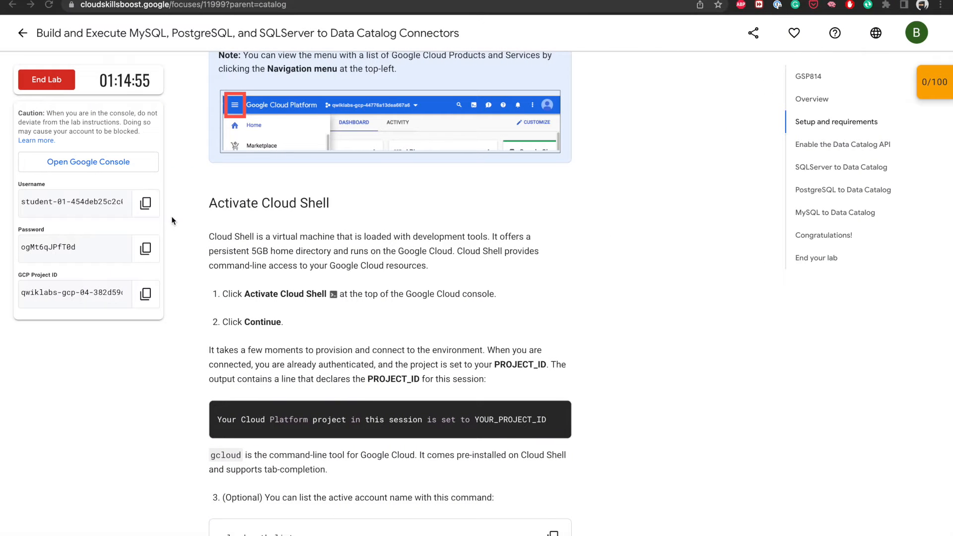
left_click(148, 252)
key("ctrl+Right")
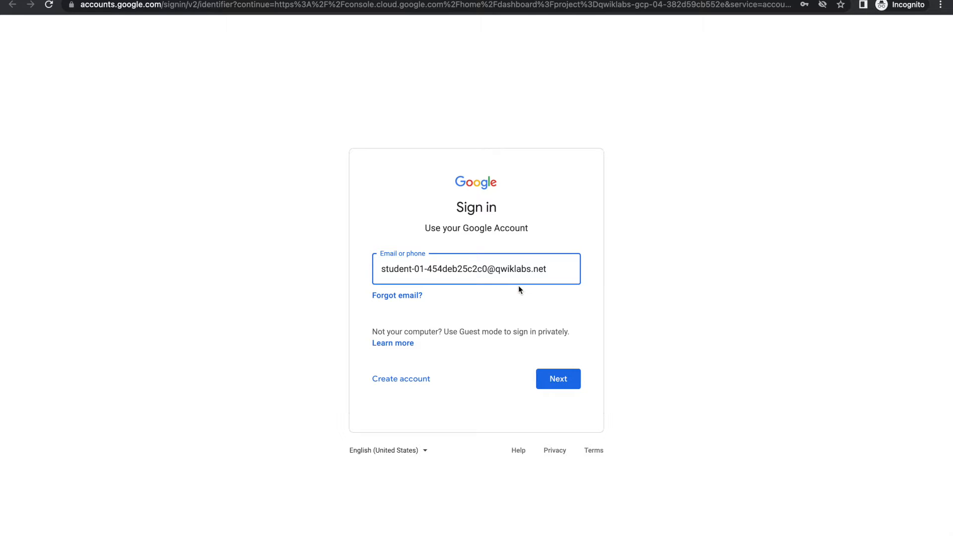
left_click(551, 378)
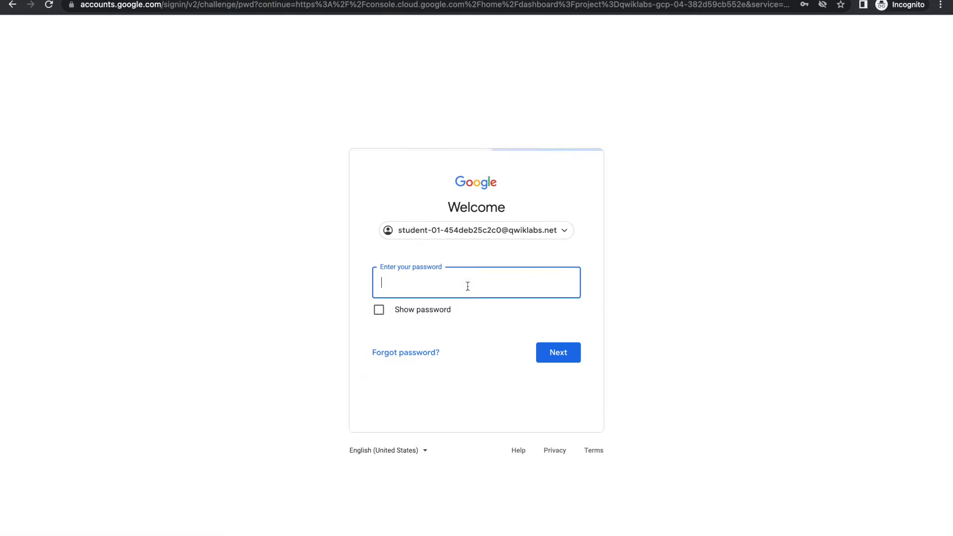
key("super+v")
left_click(558, 360)
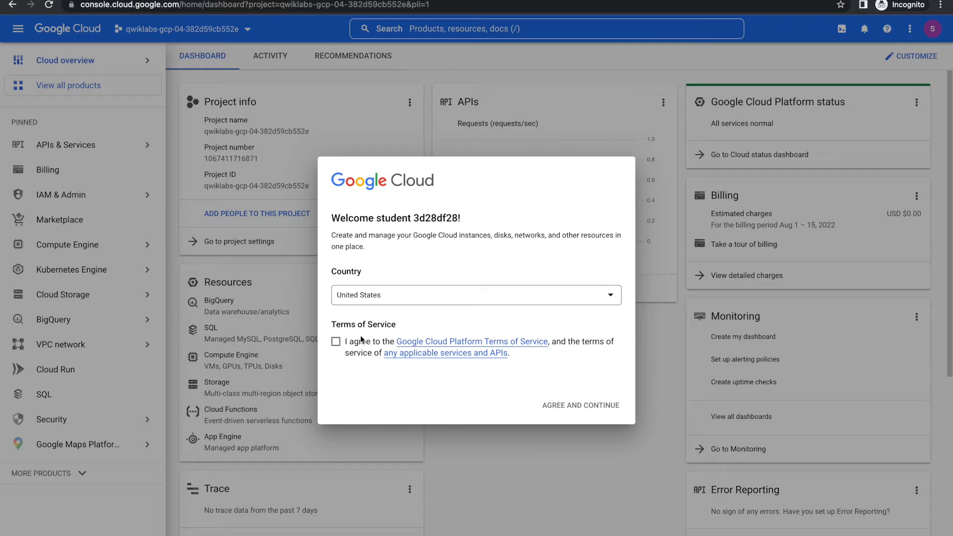
left_click(336, 344)
left_click(570, 405)
Activate Cloud Shell in the Google Cloud console and compare its project message with the lab instructions.
key("ctrl+Left")
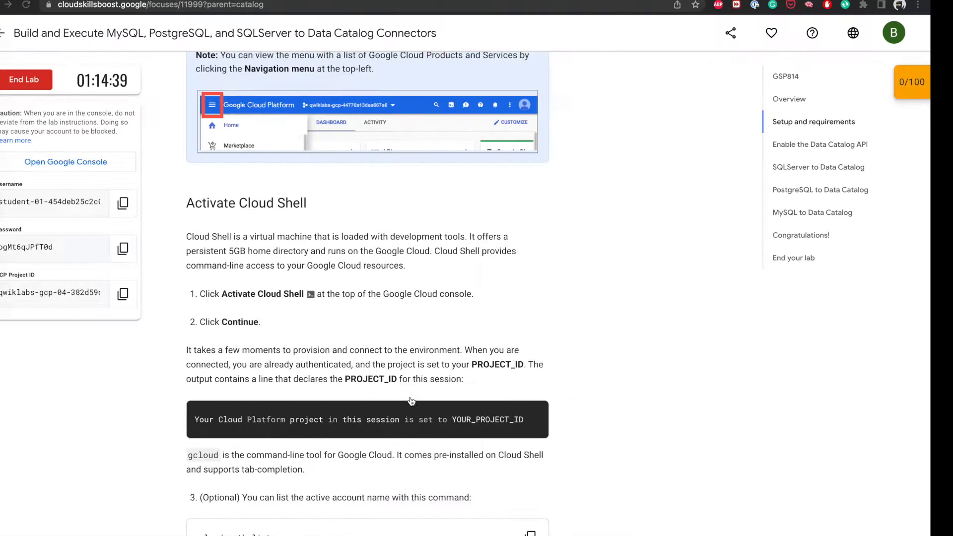
scroll(263, 391, "down", 3)
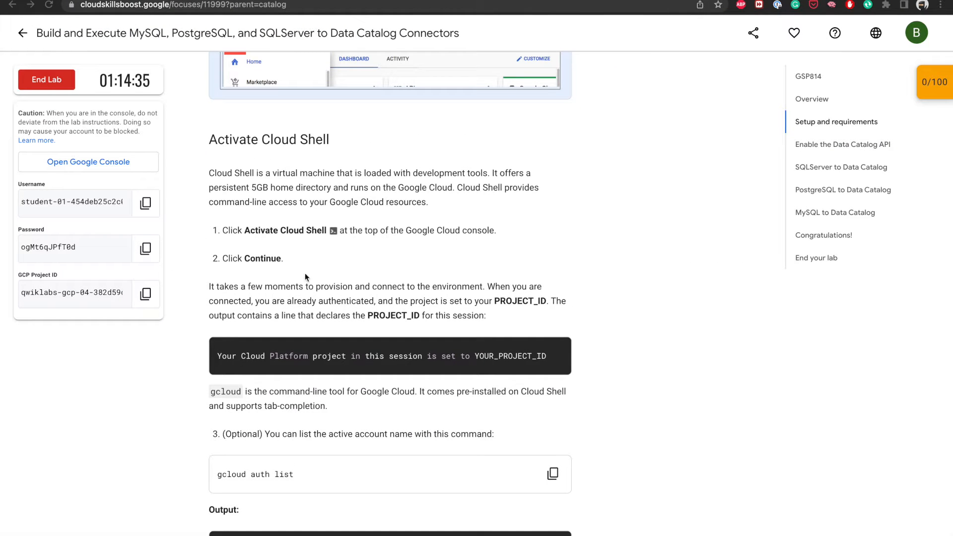
scroll(305, 273, "down", 2)
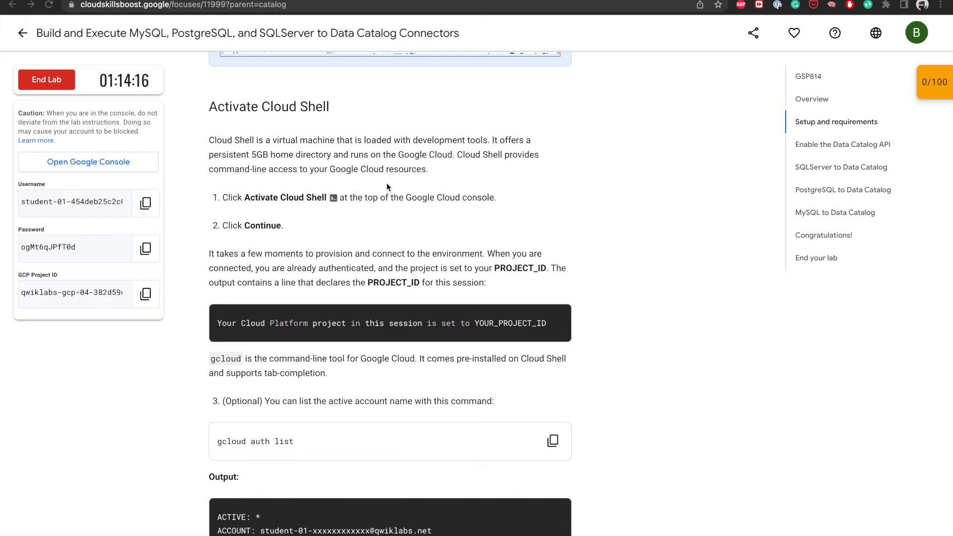
scroll(325, 156, "down", 1)
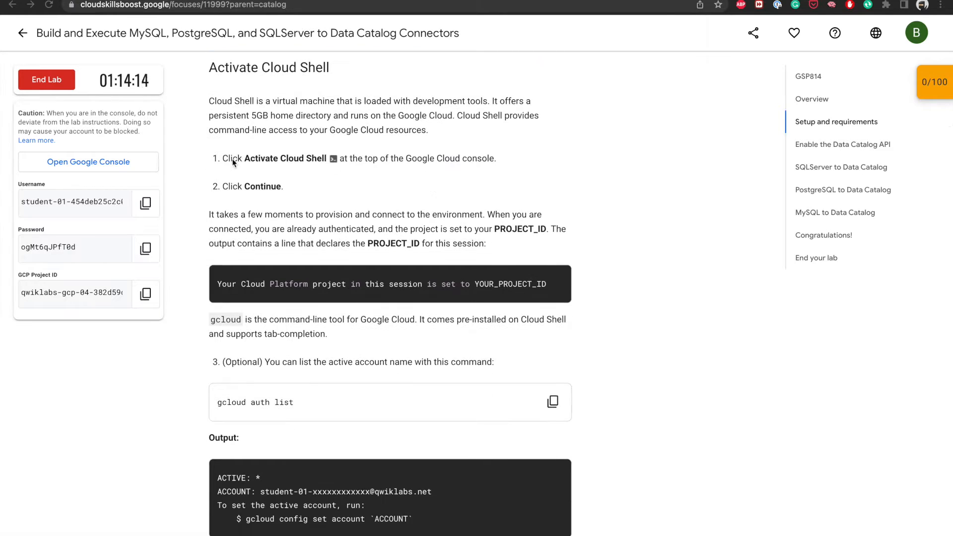
scroll(459, 167, "down", 1)
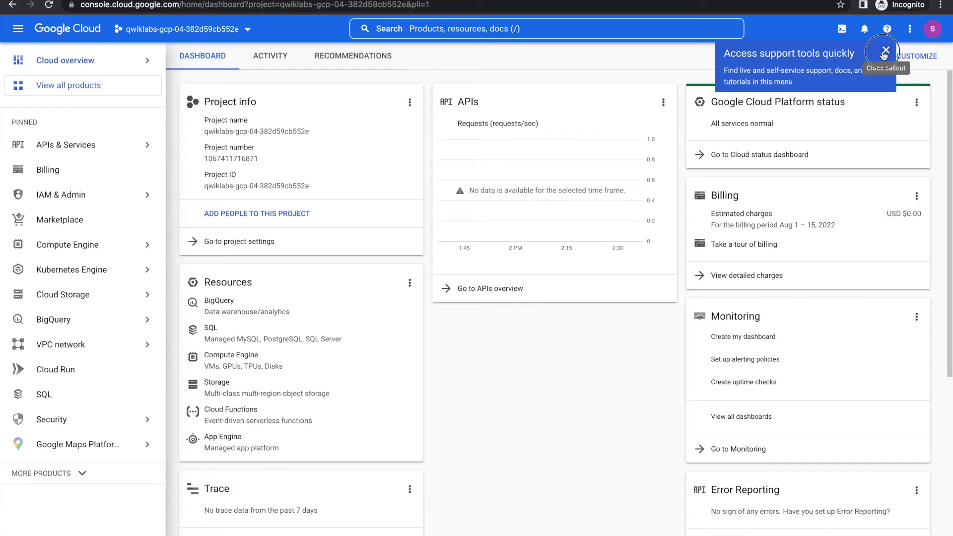
left_click(885, 51)
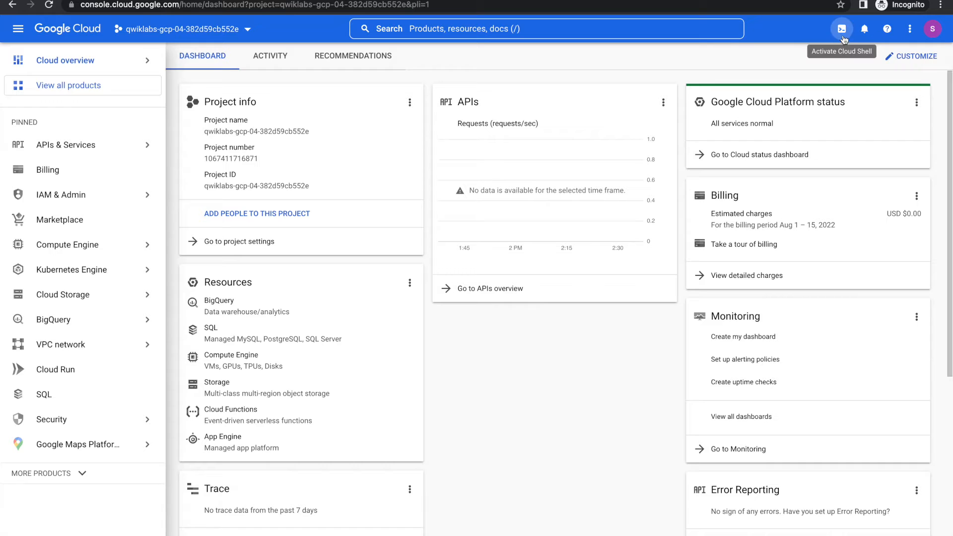
left_click(841, 29)
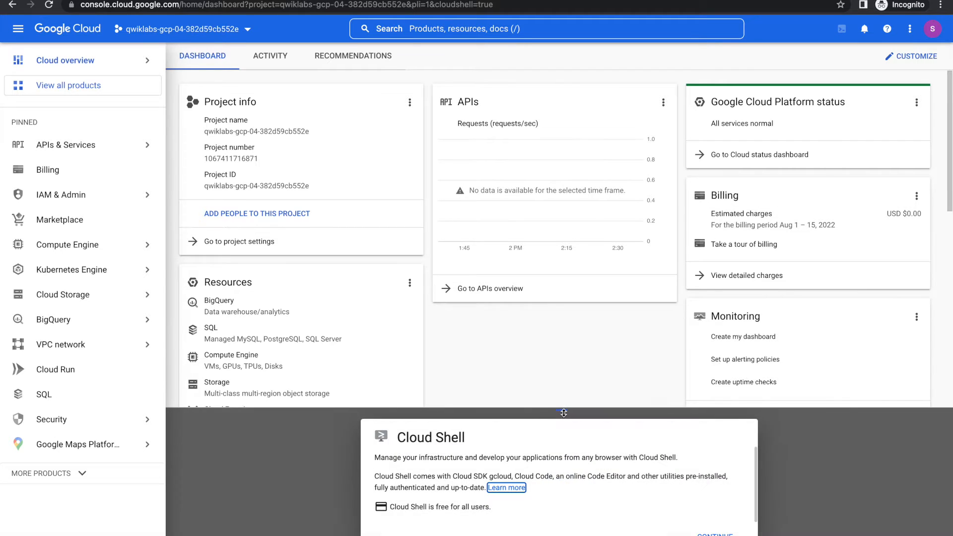
left_click(714, 492)
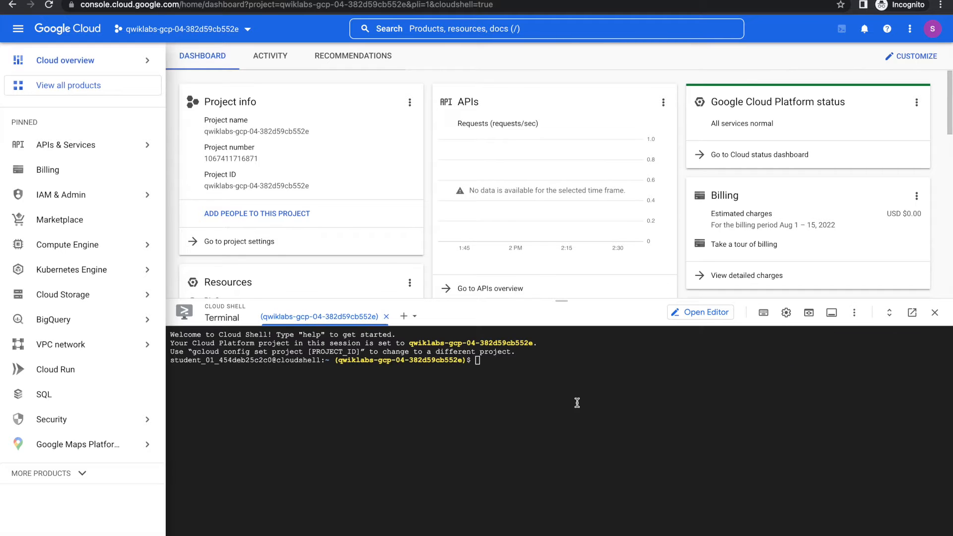
key("ctrl+Left")
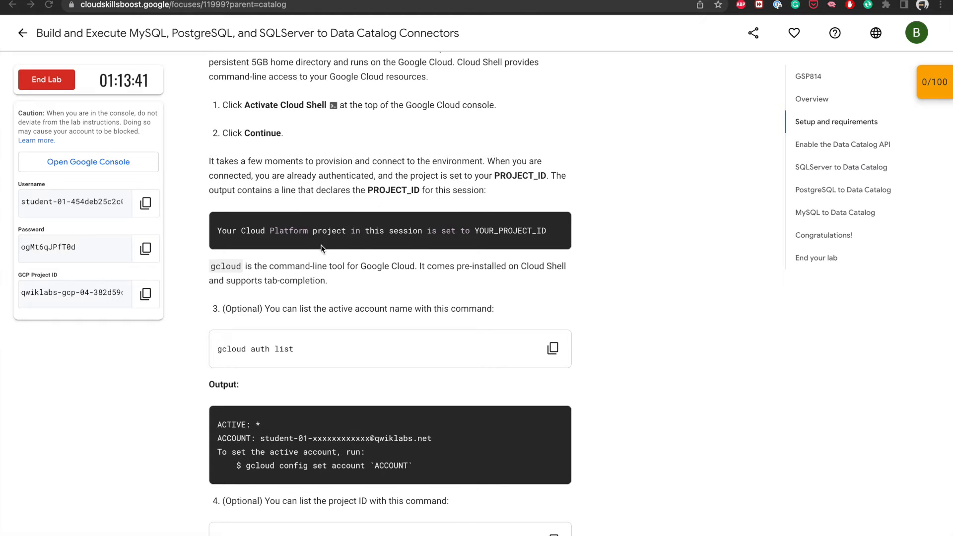
key("ctrl+Right")
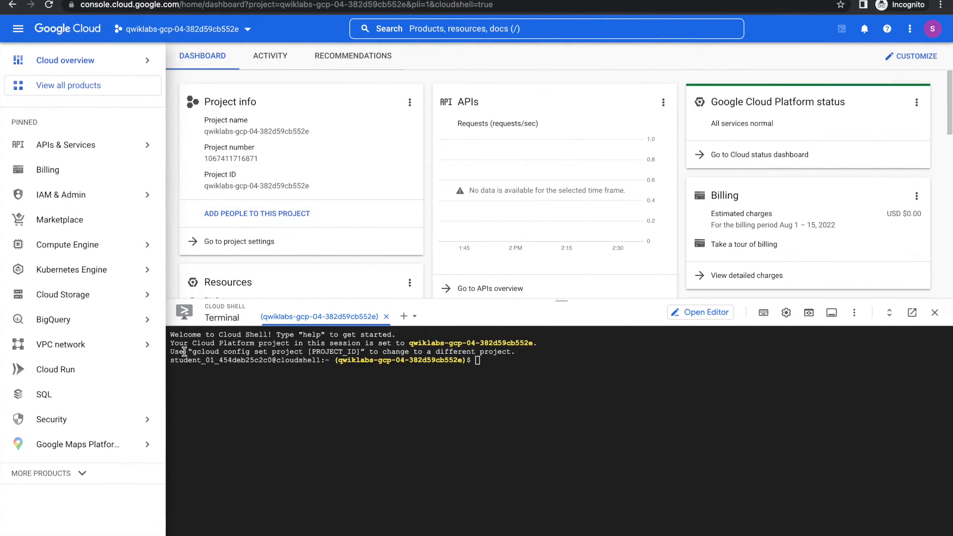
Check the session's project ID in Cloud Shell, and run the lab's gcloud auth list command to identify the active account.
left_click(411, 344)
left_click_drag(412, 342, 533, 344)
key("ctrl+Left")
scroll(411, 312, "down", 1)
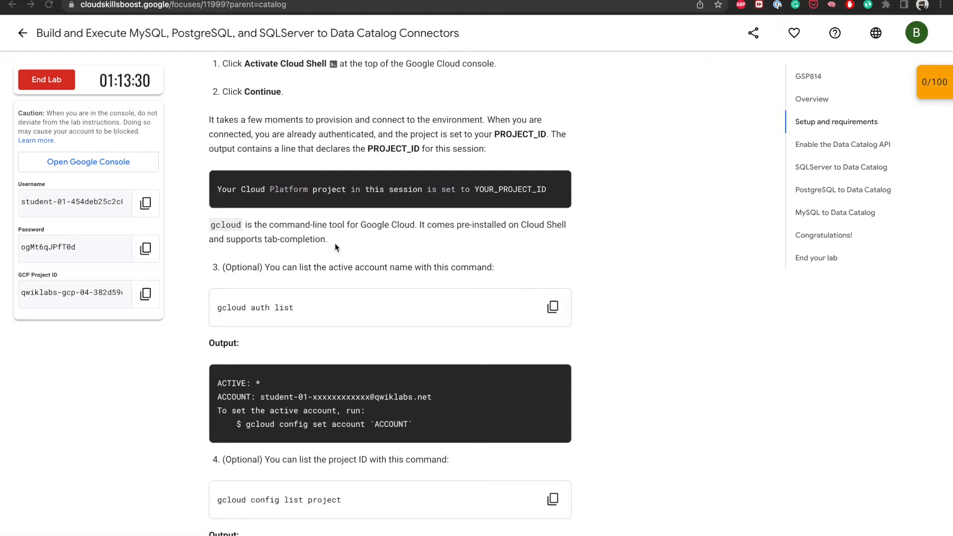
scroll(310, 244, "down", 1)
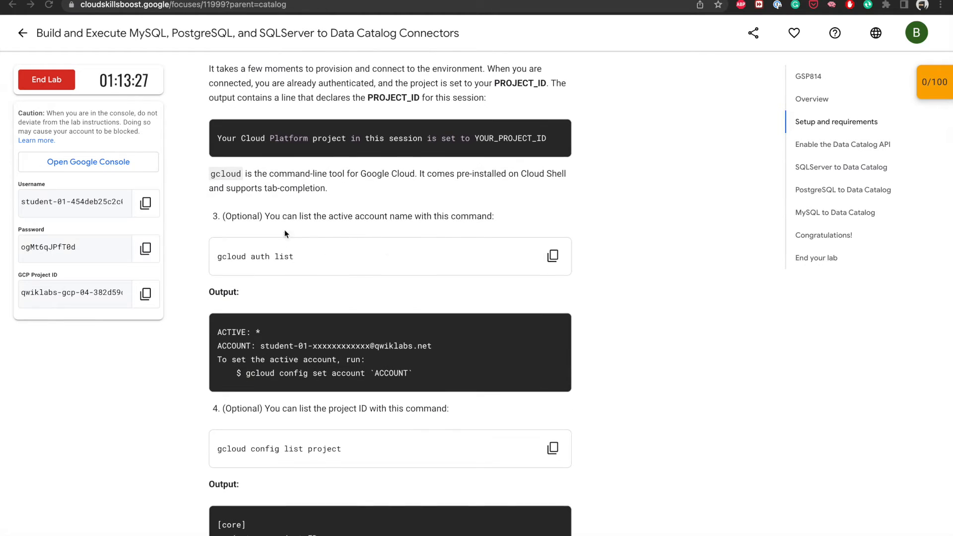
left_click(552, 256)
key("ctrl+Right")
left_click(511, 367)
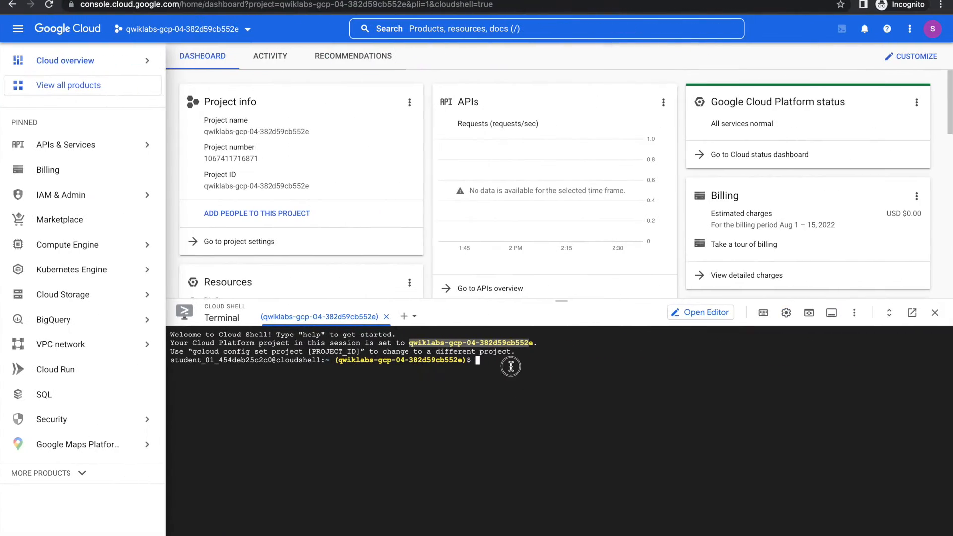
key("ctrl+v")
key("Return")
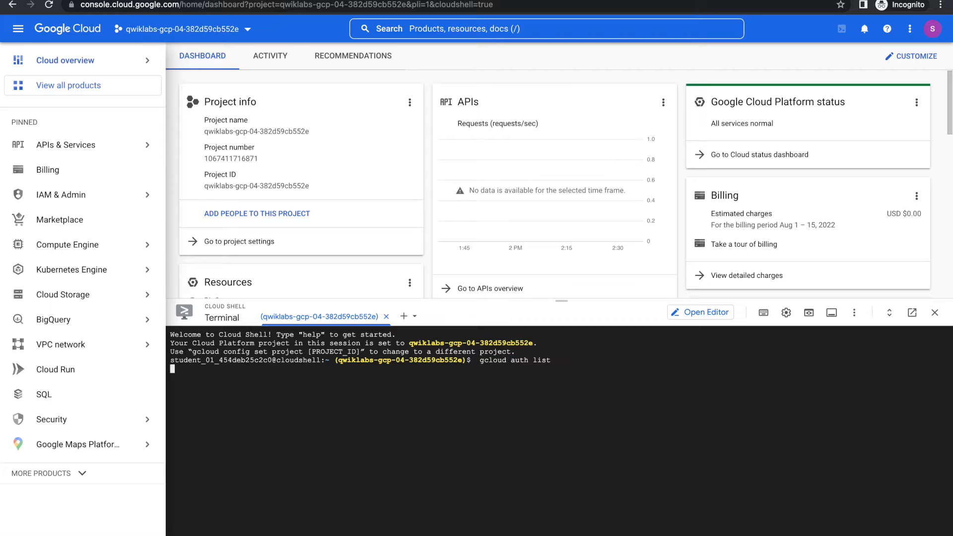
left_click(639, 477)
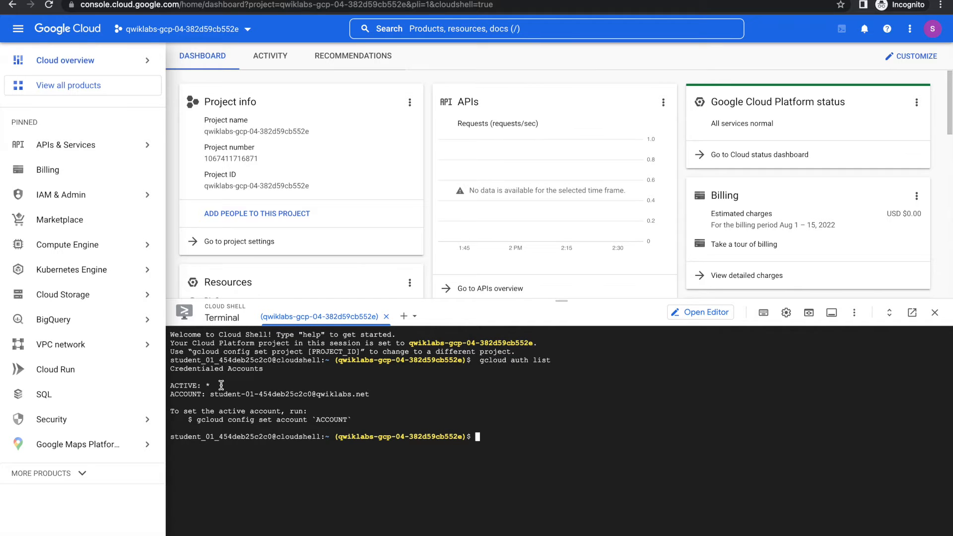
left_click_drag(210, 394, 376, 394)
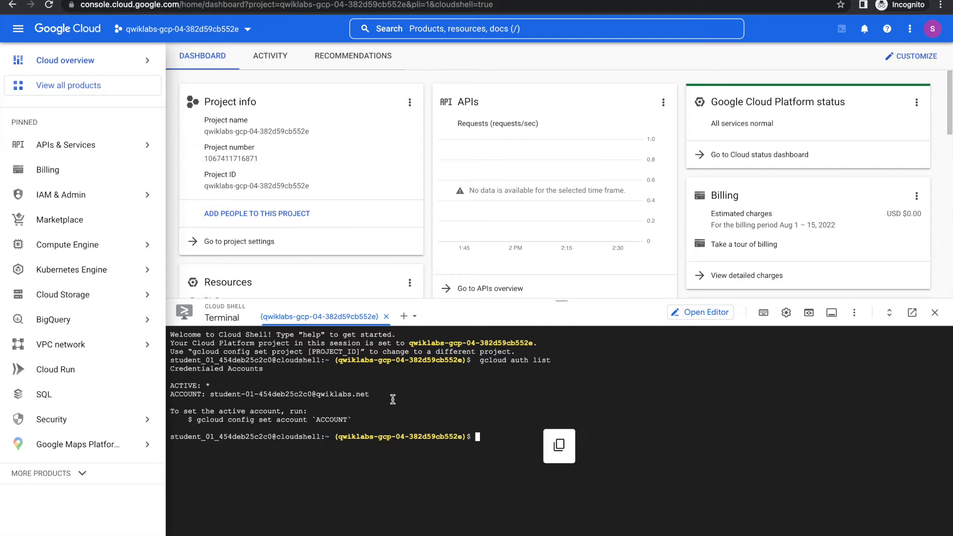
Copy the gcloud config list project command from the lab instructions and run it in Cloud Shell.
key("ctrl+Left")
scroll(329, 440, "down", 3)
scroll(331, 383, "down", 4)
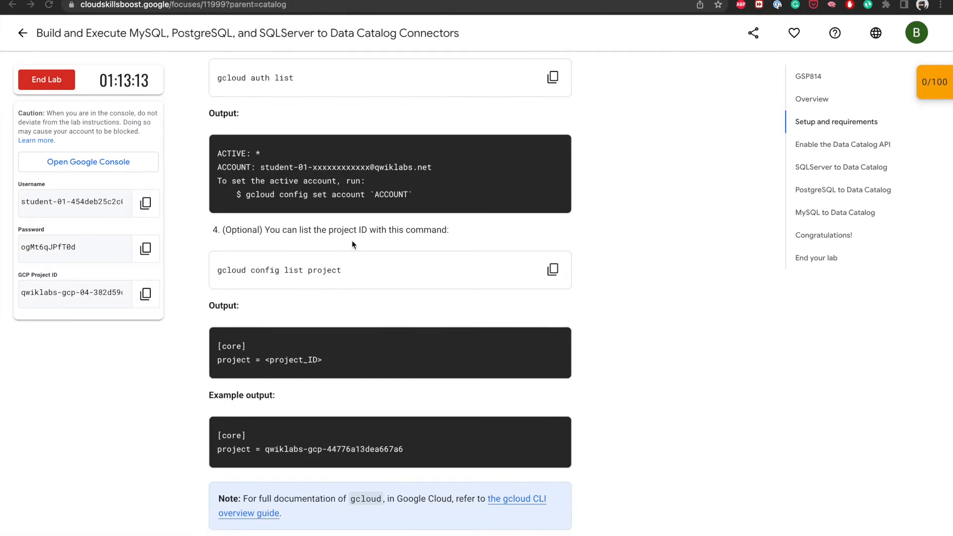
left_click(551, 232)
key("ctrl+Right")
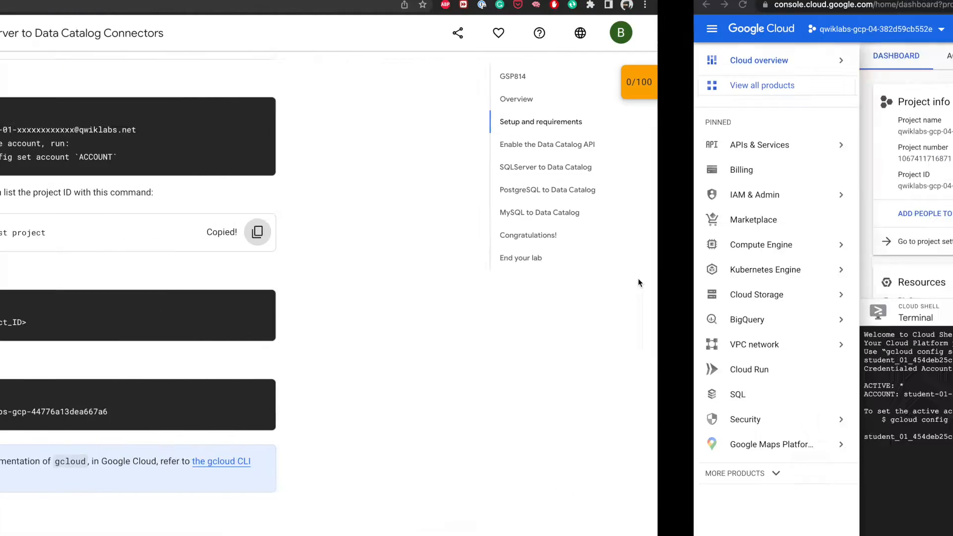
key("super+v")
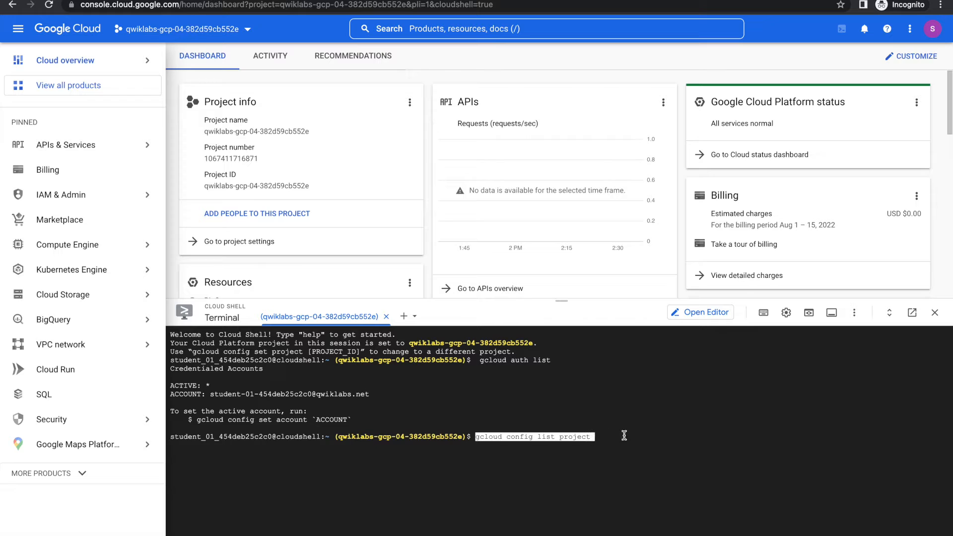
key("Return")
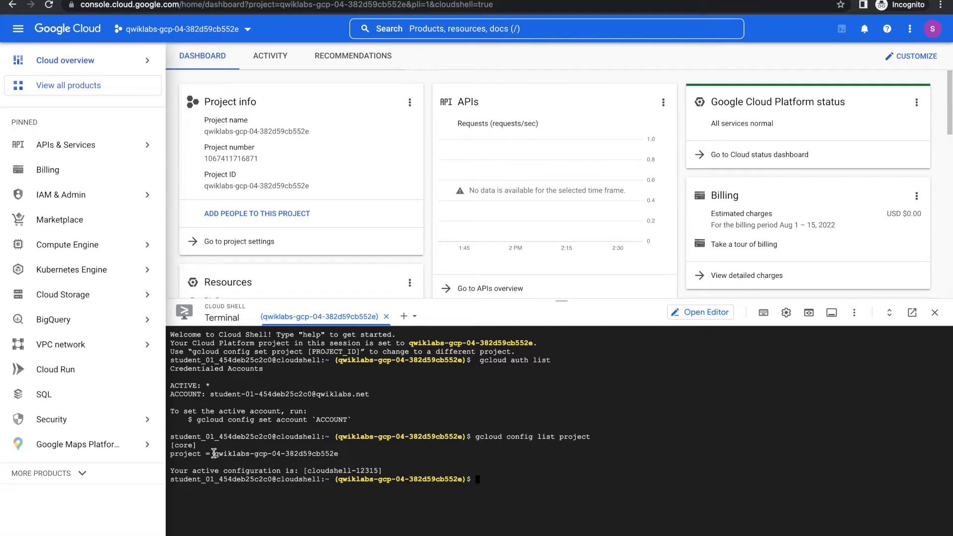
Open the API Library under APIs & Services as the lab instructs, and close the Cloud Shell terminal.
key("ctrl+Left")
scroll(405, 346, "down", 2)
scroll(405, 342, "down", 8)
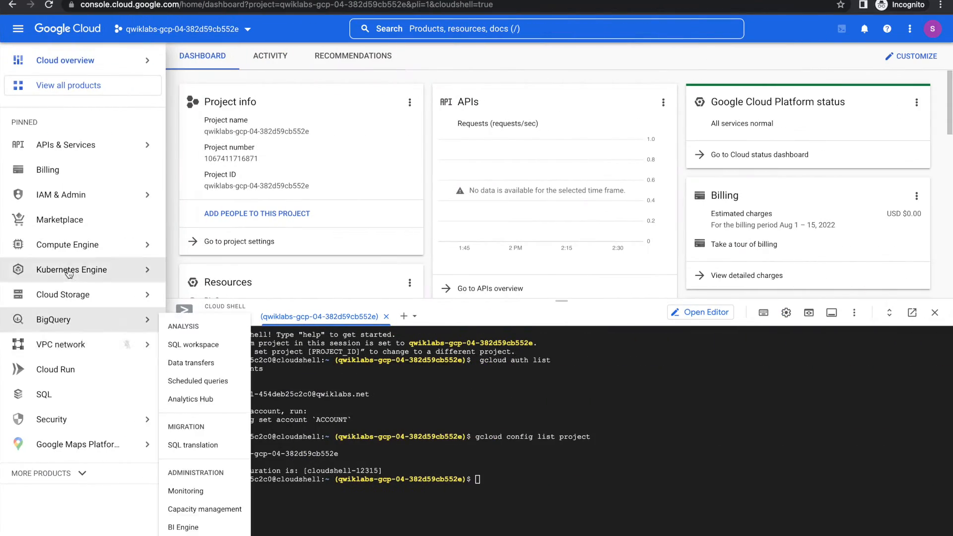
mouse_move(128, 146)
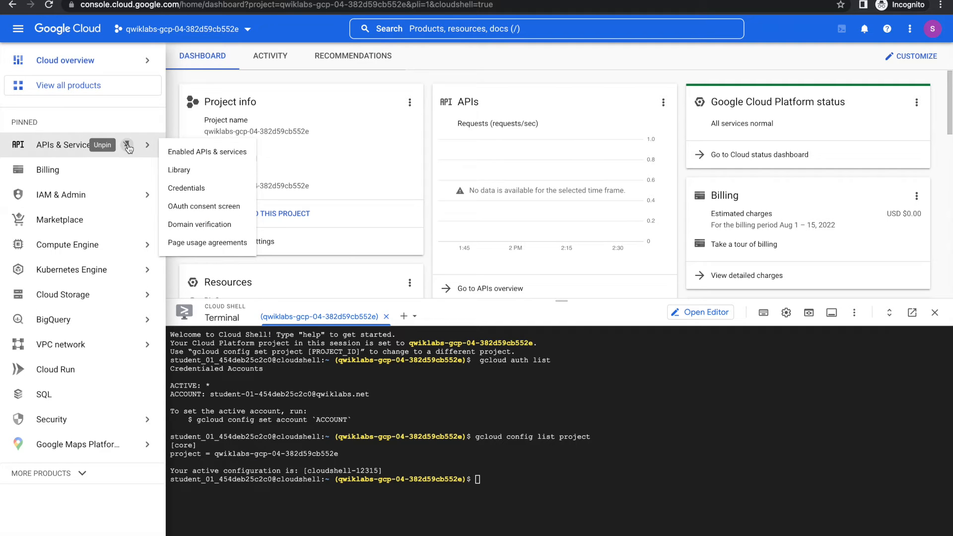
left_click(192, 172)
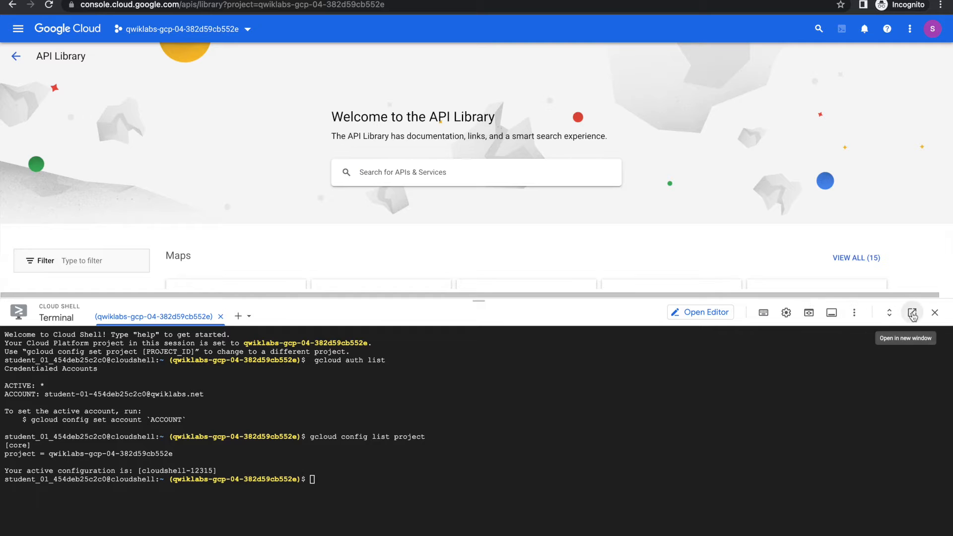
left_click(831, 313)
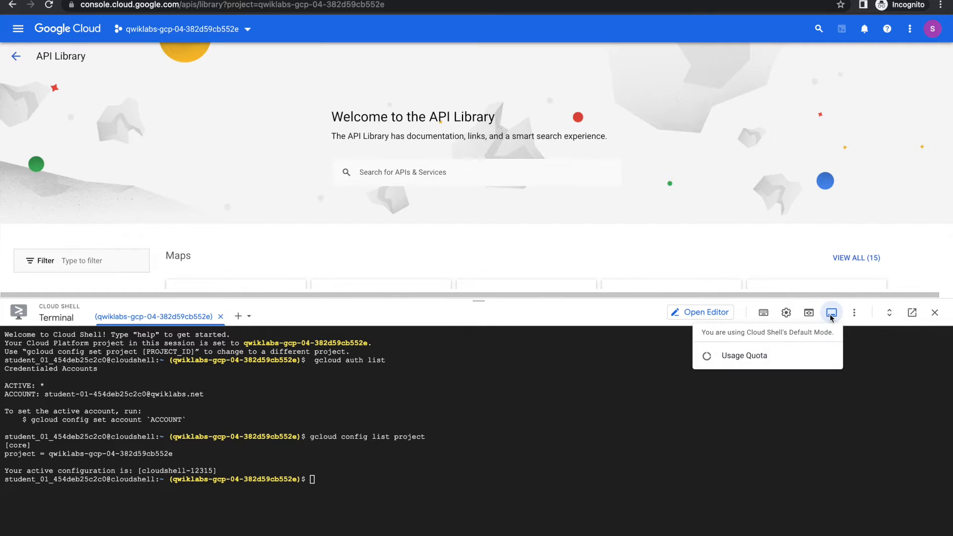
left_click(934, 312)
Search the API Library for "data catalog" and enable the Google Cloud Data Catalog API.
left_click(405, 171)
type("data catalog")
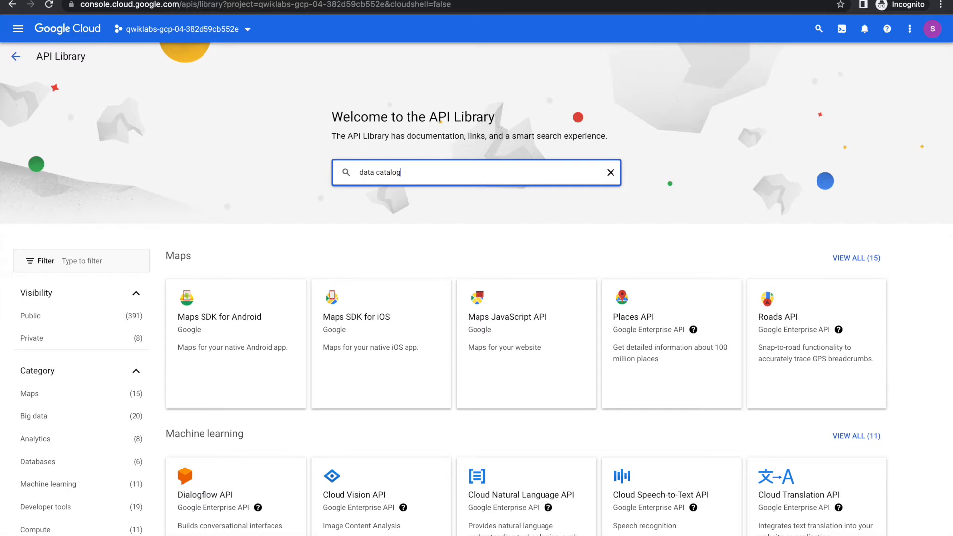
key("Return")
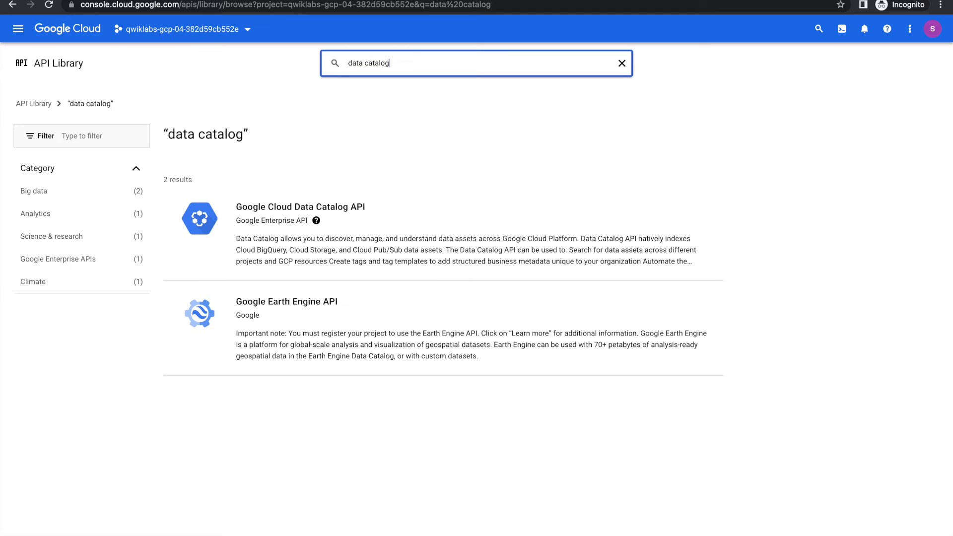
left_click(306, 209)
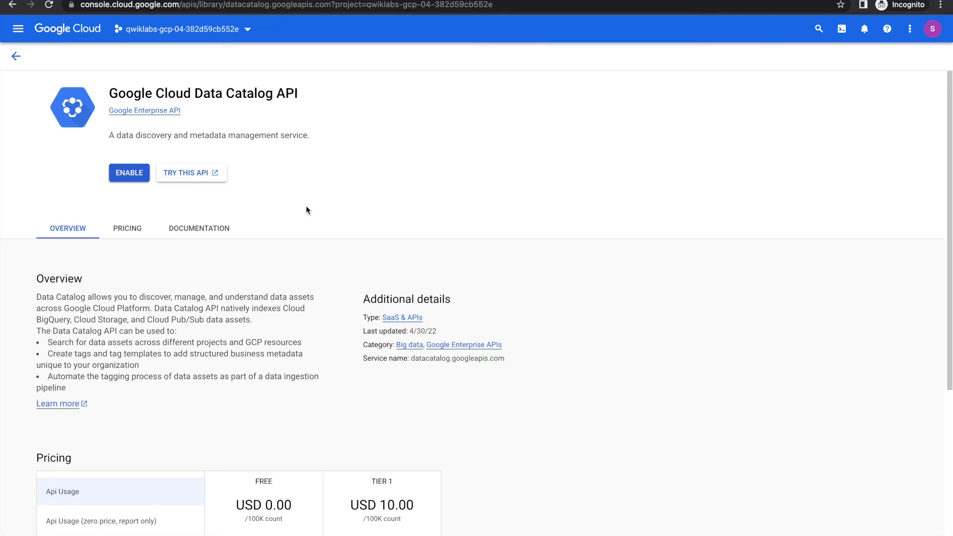
left_click(126, 173)
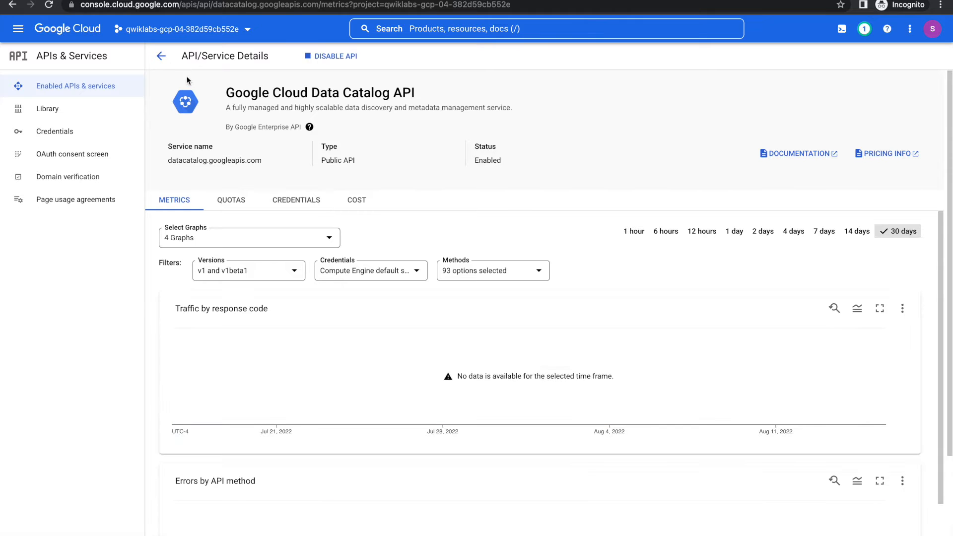
Compare the API's details with the lab's expected result and check progress on the Enable the Data Catalog API objective.
key("ctrl+Left")
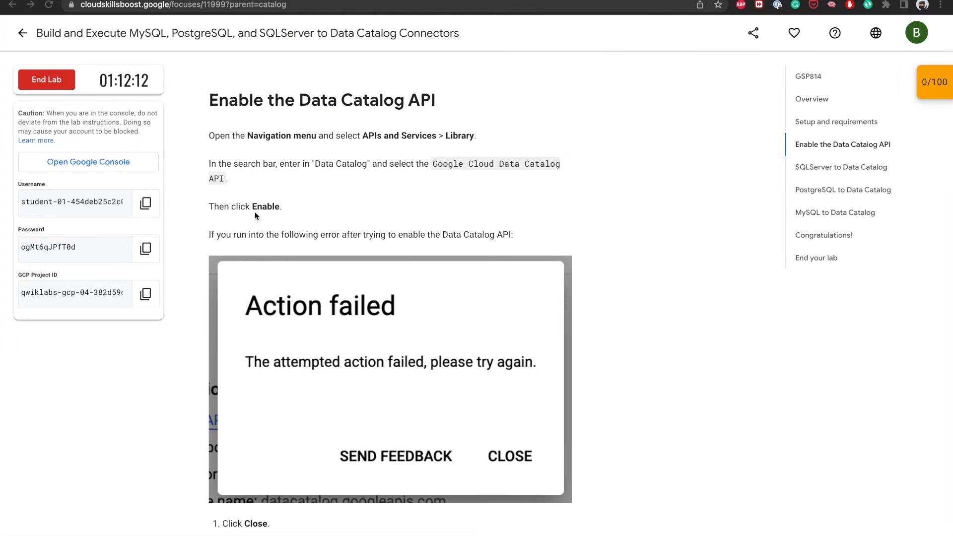
scroll(308, 241, "down", 1)
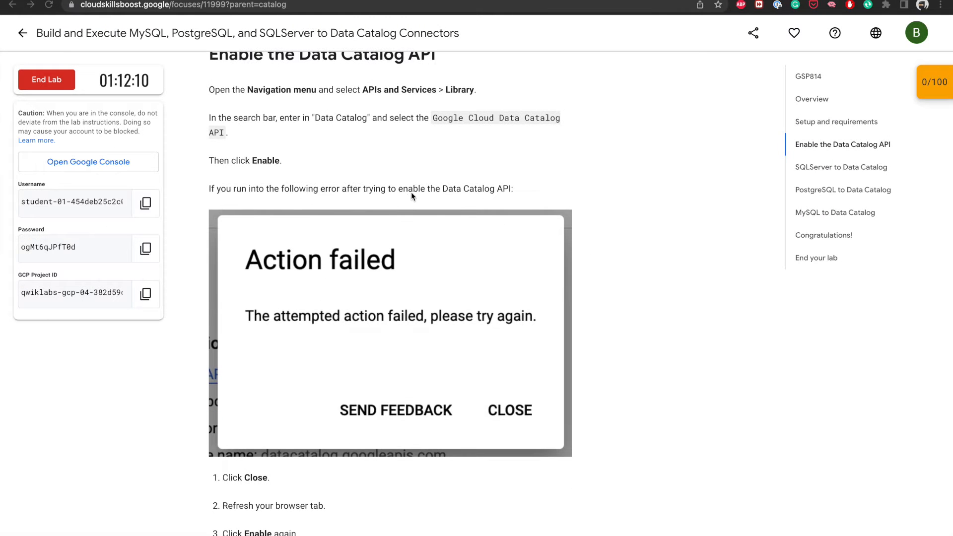
scroll(436, 295, "down", 5)
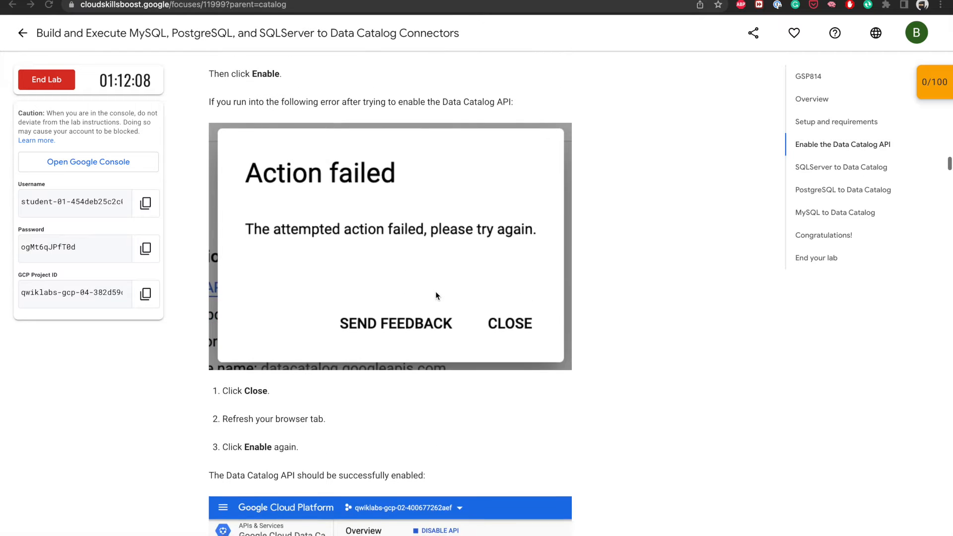
scroll(436, 291, "up", 1)
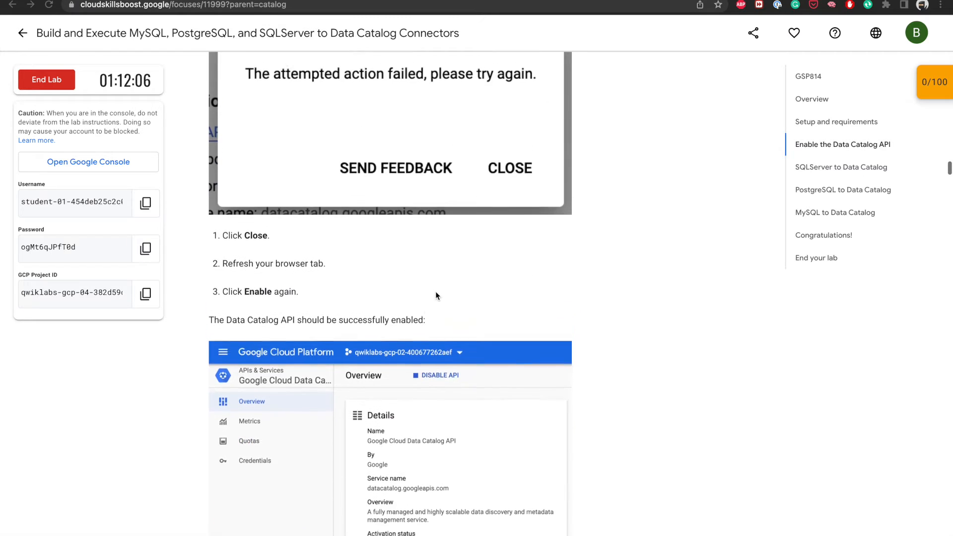
scroll(436, 291, "down", 2)
scroll(388, 276, "down", 2)
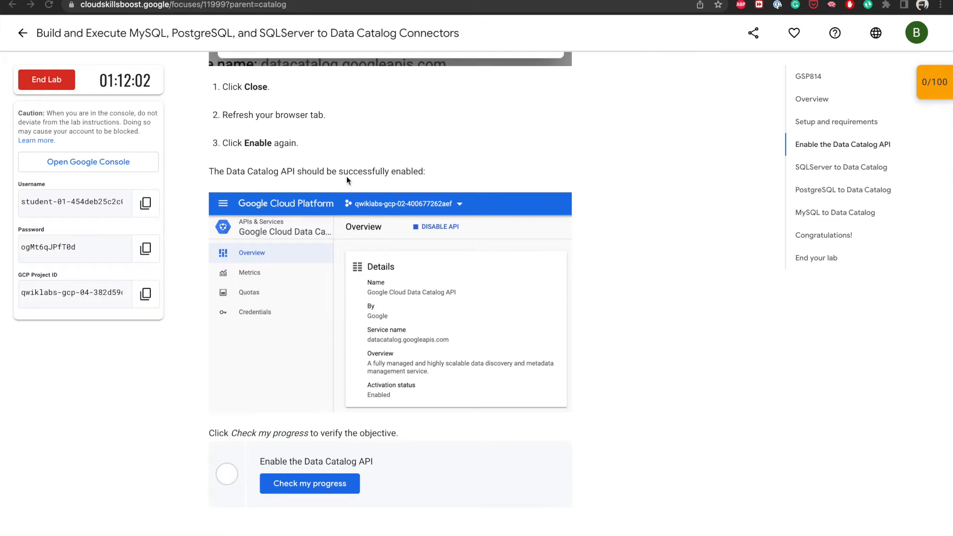
scroll(422, 186, "down", 2)
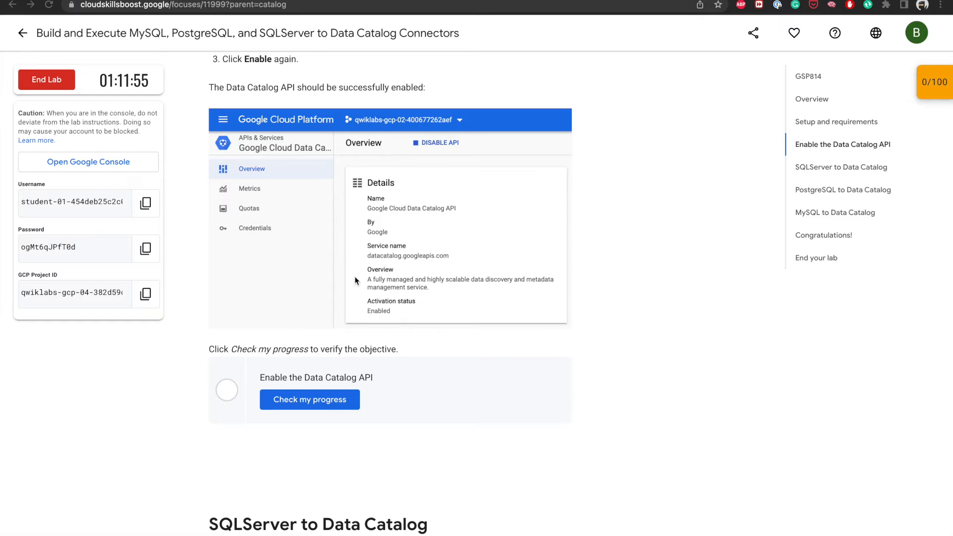
key("ctrl+Right")
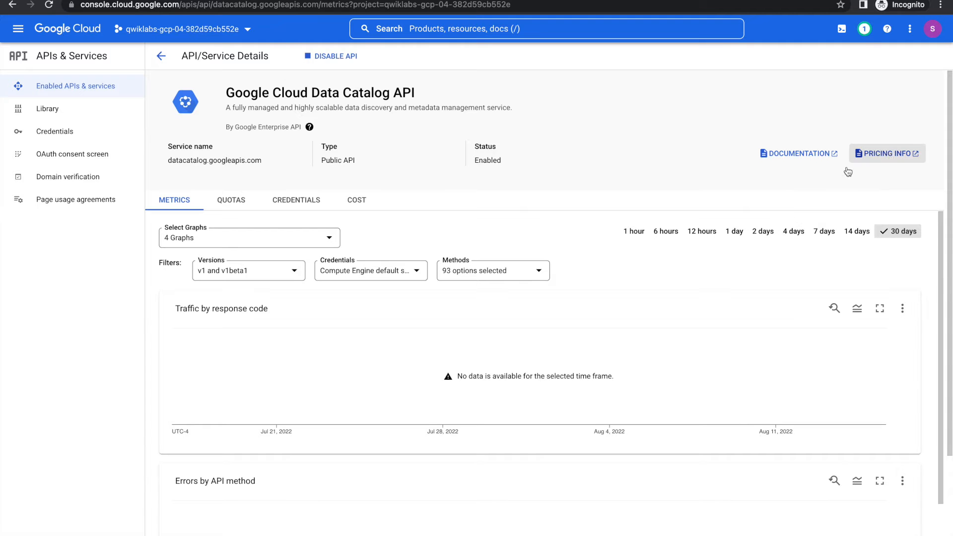
key("ctrl+Left")
left_click(302, 402)
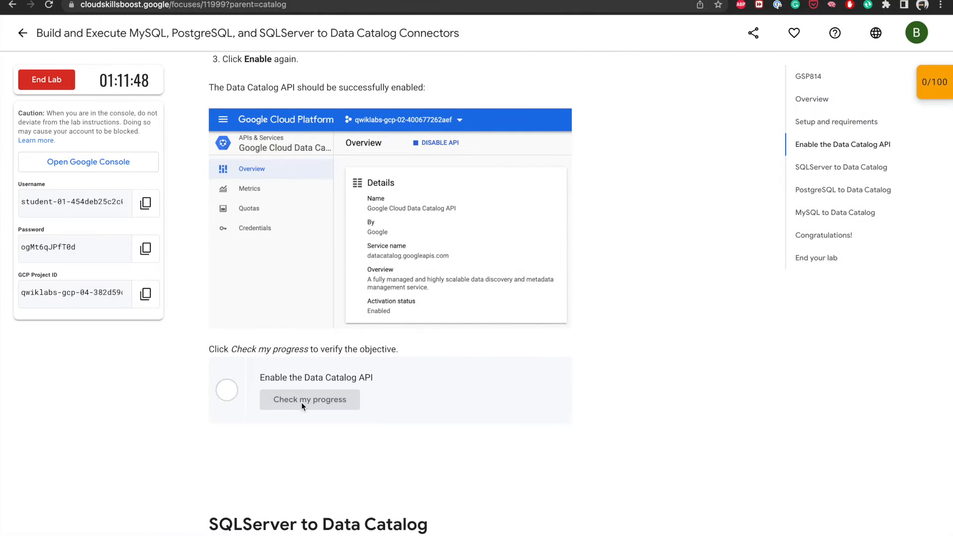
Reopen Cloud Shell with a taller terminal and paste the lab's command gcloud config set project <YOUR_PROJECT_ID>.
scroll(450, 425, "down", 5)
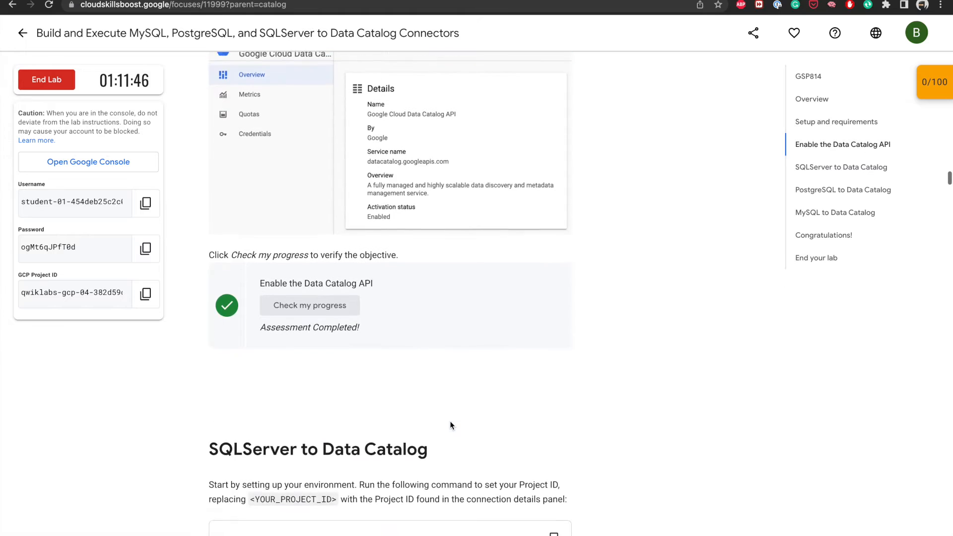
scroll(450, 425, "down", 3)
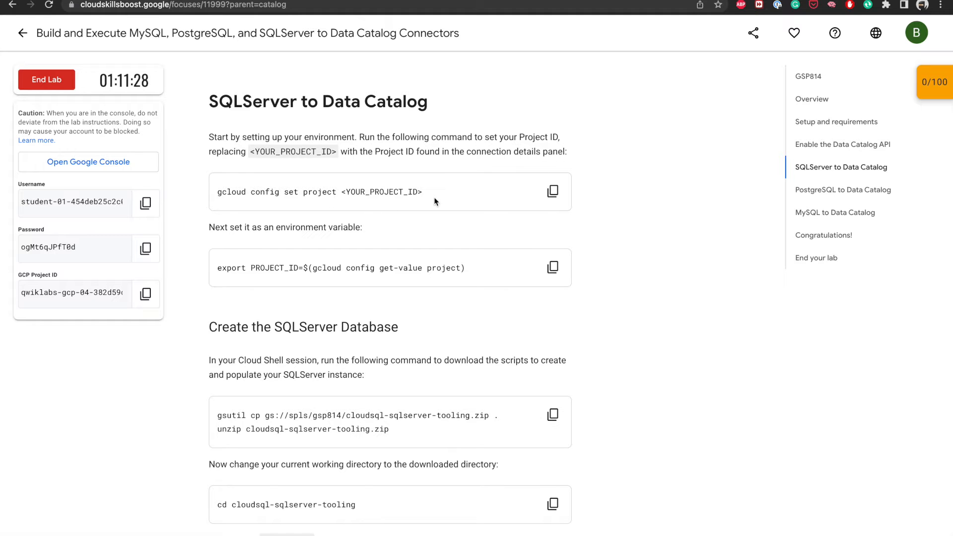
left_click(552, 192)
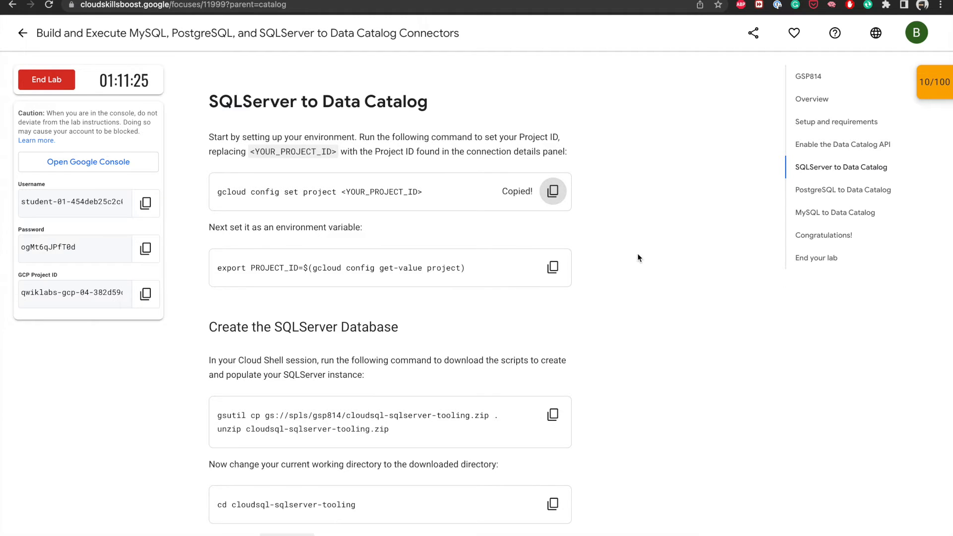
key("ctrl+Right")
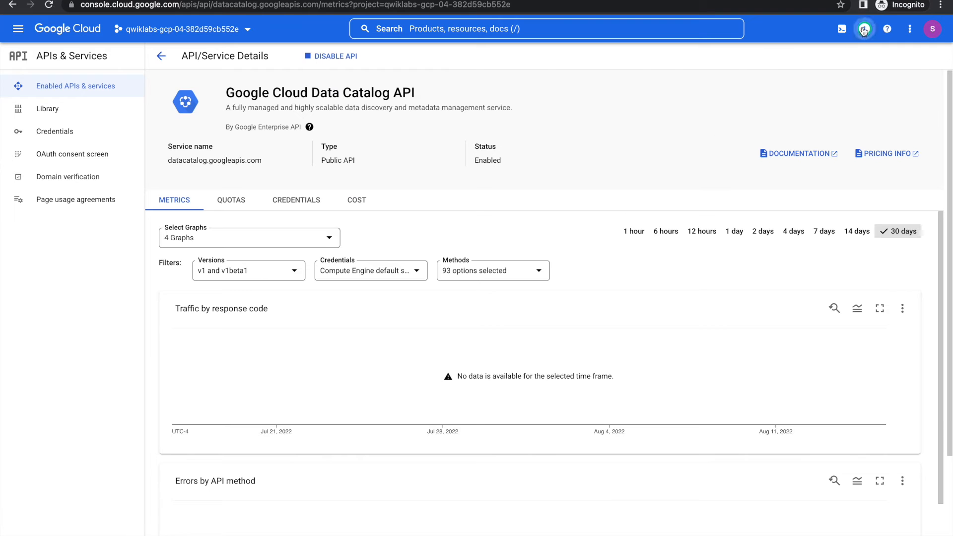
left_click(841, 29)
left_click_drag(467, 298, 478, 217)
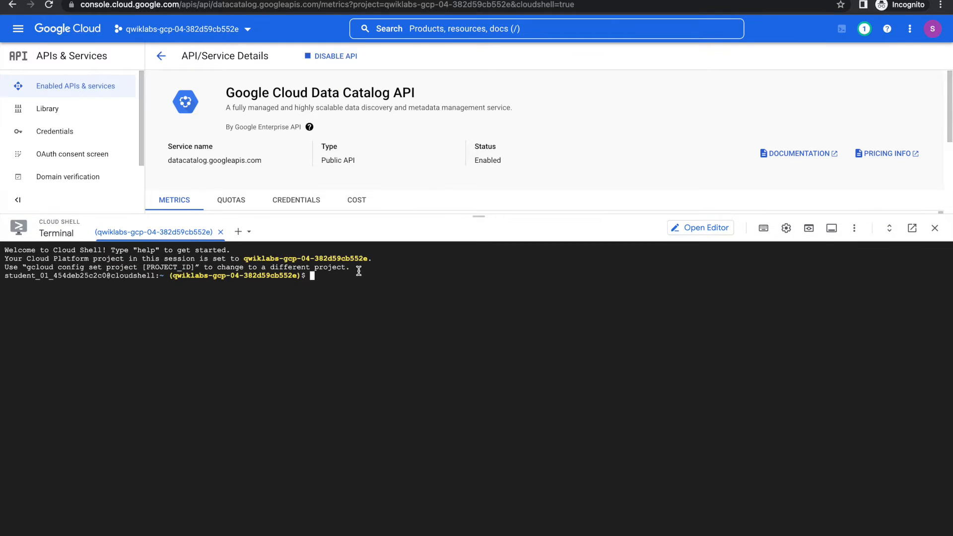
key("super+v")
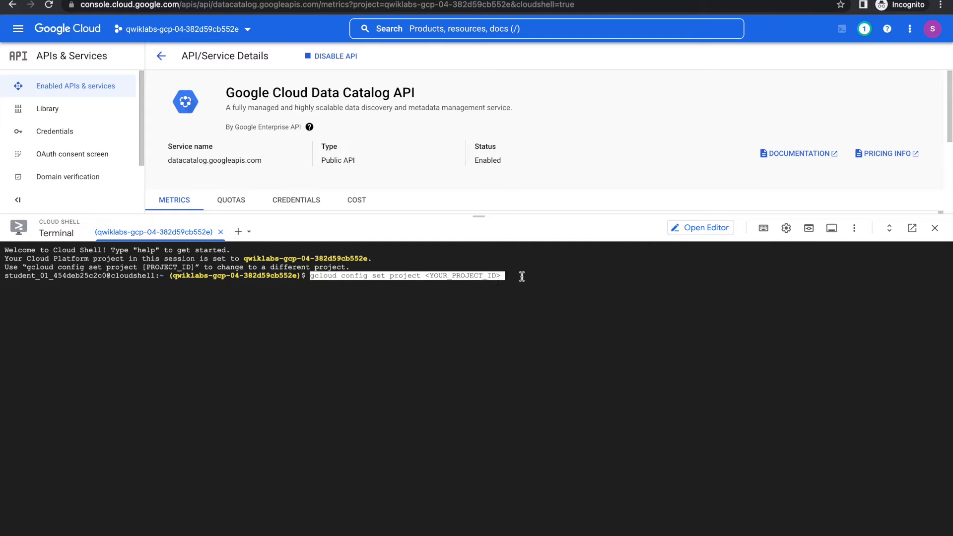
Replace the <YOUR_PROJECT_ID> placeholder with the lab's project ID and run gcloud config set project qwiklabs-gcp-04-382d59cb552e.
key("BackSpace")
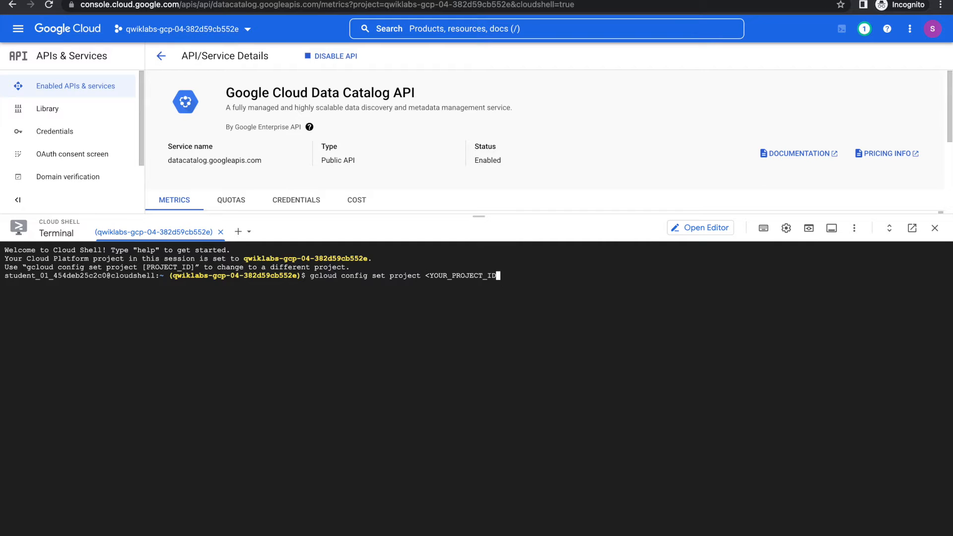
key("BackSpace")
key("BackSpace")
key("BackSpace")
key("BackSpace")
key("BackSpace")
key("BackSpace")
key("BackSpace")
key("BackSpace")
key("BackSpace")
key("BackSpace")
key("BackSpace")
key("BackSpace")
key("BackSpace")
key("BackSpace")
key("BackSpace")
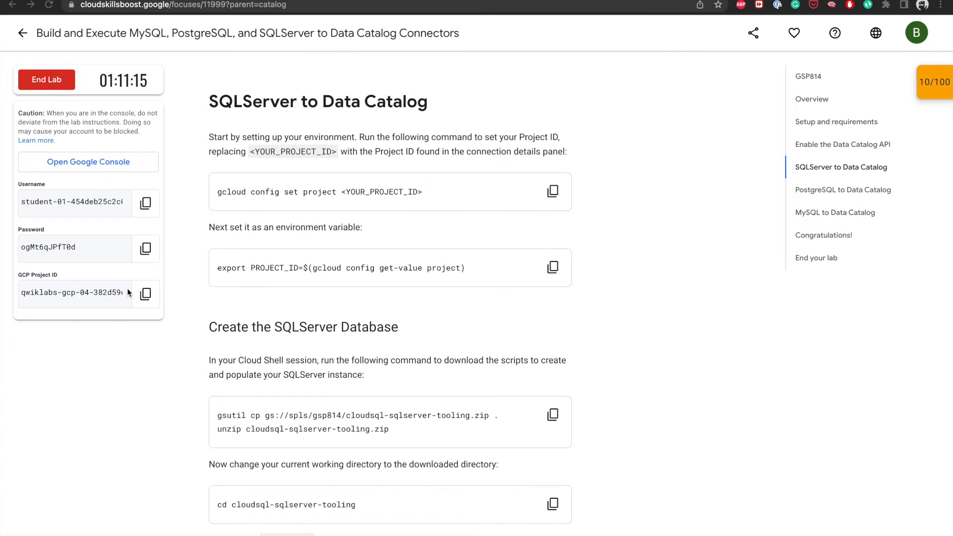
left_click(142, 294)
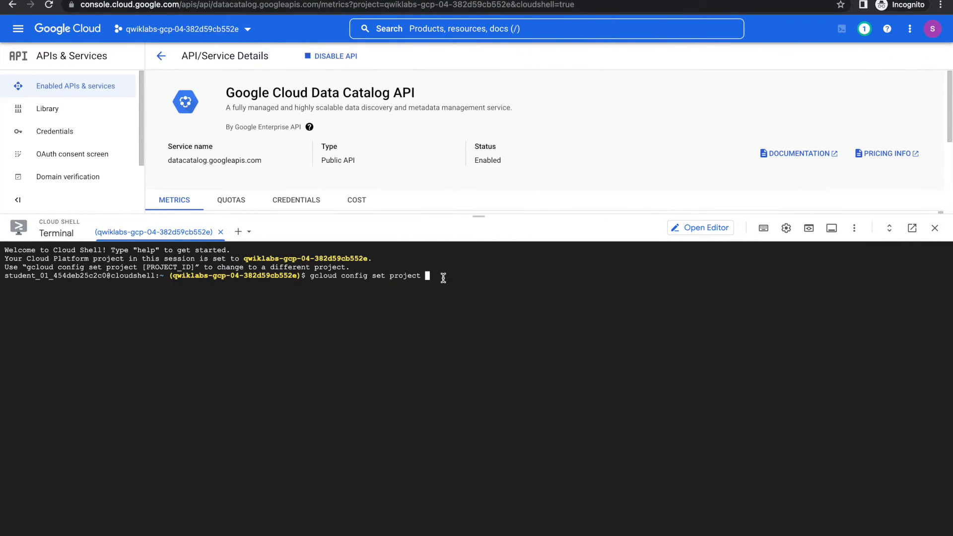
key("super+v")
key("Return")
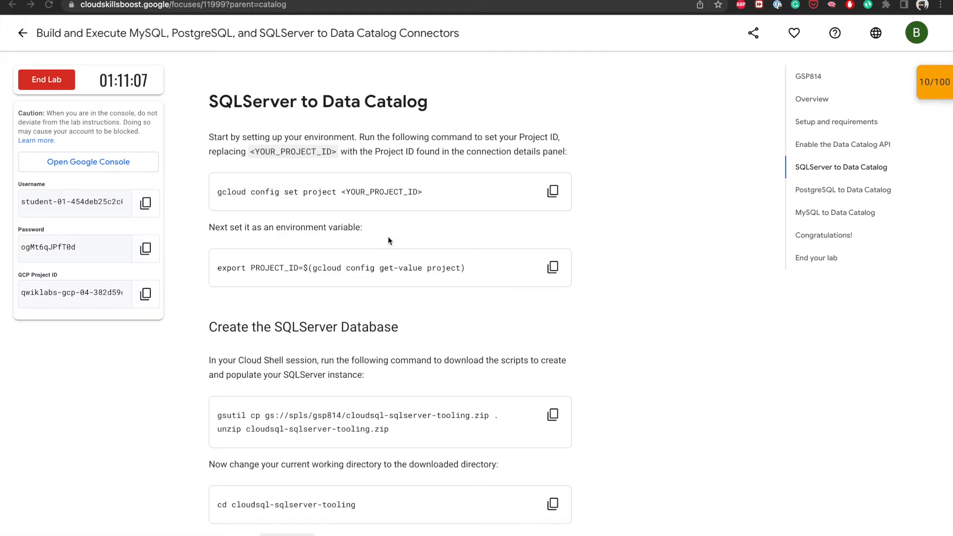
Copy the lab's environment variable command and run export PROJECT_ID=$(gcloud config get-value project) in Cloud Shell.
left_click(557, 272)
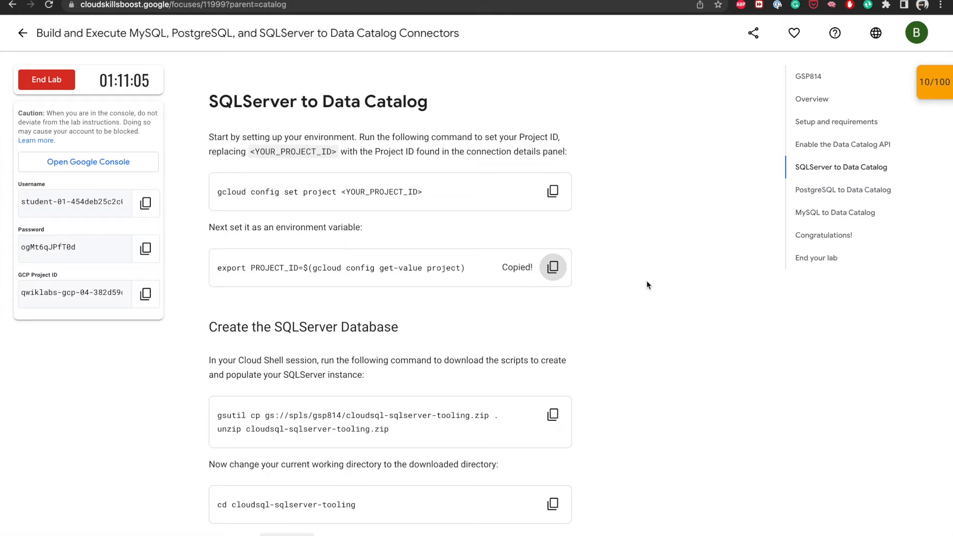
key("ctrl+v")
key("Return")
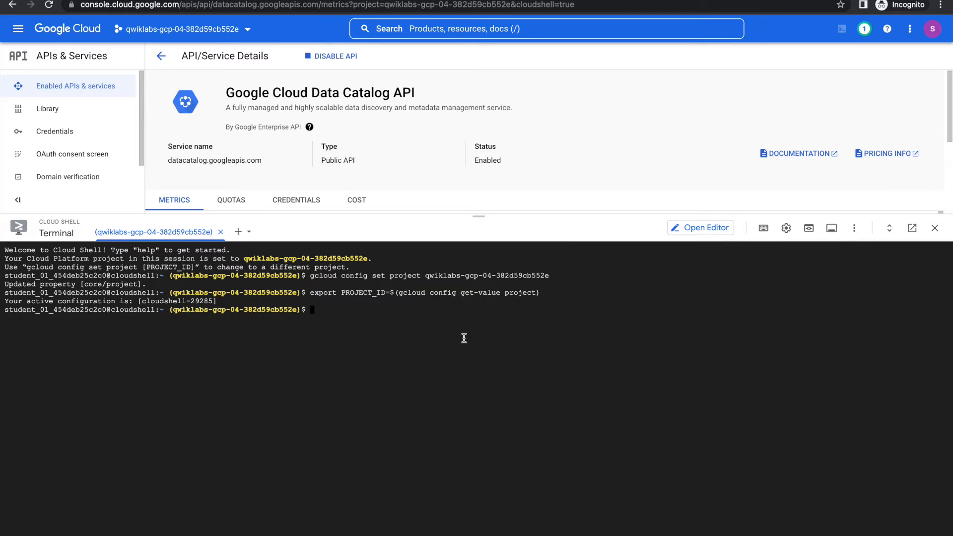
Run the lab's commands to download cloudsql-sqlserver-tooling.zip from gs://spls/gsp814 with gsutil and unzip it.
key("ctrl+Left")
scroll(538, 340, "down", 3)
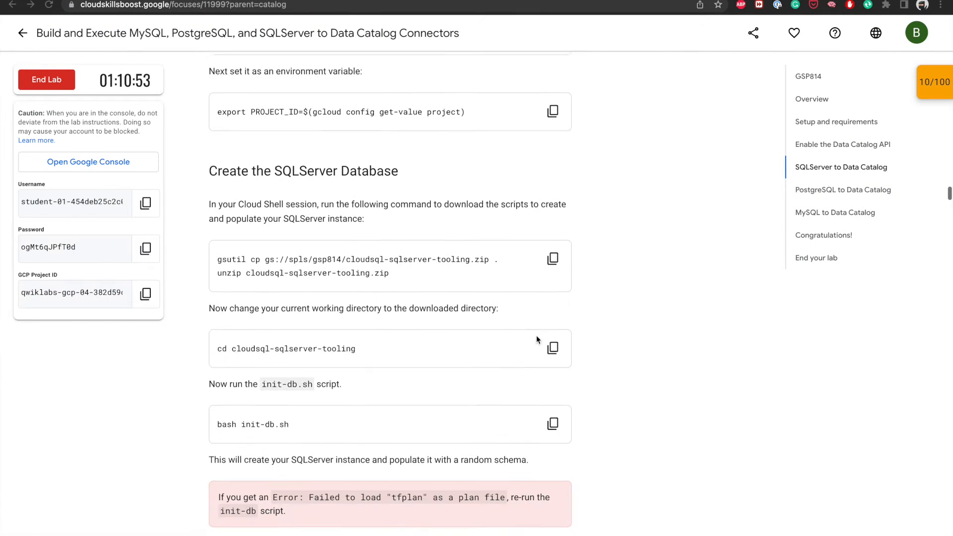
scroll(535, 340, "down", 1)
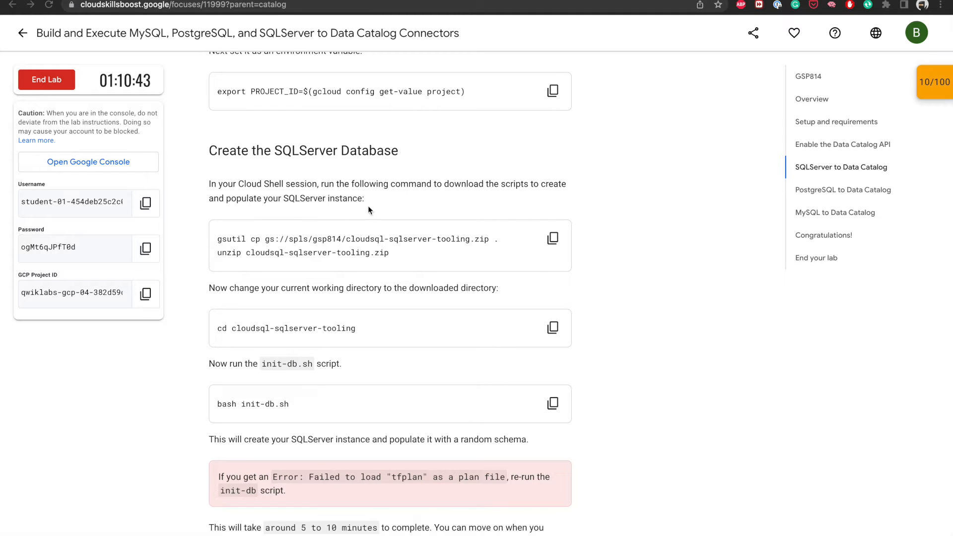
left_click(553, 237)
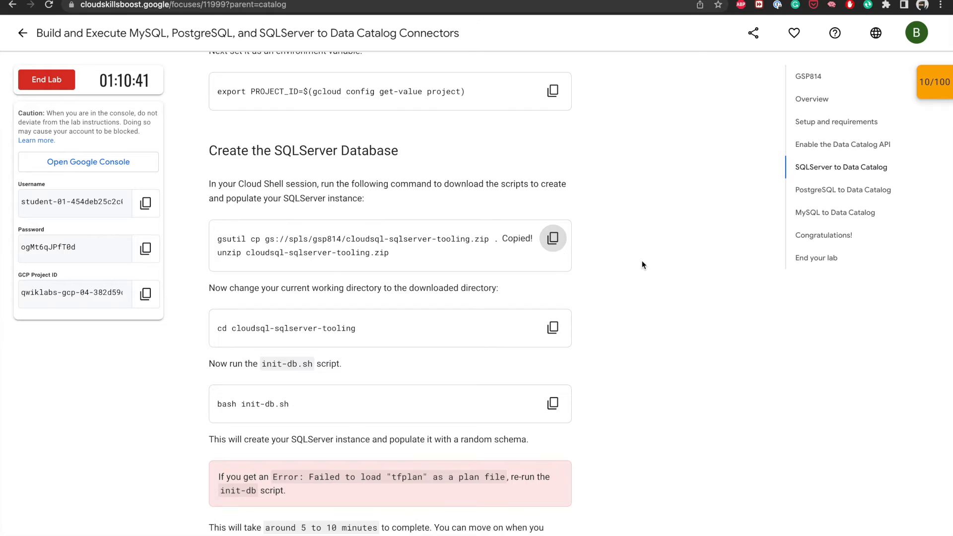
key("ctrl+Right")
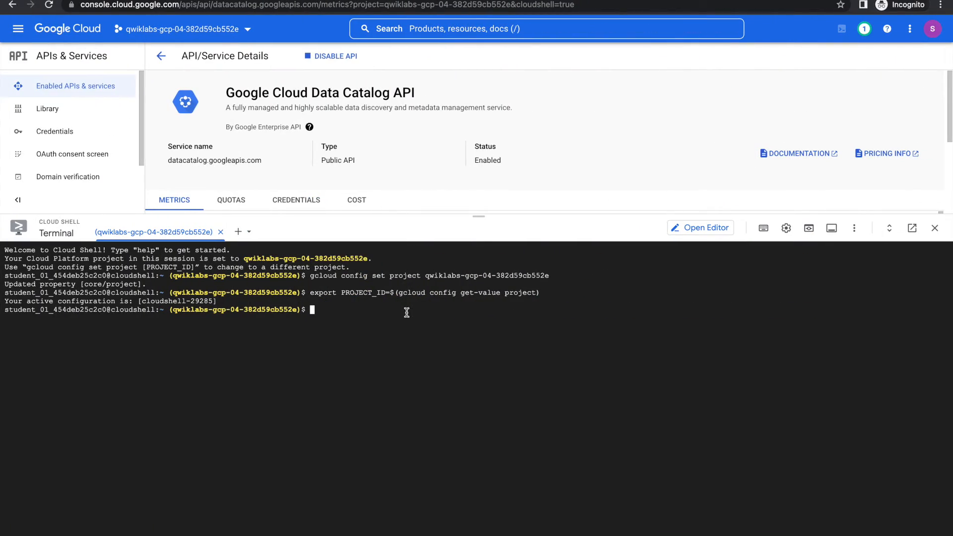
key("super+v")
key("Return")
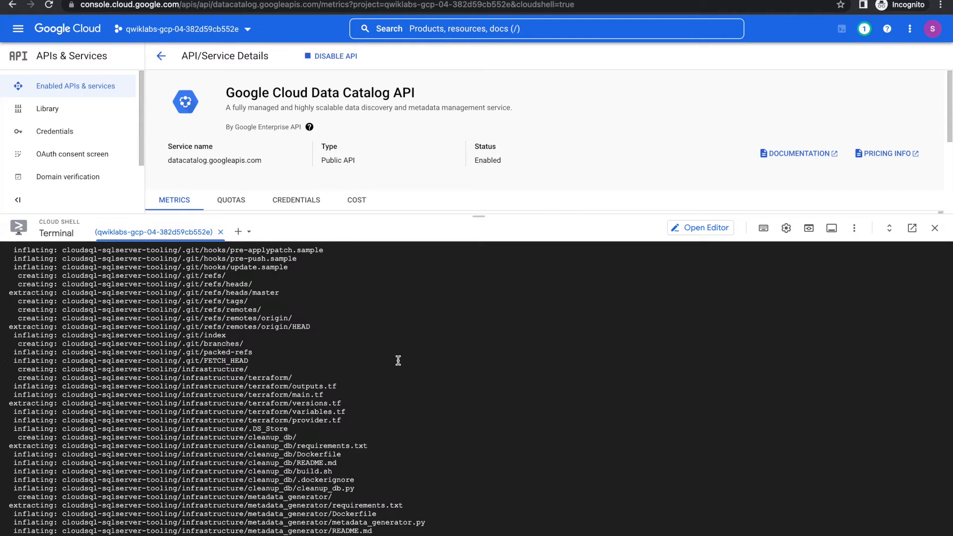
Change the working directory with cd cloudsql-sqlserver-tooling and clear the terminal output.
key("ctrl+Left")
scroll(370, 296, "down", 1)
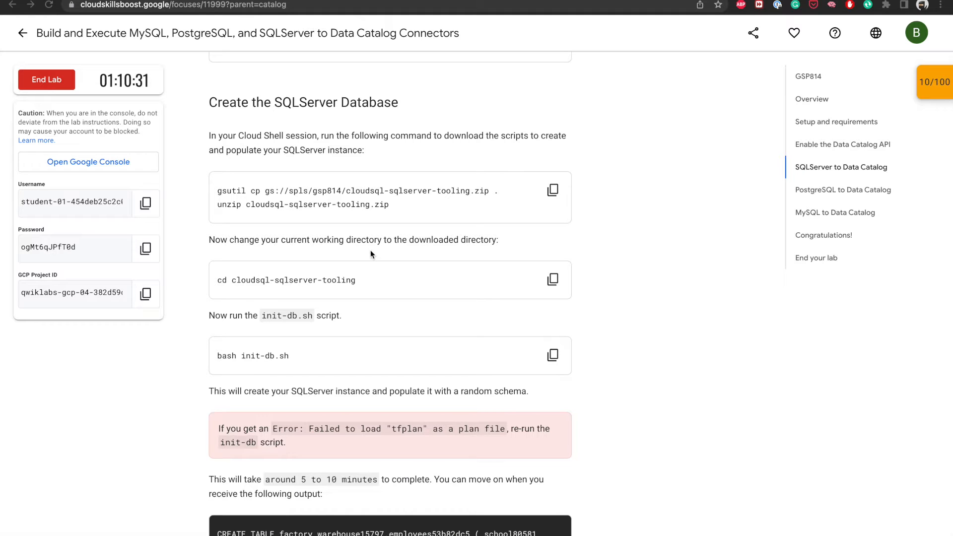
left_click(558, 285)
key("ctrl+Right")
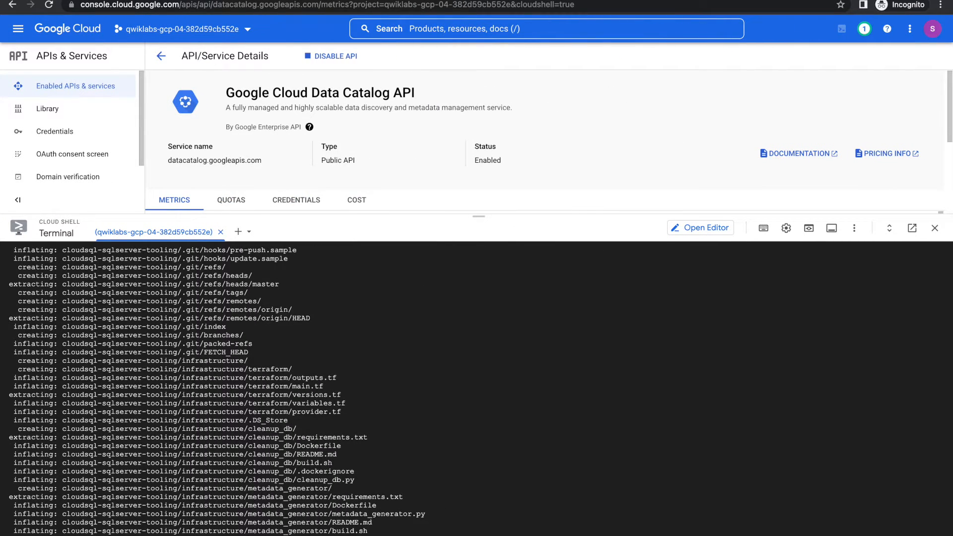
key("ctrl+l")
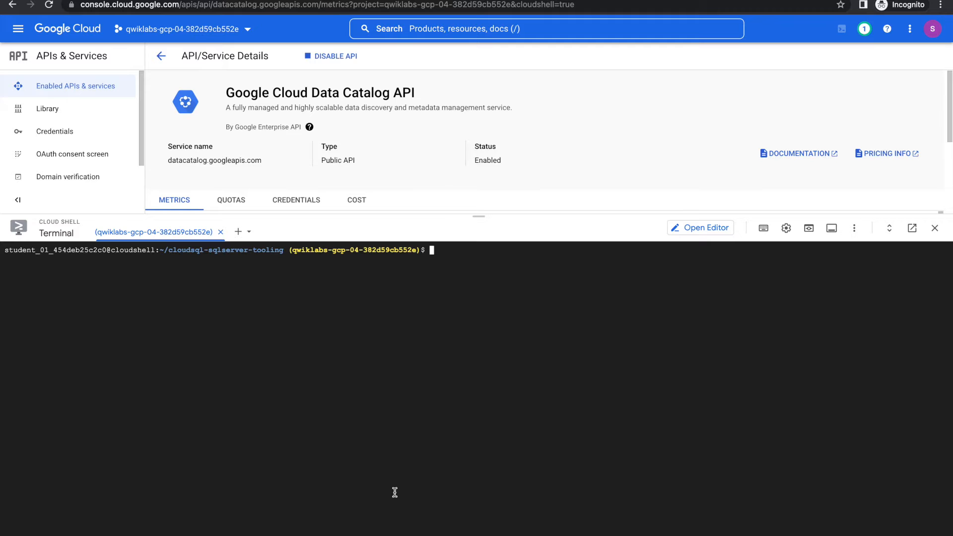
Copy the lab's script command and run bash init-db.sh in Cloud Shell to create and populate the SQLServer instance.
key("ctrl+Left")
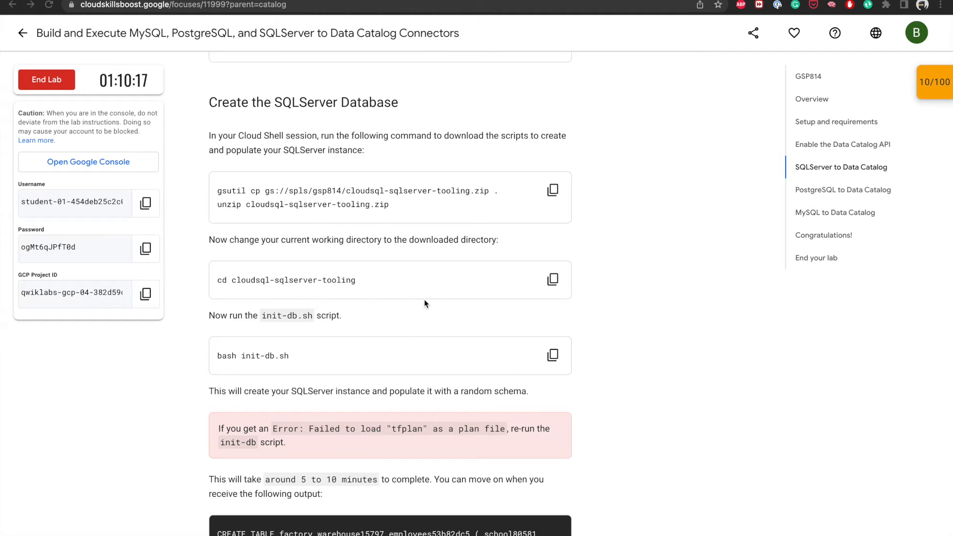
scroll(281, 246, "down", 3)
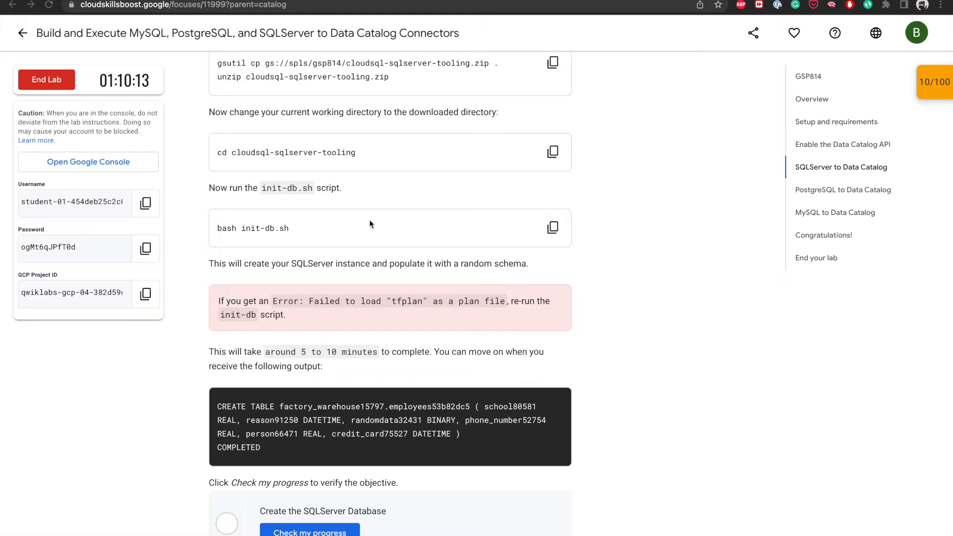
left_click(552, 231)
key("ctrl+Right")
left_click(461, 257)
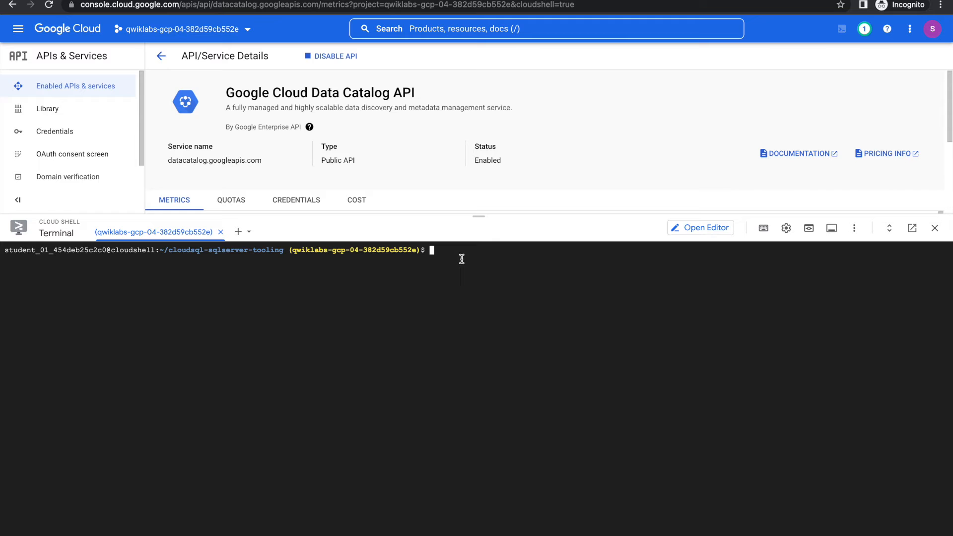
key("super+v")
key("Return")
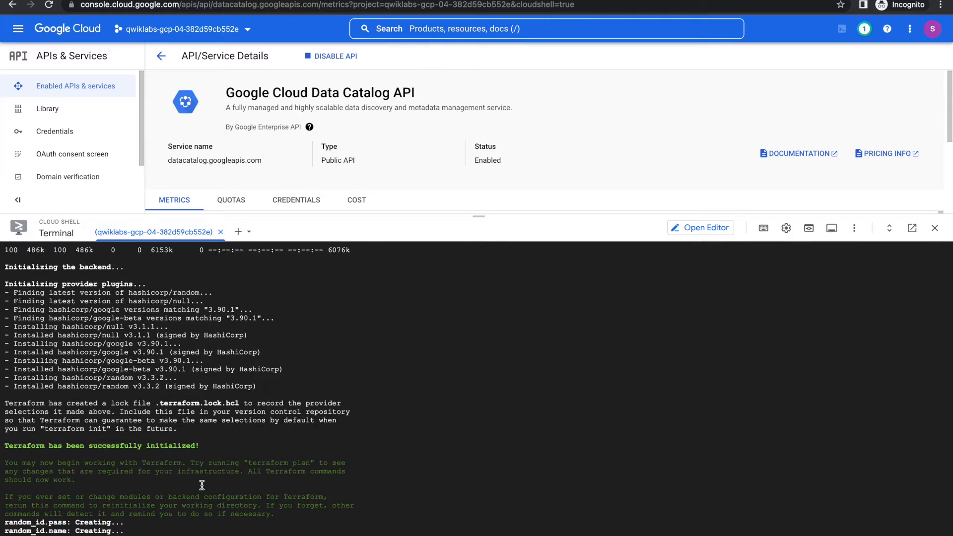
Read the lab's expected init-db.sh output and the Set Up the Service Account section while checking the script's progress in Cloud Shell.
key("ctrl+Left")
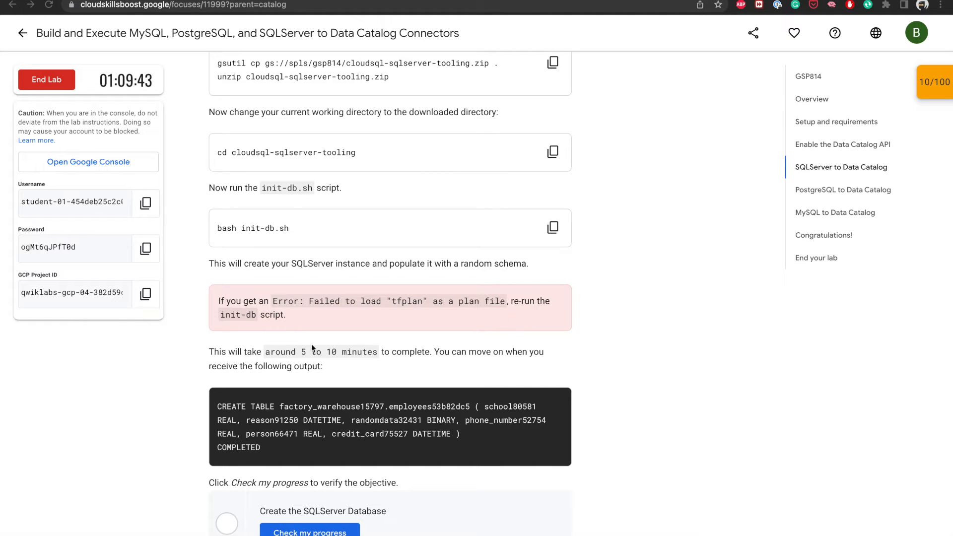
scroll(311, 343, "down", 3)
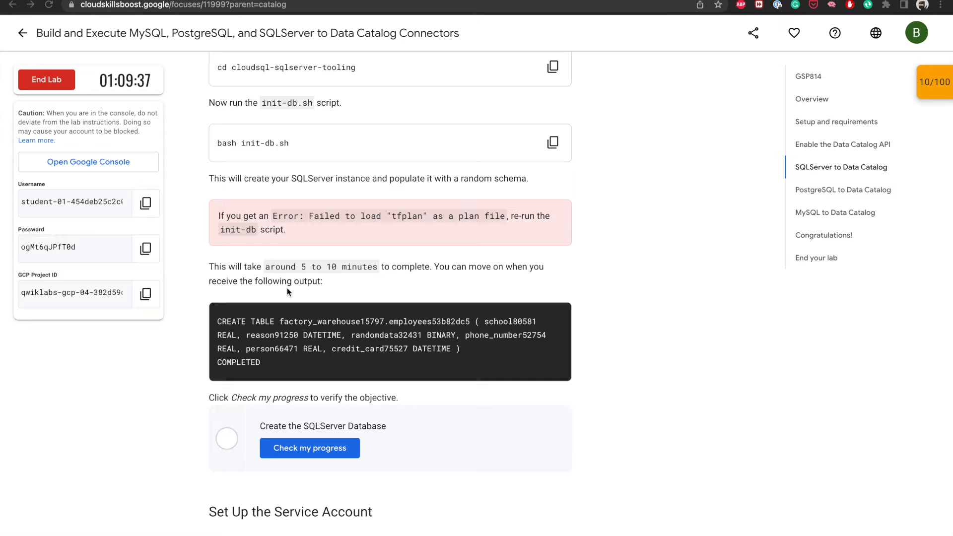
scroll(287, 291, "down", 3)
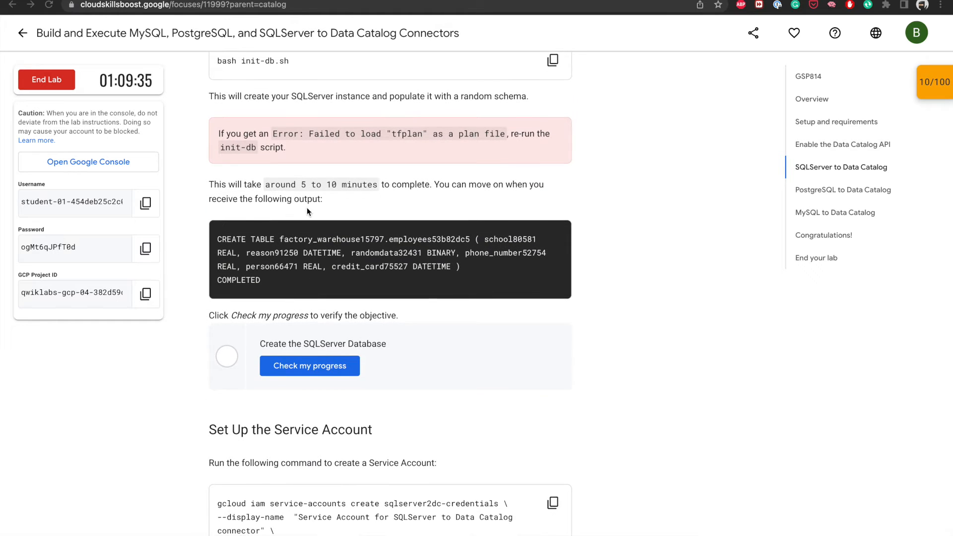
scroll(306, 208, "down", 1)
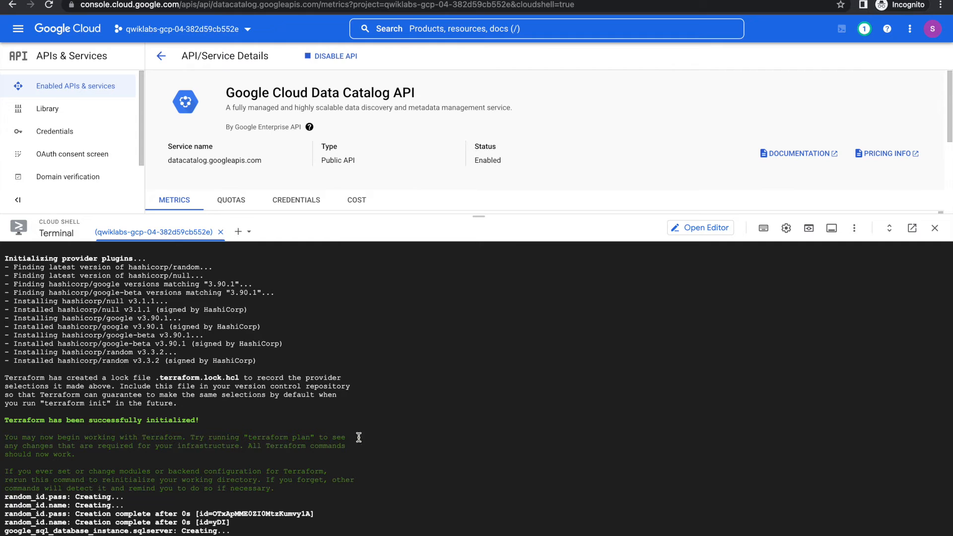
key("ctrl+Left")
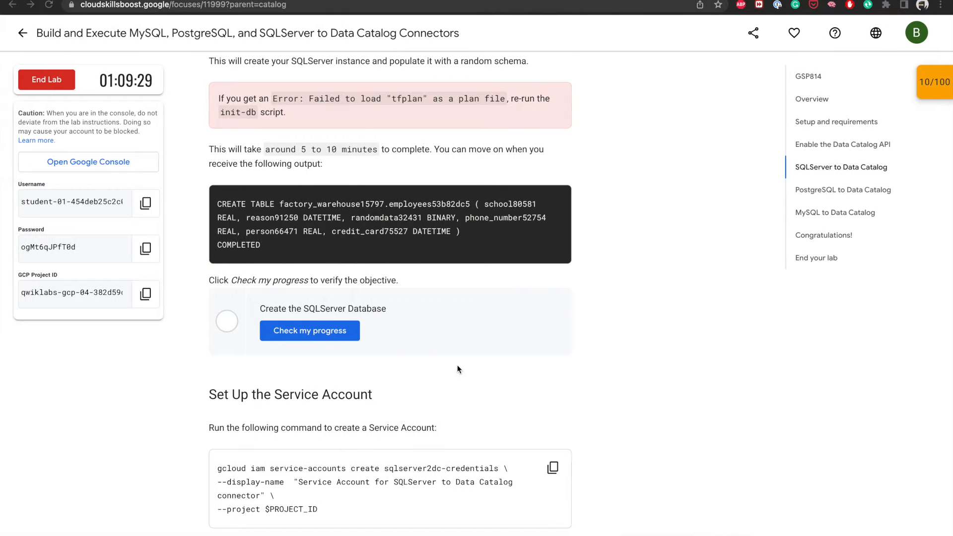
scroll(457, 366, "down", 1)
scroll(457, 366, "up", 2)
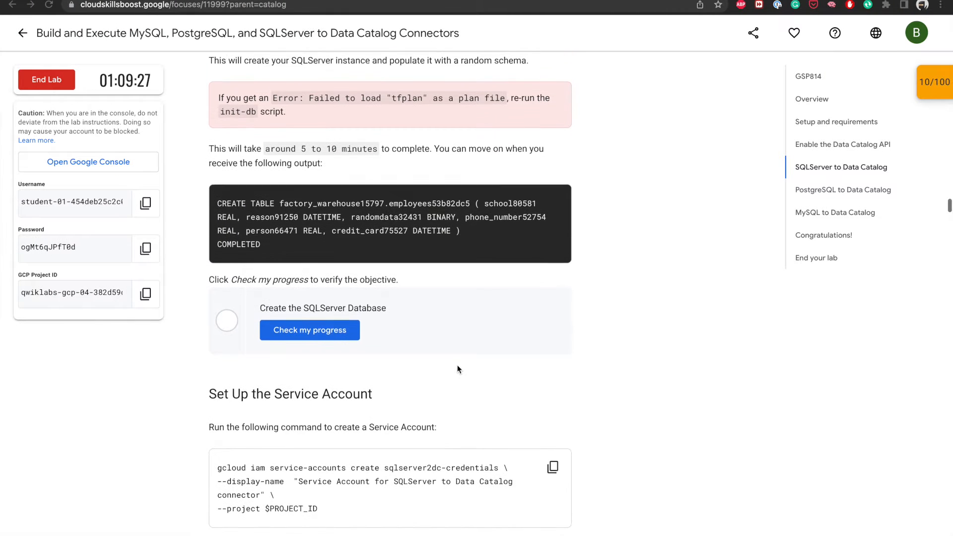
key("ctrl+Right")
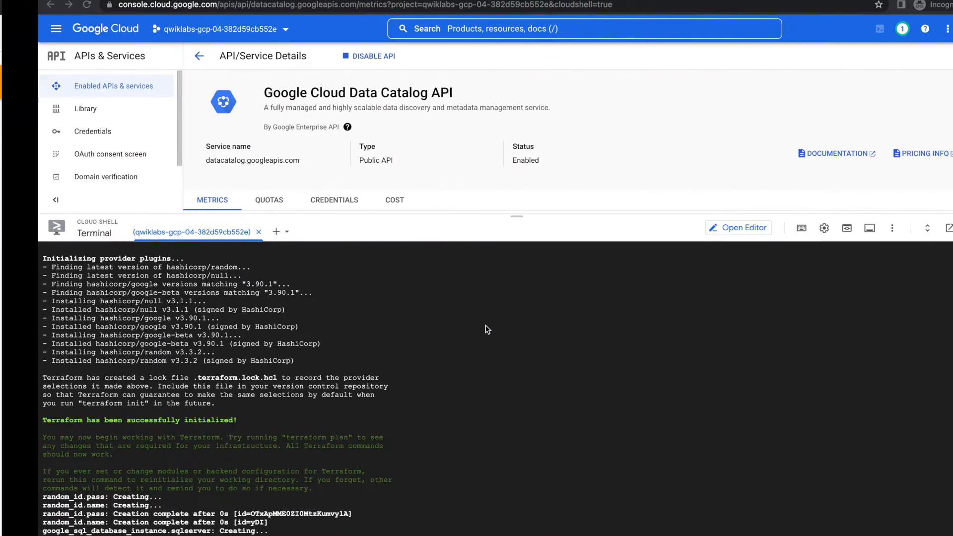
scroll(413, 402, "up", 1)
scroll(413, 402, "left", 5)
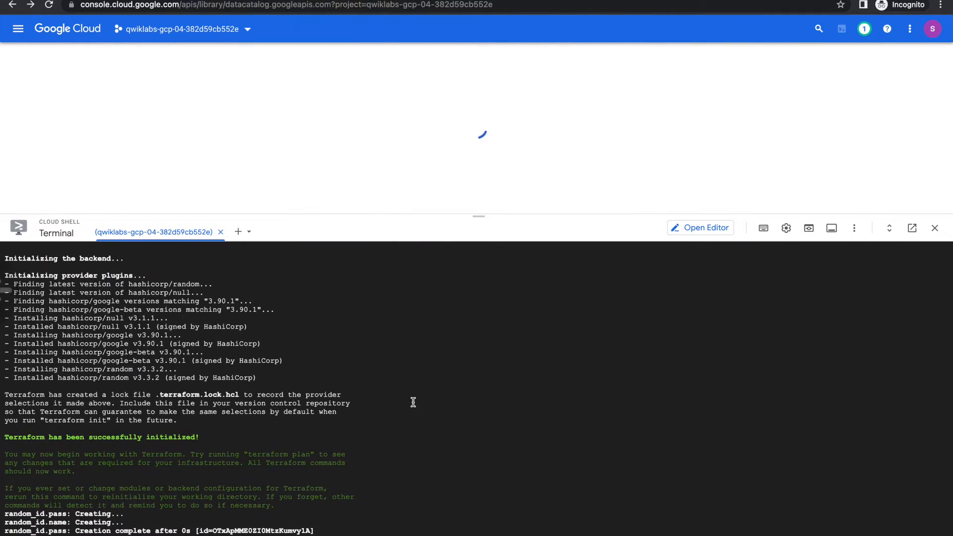
scroll(413, 402, "down", 1)
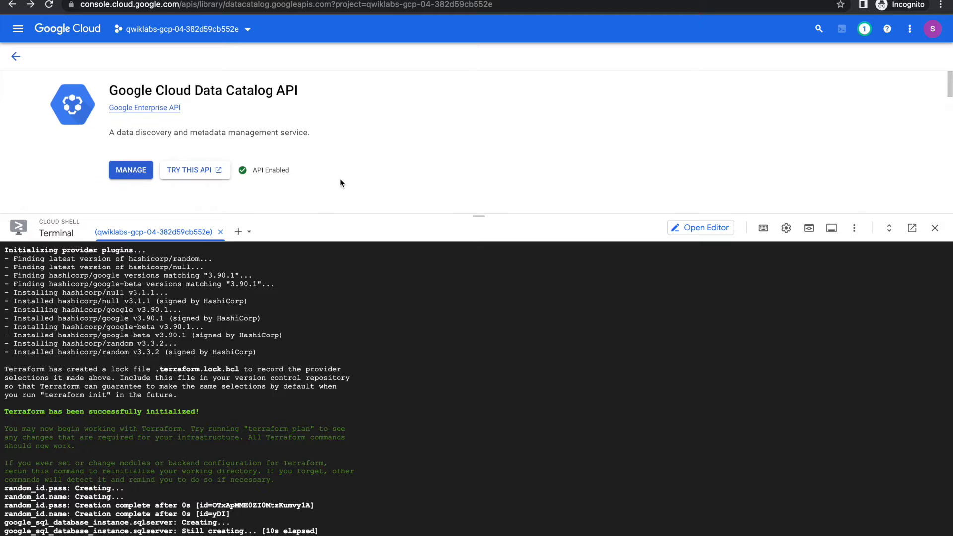
scroll(340, 178, "down", 2)
key("ctrl+Left")
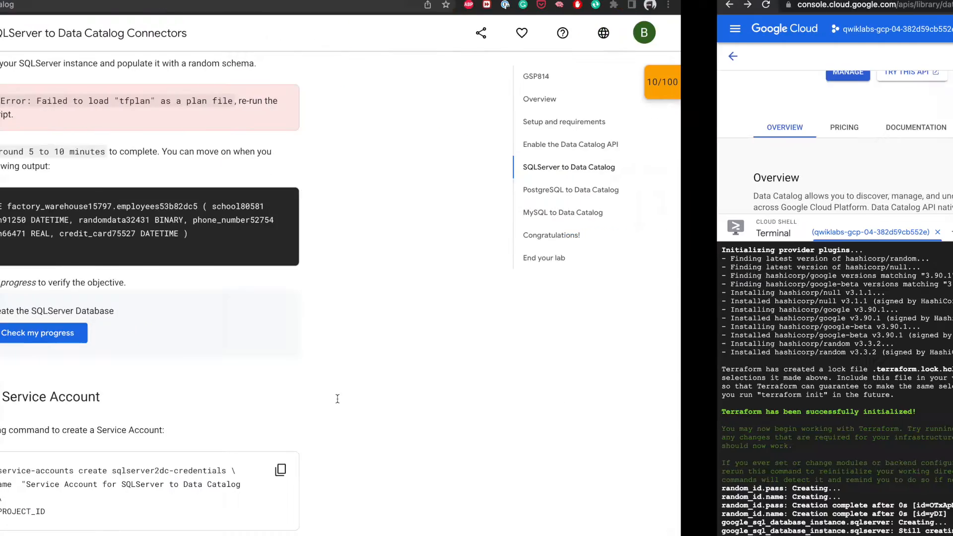
scroll(463, 329, "down", 1)
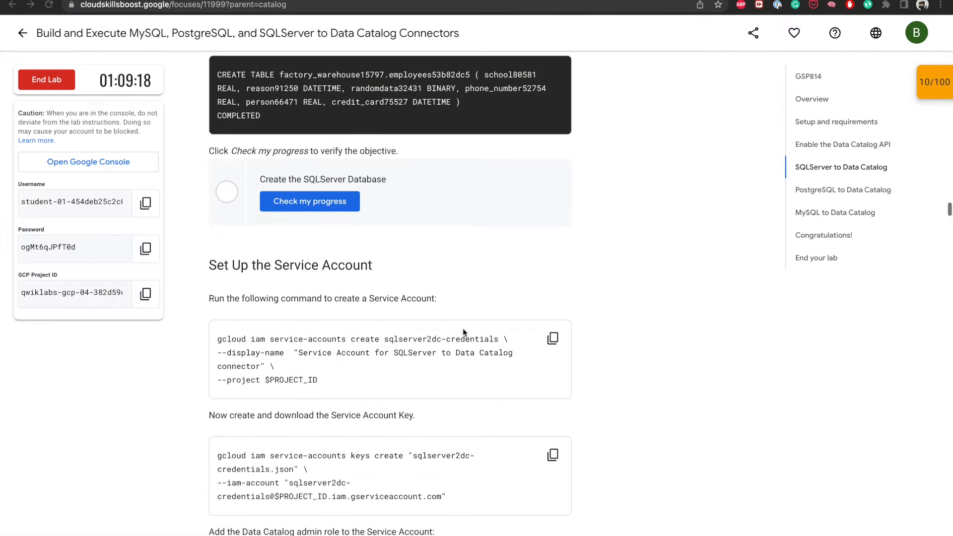
scroll(463, 329, "up", 3)
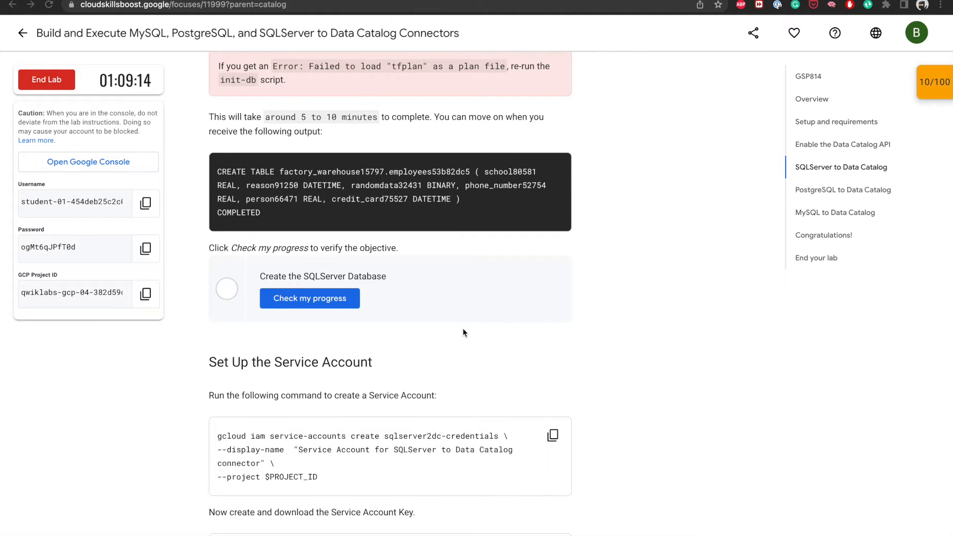
key("ctrl+Right")
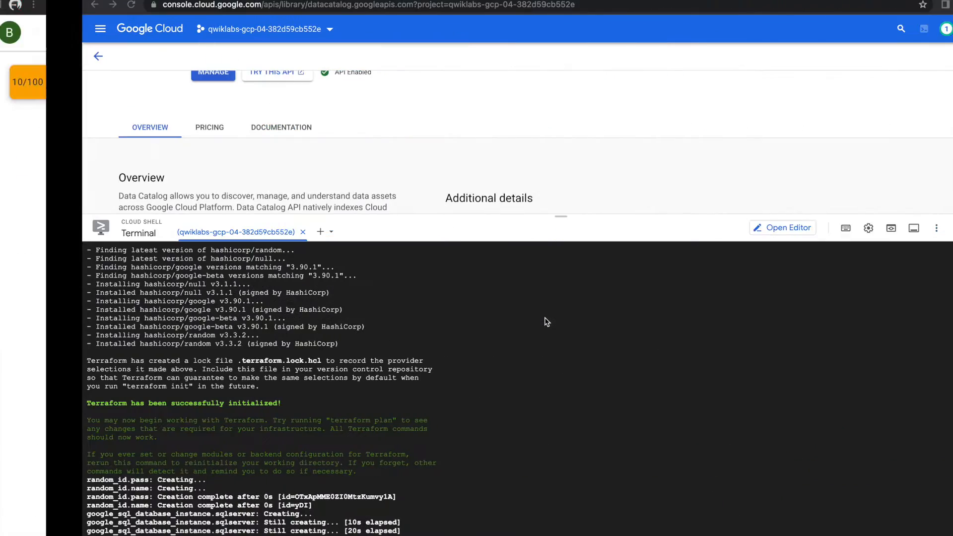
Shrink the Cloud Shell terminal and go back from the Data Catalog API page to the API Library search results, dismissing the menu hint.
left_click_drag(488, 215, 485, 407)
scroll(484, 232, "up", 3)
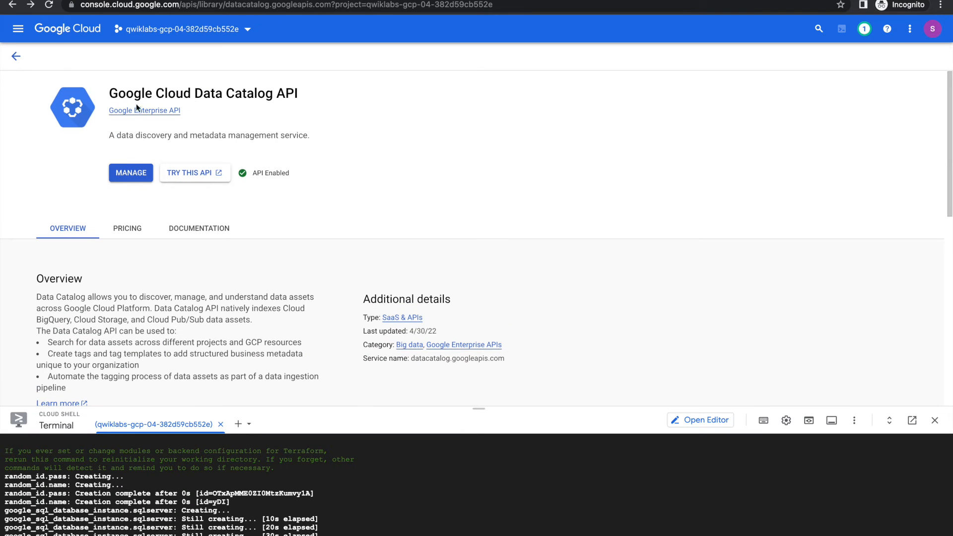
left_click(15, 56)
left_click(39, 128)
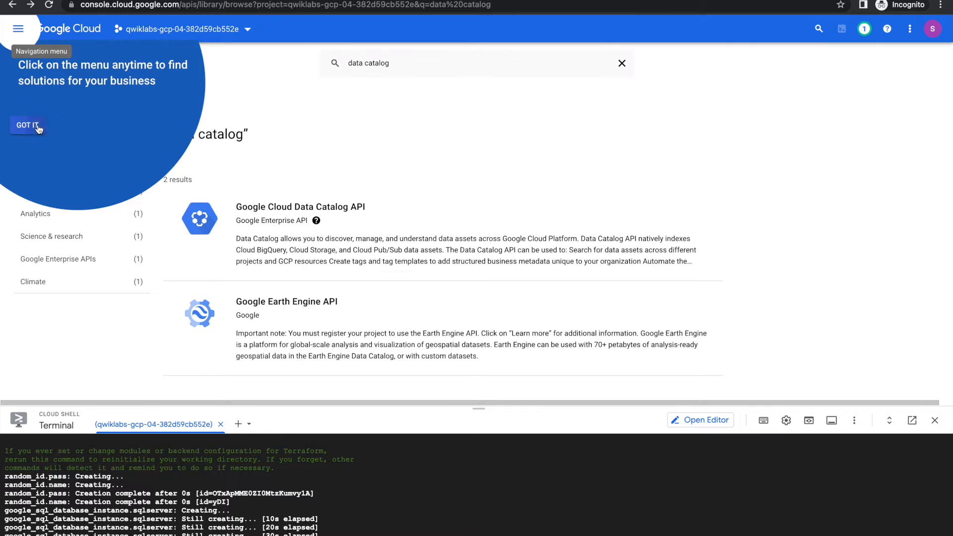
Clear the "data catalog" search and open the API Library home page under APIs & Services.
left_click(622, 63)
left_click(18, 29)
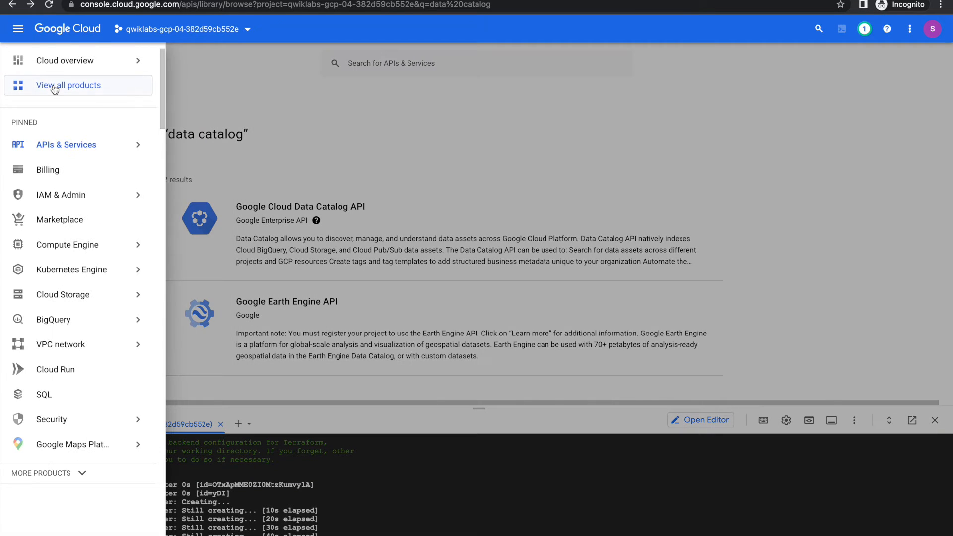
mouse_move(70, 147)
left_click(171, 172)
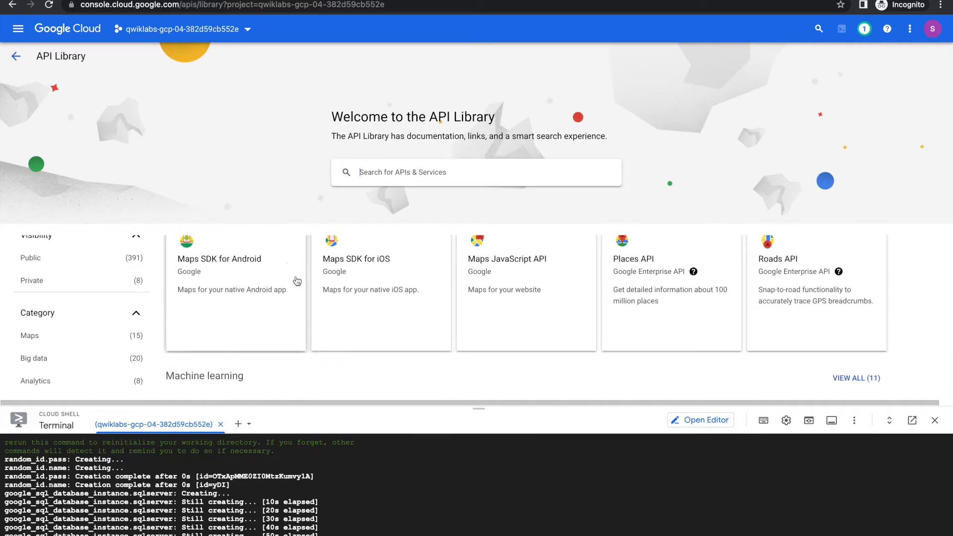
scroll(294, 278, "down", 6)
scroll(297, 281, "down", 5)
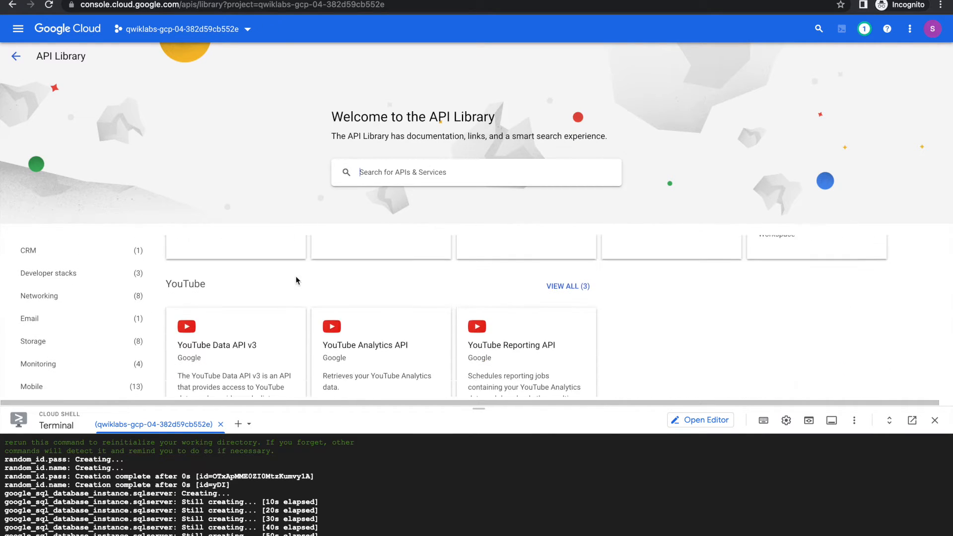
scroll(296, 281, "down", 2)
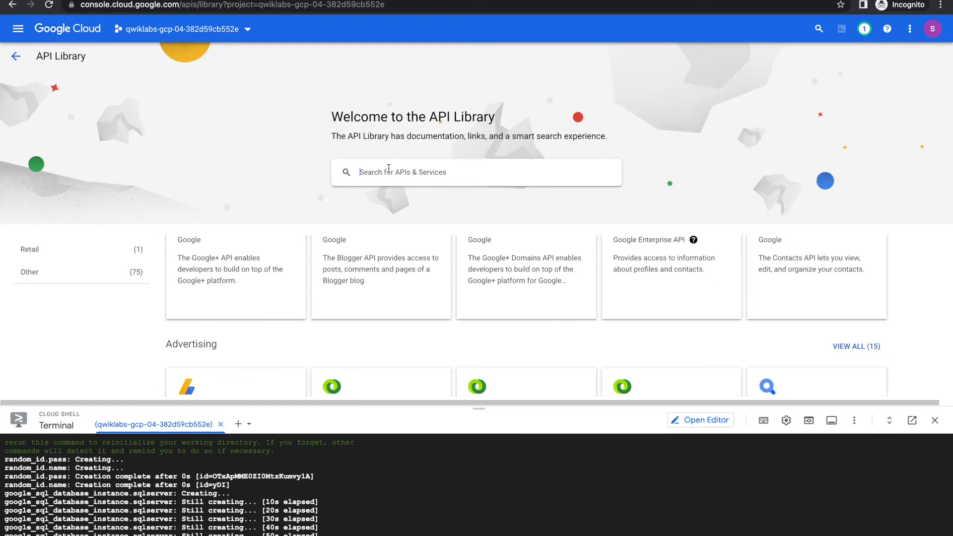
Enlarge the Cloud Shell terminal to follow the init-db.sh output, and clear the terminal once the script ends.
left_click_drag(478, 409, 478, 303)
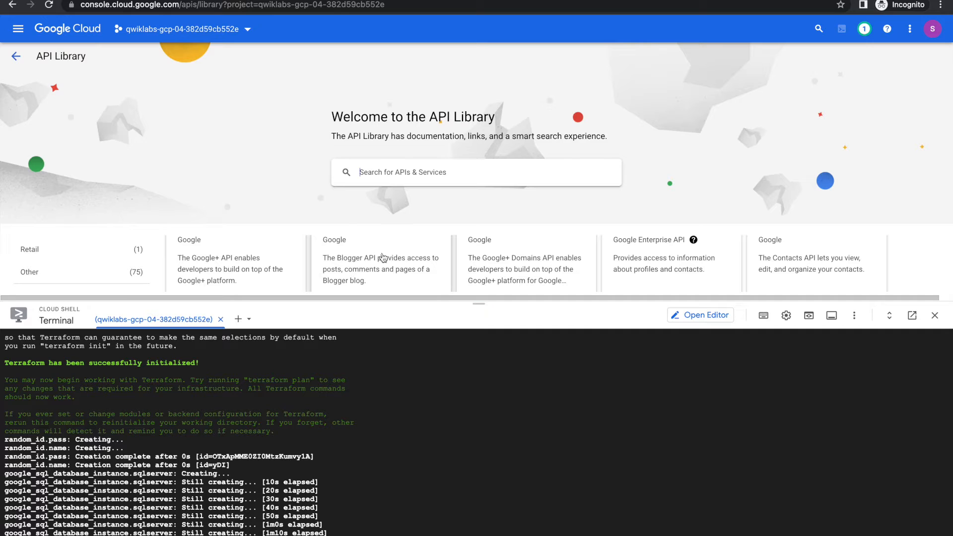
left_click_drag(478, 302, 479, 171)
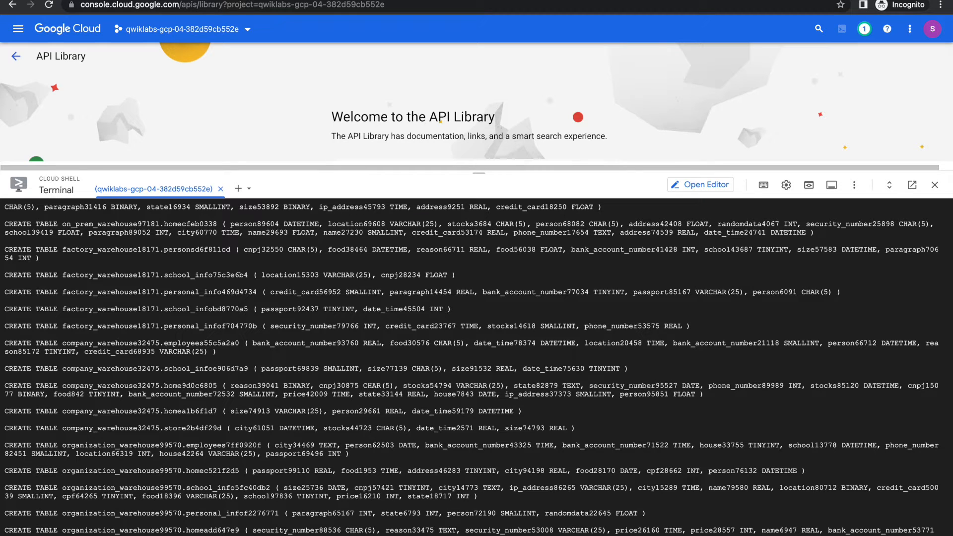
key("Return")
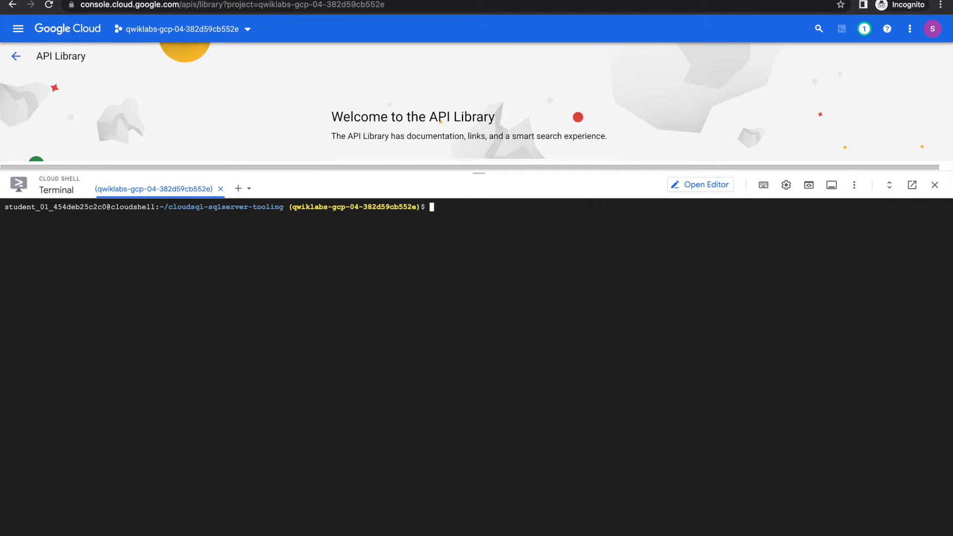
Switch to the lab page and check progress for the Create the SQLServer Database objective.
key("ctrl+Left")
left_click(305, 300)
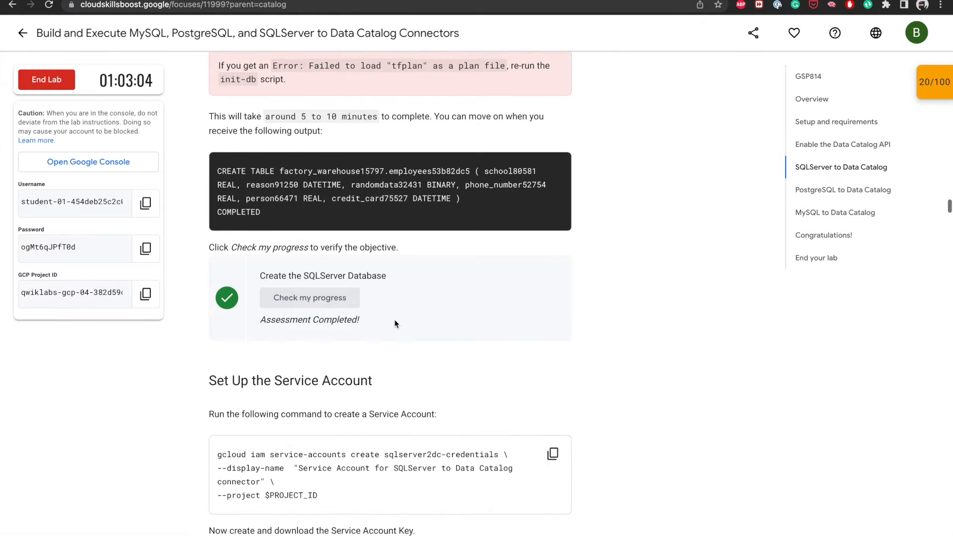
Copy the lab's gcloud command and run it in Cloud Shell to create the sqlserver2dc-credentials service account.
scroll(394, 320, "down", 6)
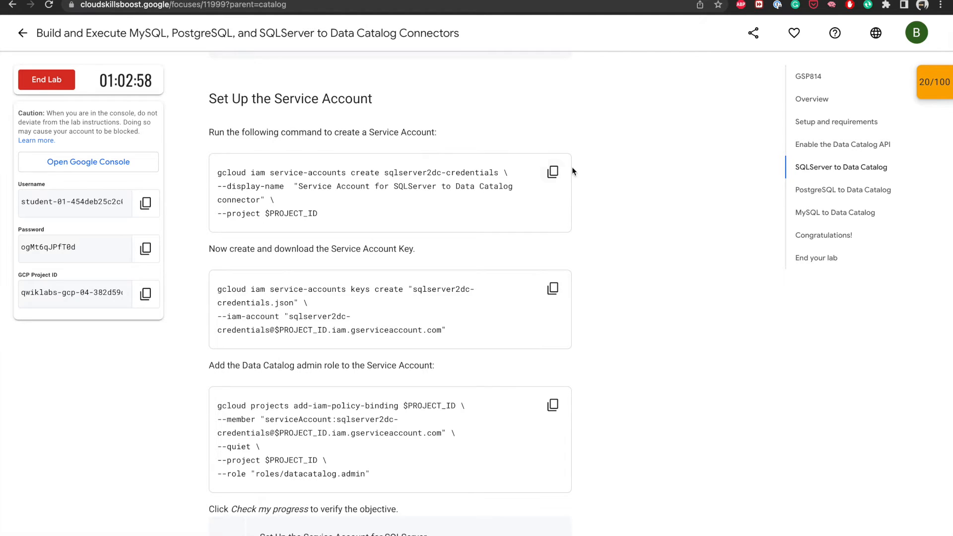
left_click(552, 172)
key("ctrl+Right")
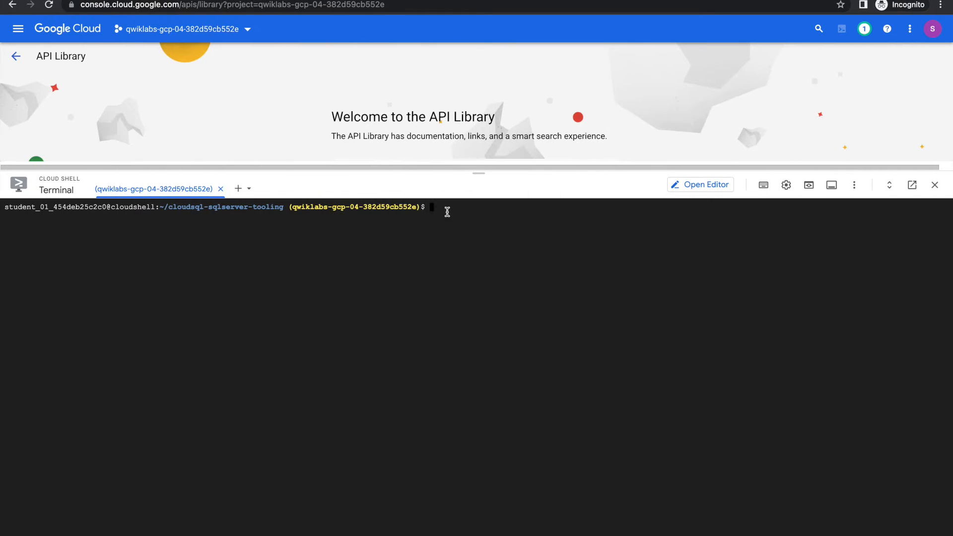
key("super+v")
key("Return")
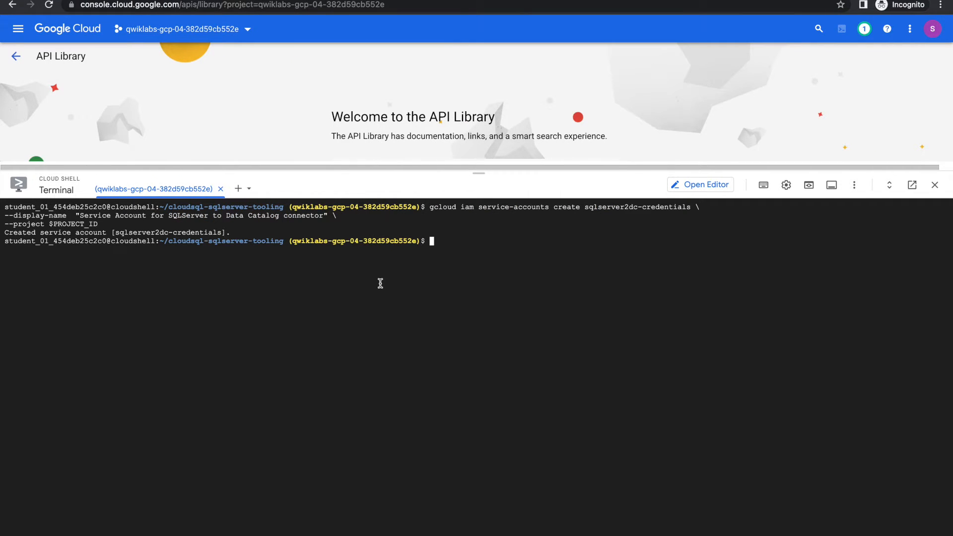
Copy and run the lab's command creating the service account key file sqlserver2dc-credentials.json, and inspect its output in Cloud Shell.
key("ctrl+Left")
scroll(278, 283, "down", 3)
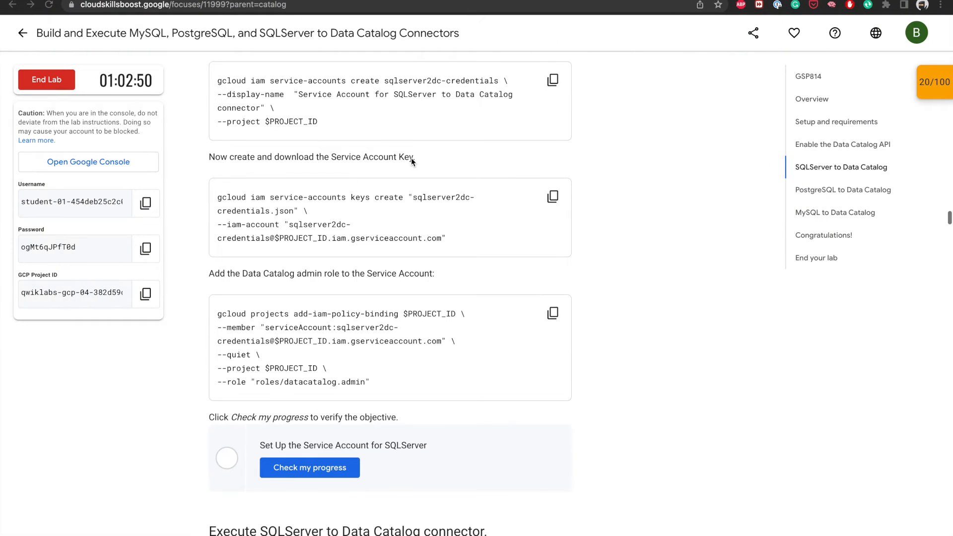
left_click(553, 196)
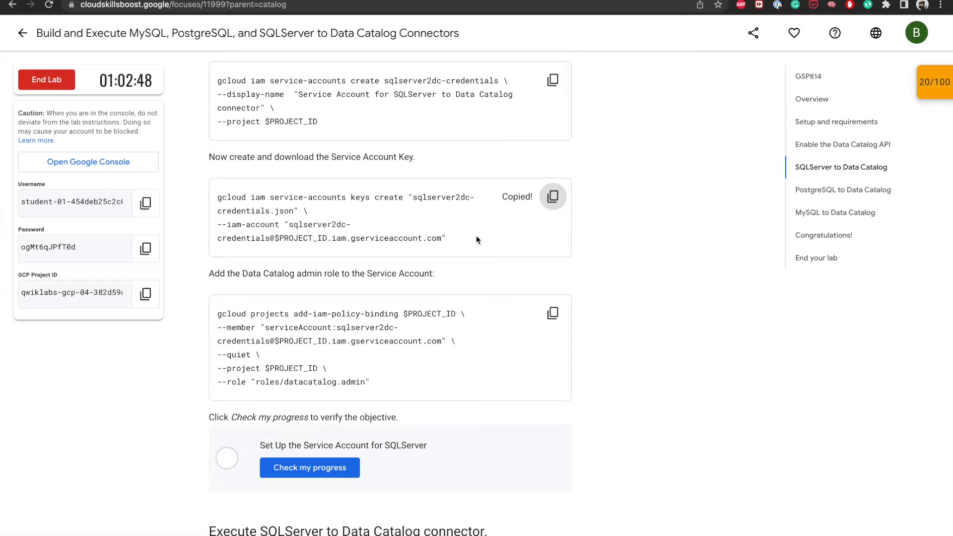
key("ctrl+Right")
key("super+v")
key("Return")
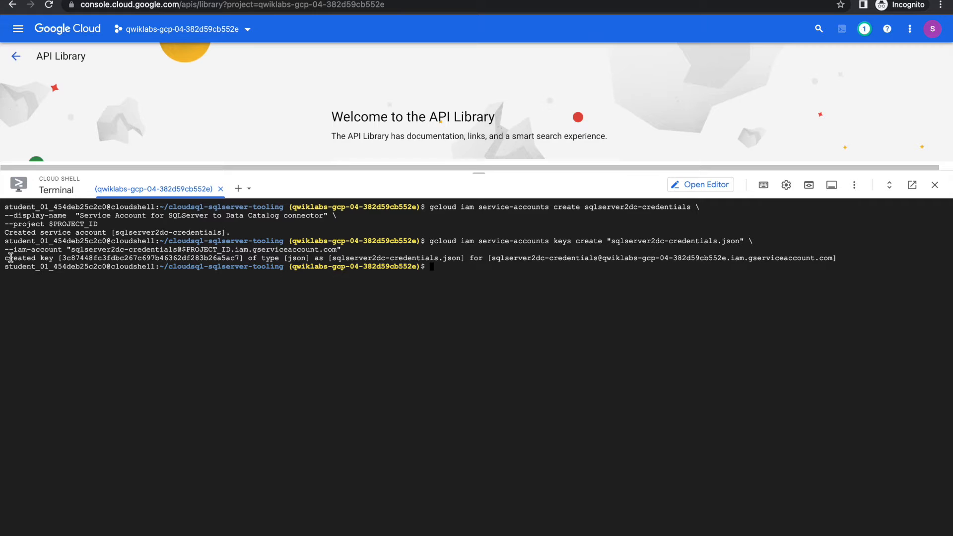
left_click_drag(7, 259, 58, 259)
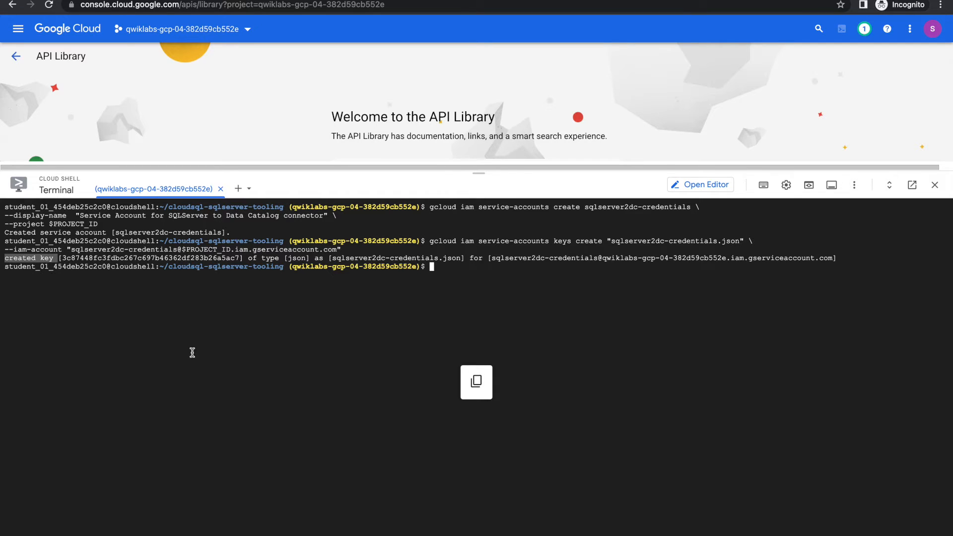
left_click_drag(491, 266, 709, 257)
left_click(632, 268)
Copy and run the lab's command granting roles/datacatalog.admin to the SQLServer service account, and clear the terminal.
key("ctrl+Right")
scroll(388, 288, "down", 2)
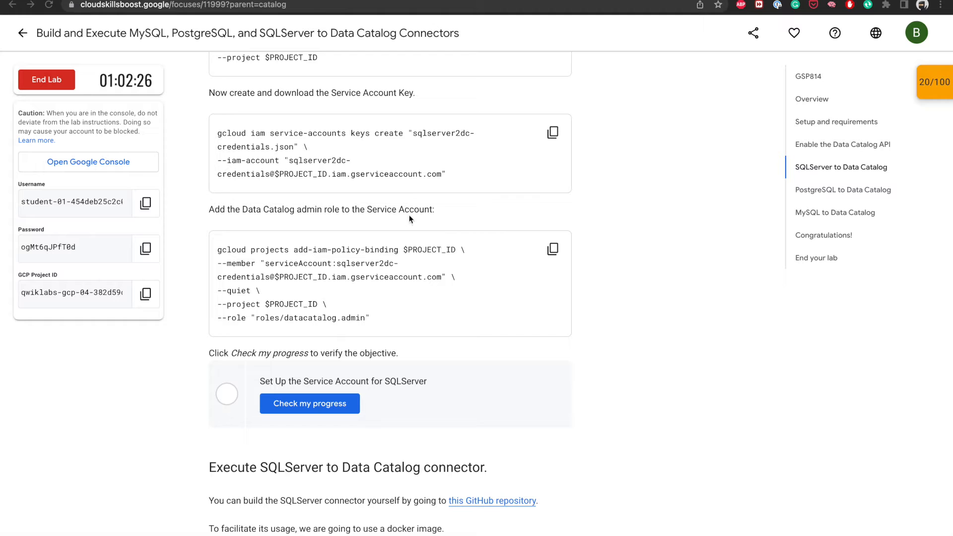
left_click(552, 249)
key("ctrl+Left")
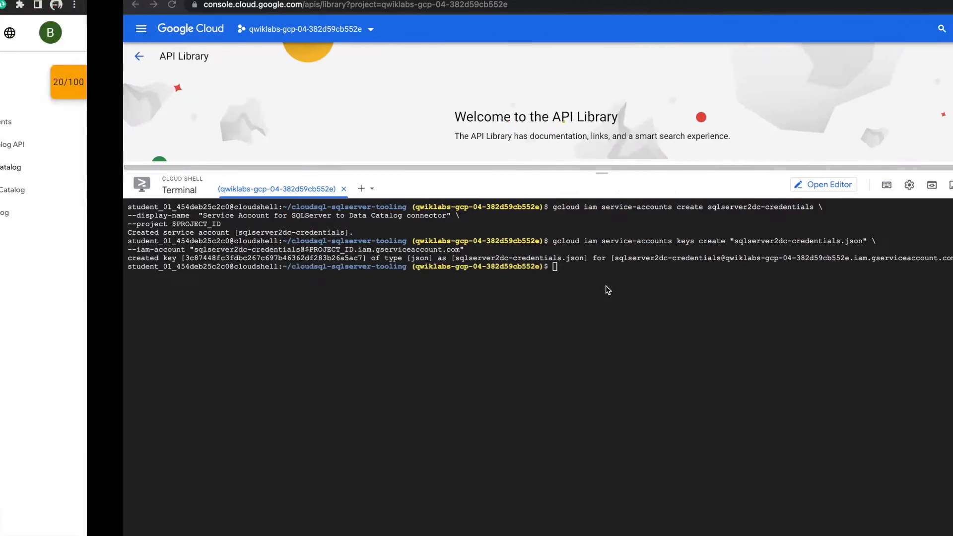
key("ctrl+v")
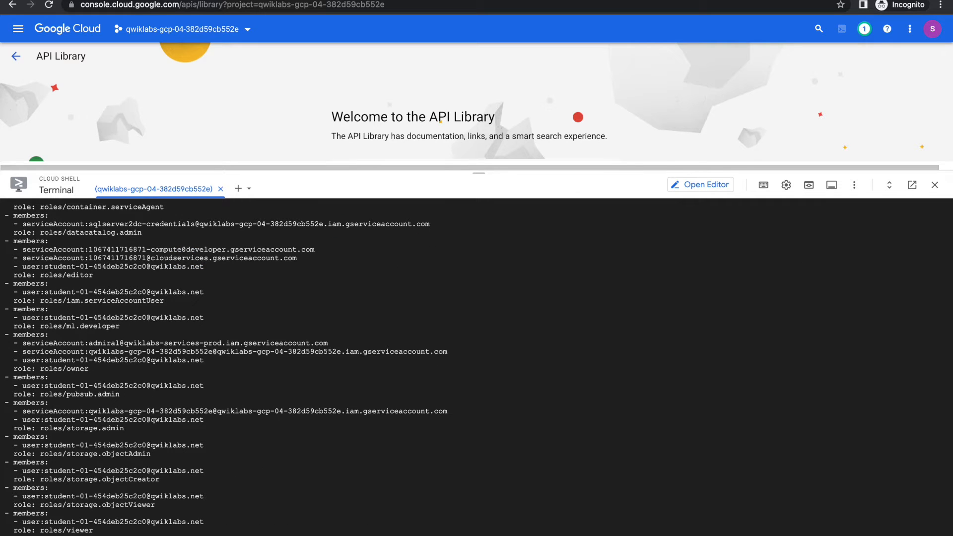
key("ctrl+l")
Check progress for the Set Up the Service Account for SQLServer objective on the lab page.
key("ctrl+Left")
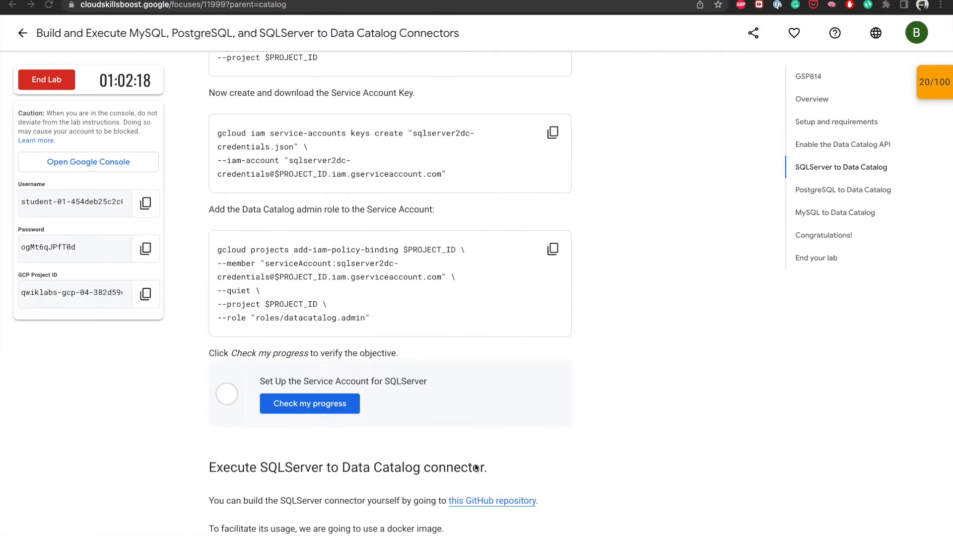
left_click(289, 407)
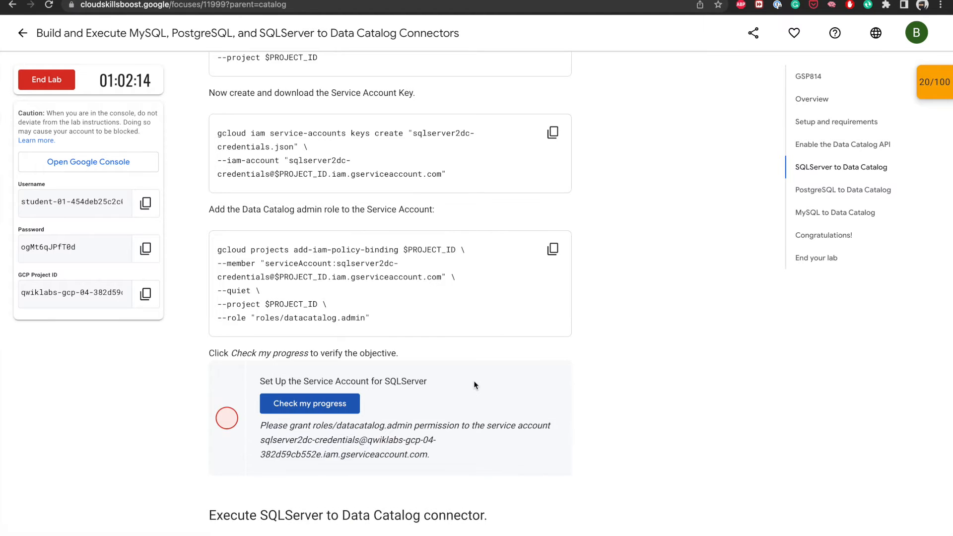
scroll(473, 380, "down", 1)
left_click(309, 384)
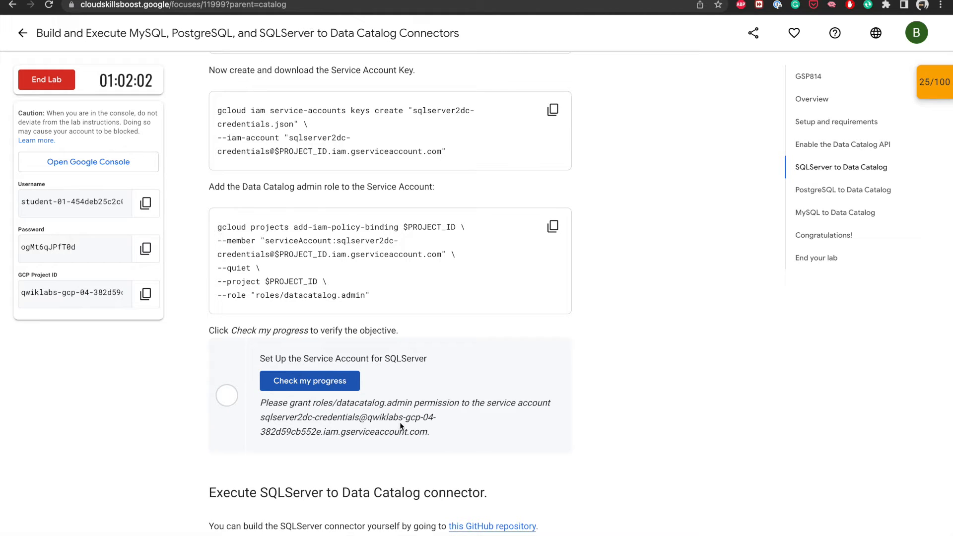
Rerun the lab's add-iam-policy-binding command for the roles/datacatalog.admin role in Cloud Shell and clear the terminal.
left_click(552, 226)
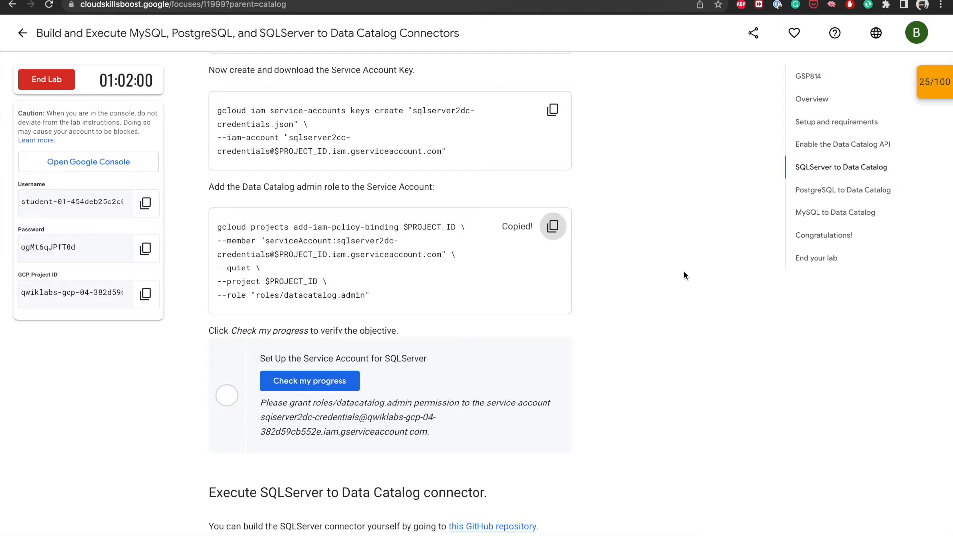
key("ctrl+Right")
left_click(453, 211)
key("super+v")
key("Return")
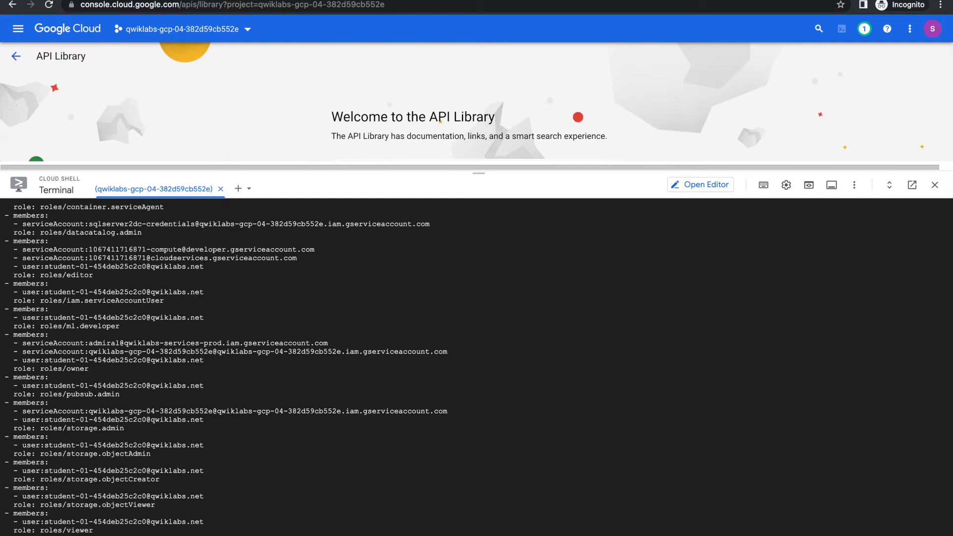
key("ctrl+l")
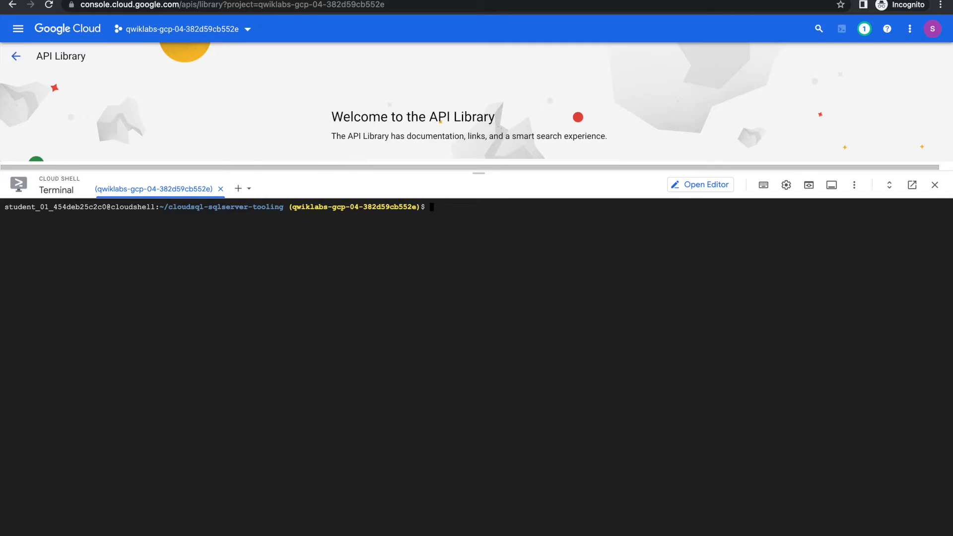
Recheck progress for Set Up the Service Account for SQLServer and review the assessment on the lab page.
key("ctrl+Left")
left_click(312, 382)
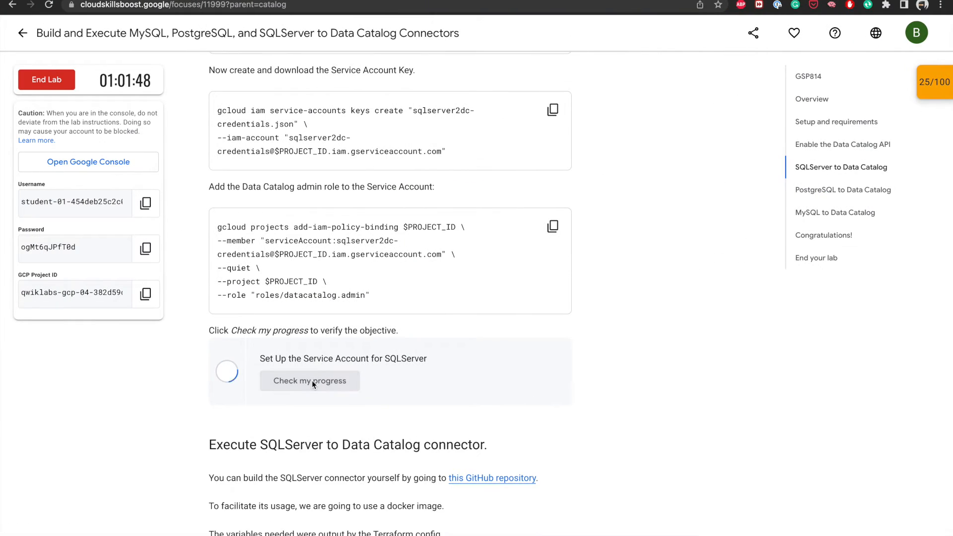
scroll(439, 400, "down", 2)
scroll(438, 399, "down", 3)
scroll(452, 282, "up", 1)
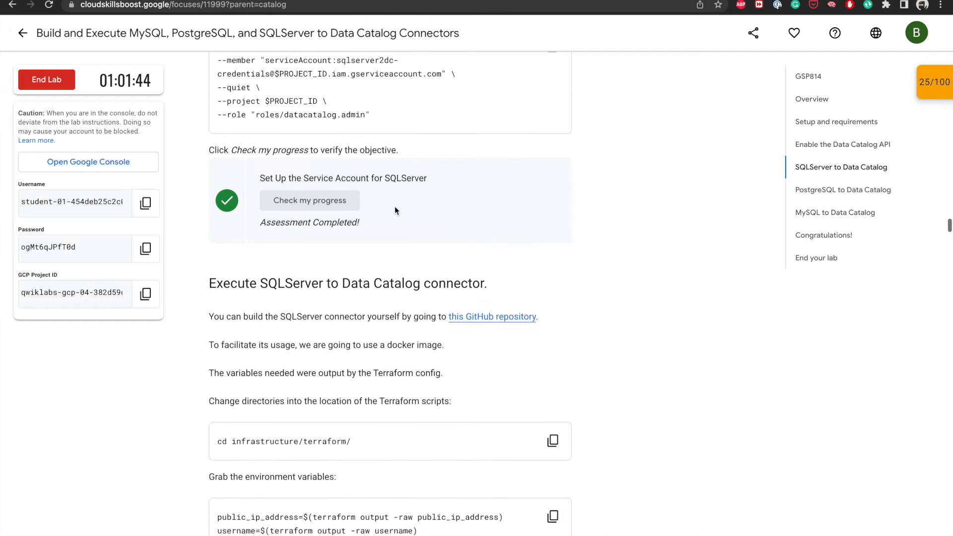
scroll(394, 207, "up", 1)
scroll(416, 241, "up", 1)
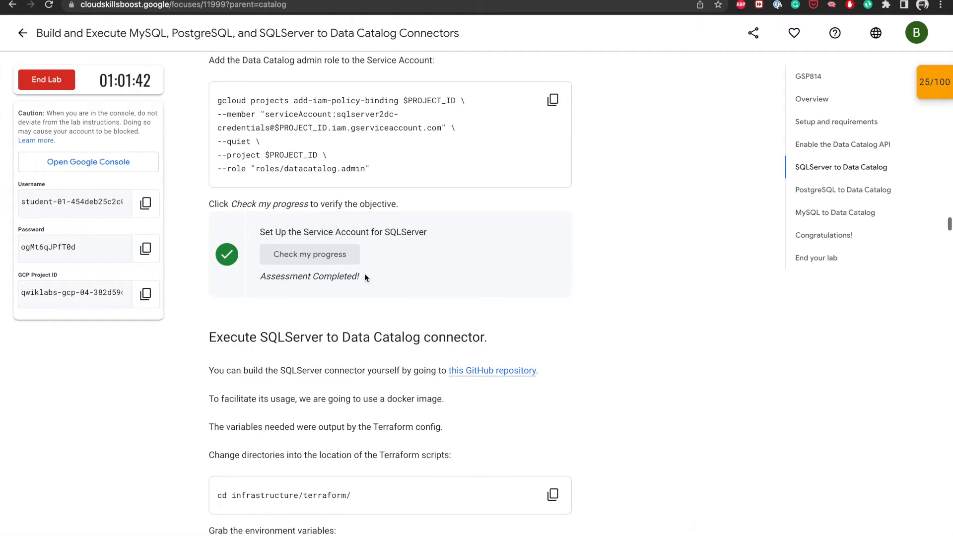
scroll(365, 277, "down", 1)
scroll(415, 246, "up", 1)
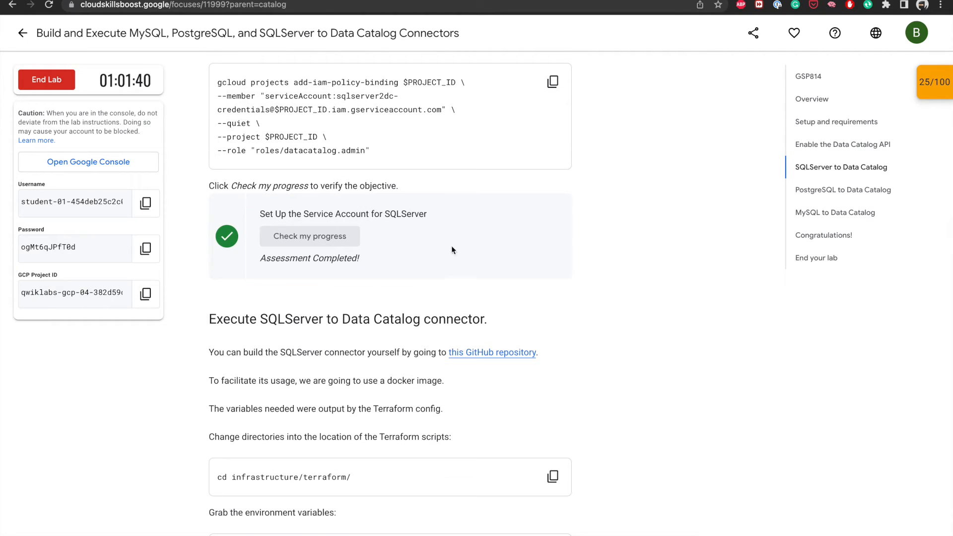
scroll(441, 242, "down", 1)
scroll(453, 248, "up", 2)
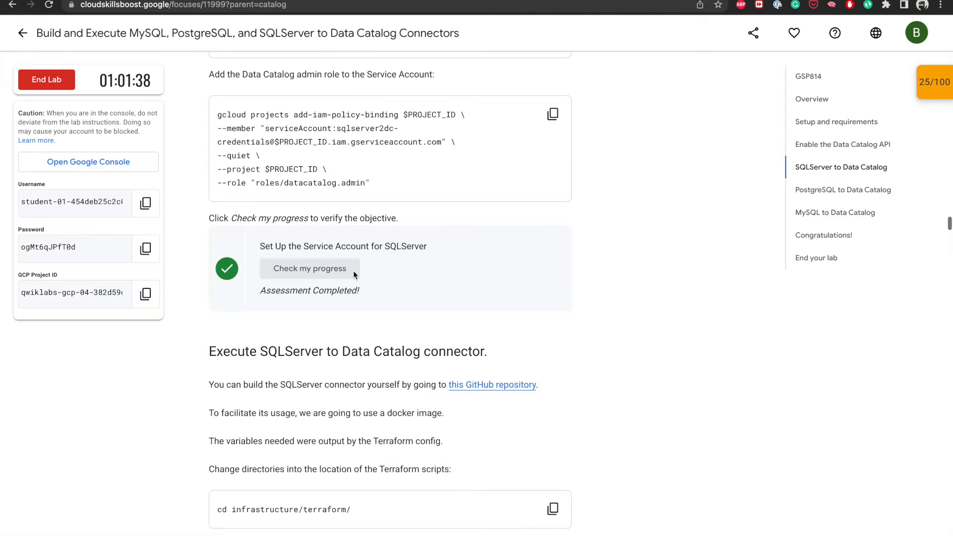
Copy the lab's directory command and change into infrastructure/terraform/ in Cloud Shell.
scroll(316, 292, "down", 4)
scroll(314, 292, "down", 3)
scroll(250, 178, "down", 2)
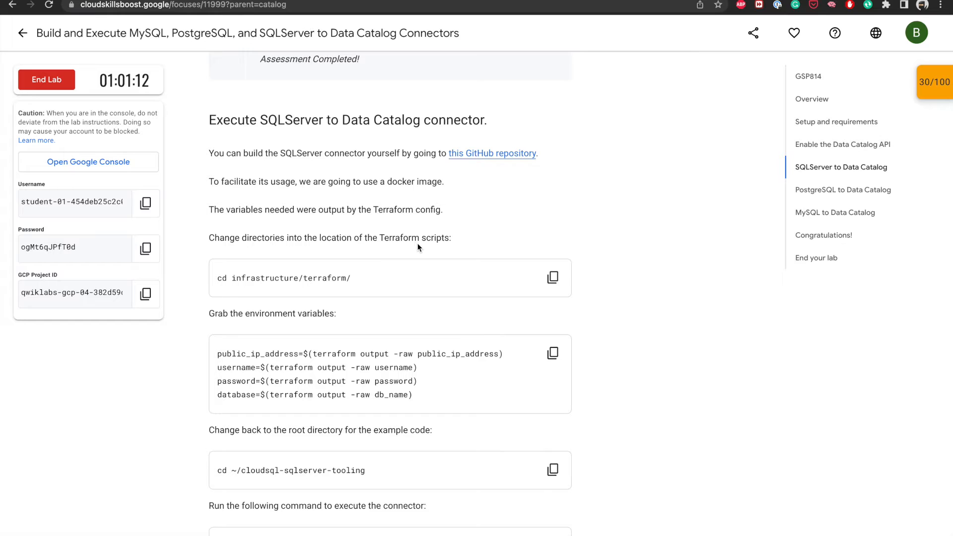
left_click(552, 276)
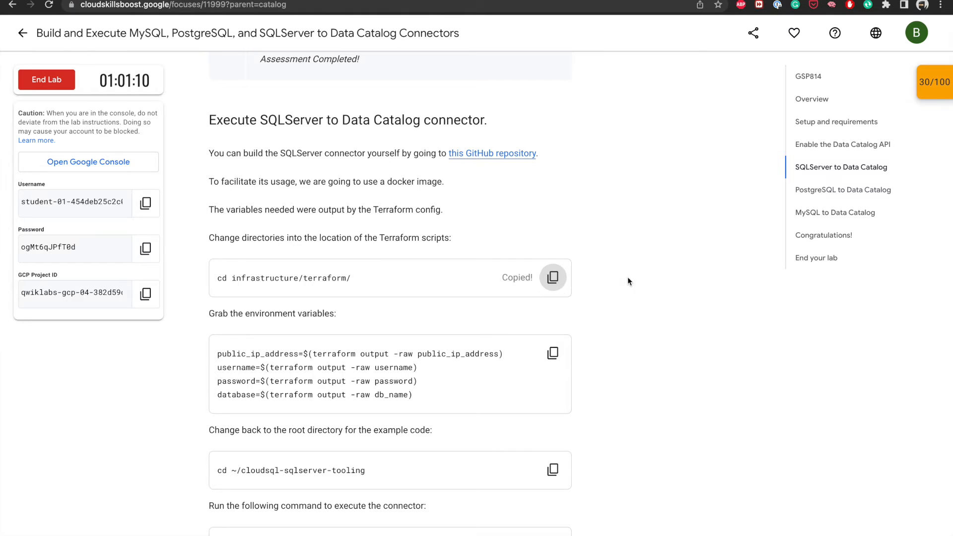
key("ctrl+Right")
key("super+v")
key("Return")
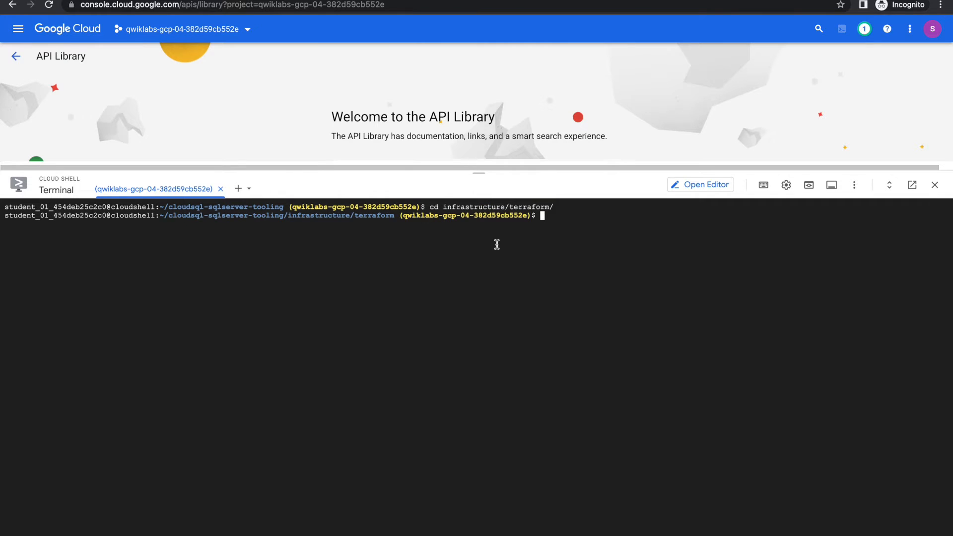
Copy and run the lab's commands setting public_ip_address, username, password and database from the Terraform outputs.
key("ctrl+Left")
scroll(516, 317, "down", 3)
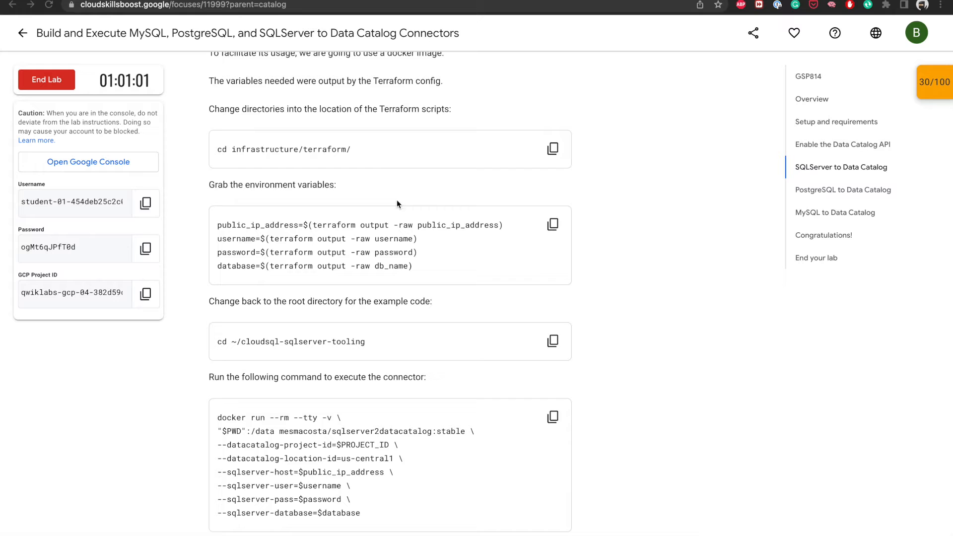
left_click(552, 224)
key("ctrl+Right")
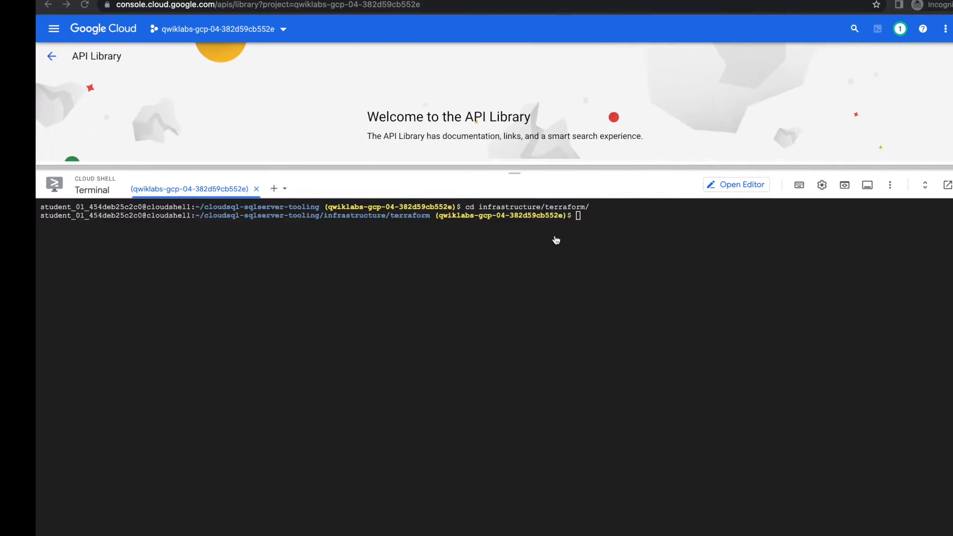
key("super+v")
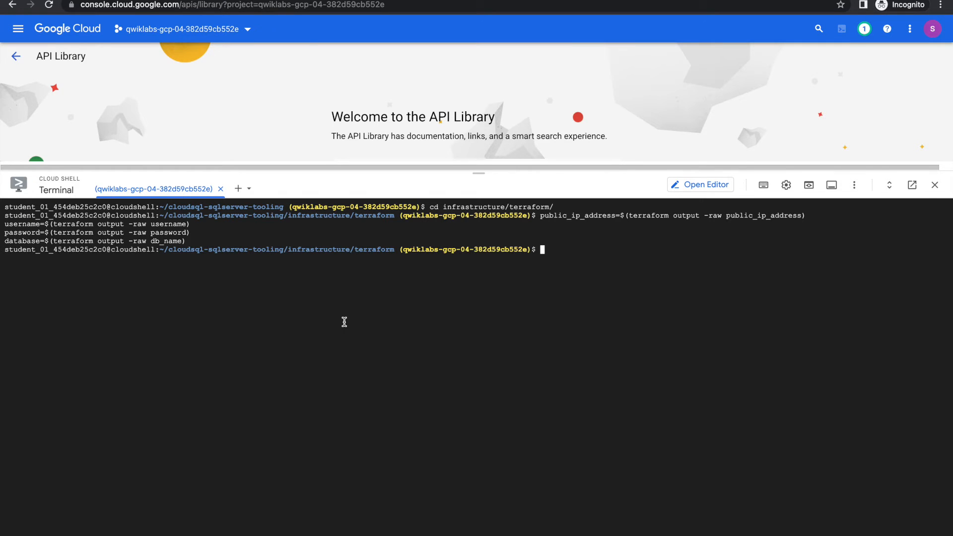
Copy the lab's directory command and change back to ~/cloudsql-sqlserver-tooling in Cloud Shell.
key("ctrl+Left")
scroll(382, 281, "down", 3)
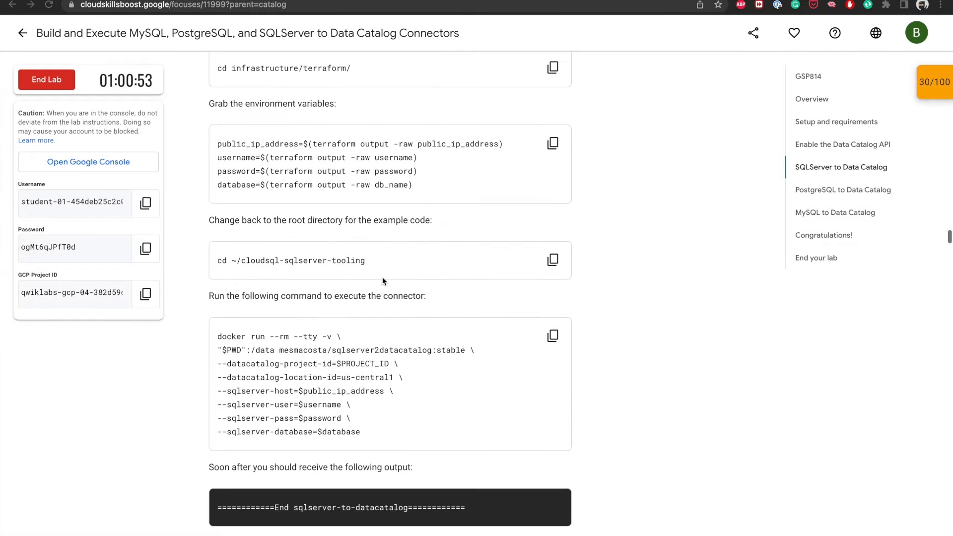
scroll(301, 201, "down", 2)
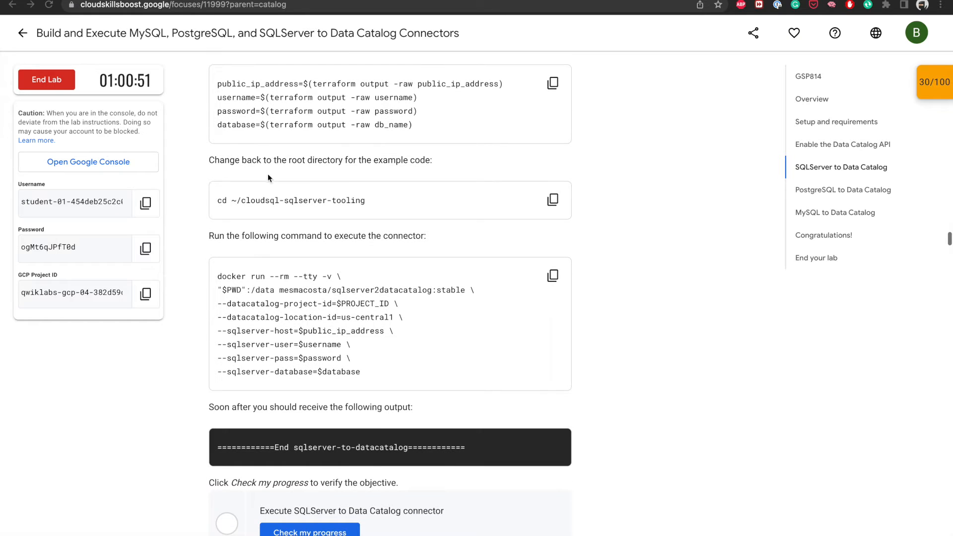
left_click(557, 201)
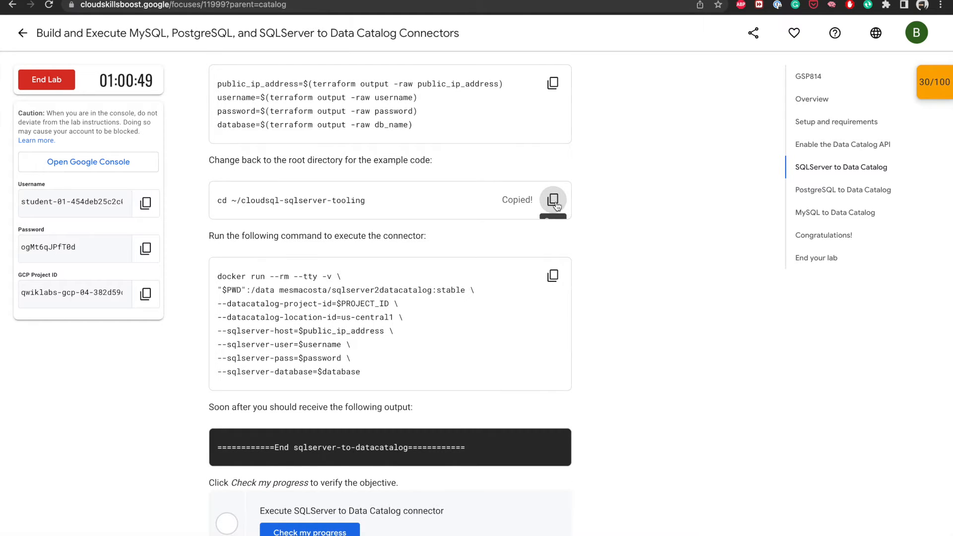
key("ctrl+Right")
Copy and run the lab's docker run command for mesmacosta/sqlserver2datacatalog:stable in Cloud Shell, and clear the terminal.
key("ctrl+Left")
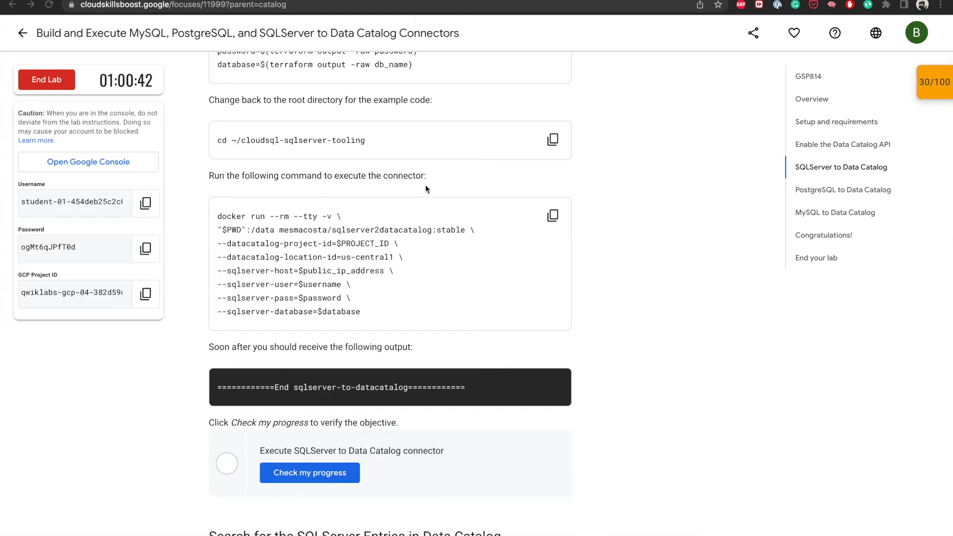
left_click(552, 216)
key("ctrl+Right")
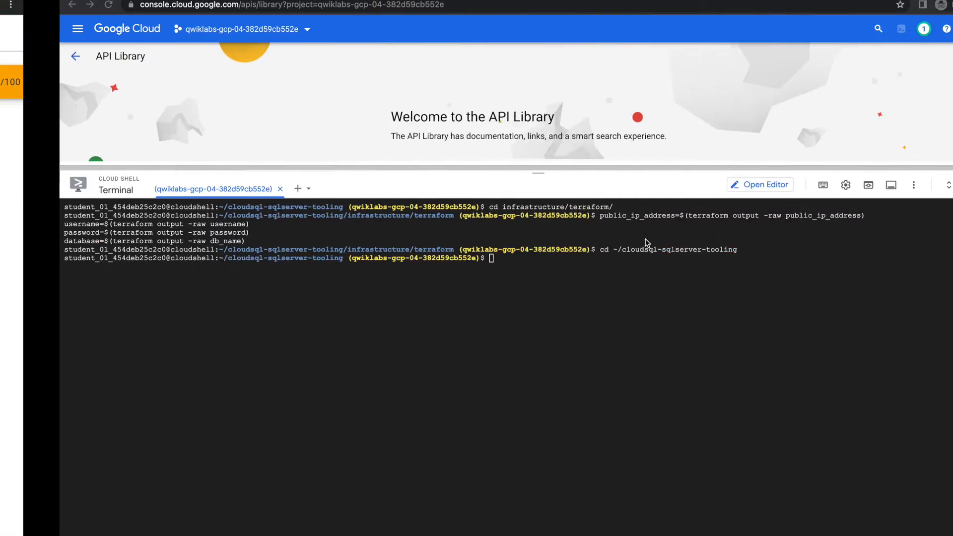
key("super+v")
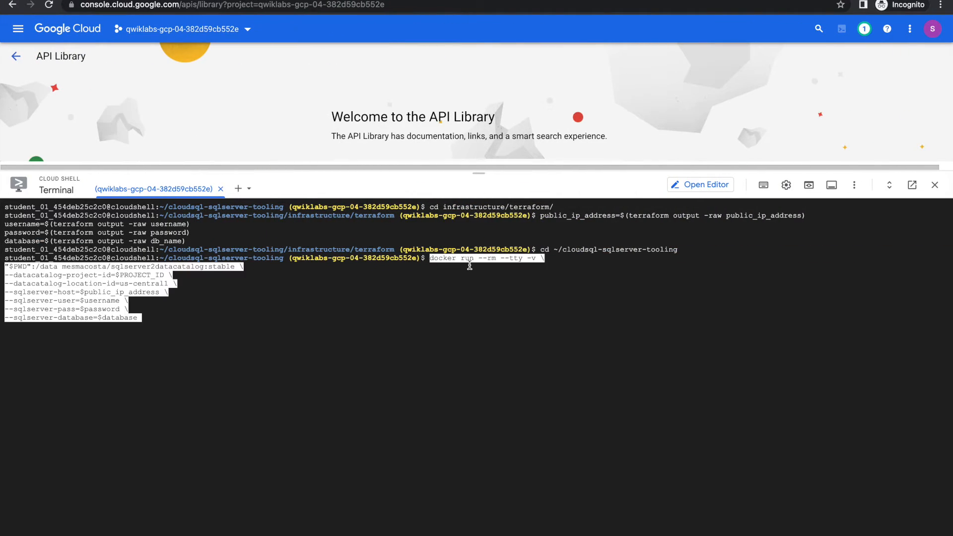
key("Return")
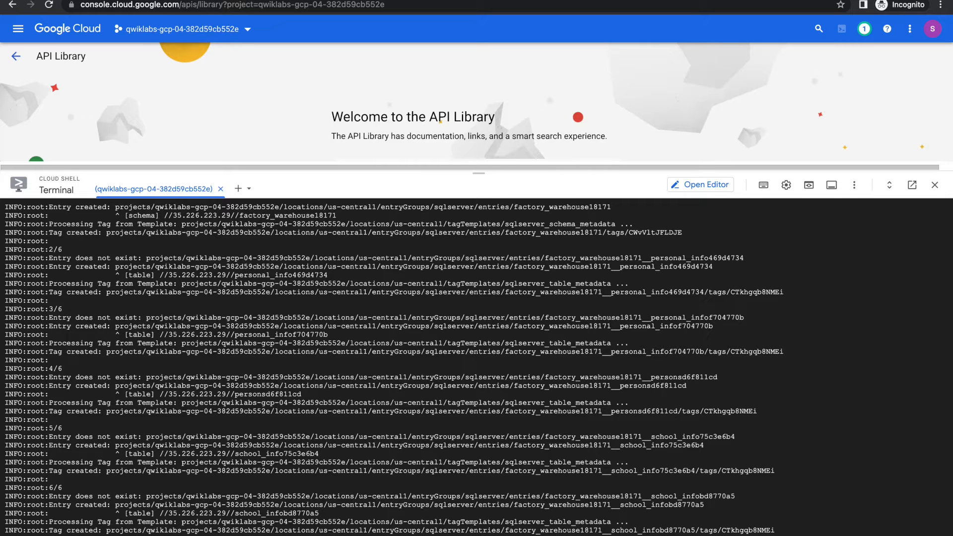
key("ctrl+l")
Check progress for Execute SQLServer to Data Catalog connector on the lab page, repeating the check until the assessment completes.
key("ctrl+Left")
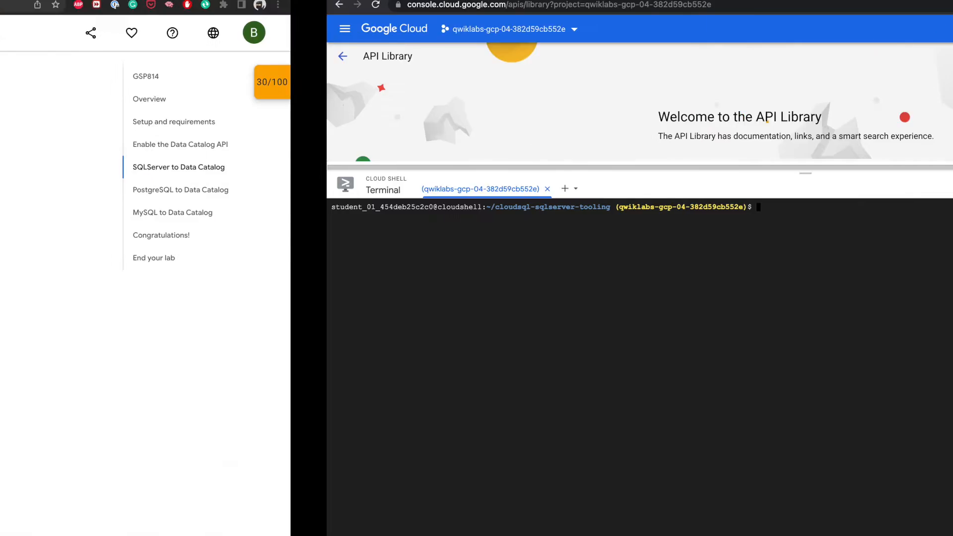
scroll(164, 429, "down", 1)
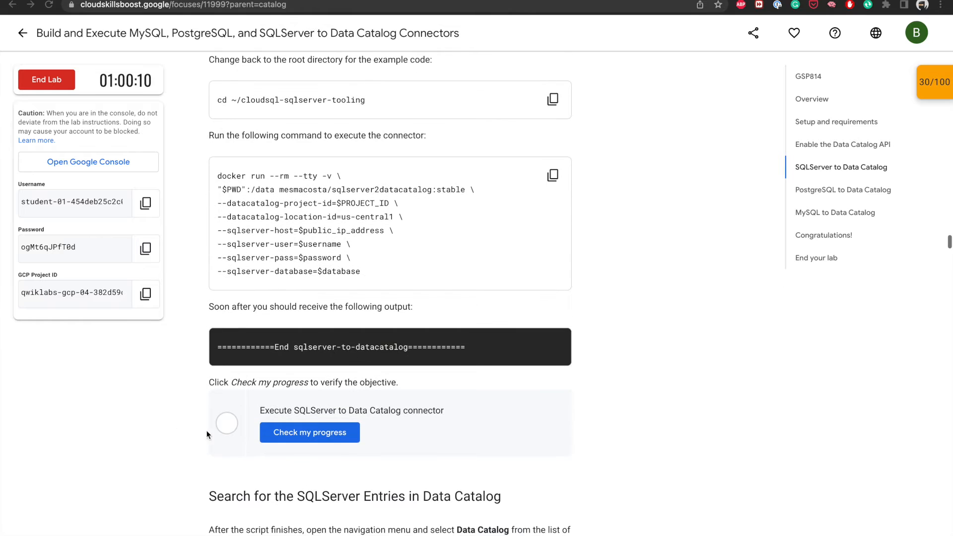
left_click(303, 432)
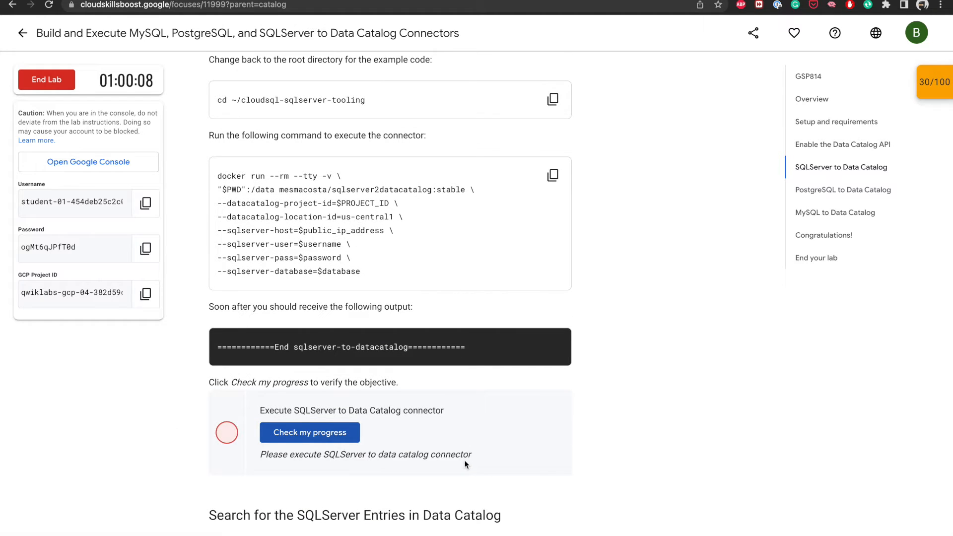
left_click(314, 433)
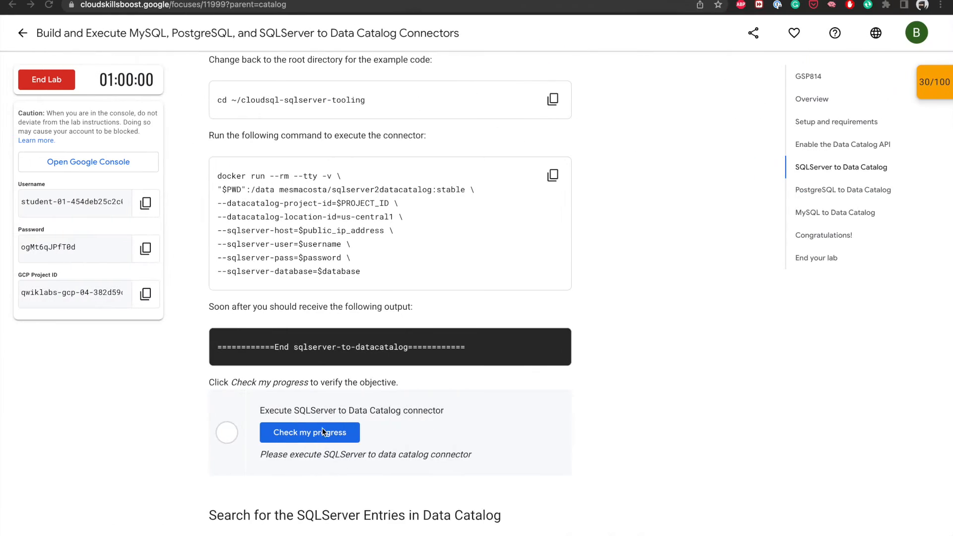
left_click(288, 429)
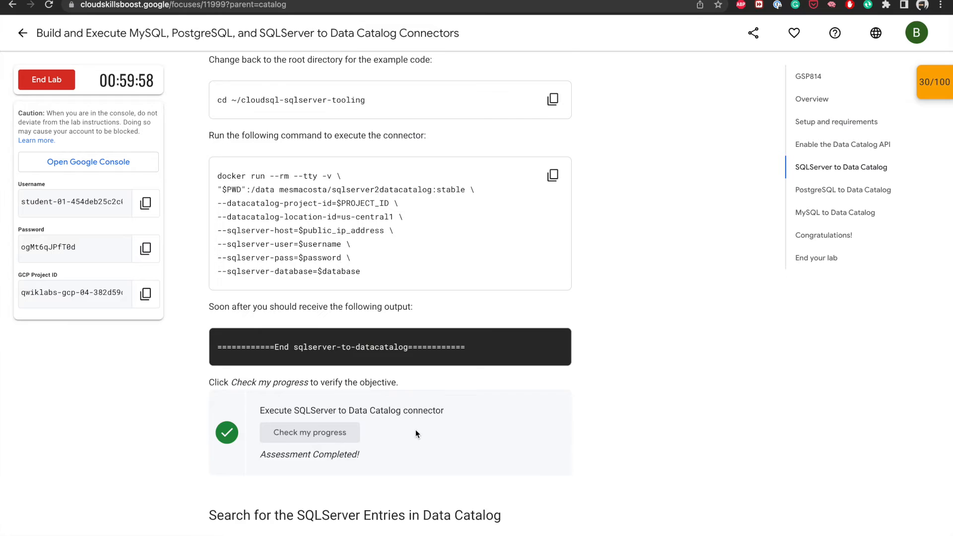
Shrink the Cloud Shell pane, find Data Catalog in the Google Cloud console by searching "data cat", and dismiss its Dataplex introduction.
scroll(416, 429, "down", 8)
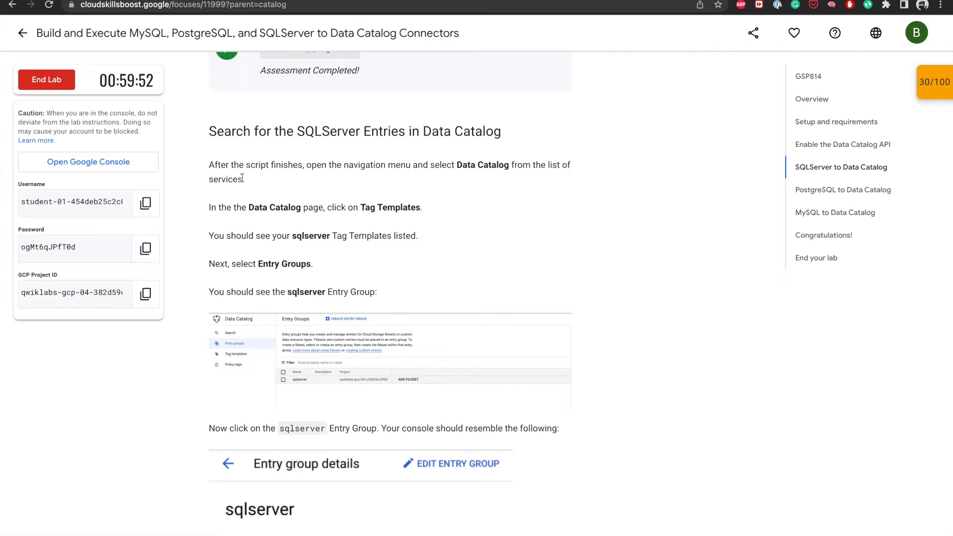
scroll(242, 177, "down", 1)
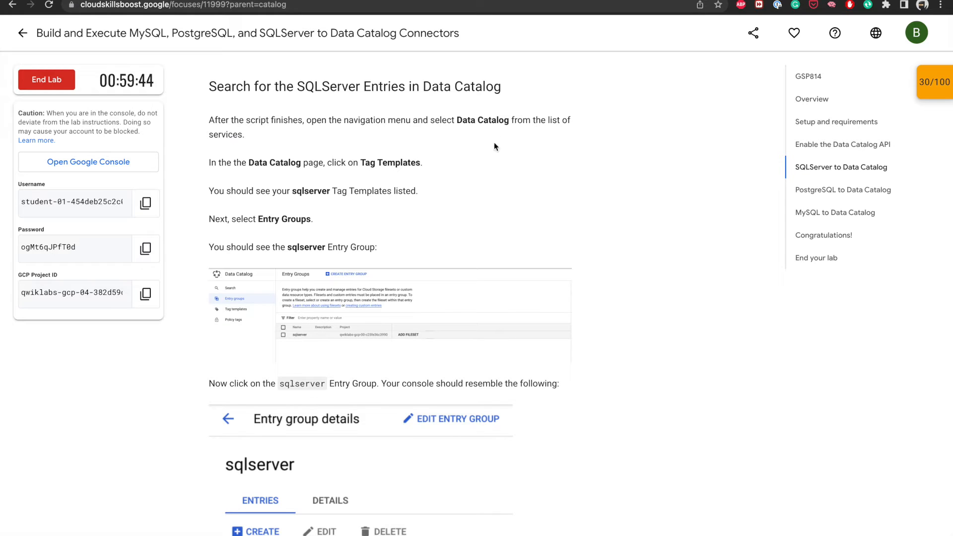
key("ctrl+Right")
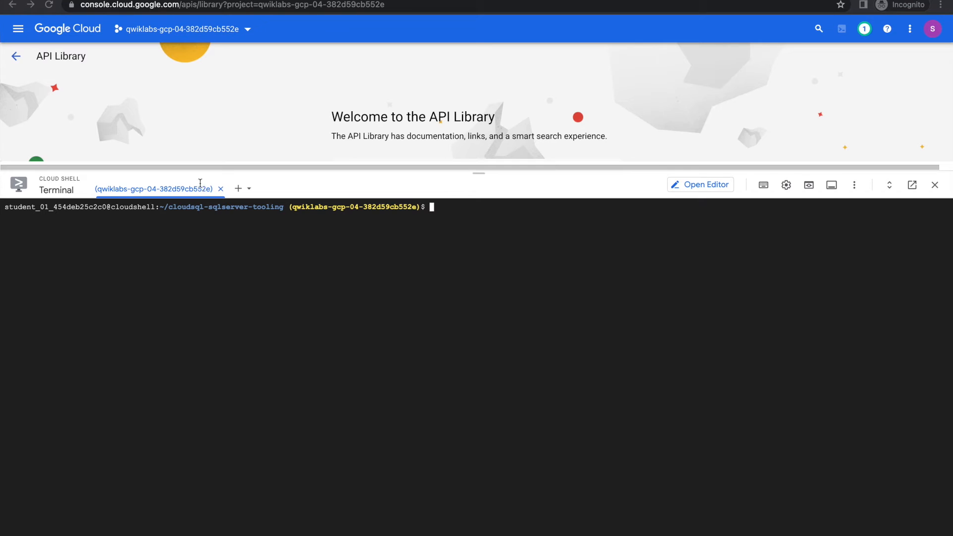
left_click_drag(746, 173, 710, 462)
left_click(16, 56)
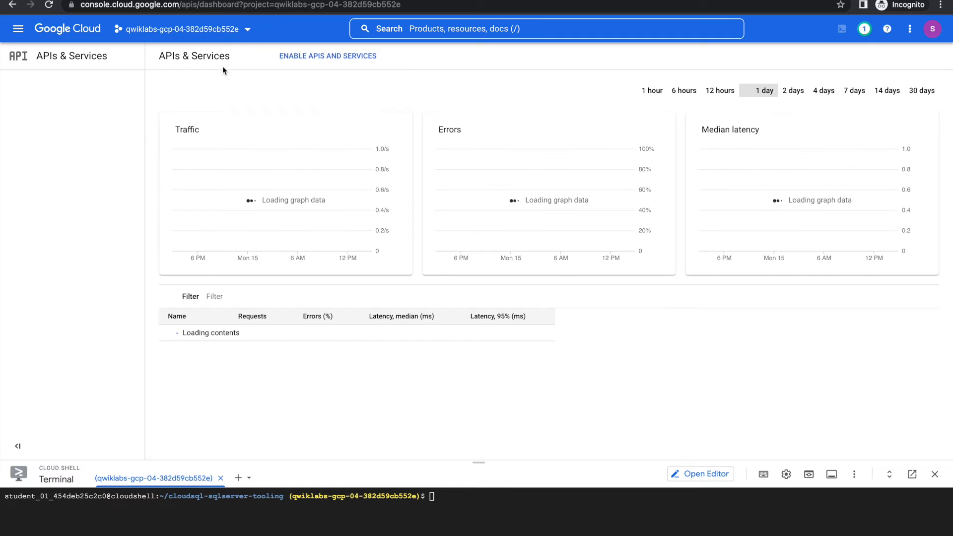
left_click(18, 29)
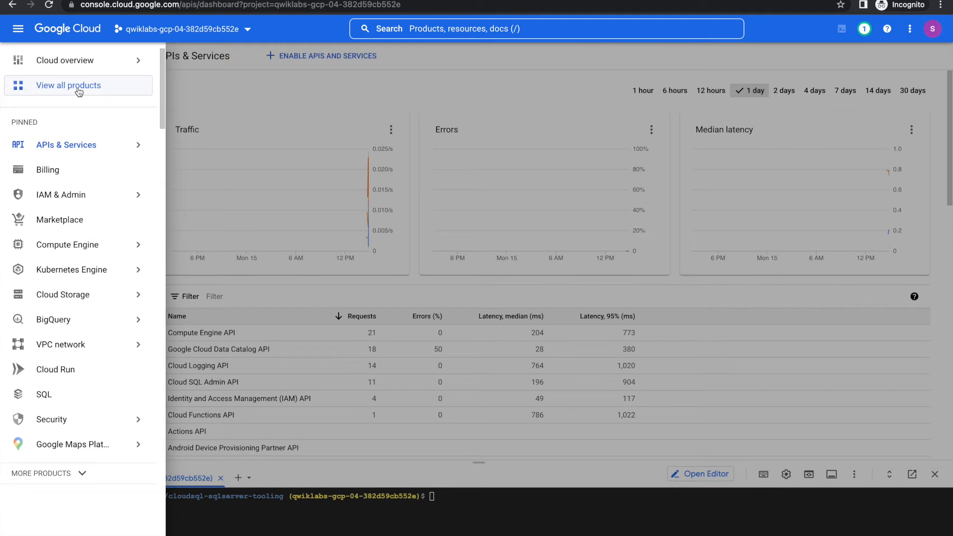
left_click(459, 28)
type("data")
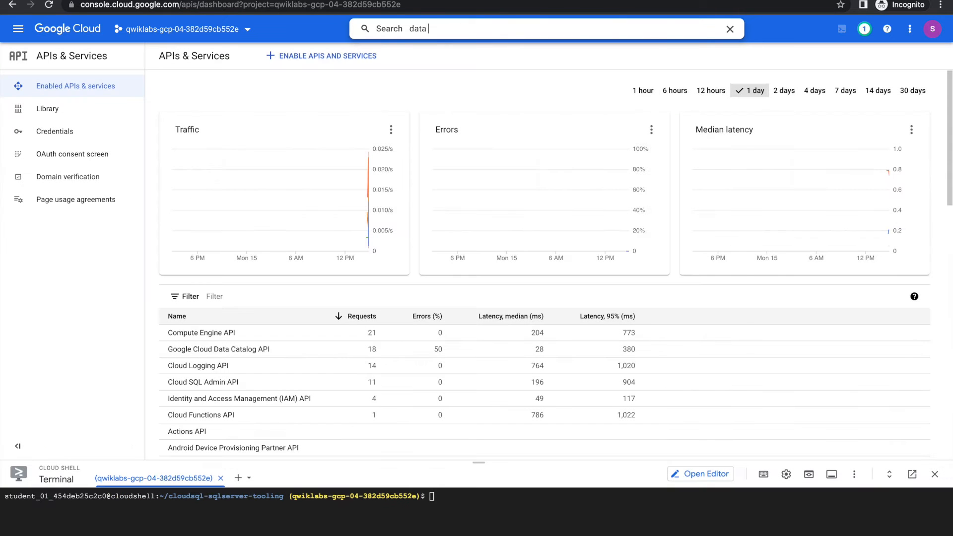
type(" cat")
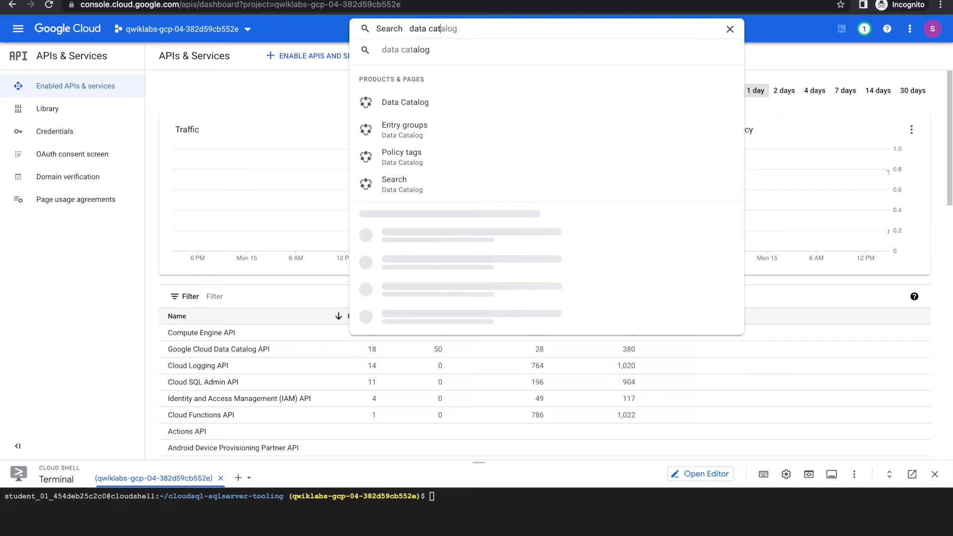
left_click(409, 104)
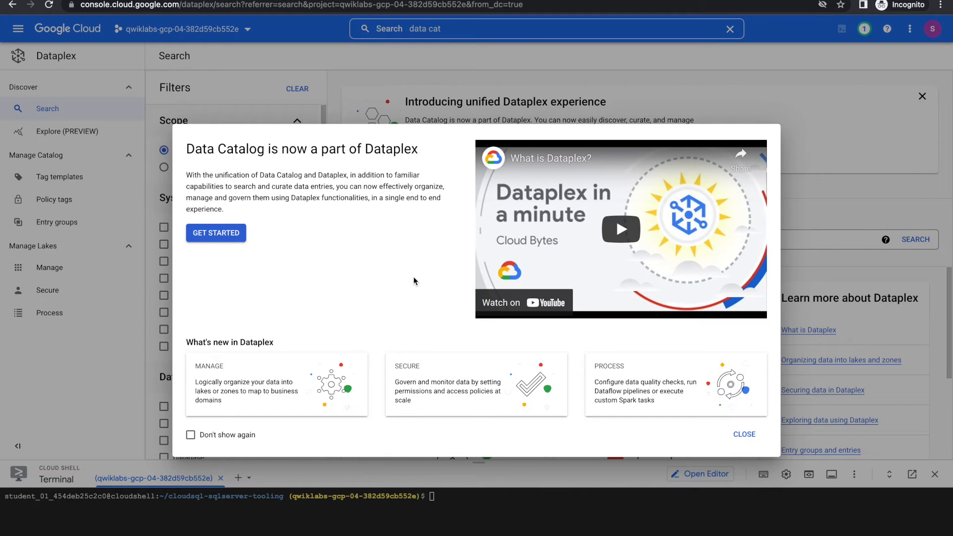
left_click(741, 437)
Follow the lab's instruction to view the sqlserver tag templates in Dataplex.
key("ctrl+Left")
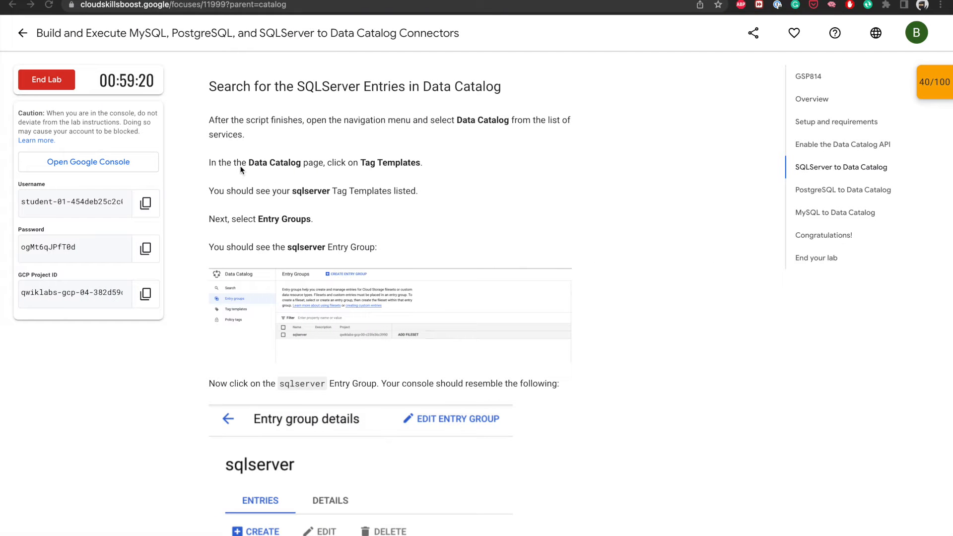
key("ctrl+Right")
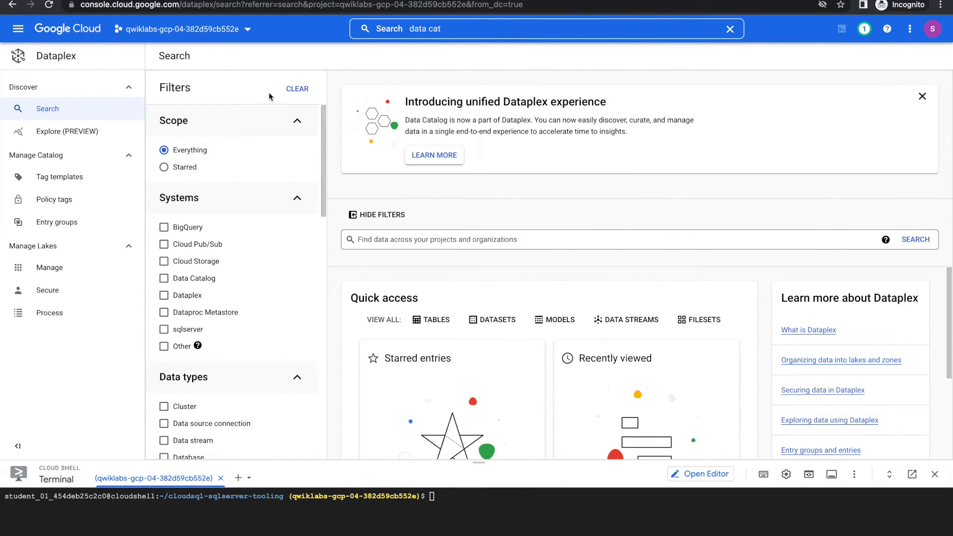
left_click(80, 181)
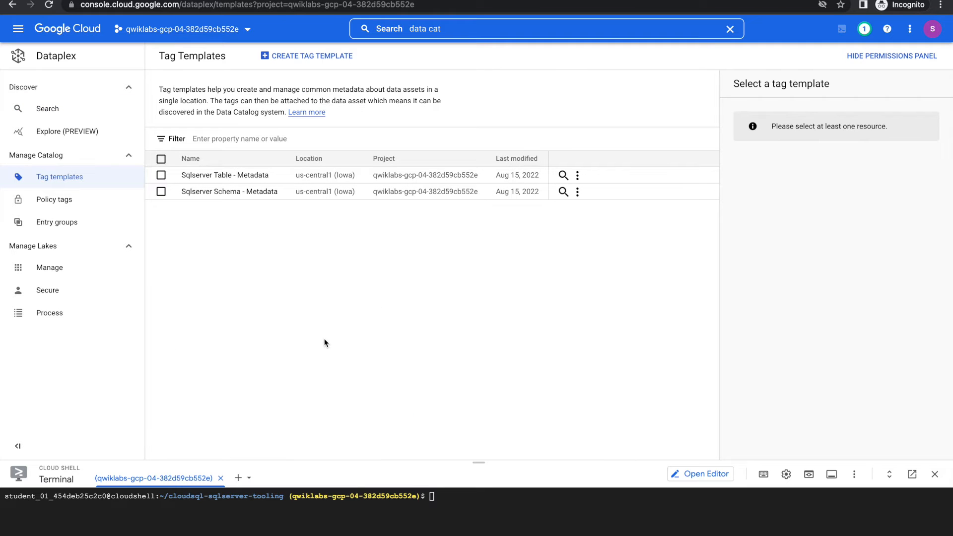
Read the lab's next instruction and show the project's entry groups in Dataplex.
key("ctrl+Left")
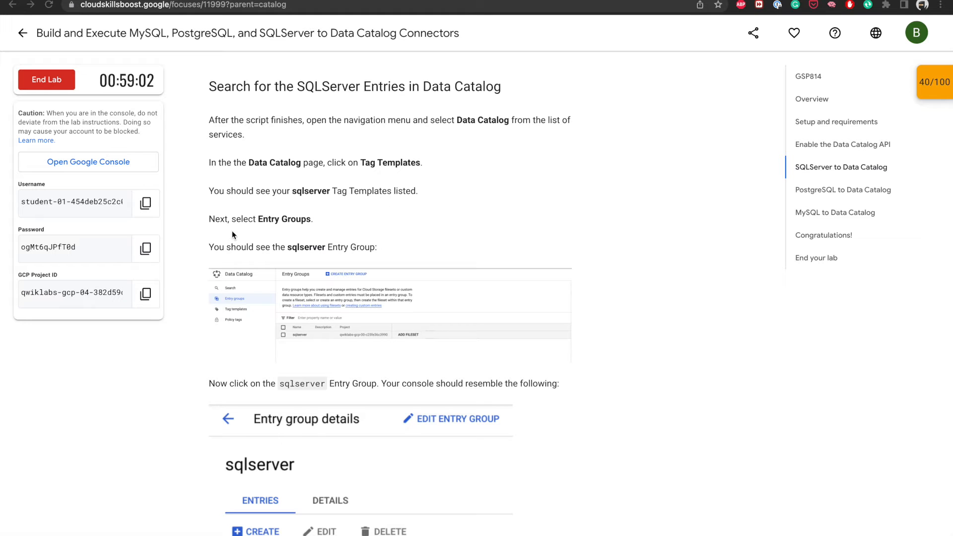
key("ctrl+Right")
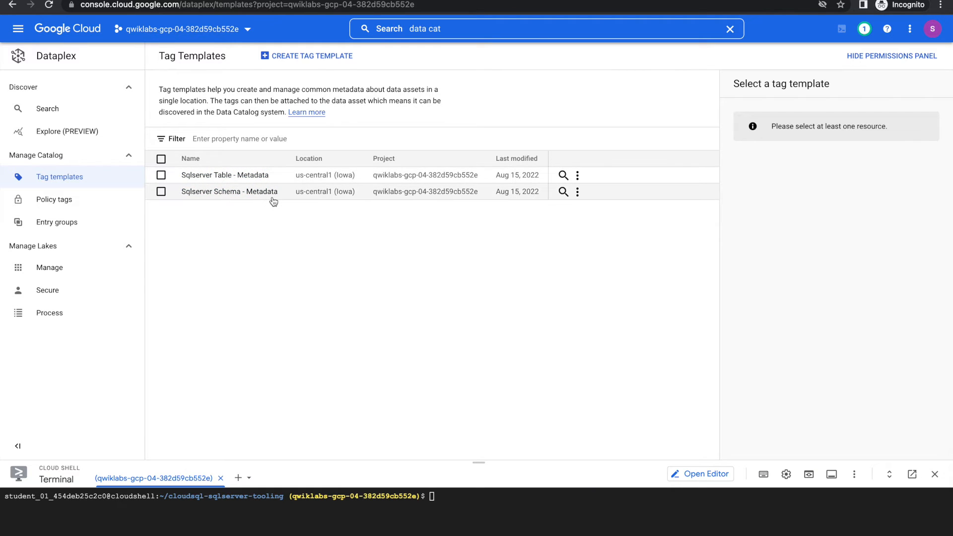
left_click(64, 223)
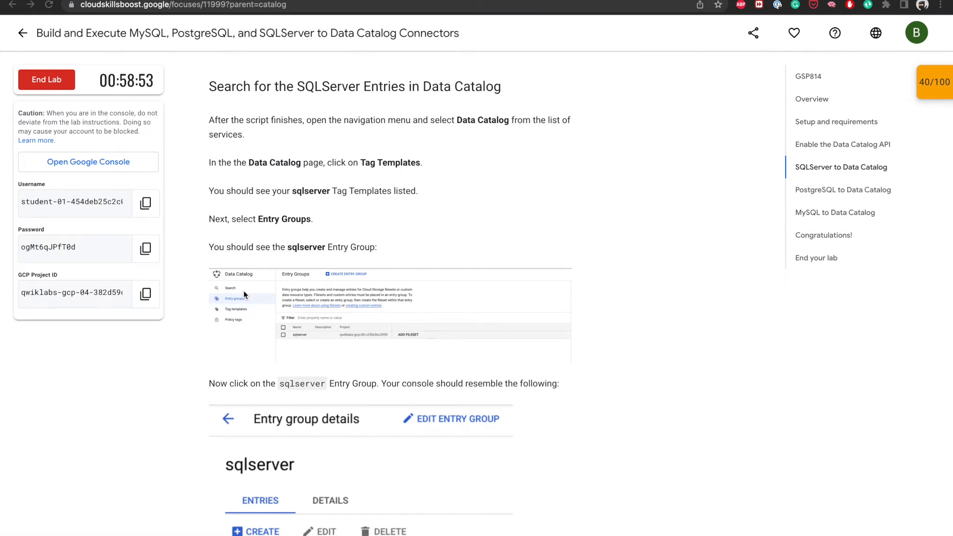
Review the lab's expected entry group details and open the sqlserver entry group in Dataplex.
scroll(347, 250, "down", 4)
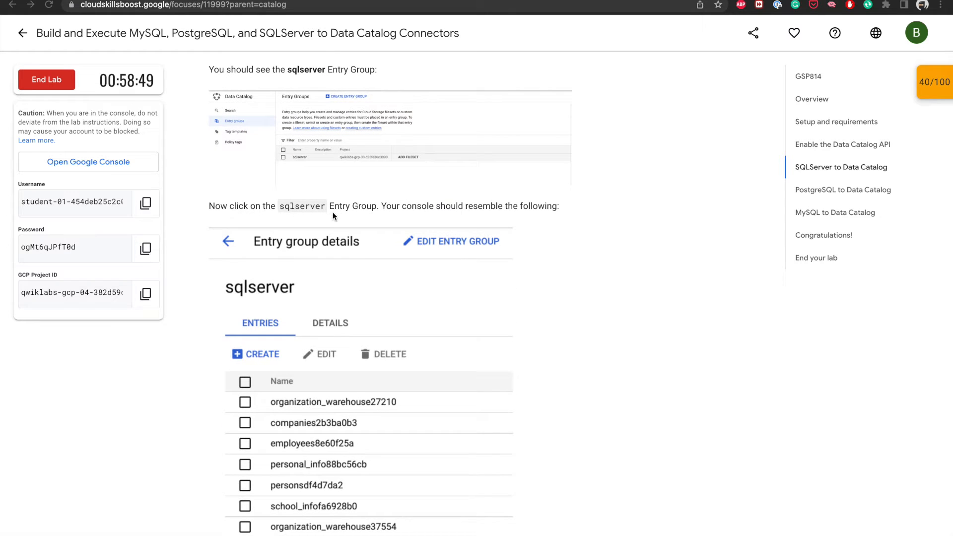
scroll(459, 218, "down", 1)
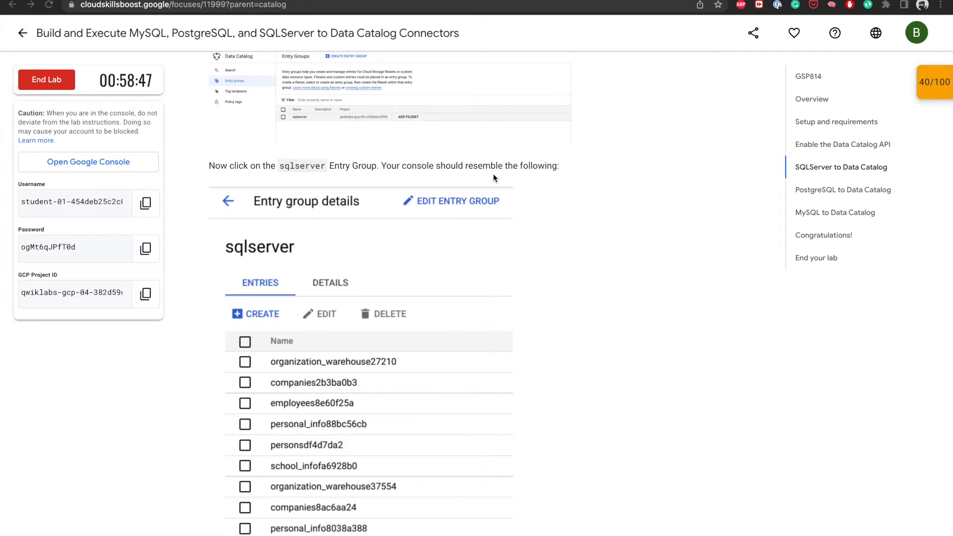
scroll(493, 176, "down", 2)
key("ctrl+Right")
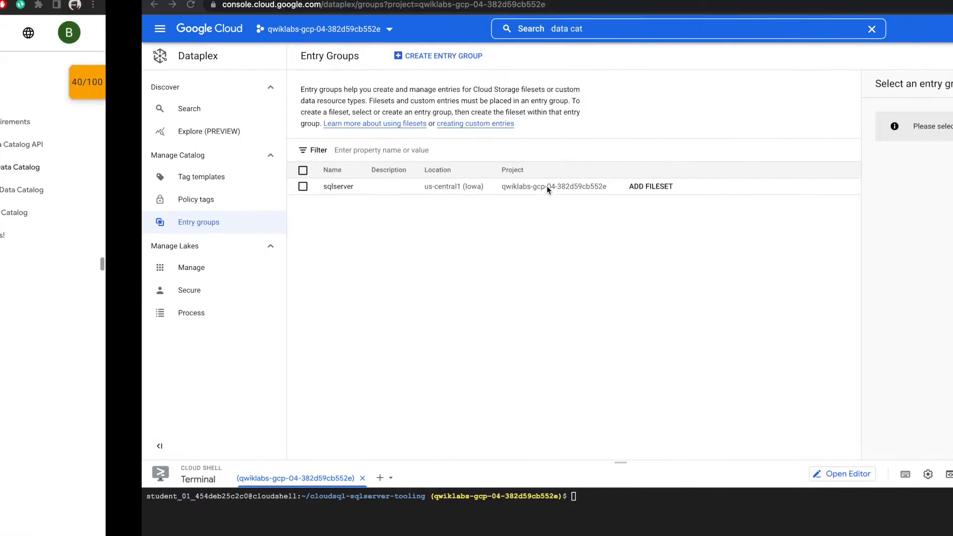
left_click(188, 189)
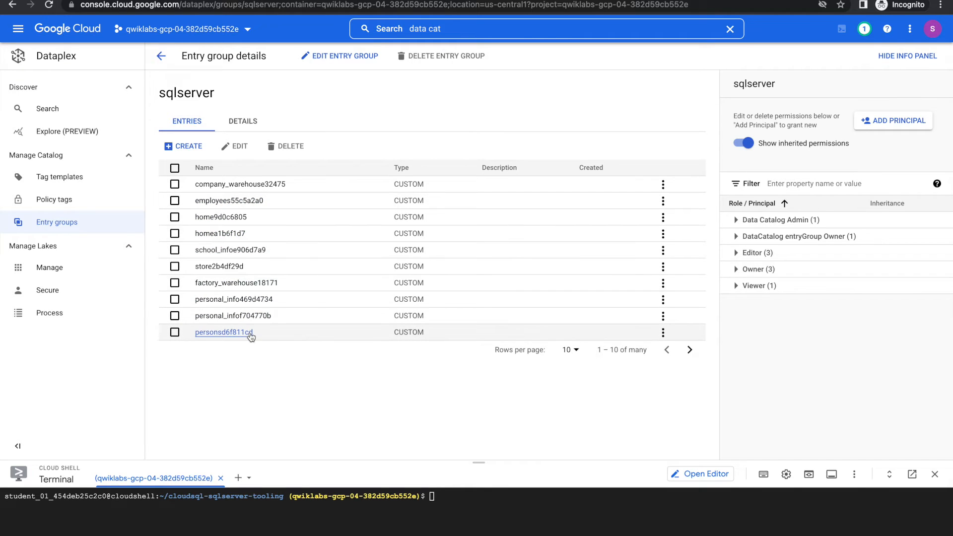
Read the lab's instructions on warehouse entries and select company_warehouse32475 in the sqlserver entry group.
key("ctrl+Left")
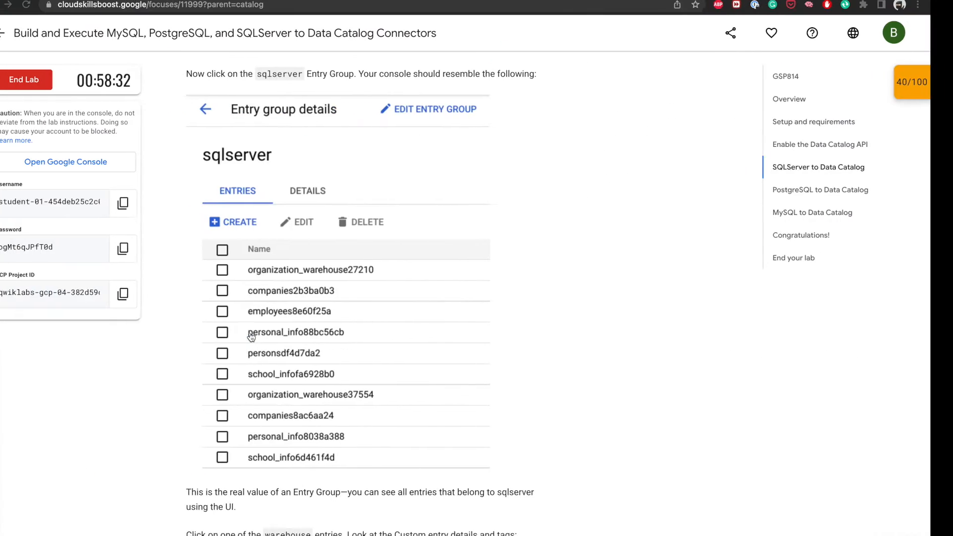
scroll(310, 362, "down", 2)
scroll(310, 357, "down", 2)
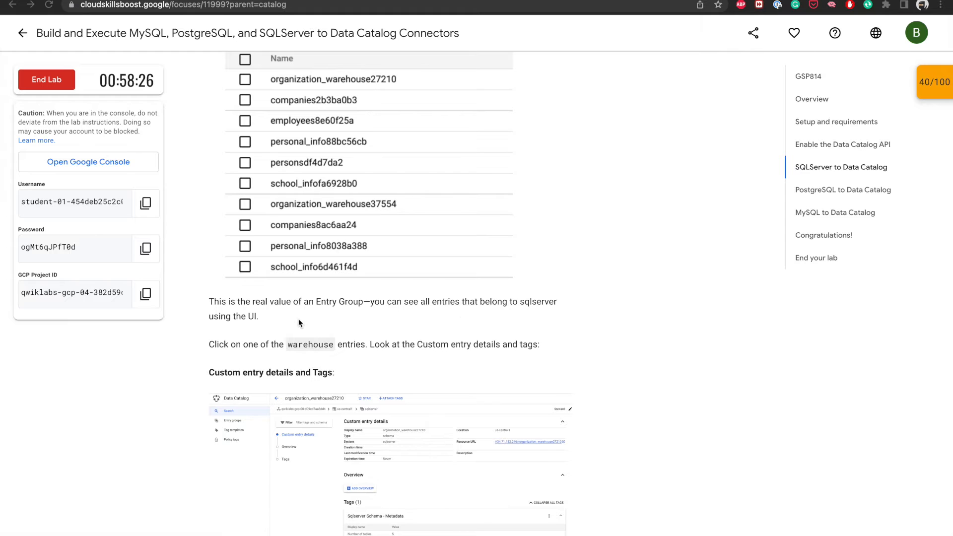
scroll(237, 331, "down", 3)
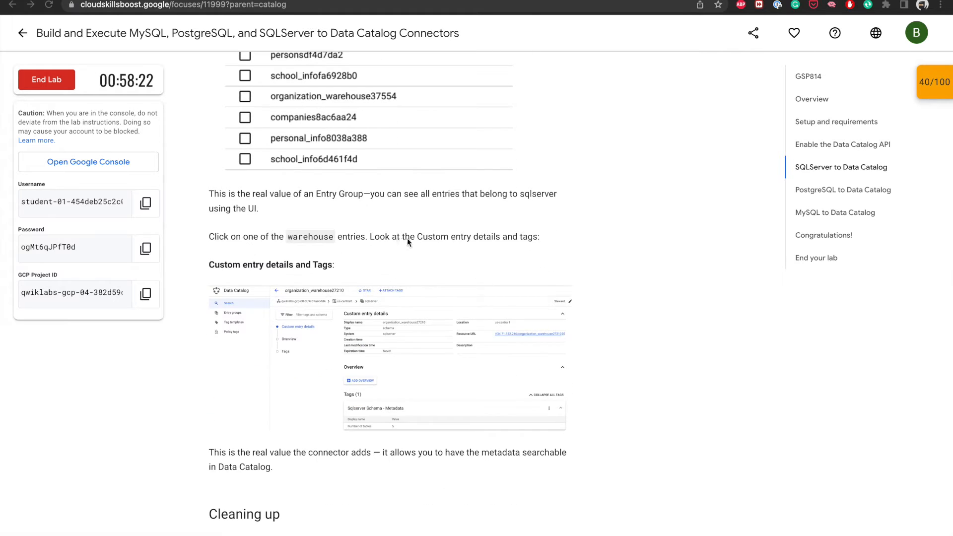
scroll(477, 245, "down", 2)
key("ctrl+Right")
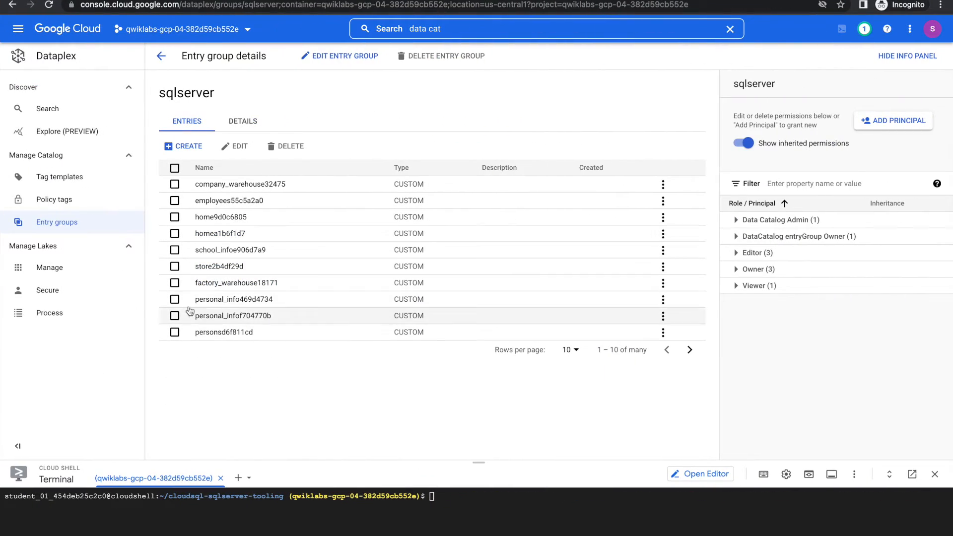
left_click(175, 184)
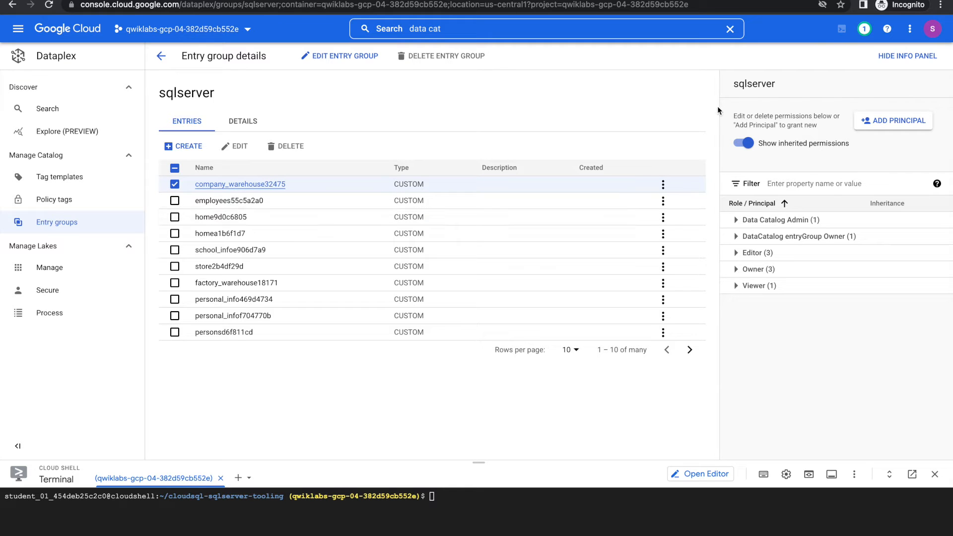
Open the company_warehouse32475 entry in Dataplex and compare its custom entry details and tags with the lab's example.
left_click(265, 185)
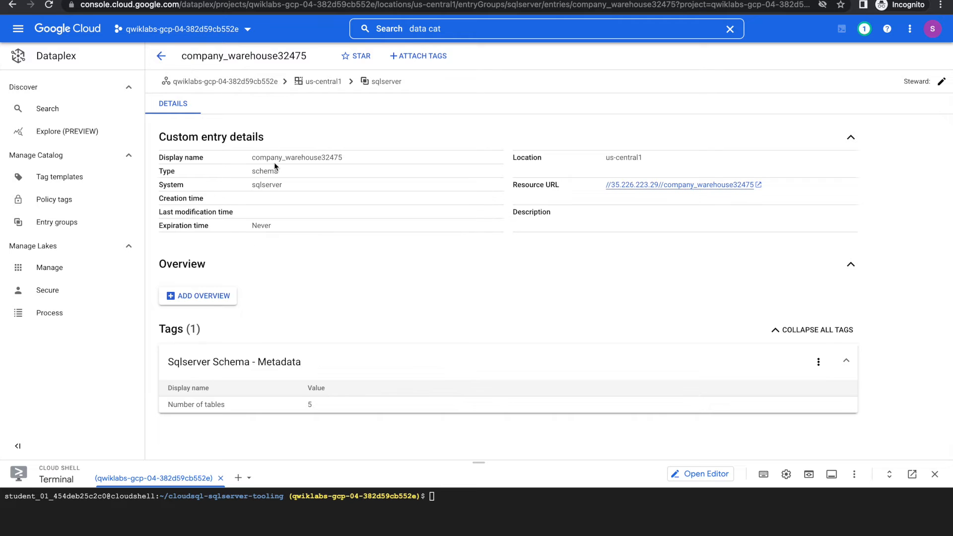
key("ctrl+Up")
key("ctrl+Up")
key("ctrl+Left")
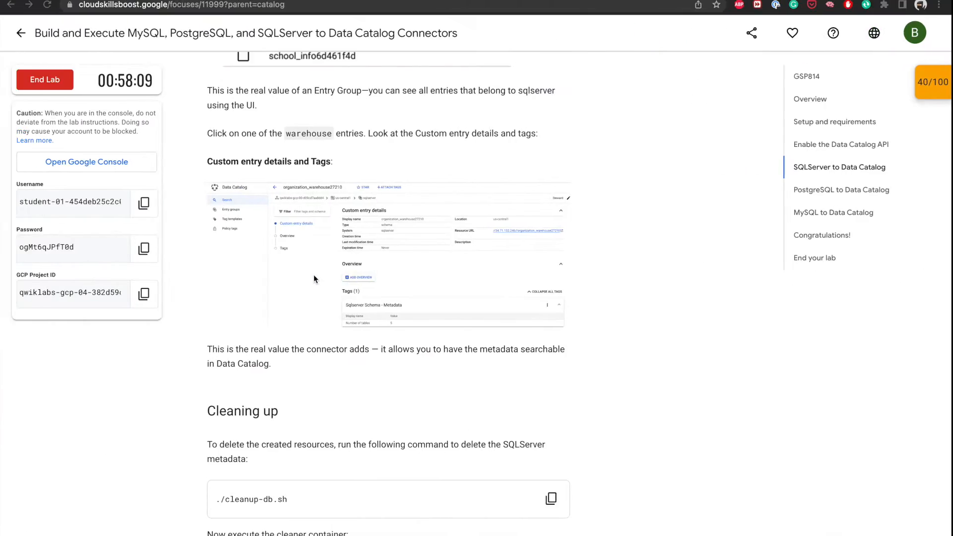
key("ctrl+Right")
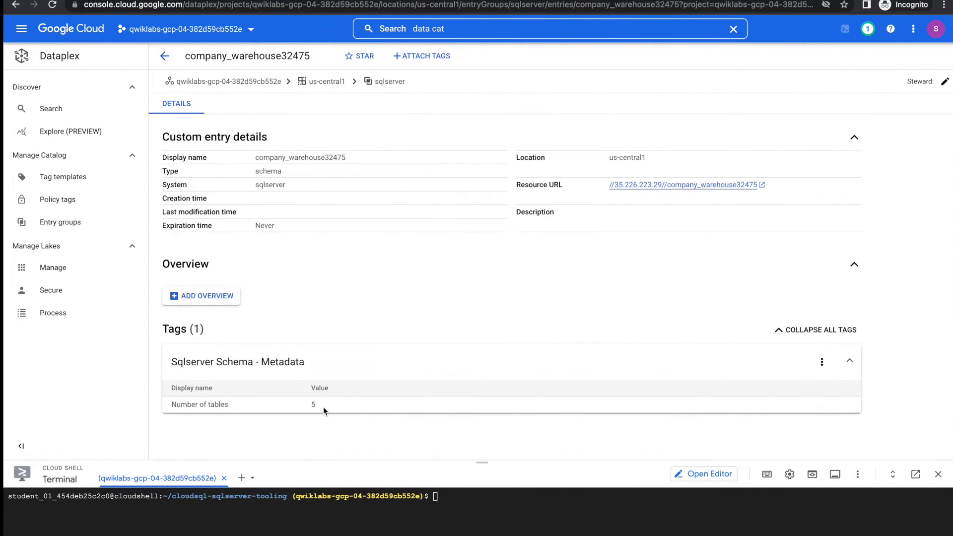
Copy the lab's ./cleanup-db.sh command, run it in an enlarged Cloud Shell to delete the SQLServer metadata, and clear the terminal.
key("ctrl+Left")
scroll(297, 339, "down", 3)
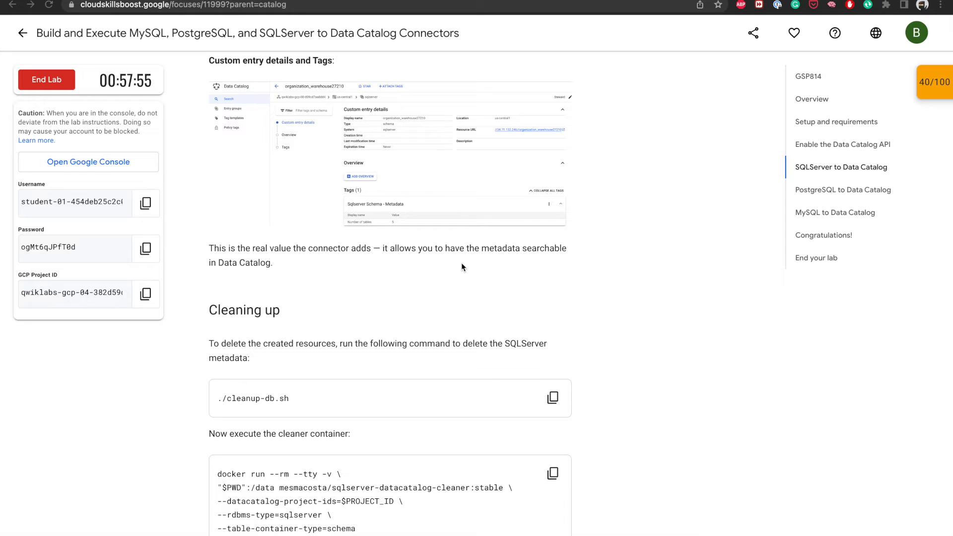
scroll(460, 266, "down", 1)
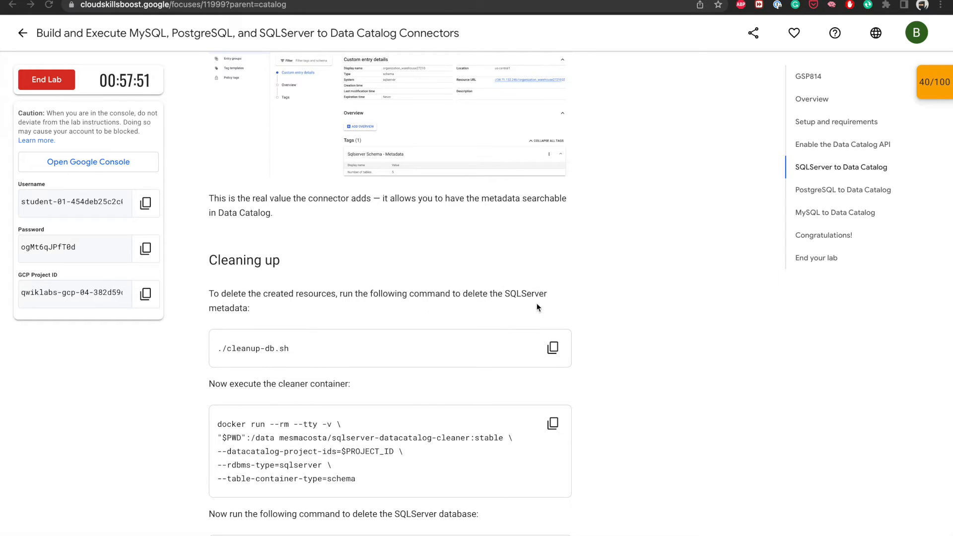
left_click(552, 347)
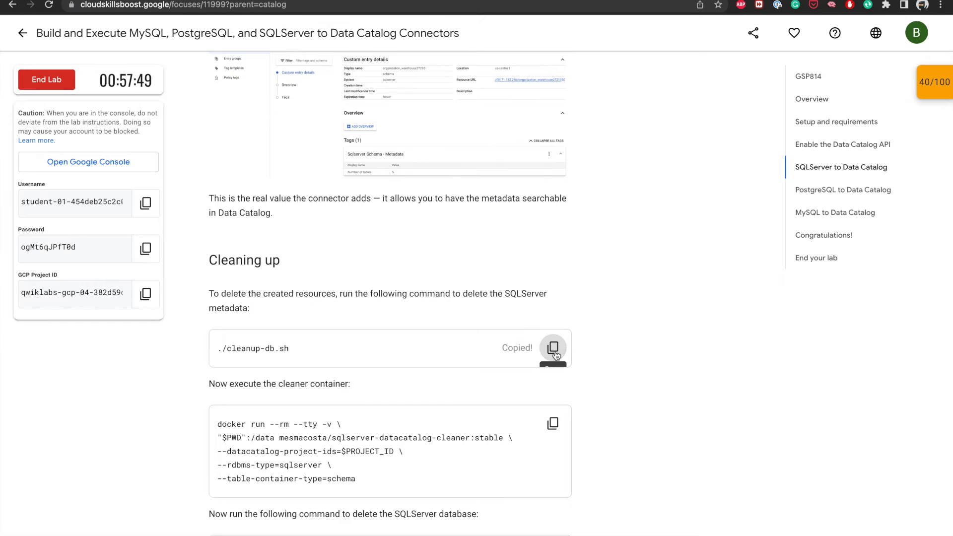
key("ctrl+Right")
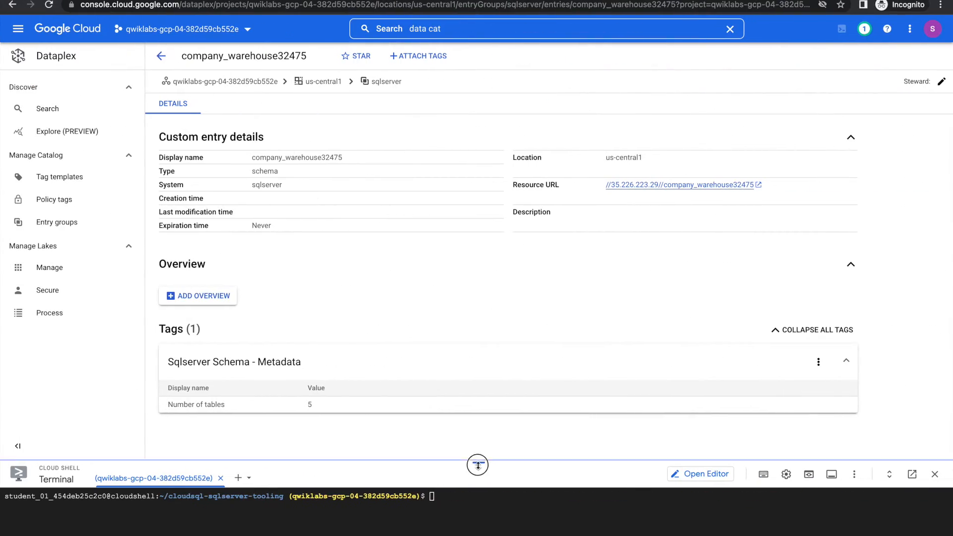
left_click_drag(477, 463, 488, 225)
left_click(445, 253)
key("ctrl+v")
key("Return")
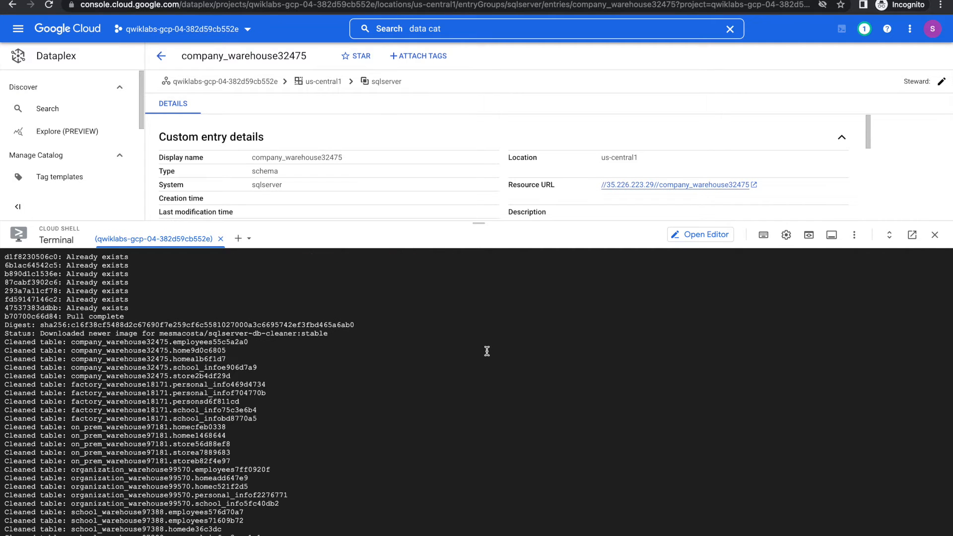
key("ctrl+l")
Run the lab's docker command for the mesmacosta/sqlserver-datacatalog-cleaner:stable container in Cloud Shell and clear the terminal.
key("ctrl+Left")
scroll(462, 385, "down", 2)
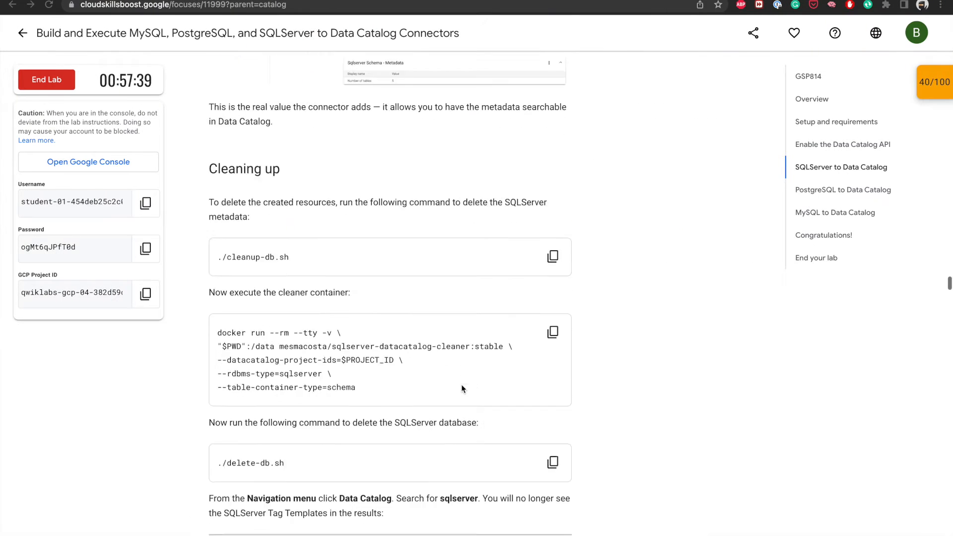
scroll(461, 388, "down", 3)
scroll(369, 173, "down", 1)
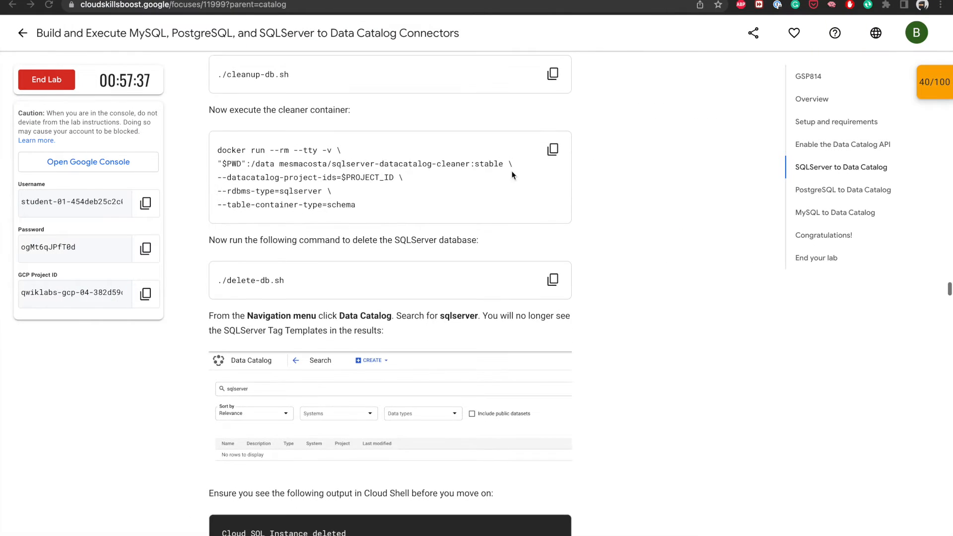
left_click(552, 149)
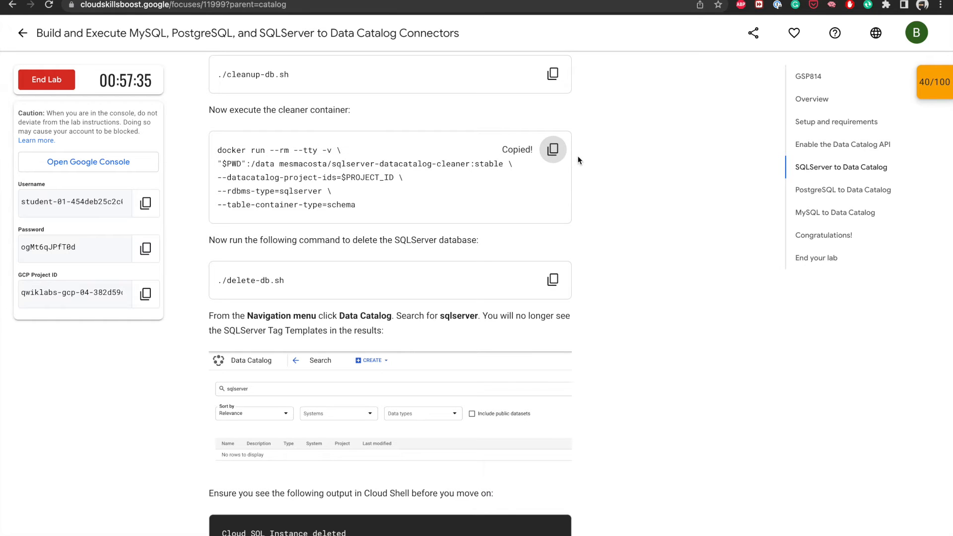
key("ctrl+Right")
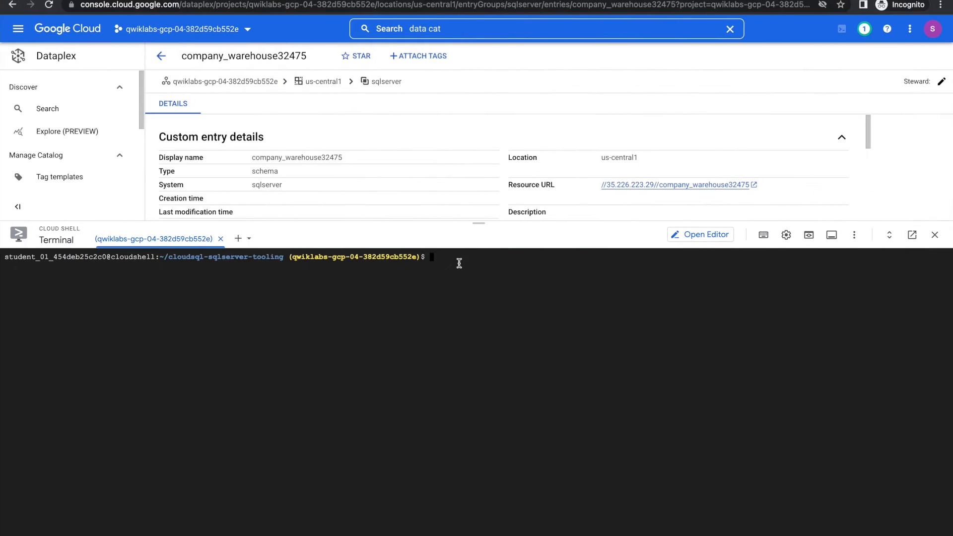
key("ctrl+v")
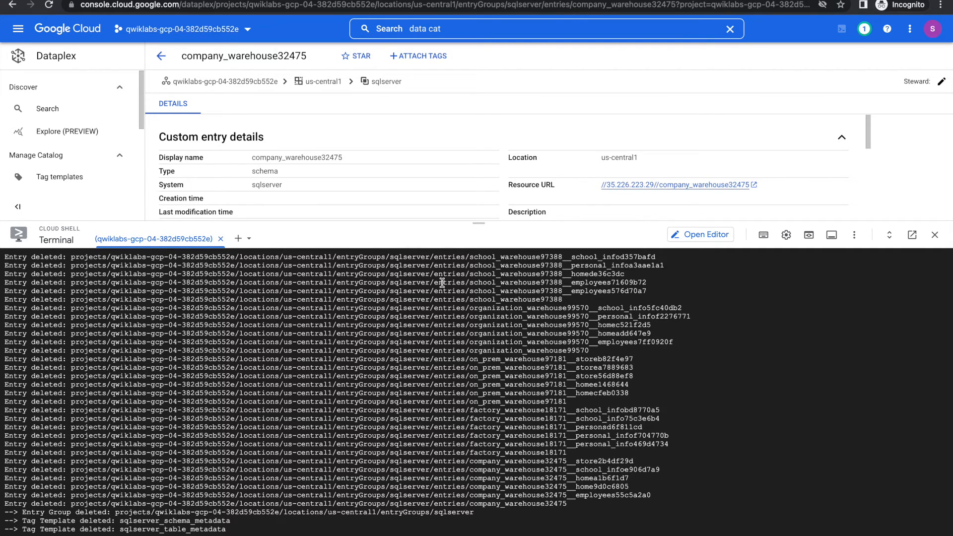
key("ctrl+l")
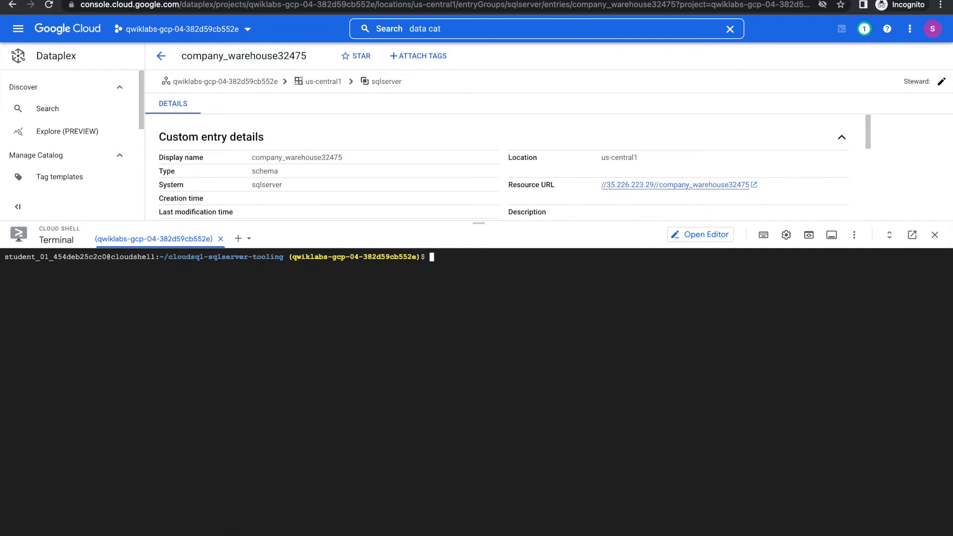
Copy the lab's ./delete-db.sh command and run it in Cloud Shell to delete the SQLServer database.
key("ctrl+Left")
scroll(514, 316, "down", 1)
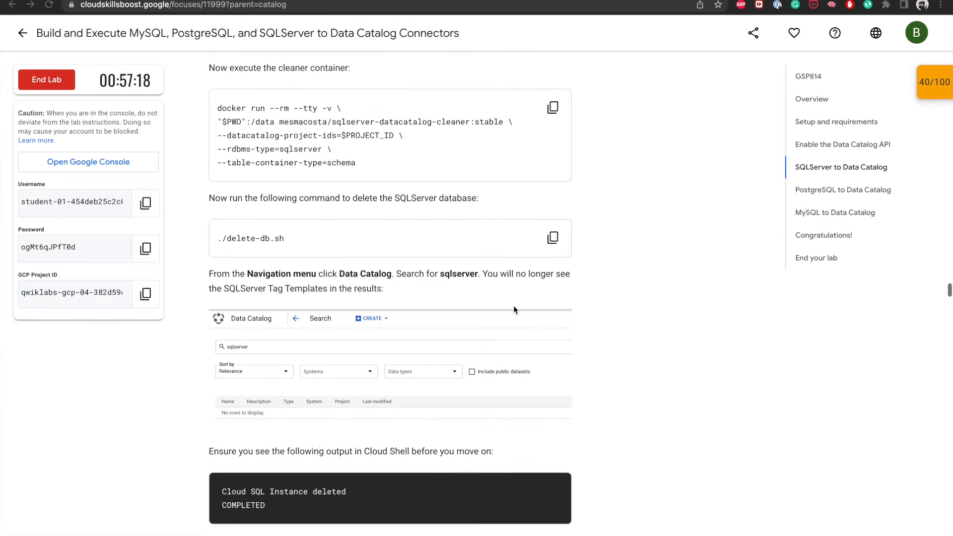
left_click(553, 238)
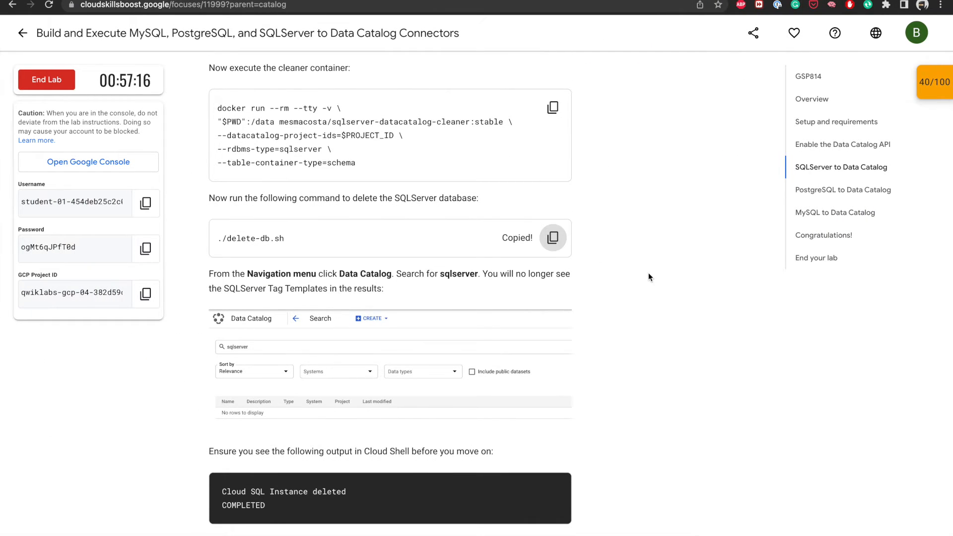
key("ctrl+Right")
key("ctrl+v")
key("Return")
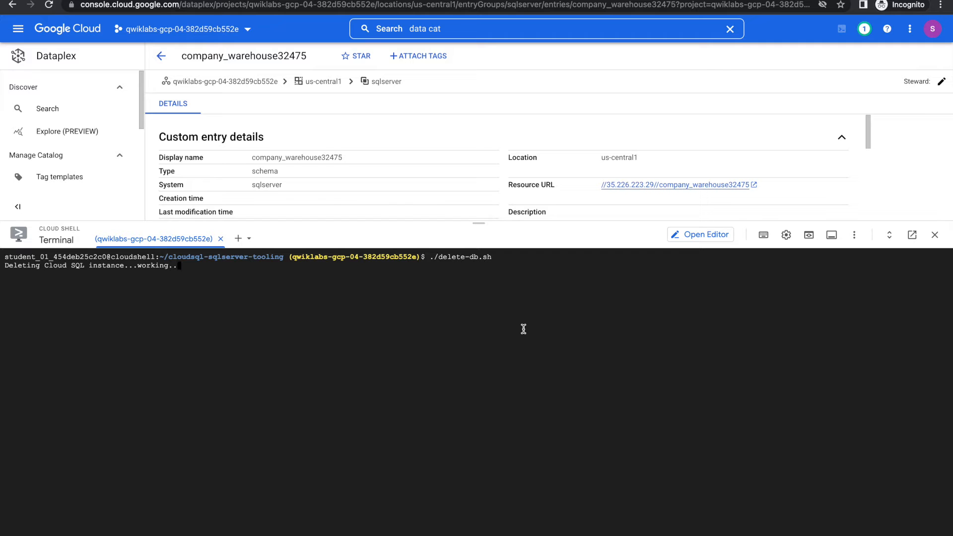
Read the lab's expected database deletion output and the instructions for creating the PostgreSQL database while checking the deletion in Cloud Shell.
key("ctrl+Left")
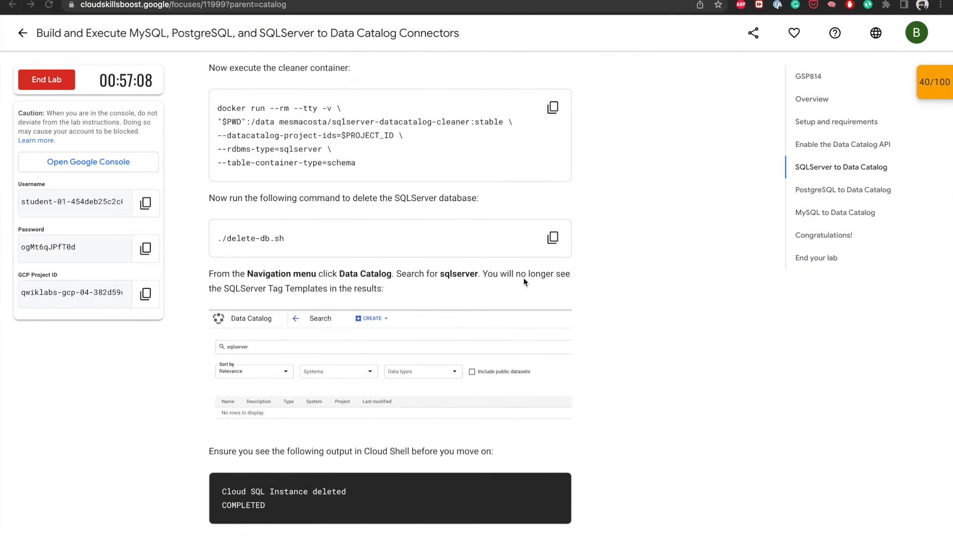
scroll(525, 282, "down", 2)
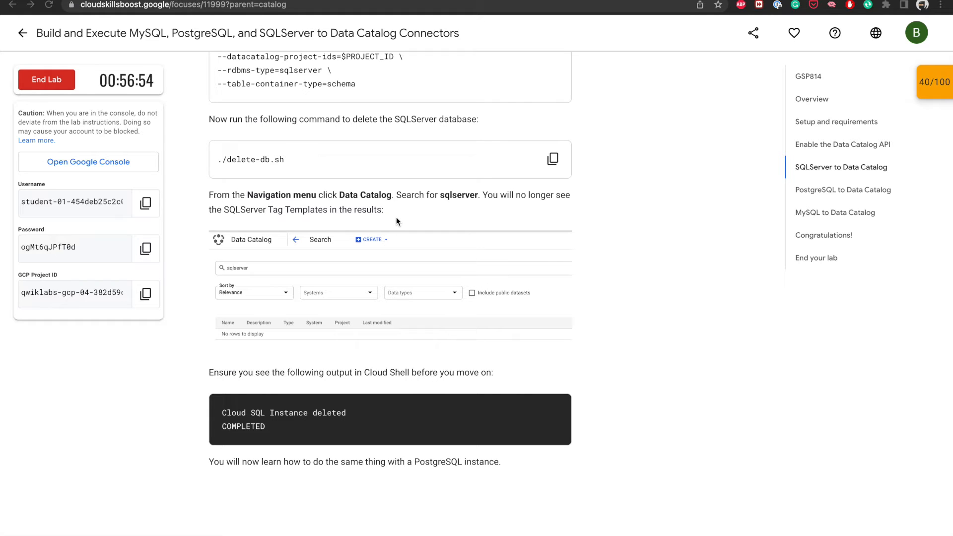
scroll(348, 333, "down", 3)
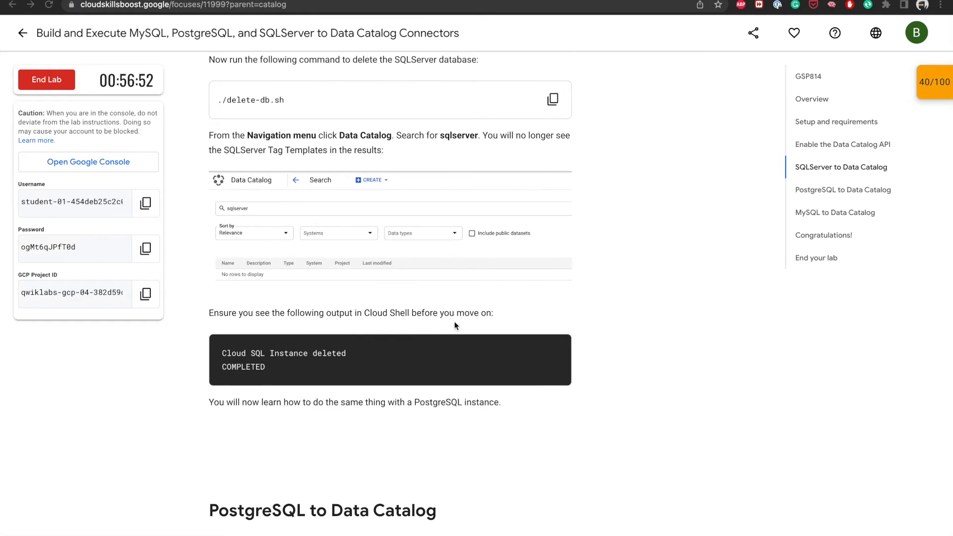
scroll(293, 450, "down", 1)
scroll(294, 453, "down", 1)
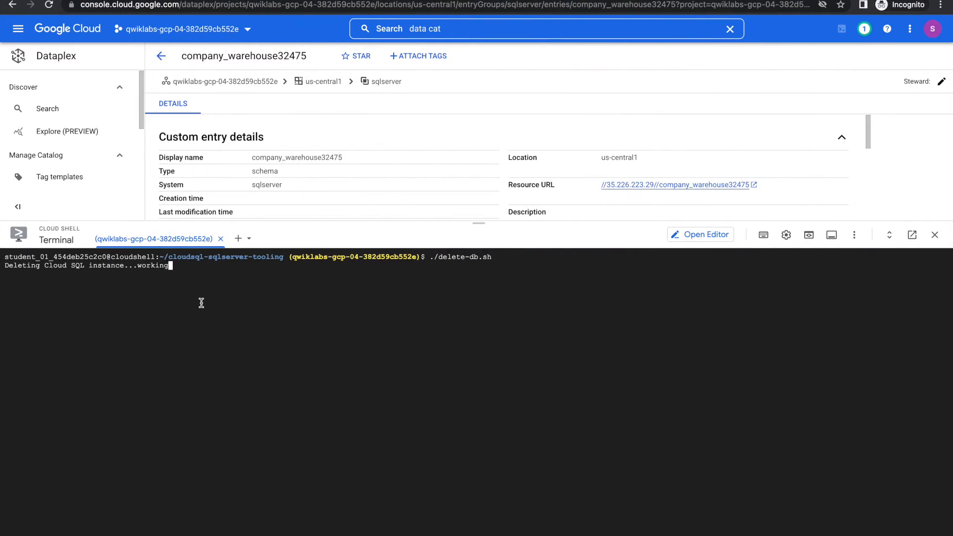
left_click_drag(479, 225, 478, 337)
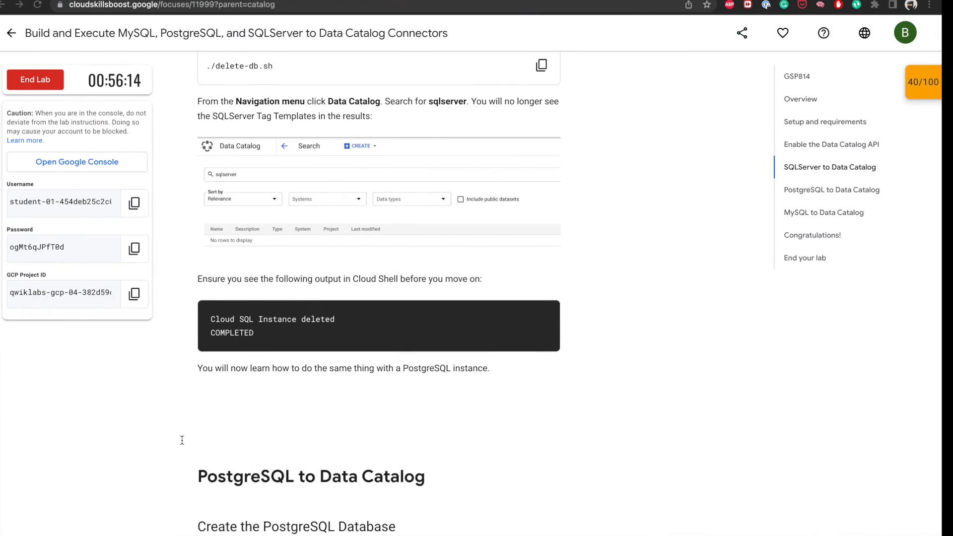
scroll(306, 409, "down", 3)
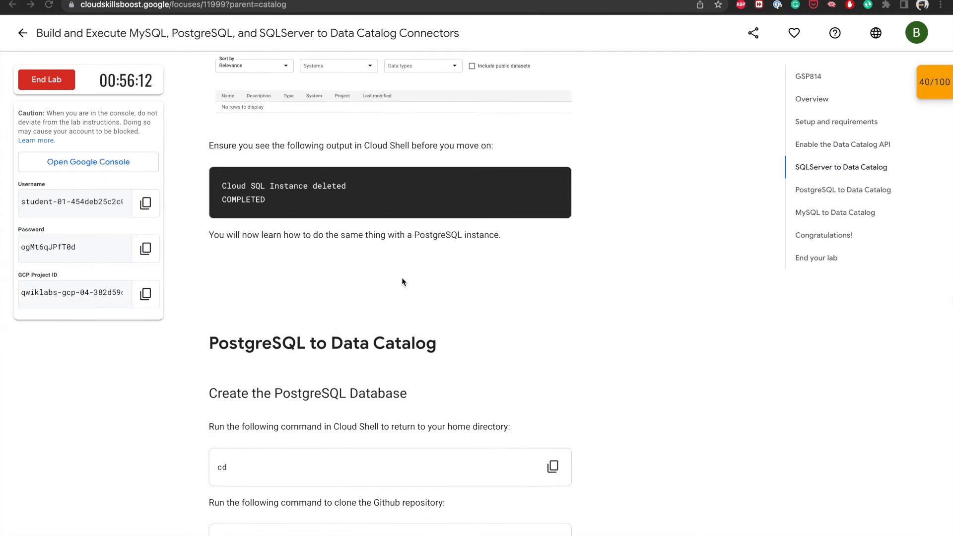
scroll(401, 282, "down", 2)
scroll(402, 282, "down", 1)
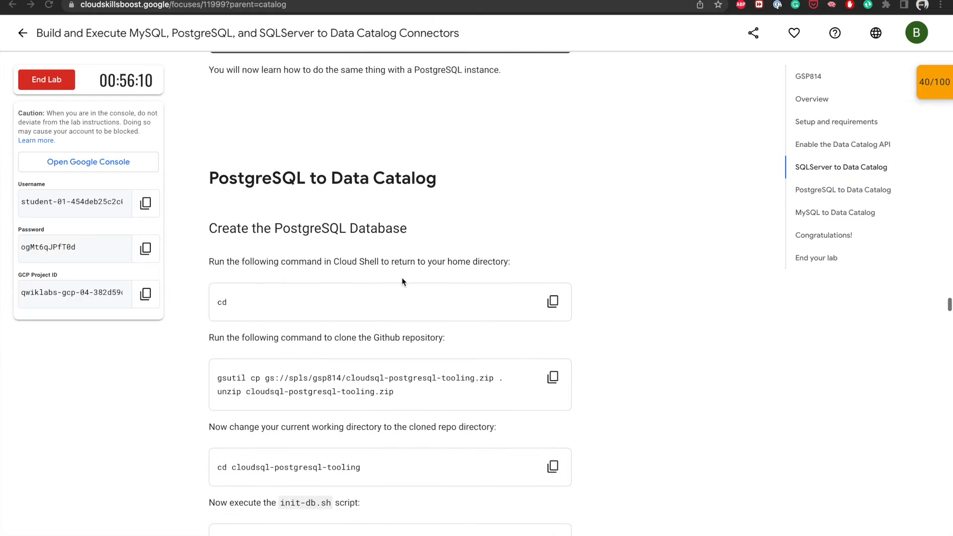
scroll(402, 282, "down", 1)
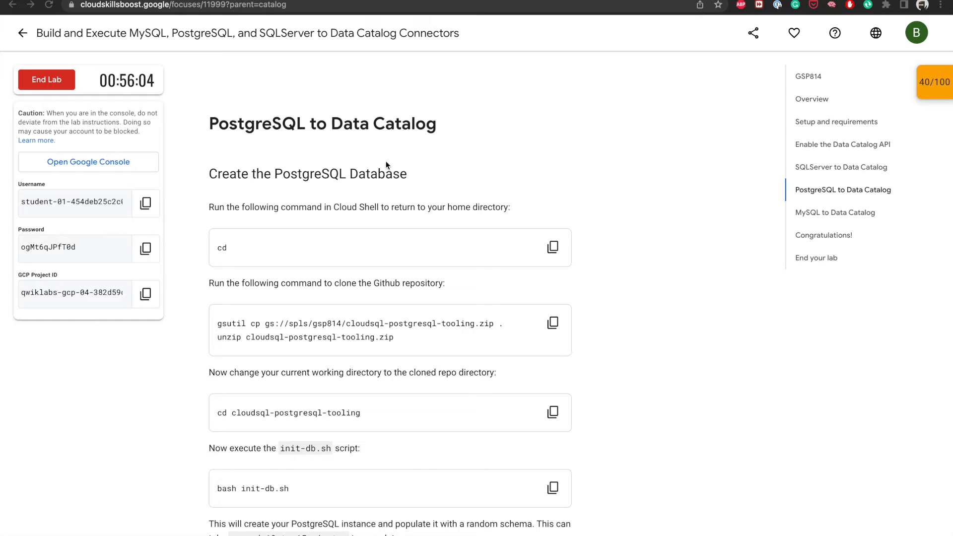
scroll(435, 225, "down", 1)
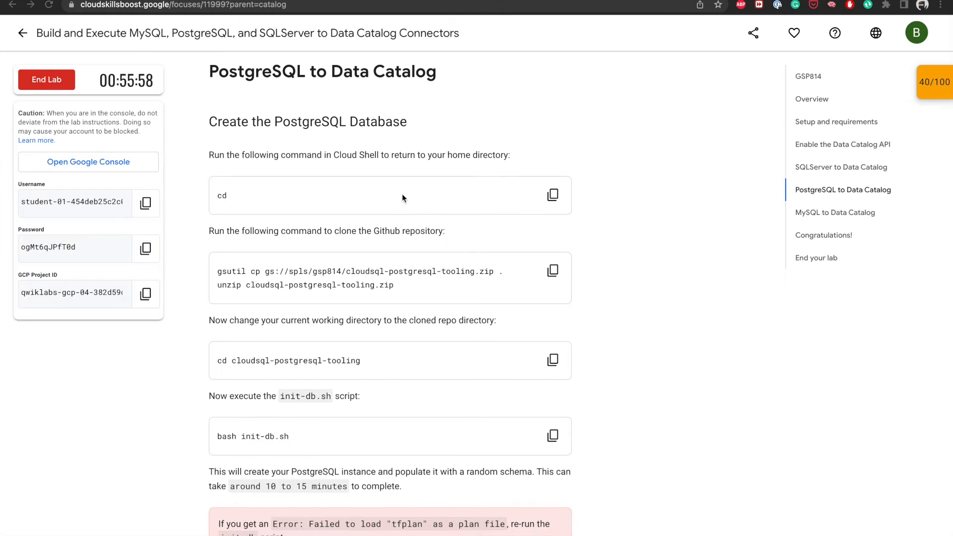
Follow the lab's cleanup check by opening Data Catalog and viewing the project's tag templates.
scroll(405, 198, "up", 10)
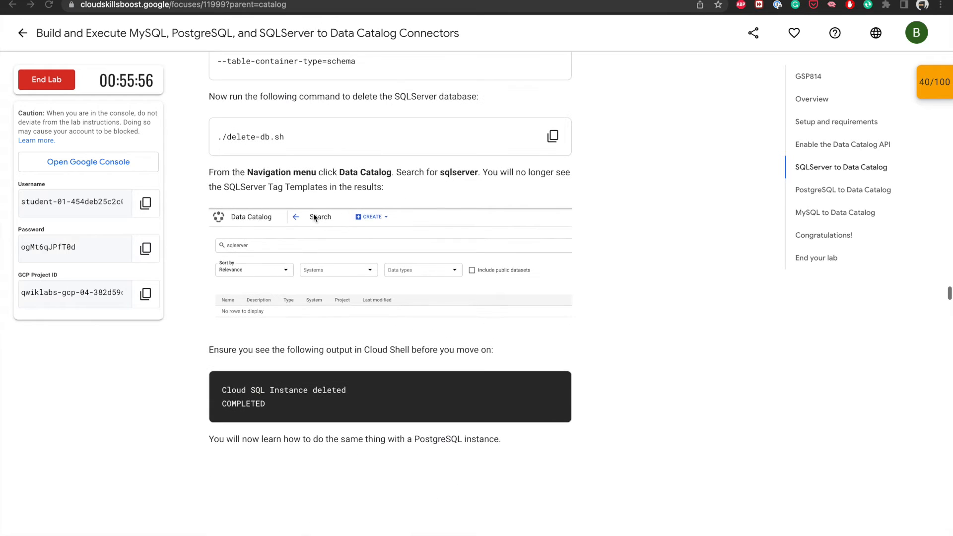
key("ctrl+Right")
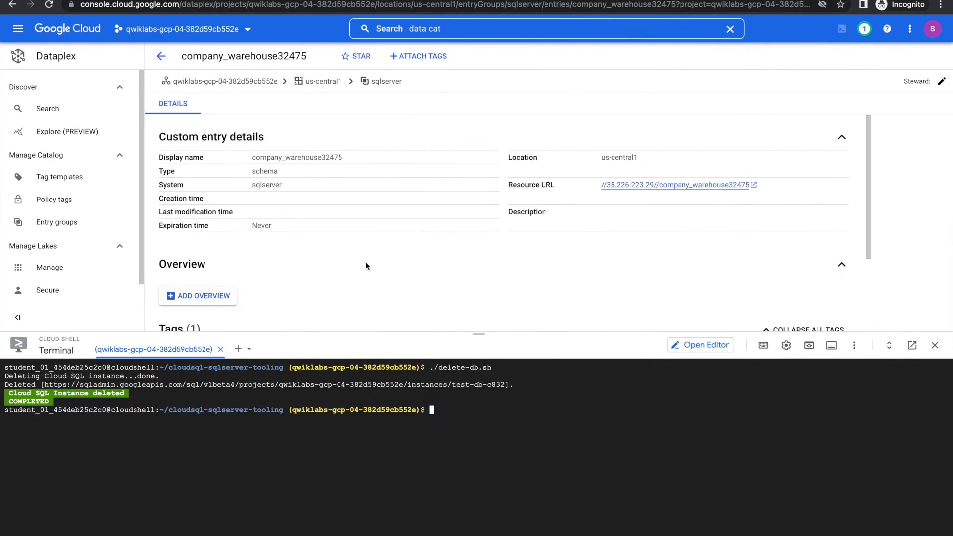
left_click_drag(480, 334, 479, 475)
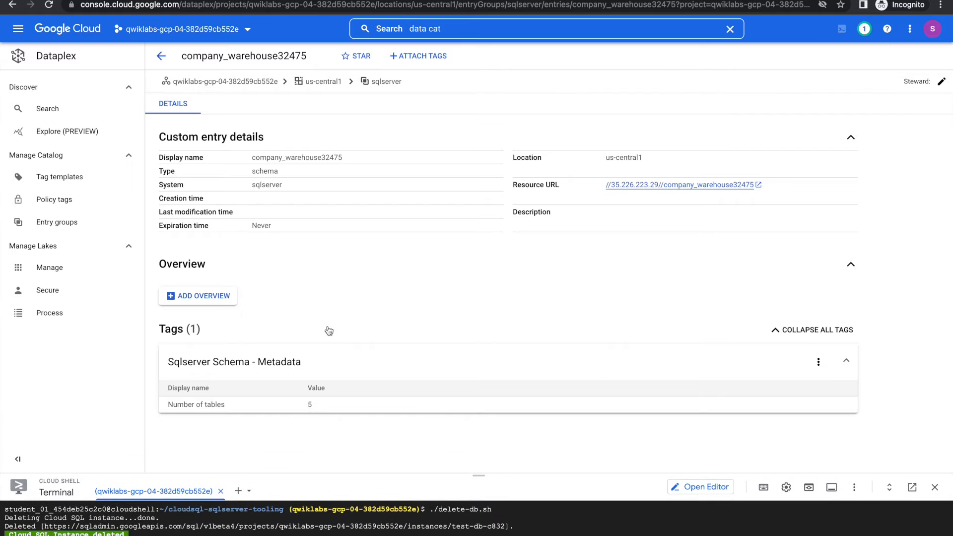
left_click(99, 107)
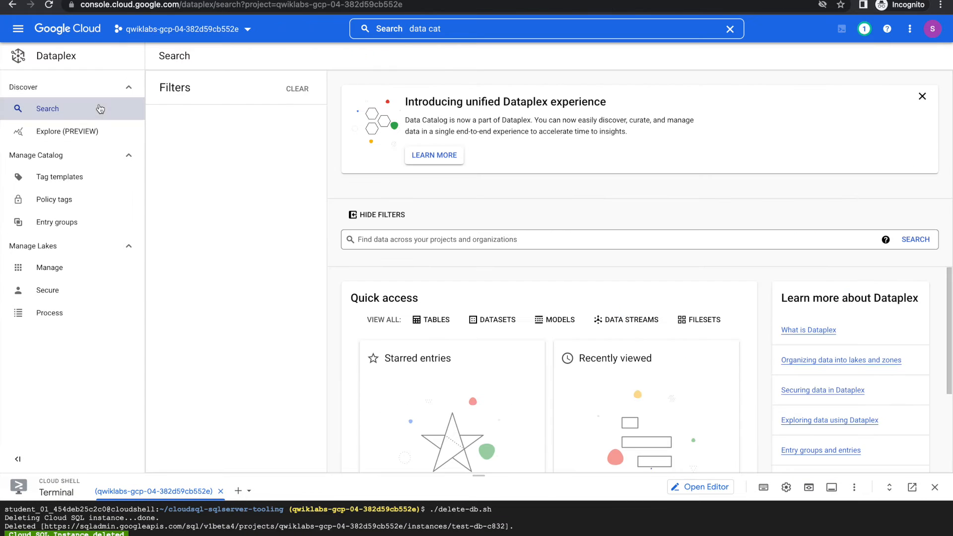
left_click(487, 26)
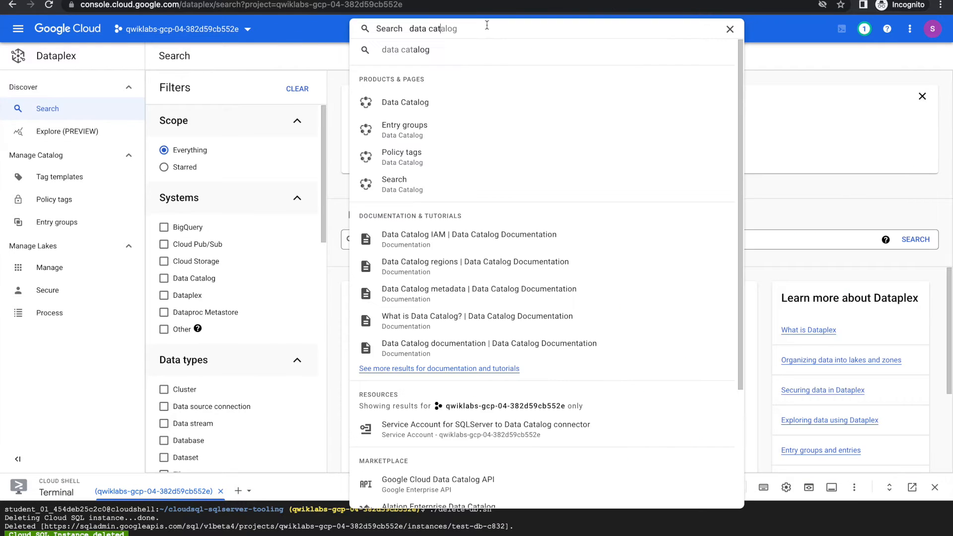
left_click(424, 49)
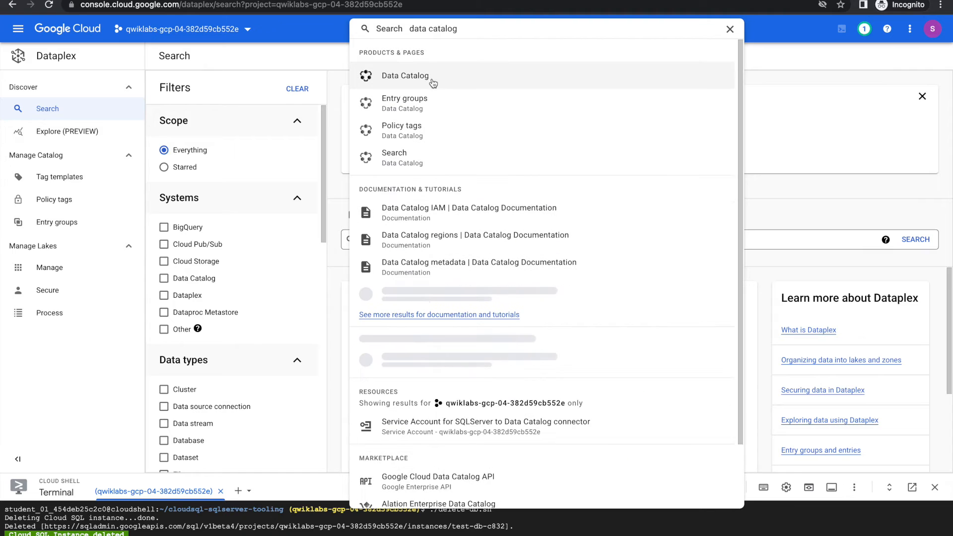
left_click(432, 81)
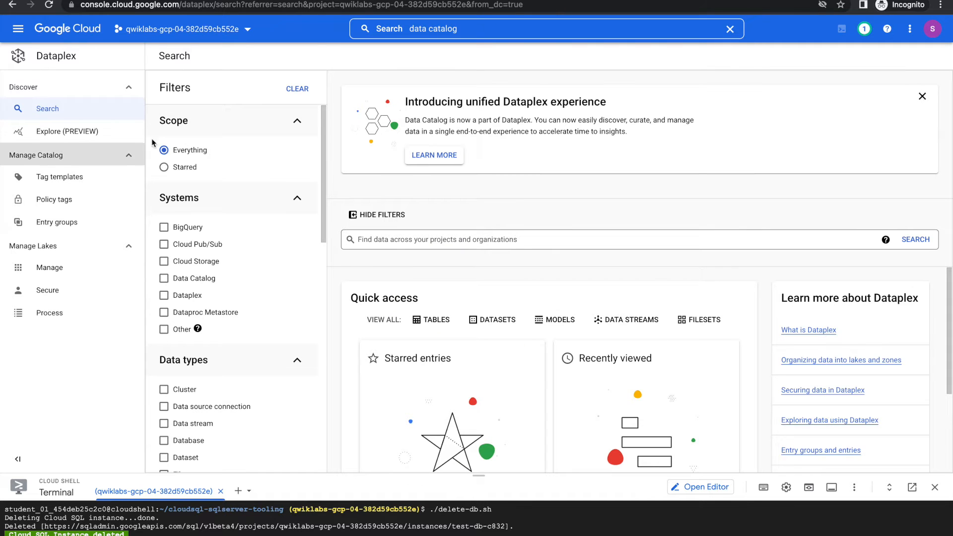
left_click(59, 177)
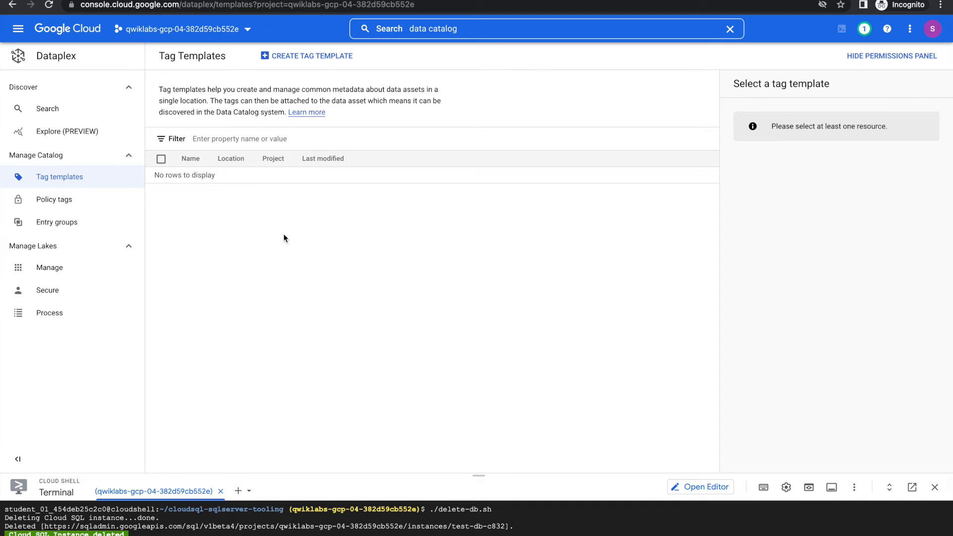
Show the project's entry groups in Dataplex and compare them with the lab's cleanup check.
left_click(73, 221)
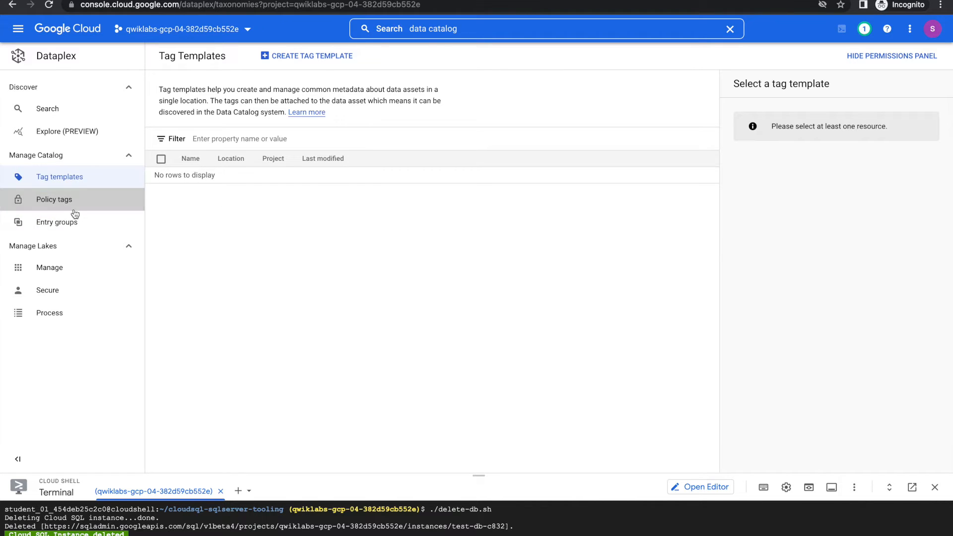
key("ctrl+Left")
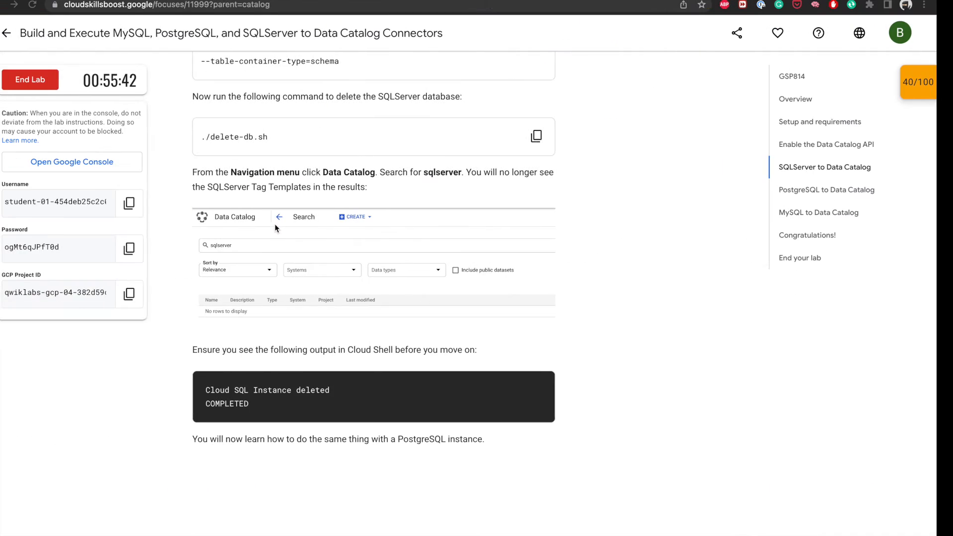
key("ctrl+Right")
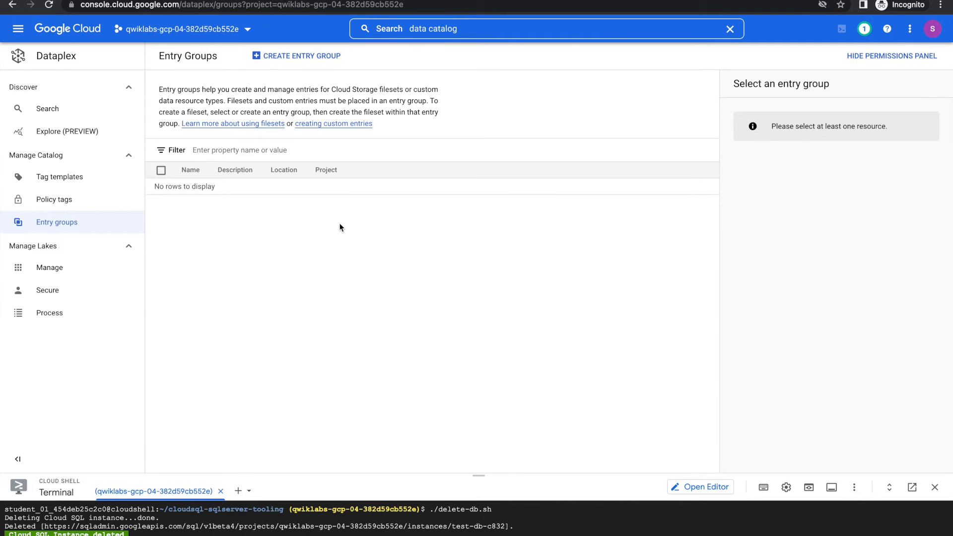
Enlarge the Cloud Shell terminal and return to the lab's PostgreSQL to Data Catalog section.
left_click_drag(480, 477, 479, 267)
key("ctrl+Left")
scroll(426, 333, "down", 4)
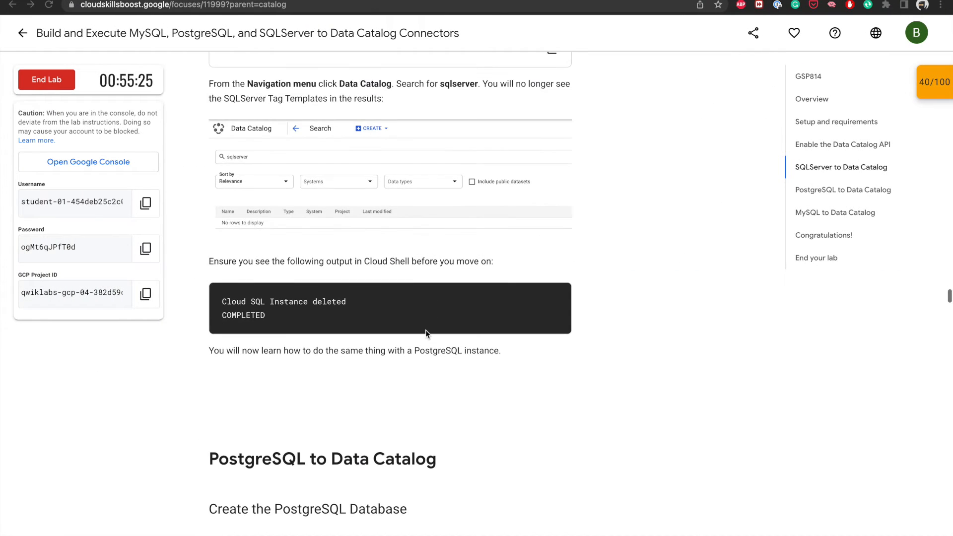
Clear the Cloud Shell terminal and run the lab's cd command to return to the home directory.
scroll(425, 332, "down", 6)
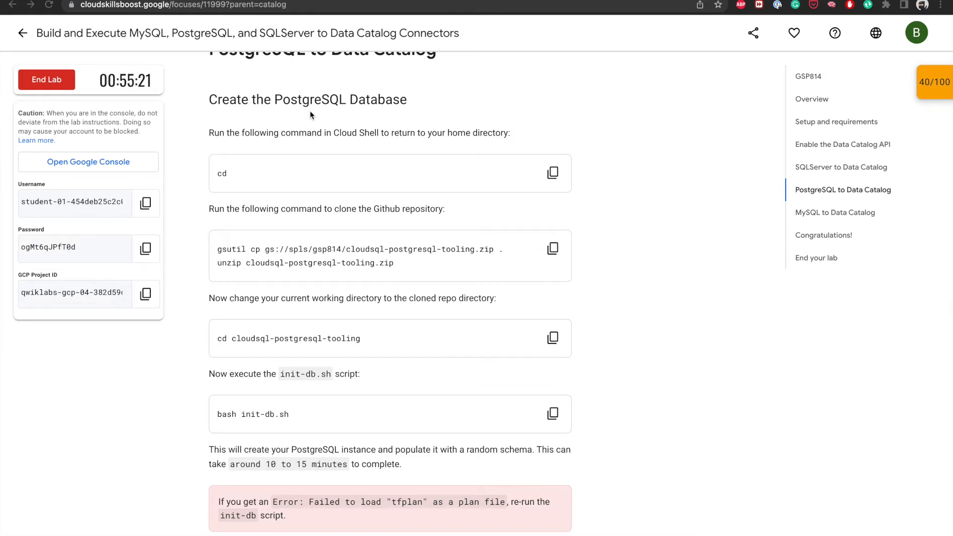
scroll(310, 111, "up", 1)
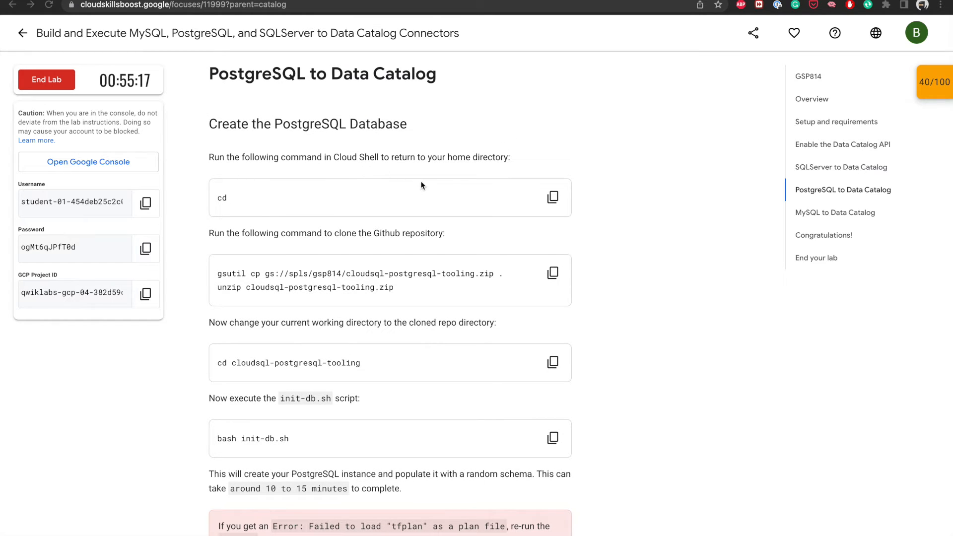
left_click(554, 201)
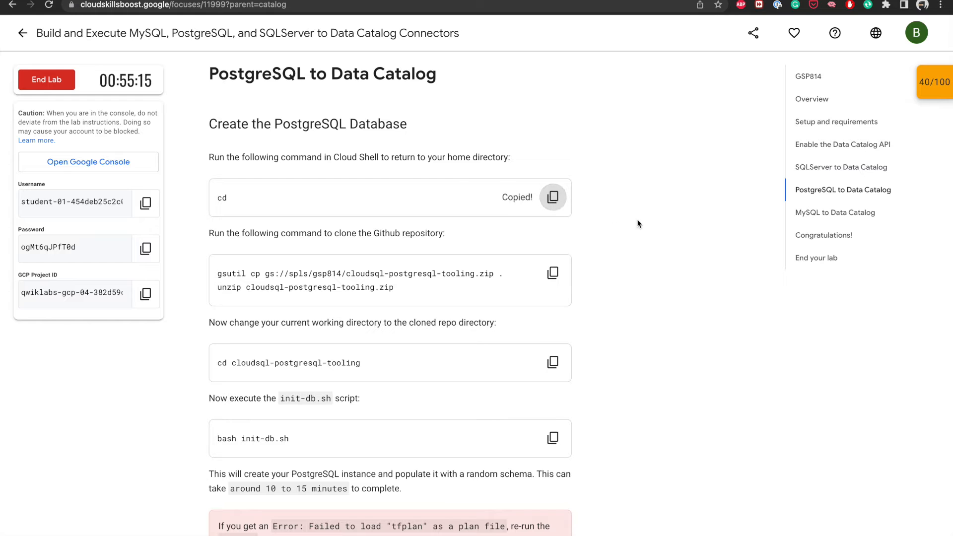
key("ctrl+Right")
type("clear")
key("Return")
key("ctrl+v")
key("Return")
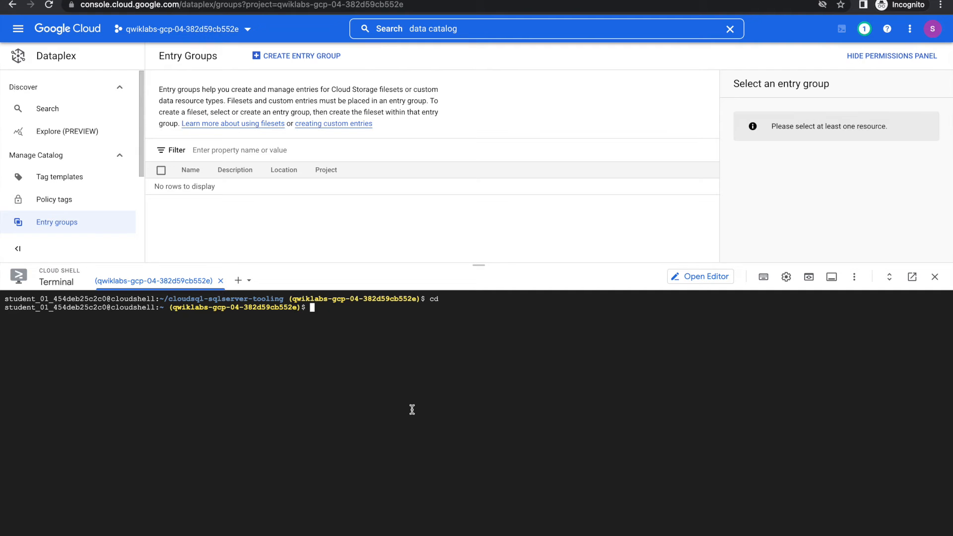
Copy the lab's gsutil and unzip commands into Cloud Shell to download and extract cloudsql-postgresql-tooling.zip, and clear the terminal.
key("ctrl+Left")
scroll(349, 318, "down", 3)
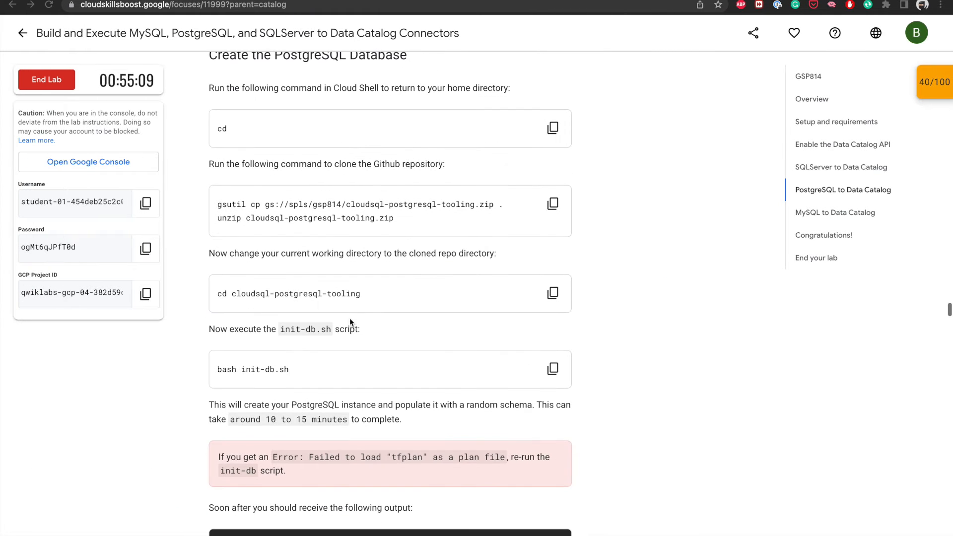
left_click(553, 185)
key("ctrl+Right")
left_click(396, 309)
key("ctrl+v")
key("Return")
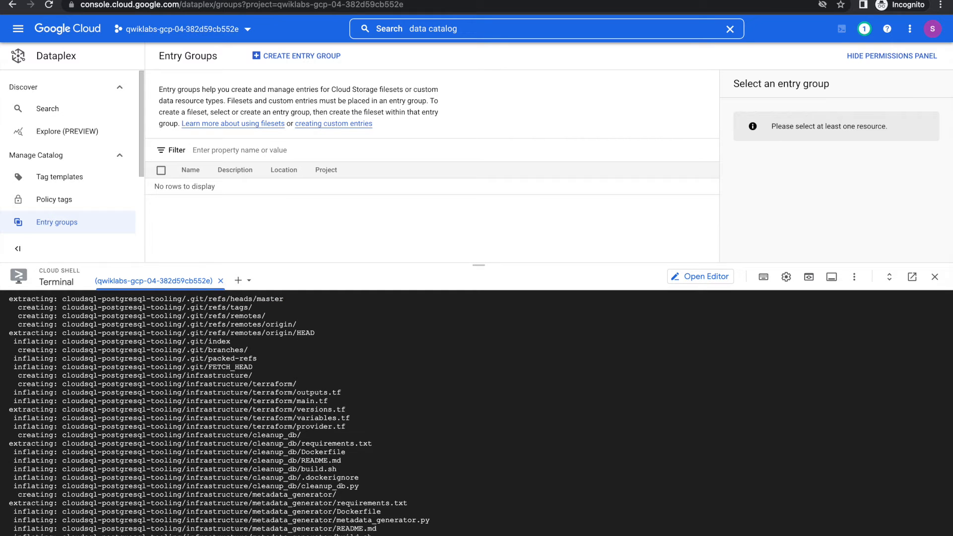
key("ctrl+l")
Change the Cloud Shell working directory to cloudsql-postgresql-tooling using the command from the lab guide.
key("ctrl+Left")
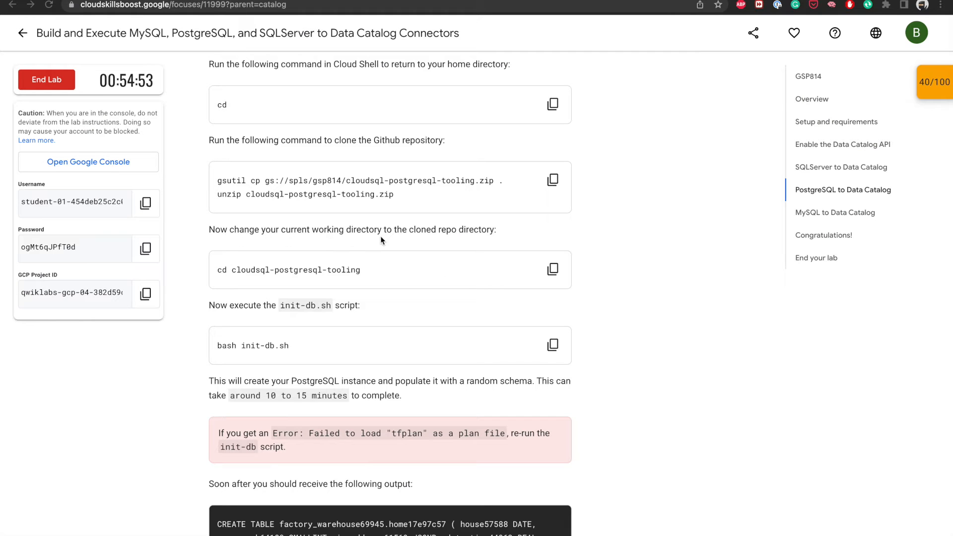
left_click(553, 270)
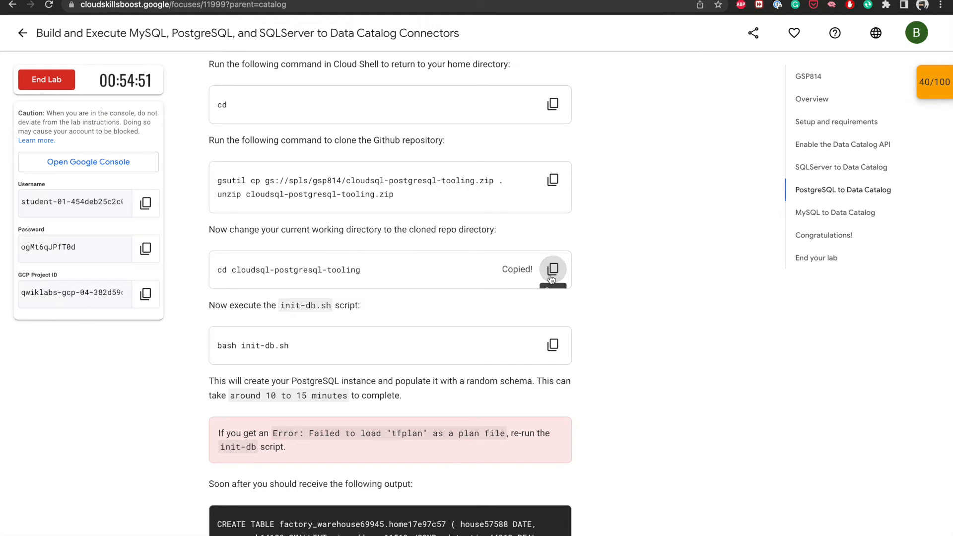
key("ctrl+Right")
key("super+v")
key("Return")
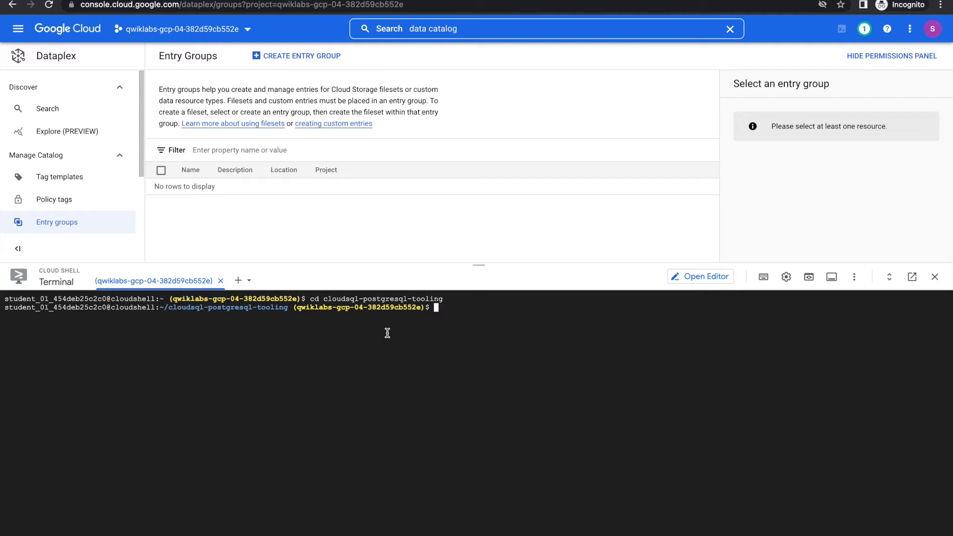
Copy the bash init-db.sh command from the lab guide and run it in Cloud Shell to create the PostgreSQL database.
key("ctrl+Left")
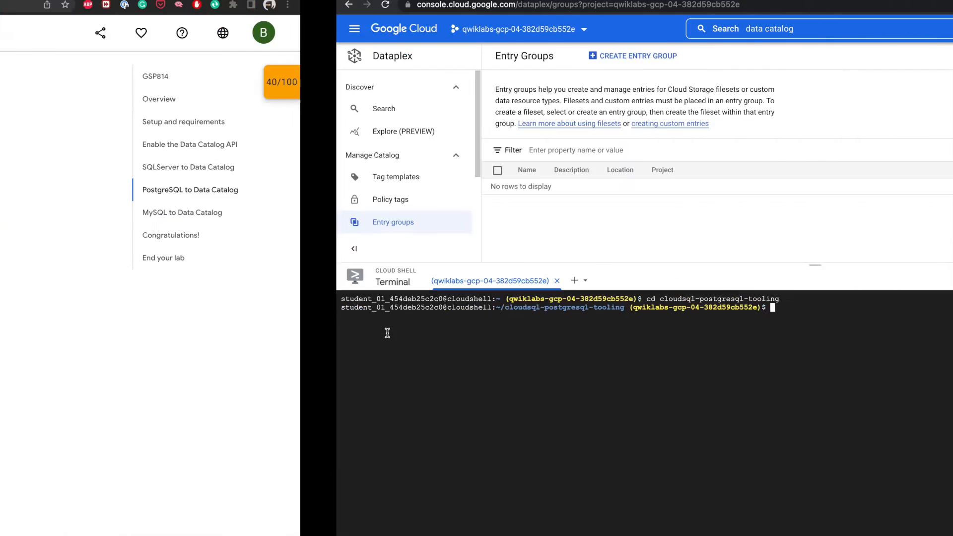
scroll(427, 331, "down", 2)
left_click(552, 271)
key("ctrl+Right")
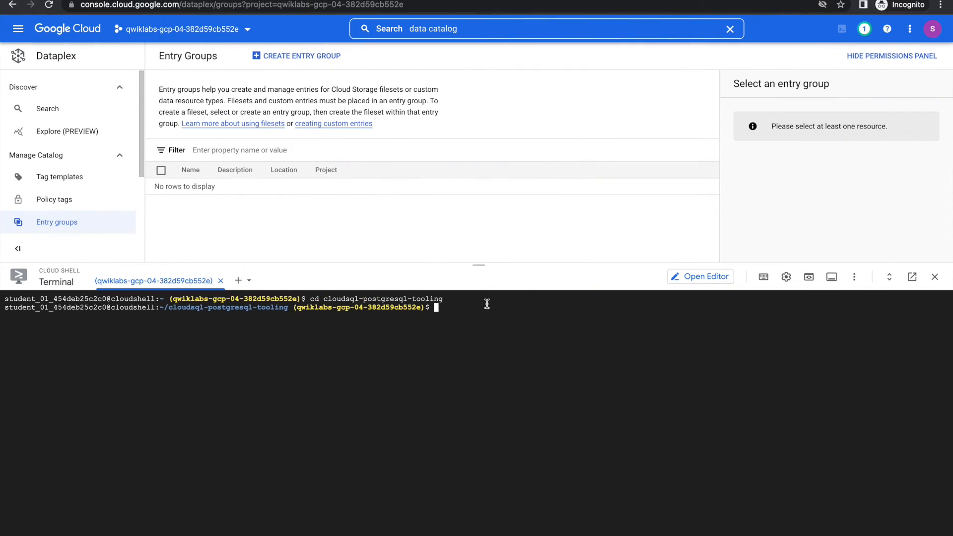
key("ctrl+v")
key("Return")
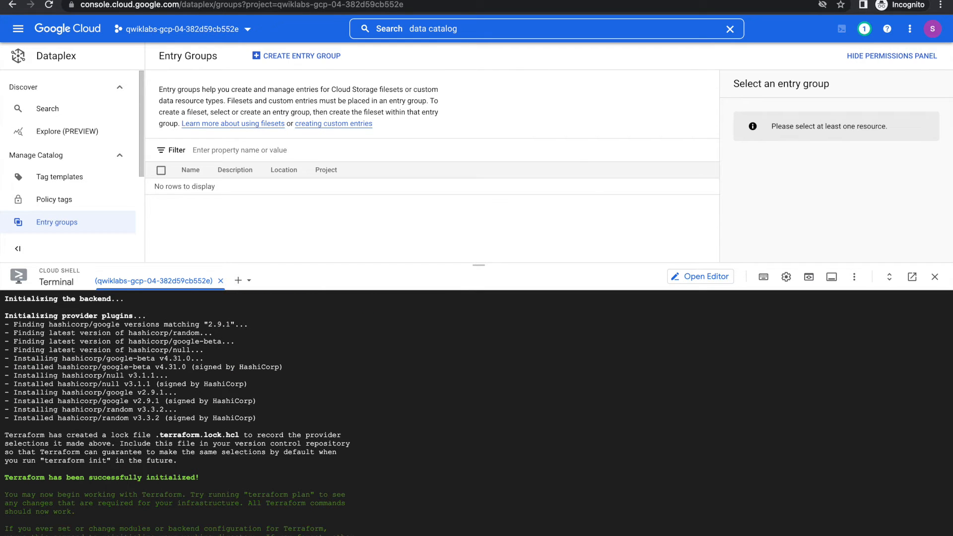
Read the lab guide's notes on the init-db.sh run time, expected output and service account setup, and return to Cloud Shell.
key("alt+Tab")
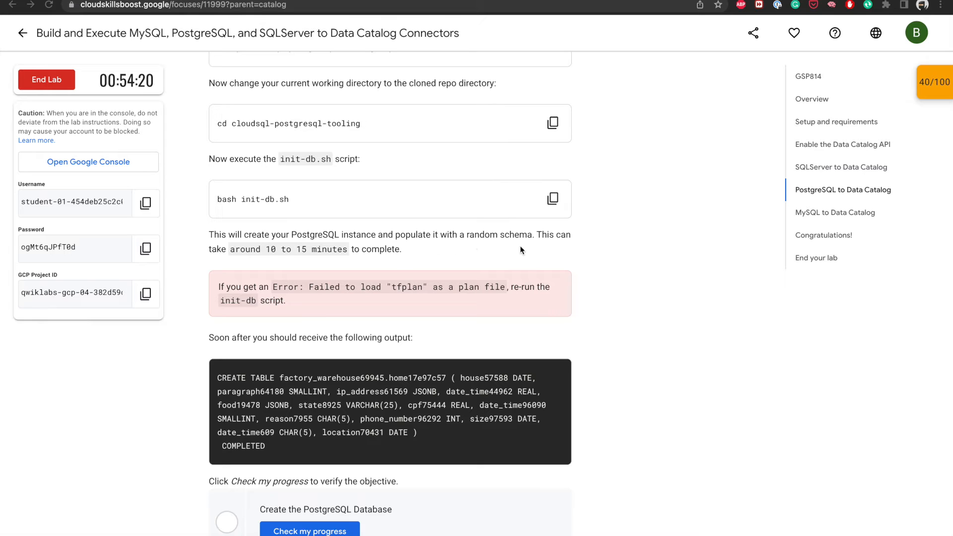
scroll(332, 271, "down", 2)
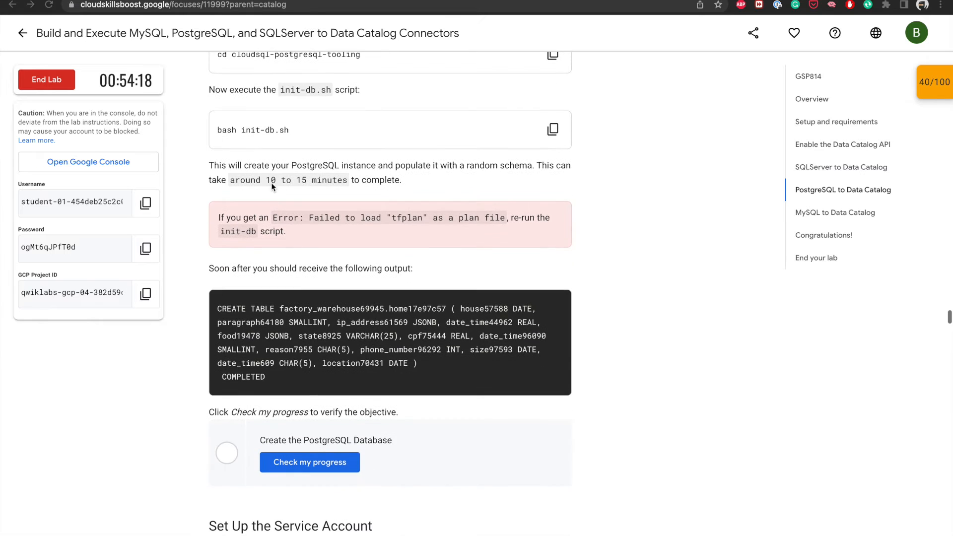
scroll(389, 197, "down", 1)
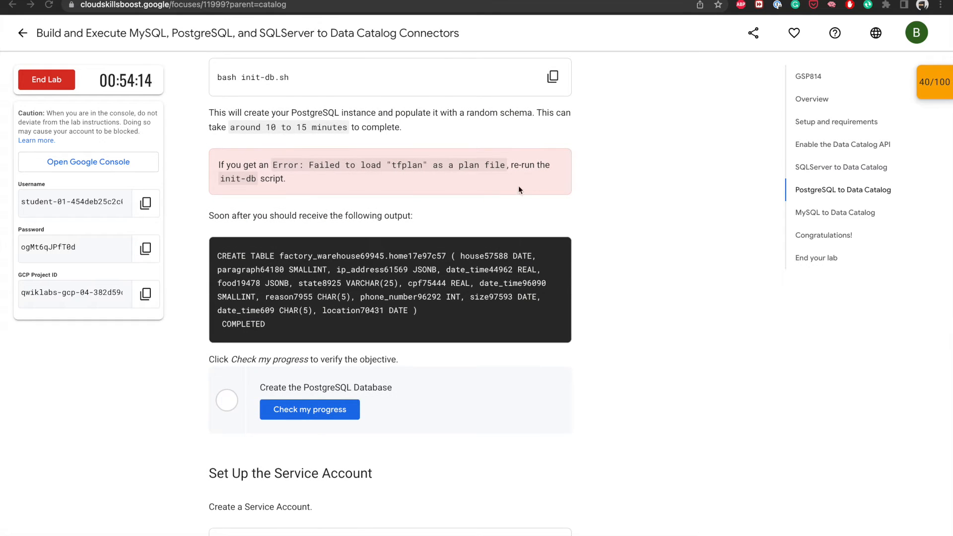
scroll(533, 184, "down", 1)
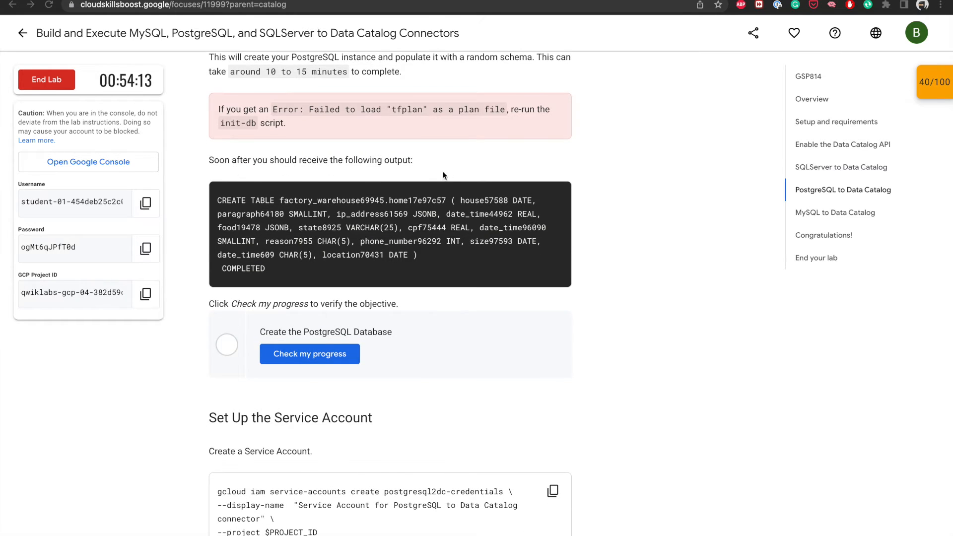
scroll(460, 311, "down", 1)
scroll(460, 311, "down", 2)
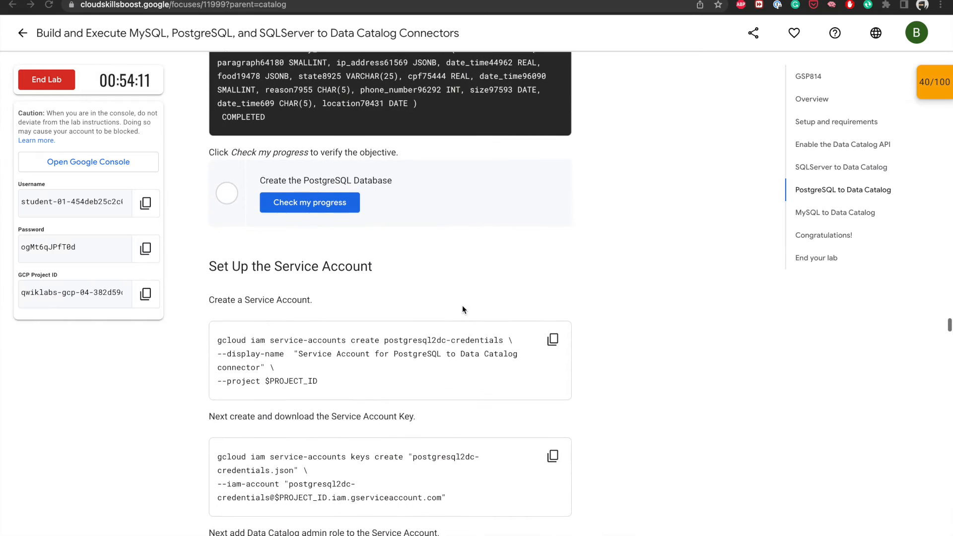
key("ctrl+Right")
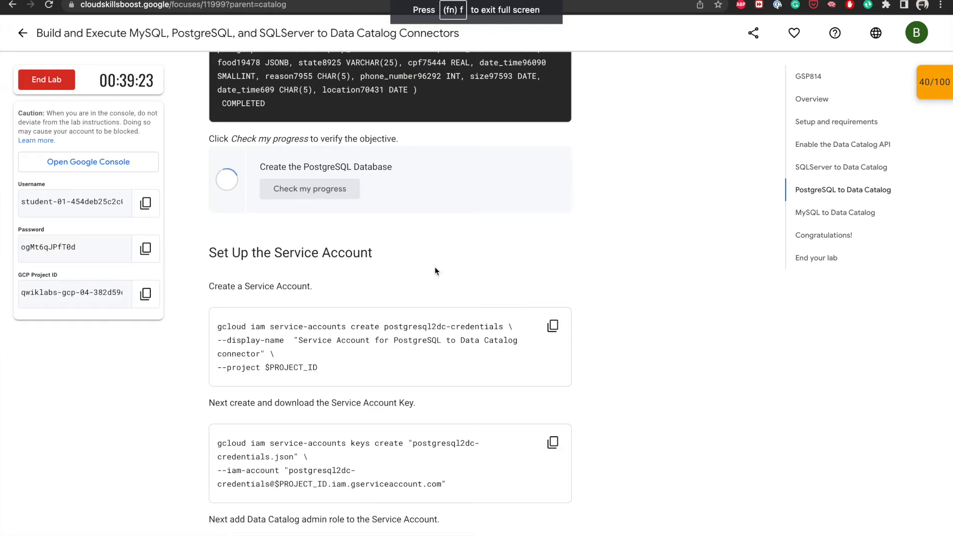
Create the postgresql2dc-credentials service account in Cloud Shell with the lab's gcloud iam service-accounts create command.
scroll(444, 273, "up", 2)
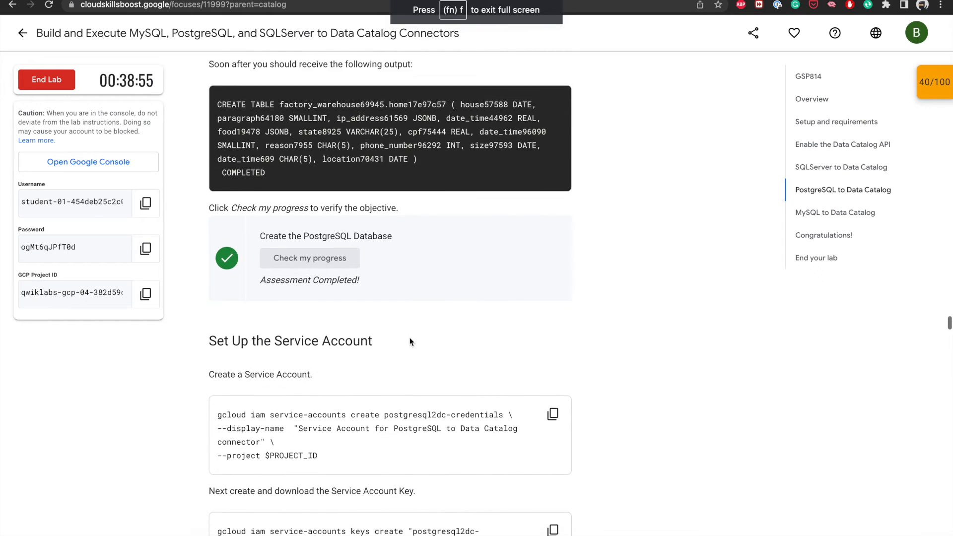
scroll(410, 341, "down", 4)
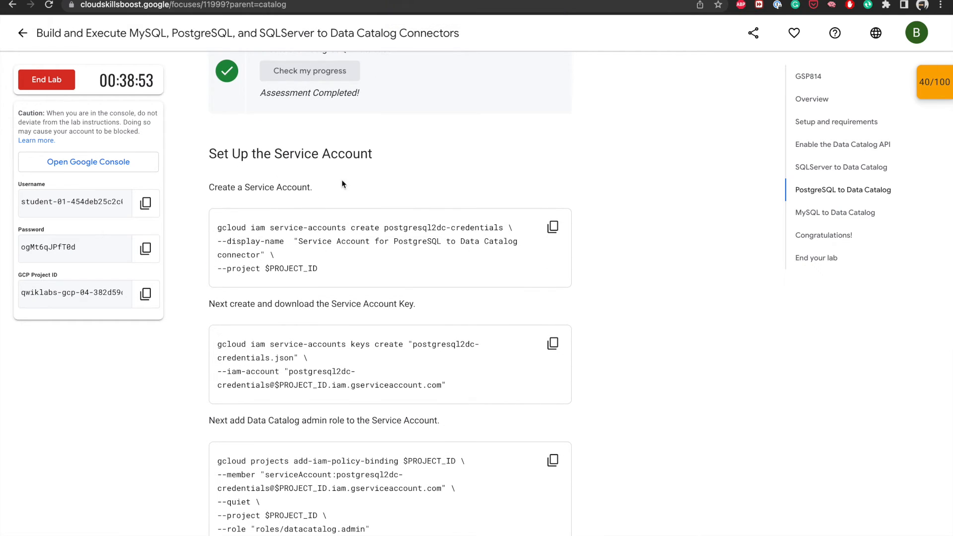
scroll(365, 192, "down", 1)
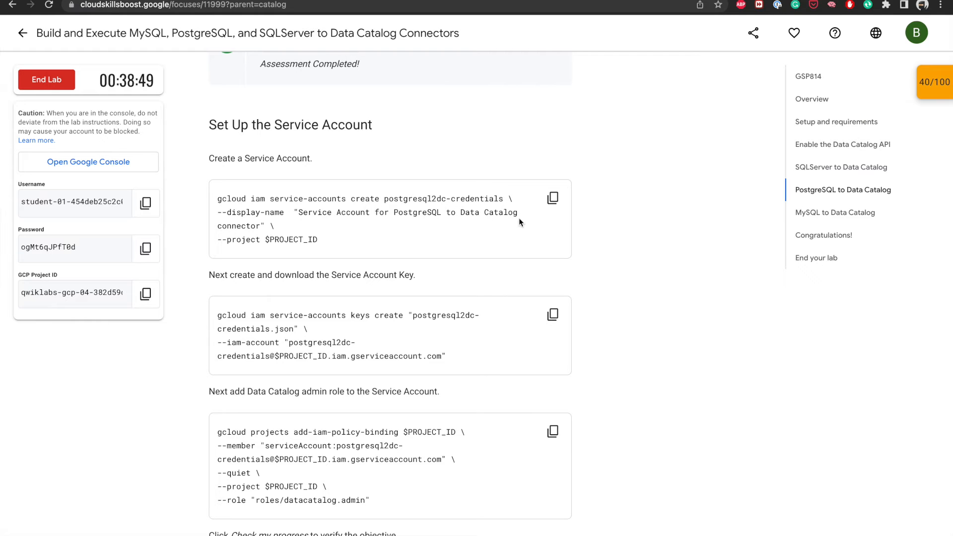
left_click(552, 198)
key("super+Tab")
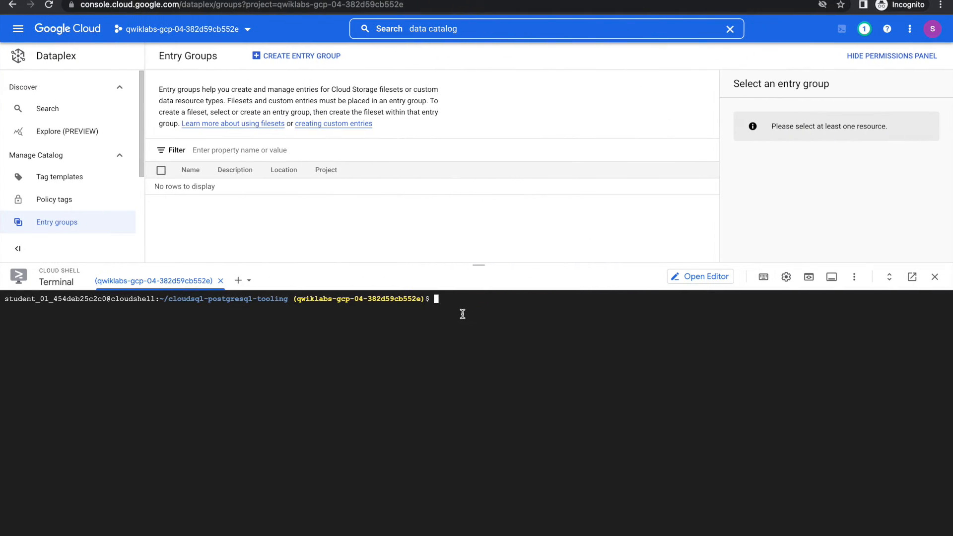
key("super+v")
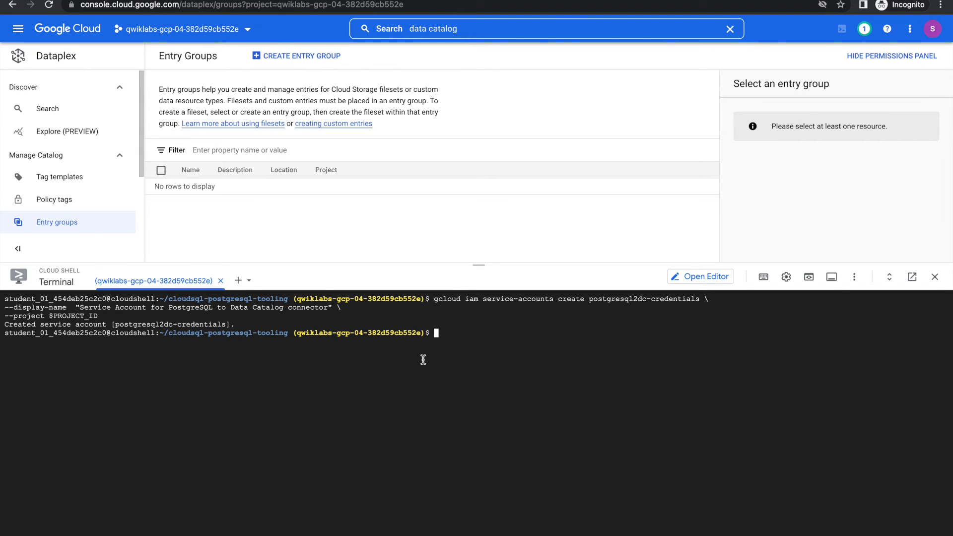
Create and download the service account key as postgresql2dc-credentials.json using the lab's gcloud command in Cloud Shell.
key("super+Tab")
scroll(505, 299, "down", 3)
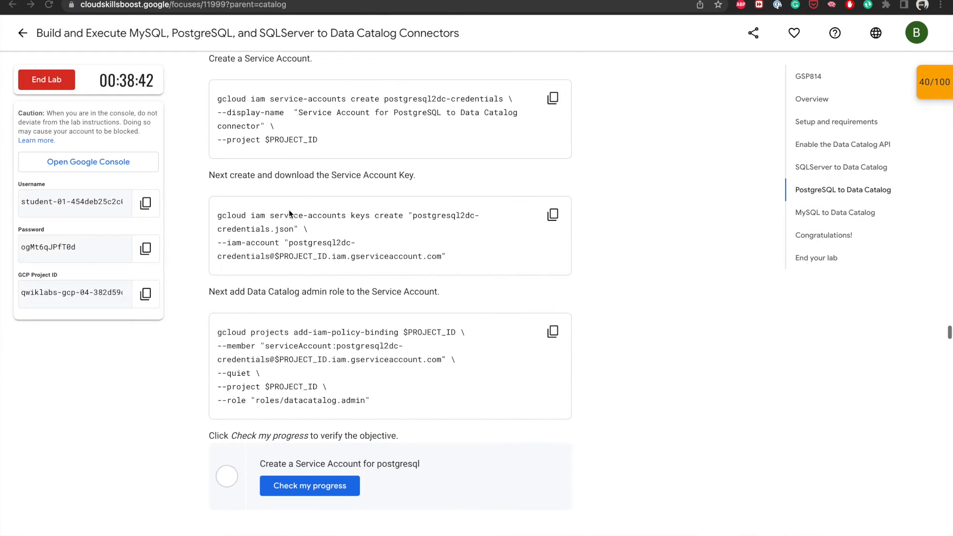
left_click(552, 214)
key("super+Tab")
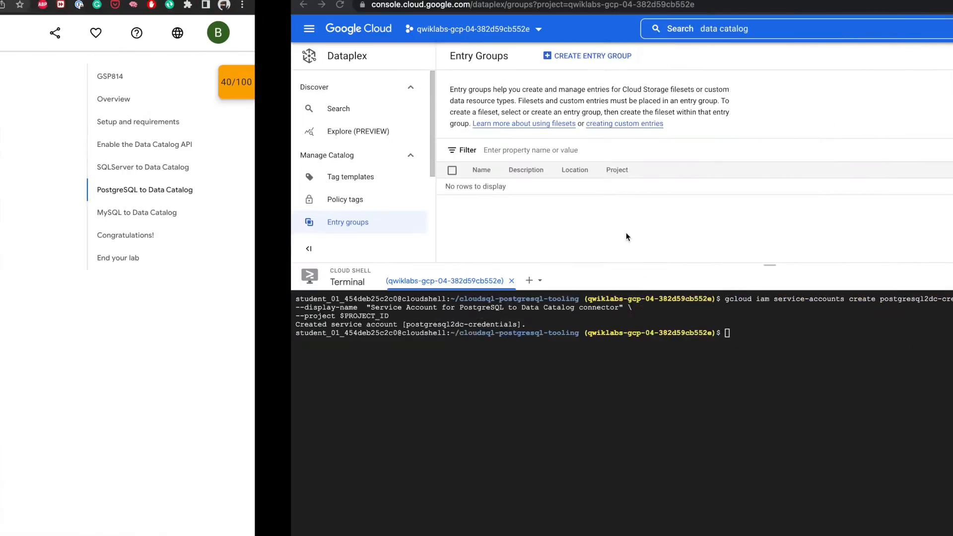
left_click(453, 332)
key("super+v")
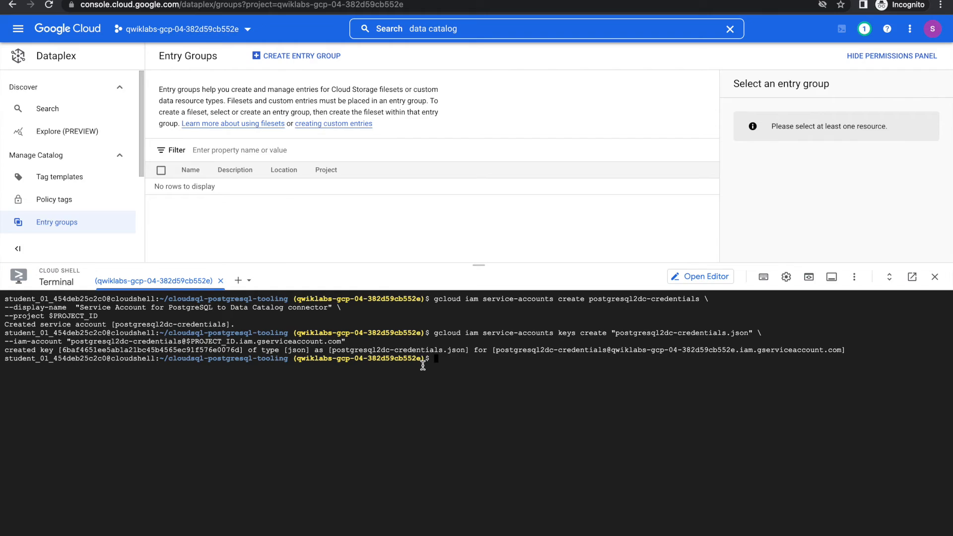
Grant the roles/datacatalog.admin role to the postgresql2dc-credentials service account with the lab's policy-binding command, and clear the terminal.
key("ctrl+Left")
scroll(474, 356, "down", 2)
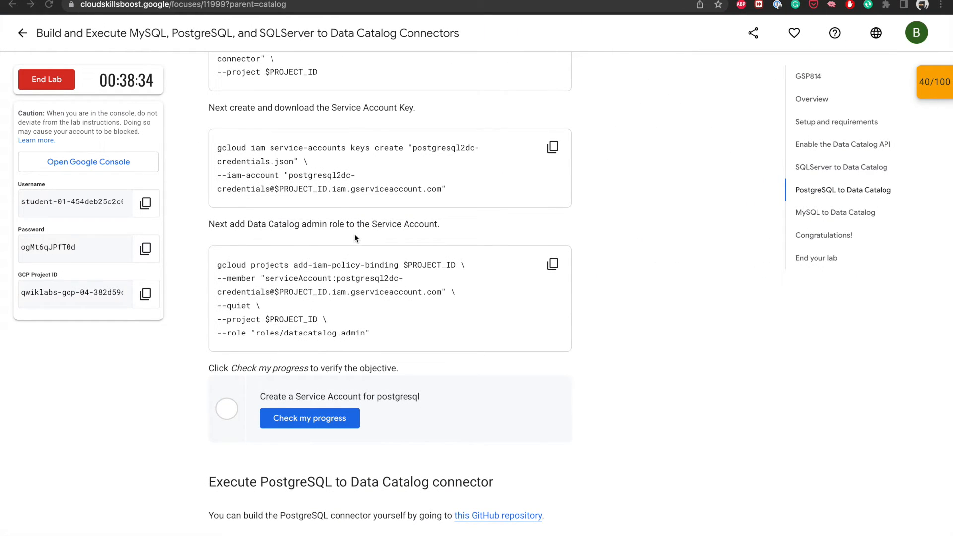
left_click(553, 264)
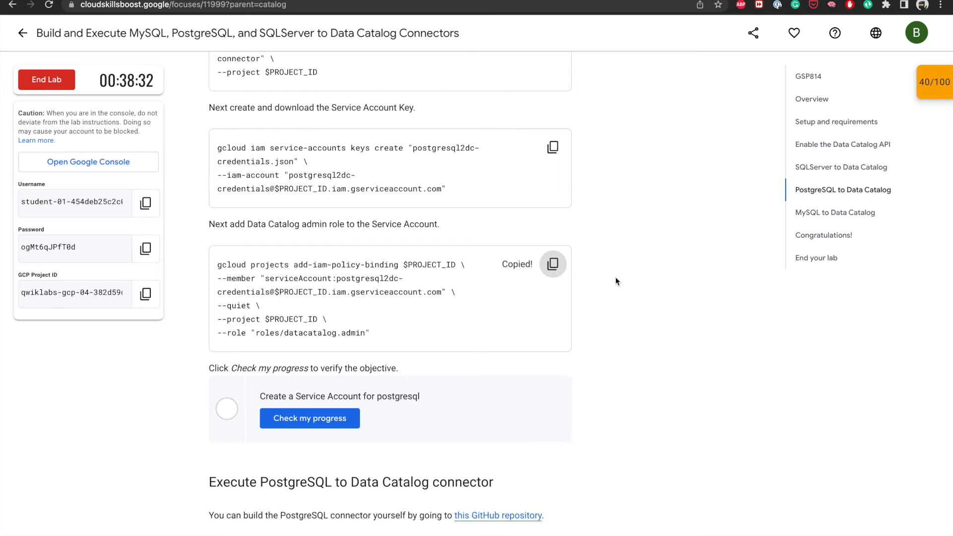
key("ctrl+Right")
key("super+v")
key("Return")
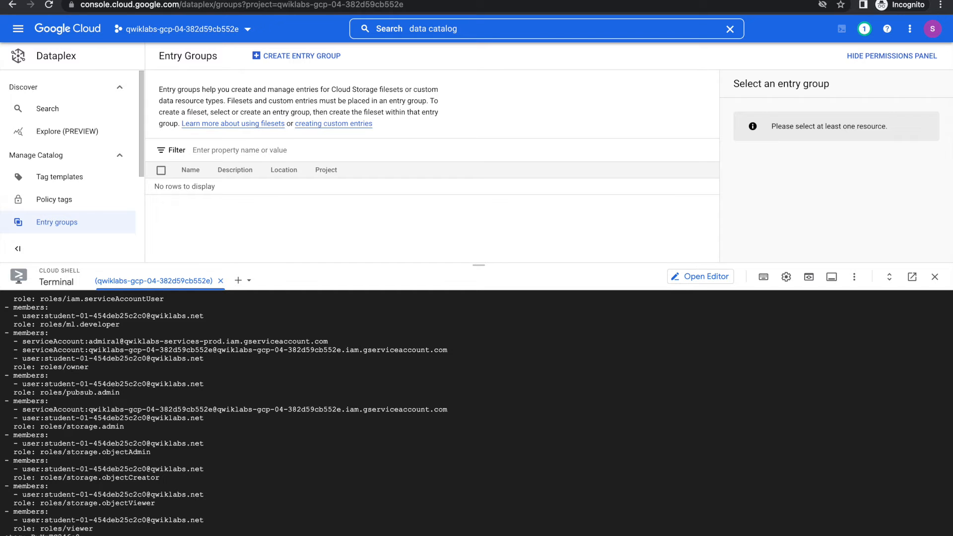
key("ctrl+l")
Check the lab progress for the "Create a Service Account for postgresql" objective, repeating the check as needed.
key("ctrl+Left")
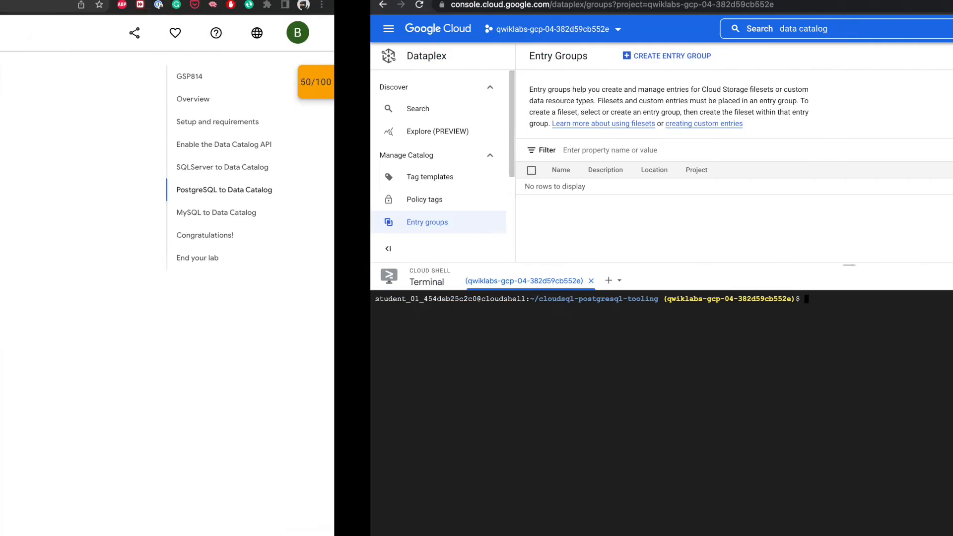
left_click(310, 424)
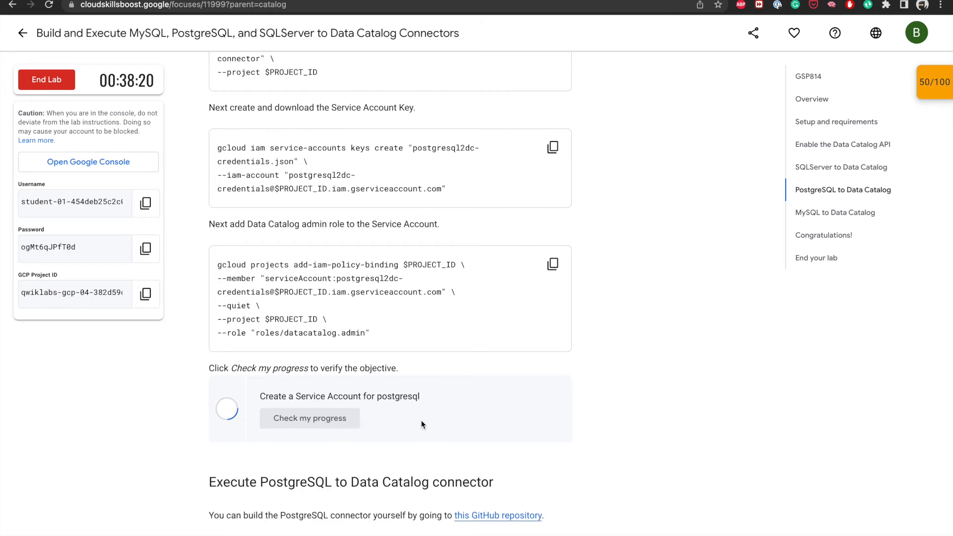
scroll(421, 420, "down", 4)
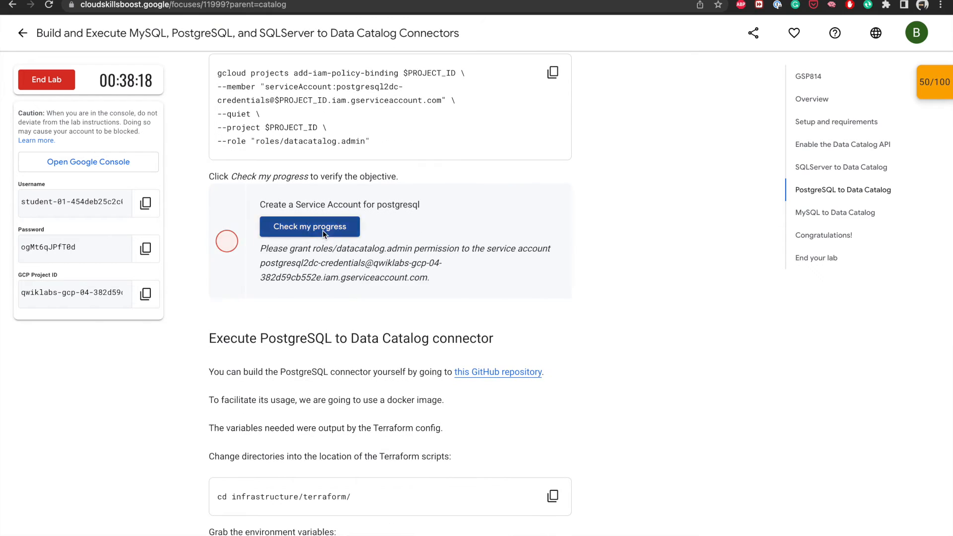
left_click(302, 225)
left_click(327, 226)
scroll(464, 246, "up", 3)
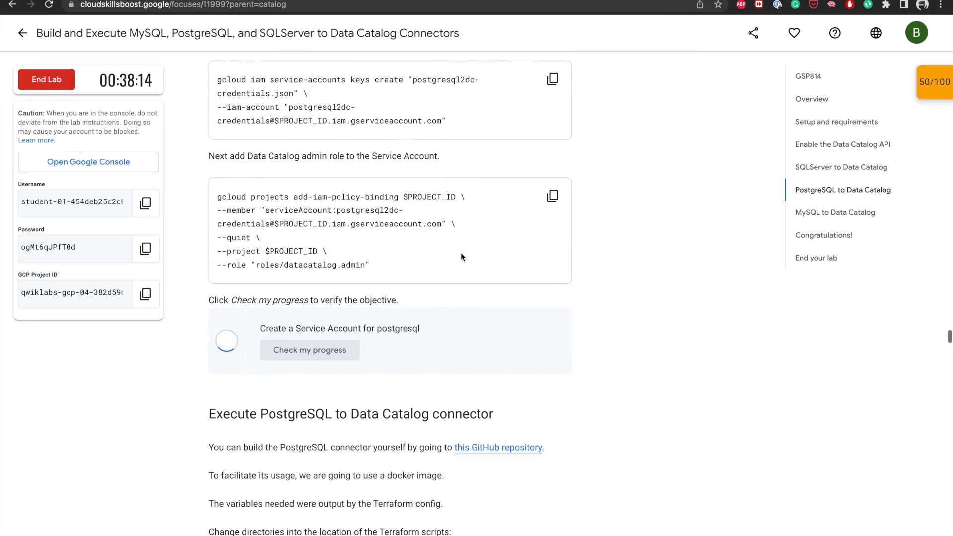
left_click(328, 350)
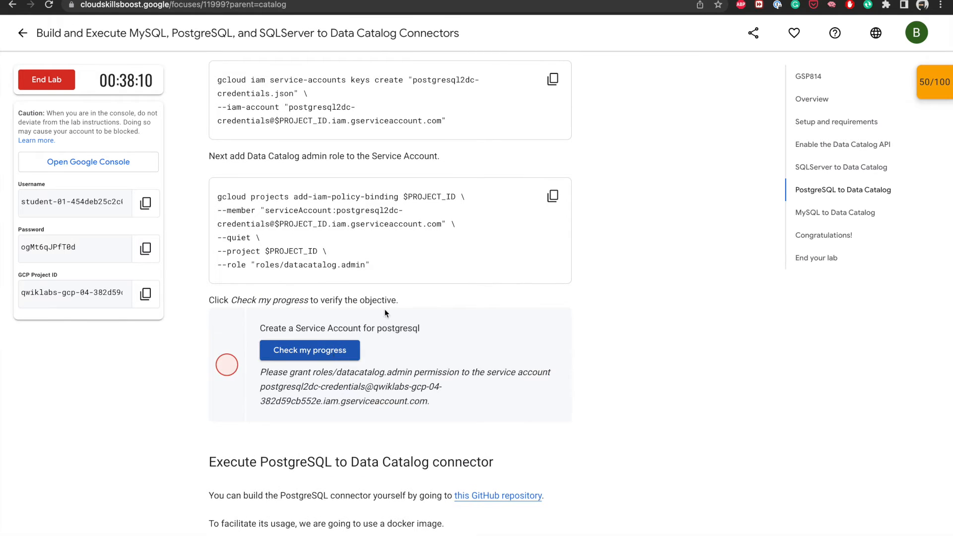
Rerun the lab's add-iam-policy-binding command in Cloud Shell to reapply roles/datacatalog.admin to the PostgreSQL service account.
left_click(553, 195)
key("ctrl+Right")
key("ctrl+v")
key("Return")
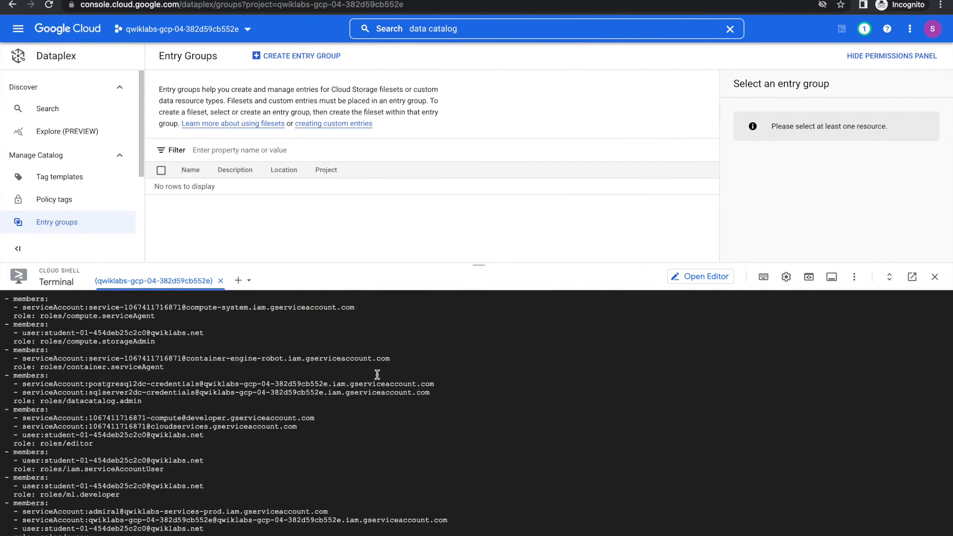
Recheck the lab progress for the "Create a Service Account for postgresql" objective.
key("ctrl+Left")
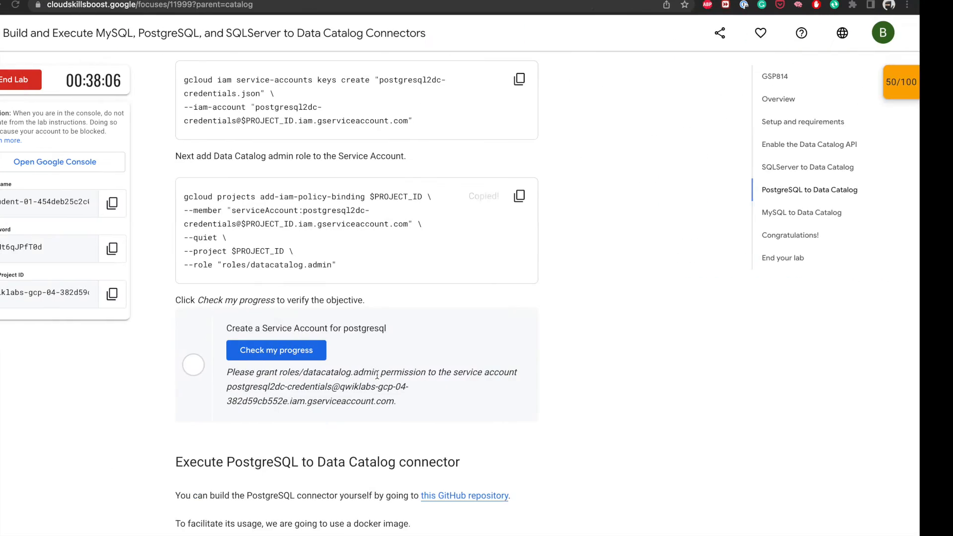
left_click(312, 357)
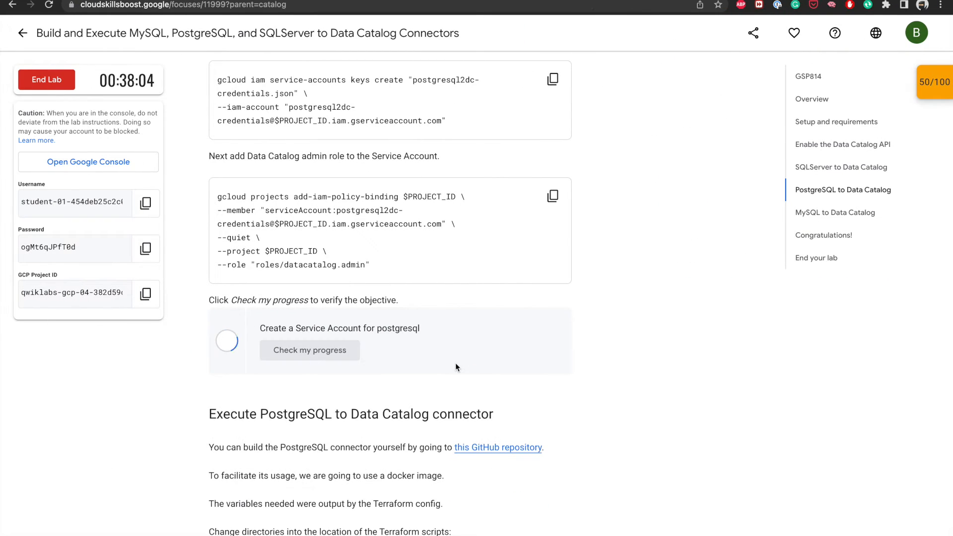
scroll(438, 372, "down", 6)
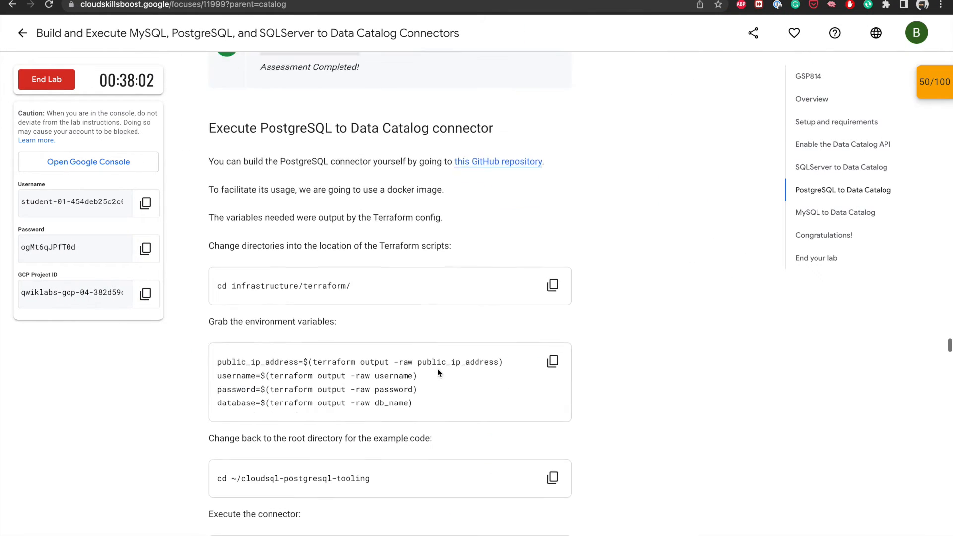
Clear the Cloud Shell terminal and change into the Terraform scripts directory with the lab's cd infrastructure/terraform/ command.
scroll(338, 237, "up", 1)
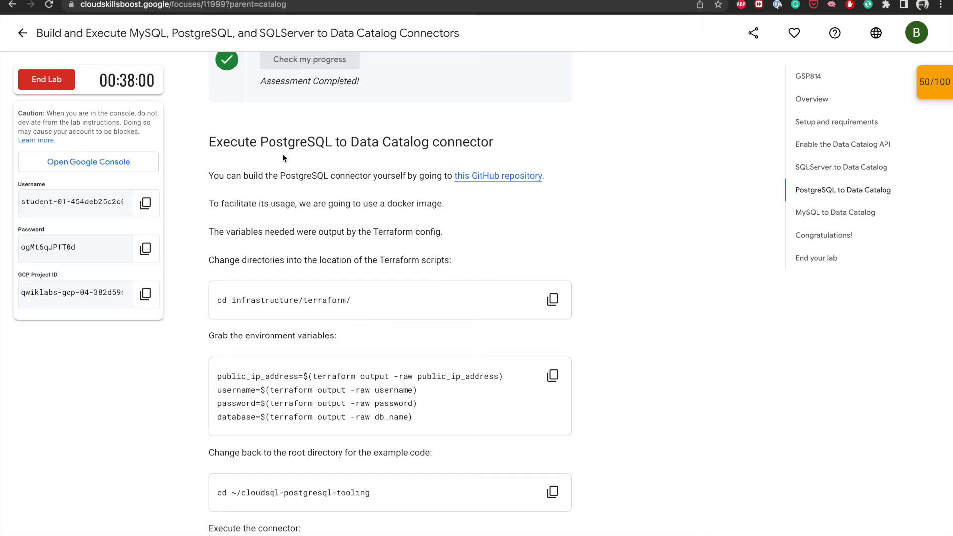
scroll(408, 162, "down", 1)
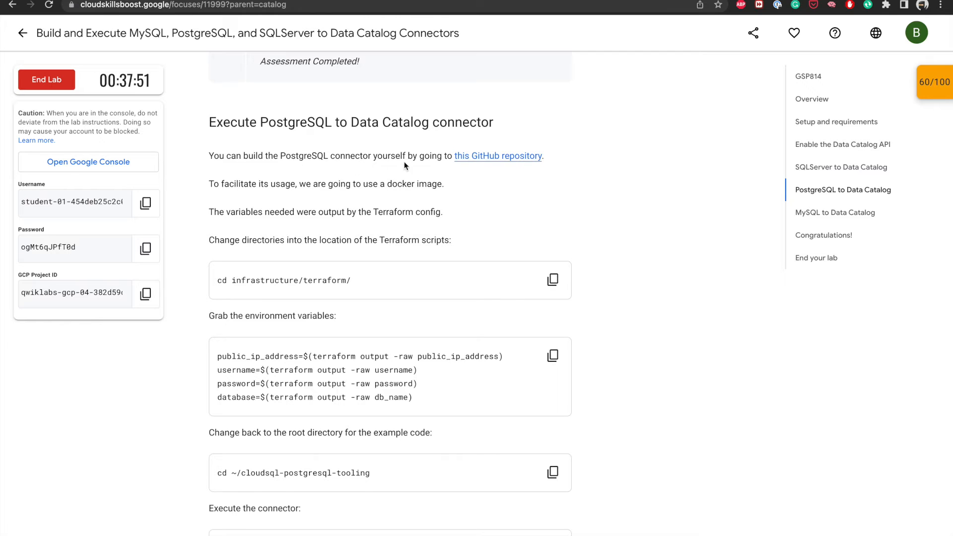
scroll(516, 171, "down", 2)
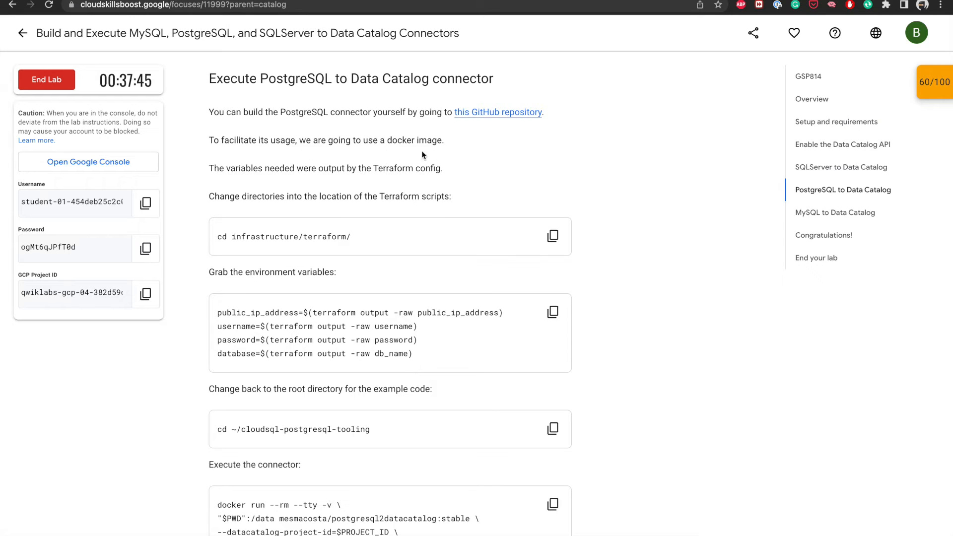
scroll(322, 169, "down", 2)
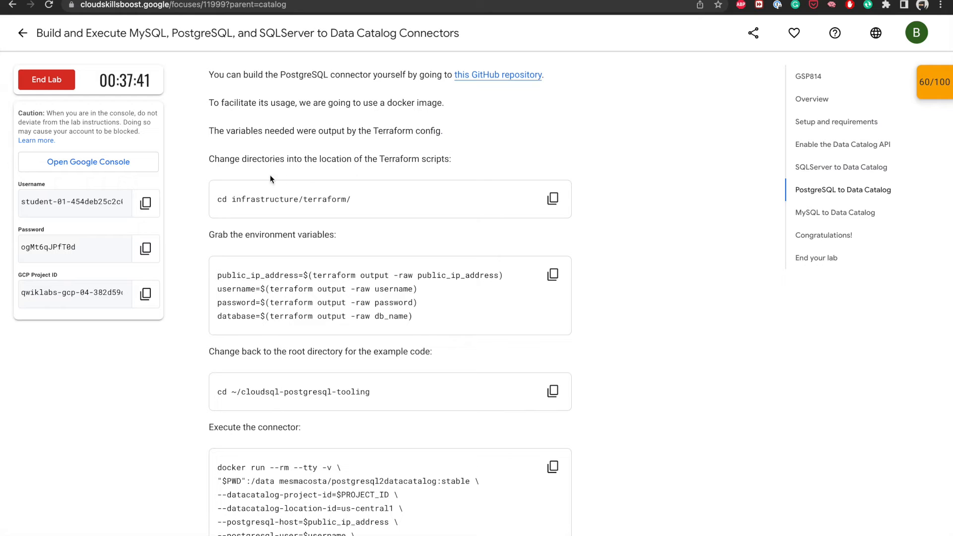
left_click(552, 199)
key("ctrl+Right")
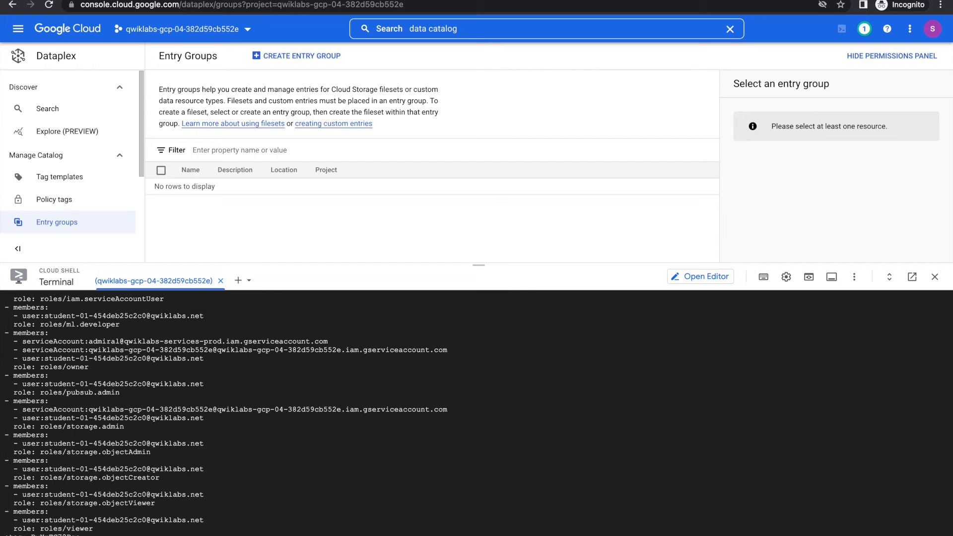
key("ctrl+l")
key("ctrl+v")
key("Return")
Set the public_ip_address, username, password and database variables from the Terraform outputs using the lab's commands in Cloud Shell.
key("ctrl+Left")
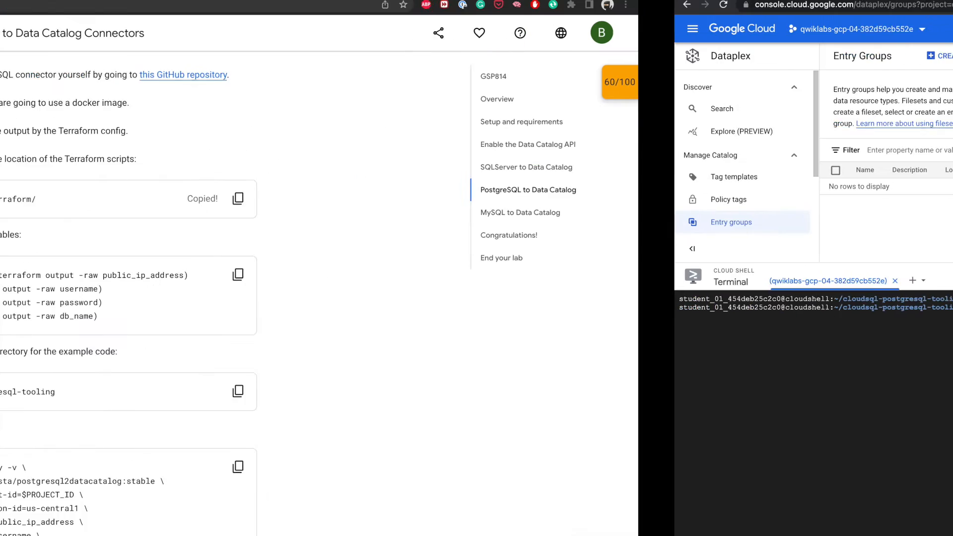
left_click(550, 278)
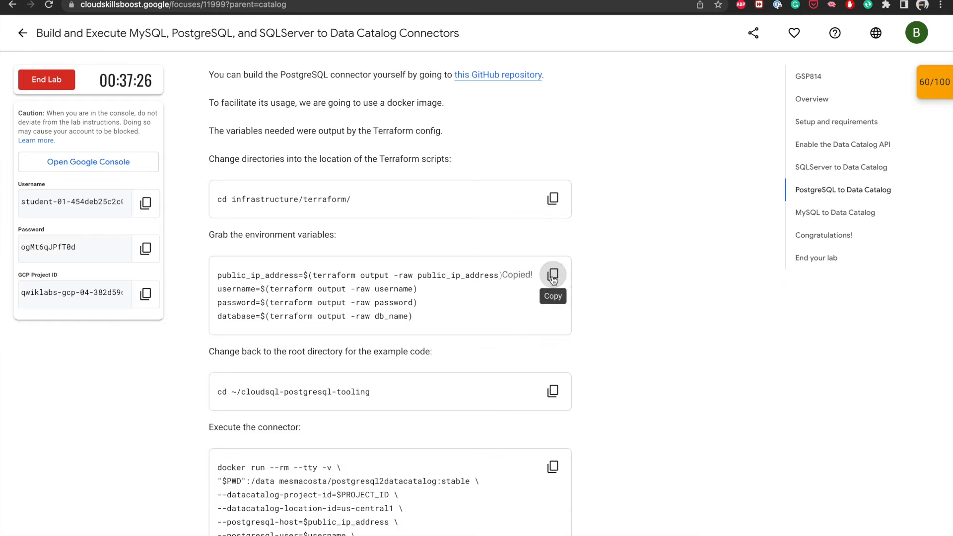
key("ctrl+Right")
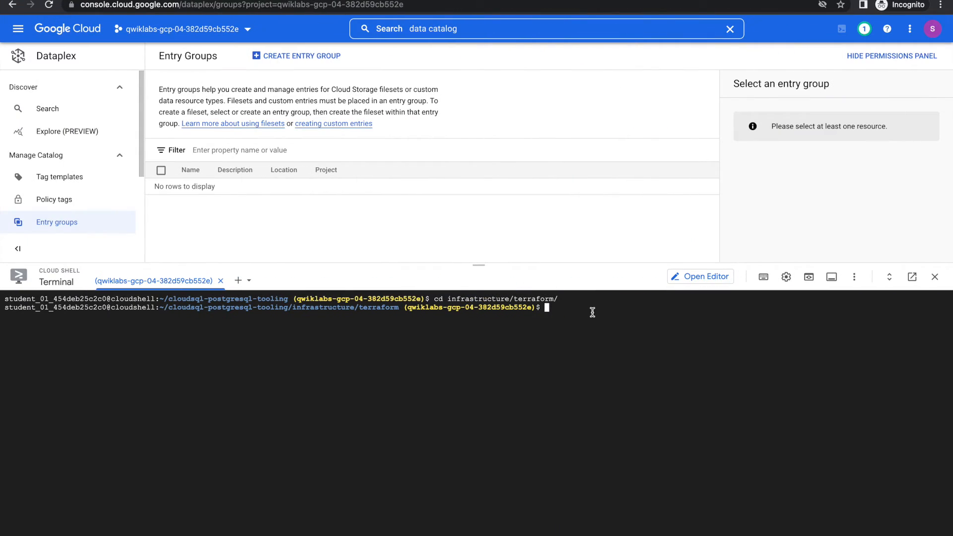
key("ctrl+v")
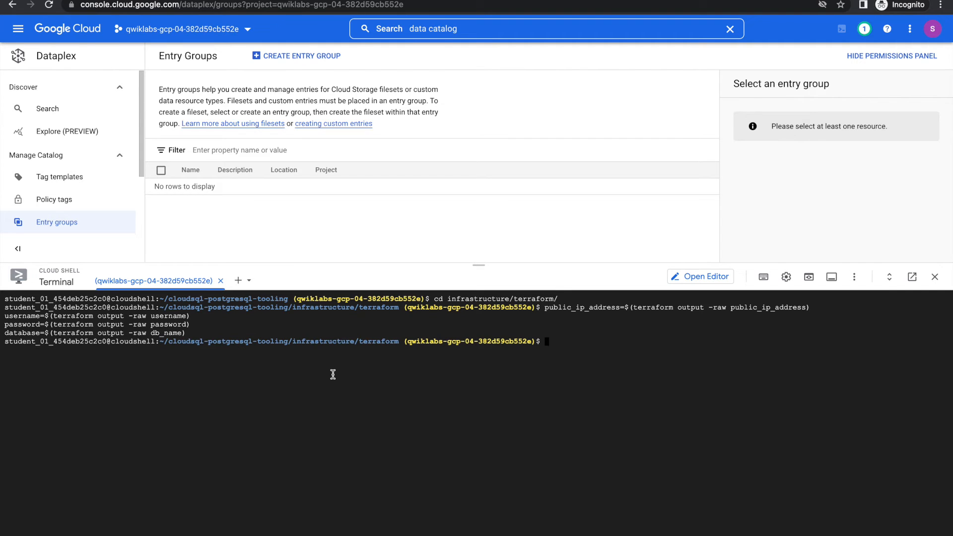
Change back to the example code's root directory with the lab's cd ~/cloudsql-postgresql-tooling command.
key("ctrl+Left")
scroll(498, 378, "down", 3)
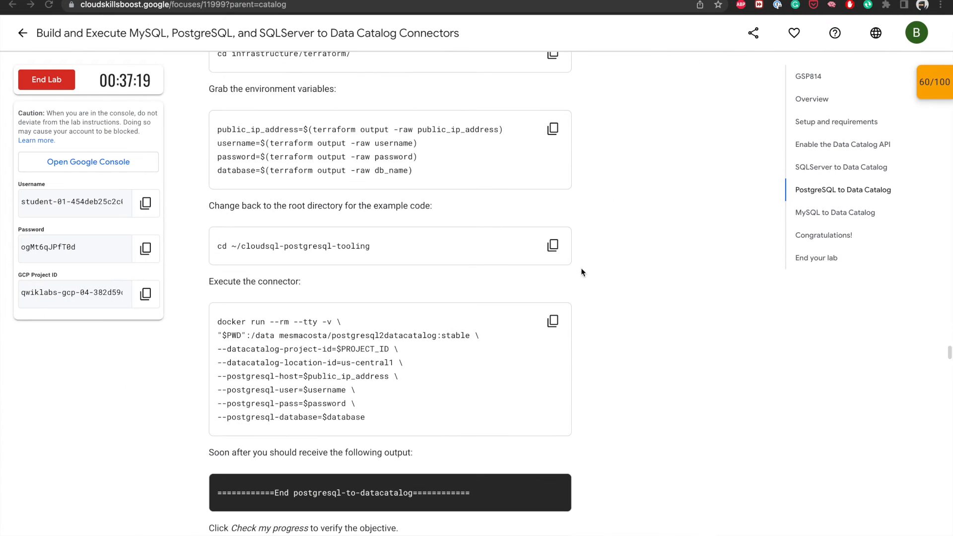
left_click(552, 246)
key("ctrl+Right")
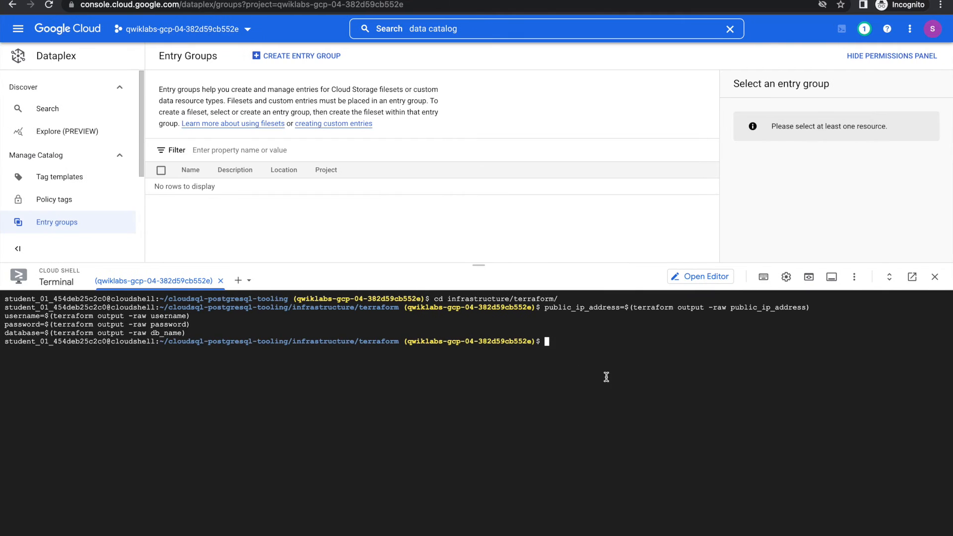
key("super+v")
key("Return")
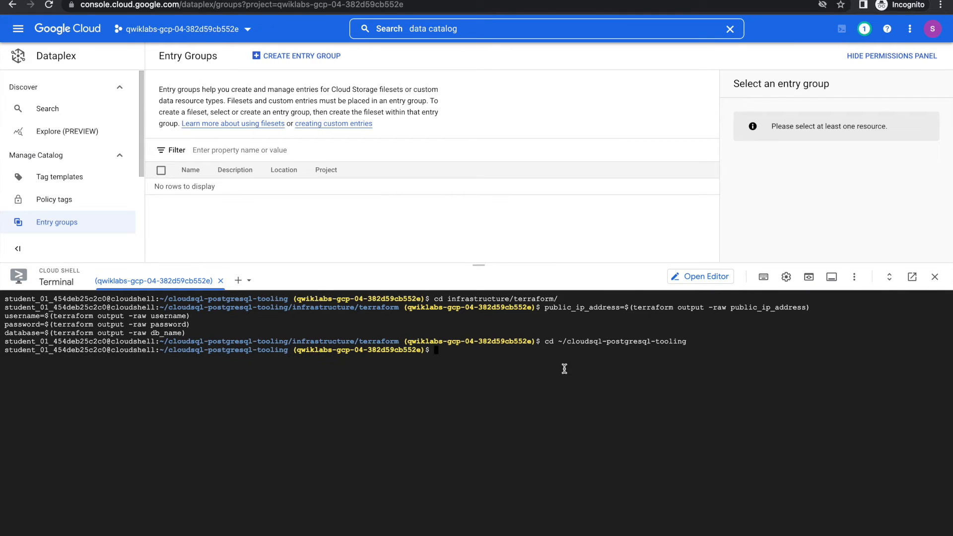
Execute the PostgreSQL connector in Cloud Shell with the lab's docker run command for mesmacosta/postgresql2datacatalog:stable.
key("ctrl+Left")
scroll(516, 352, "down", 3)
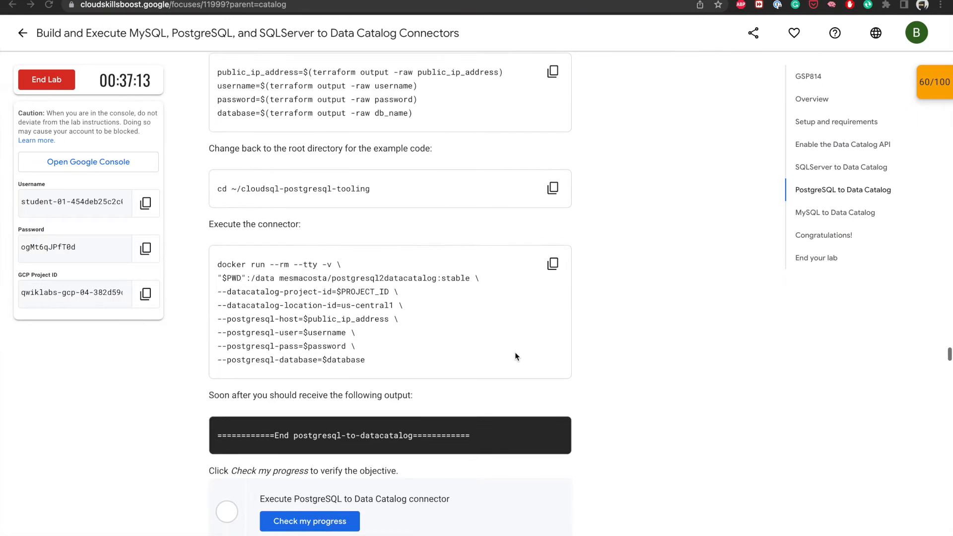
left_click(552, 213)
key("ctrl+Right")
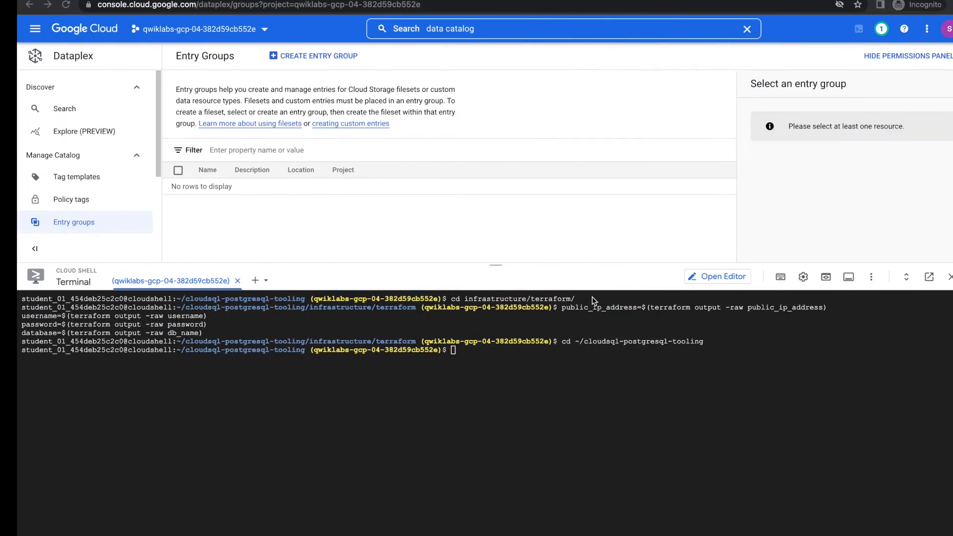
key("super+v")
key("Return")
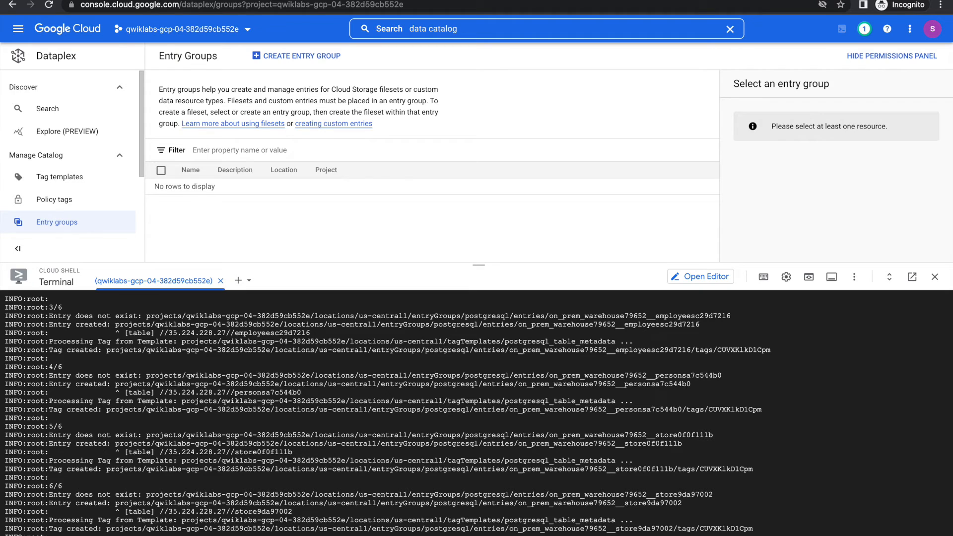
Check the lab progress for the "Execute PostgreSQL to Data Catalog connector" objective, repeating the check as needed.
key("ctrl+Left")
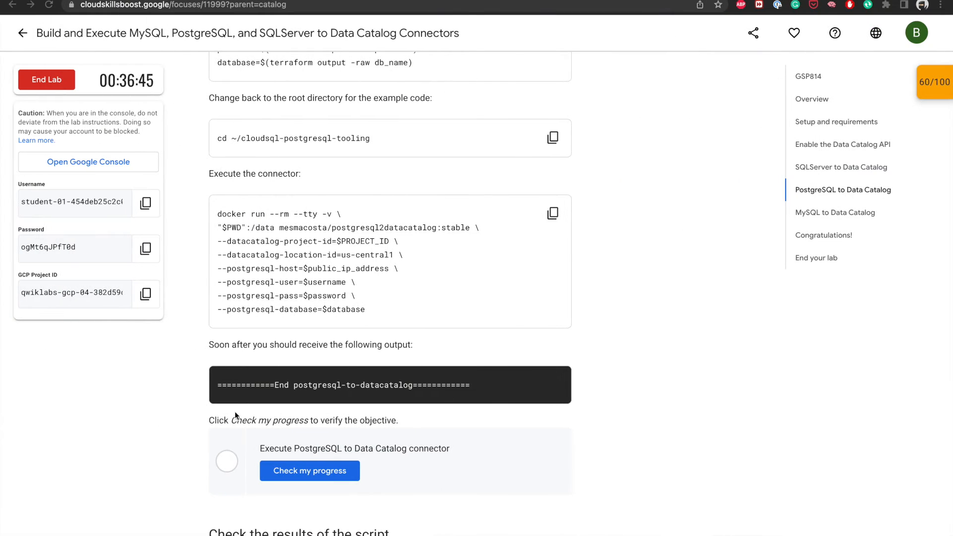
scroll(263, 352, "down", 2)
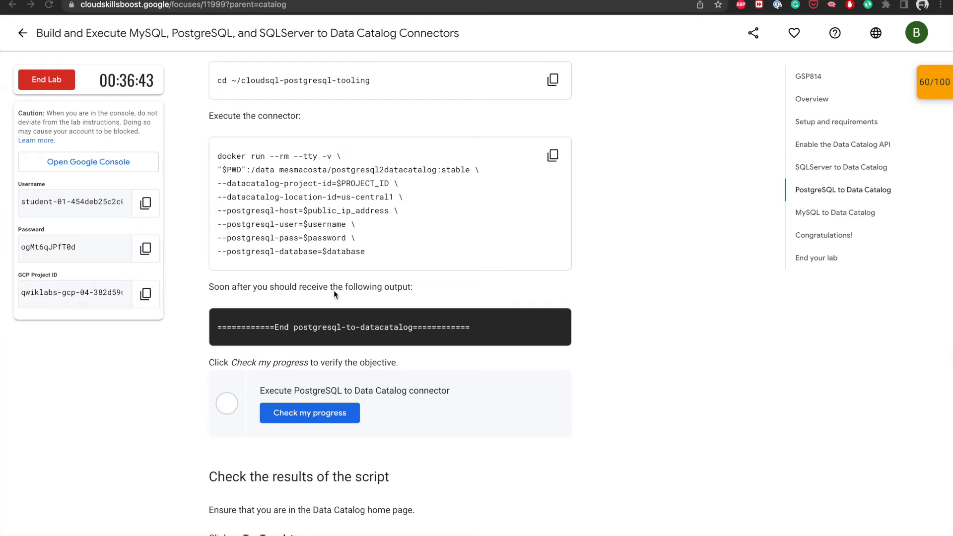
left_click_drag(276, 331, 419, 330)
left_click(432, 336)
left_click(308, 413)
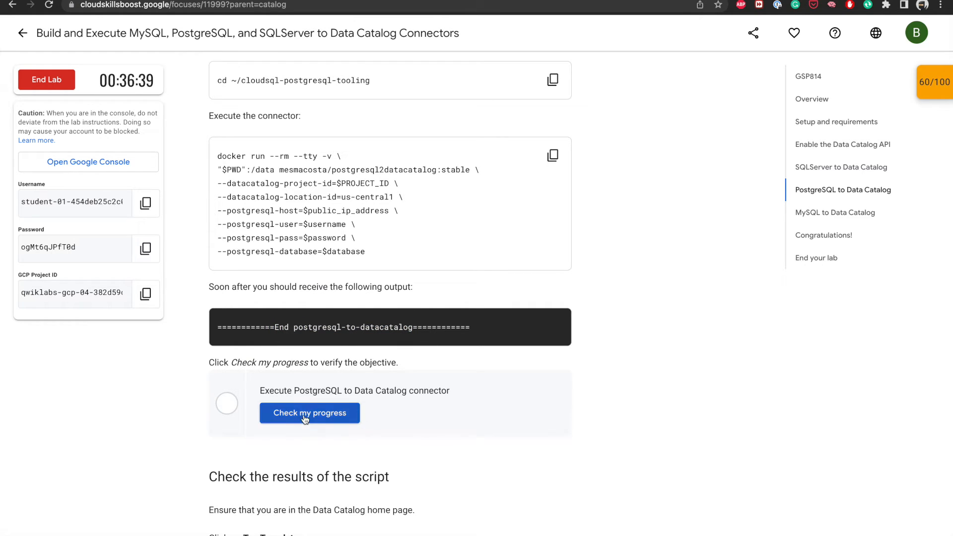
scroll(496, 417, "down", 2)
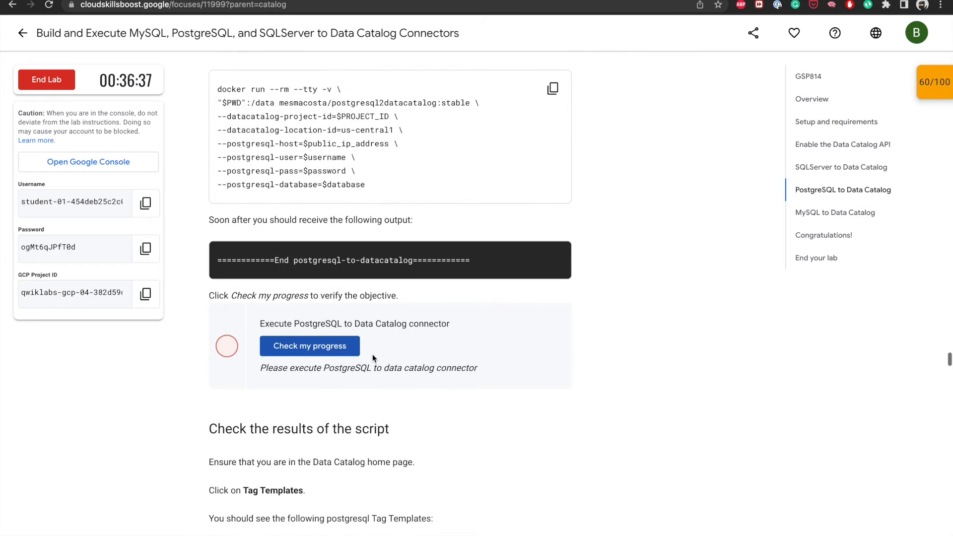
left_click(339, 347)
left_click(340, 352)
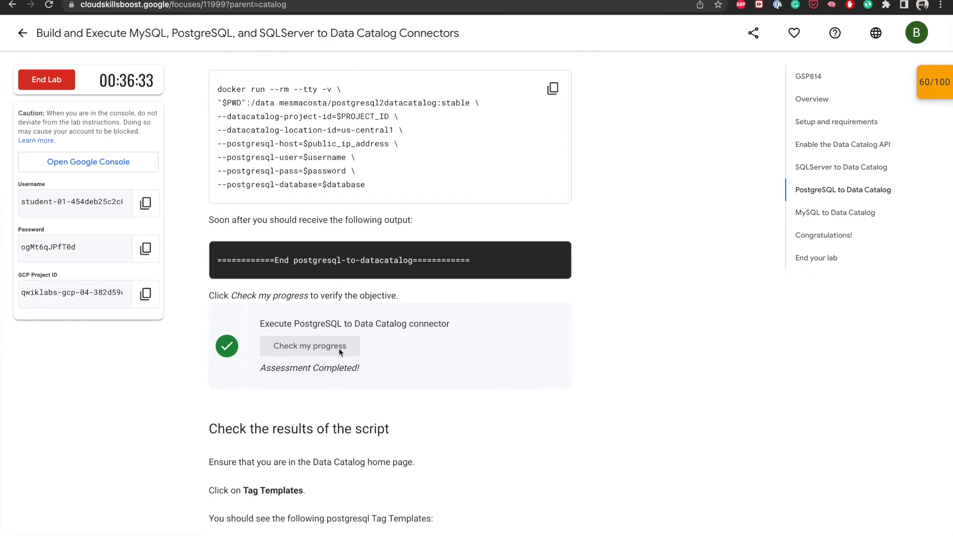
Read the lab's section on checking the script results and open the Dataplex tag templates list to verify the PostgreSQL templates.
scroll(461, 360, "down", 7)
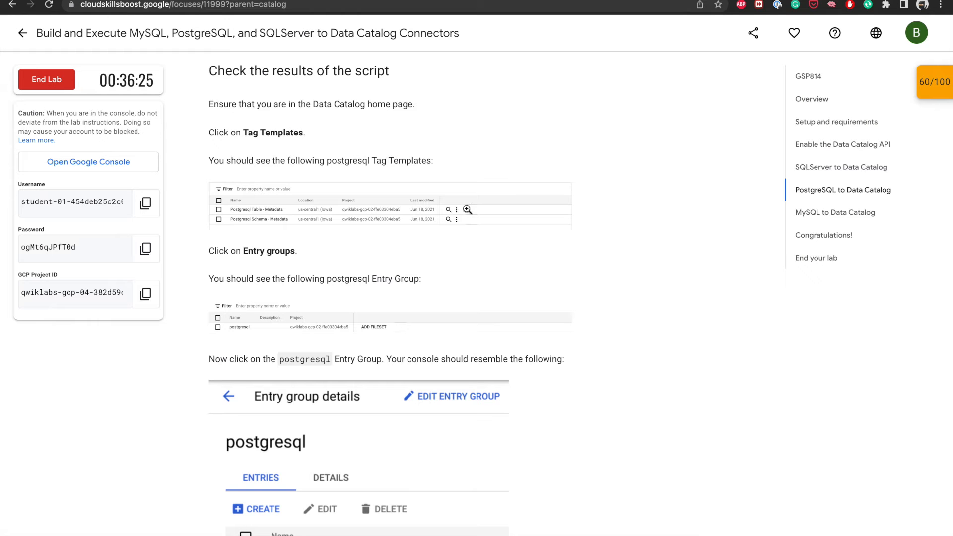
key("ctrl+Right")
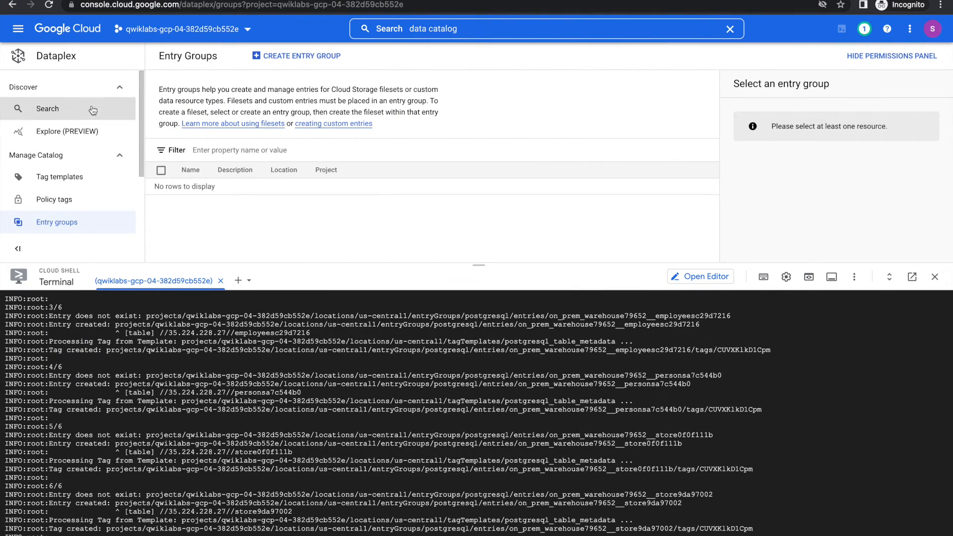
left_click(57, 181)
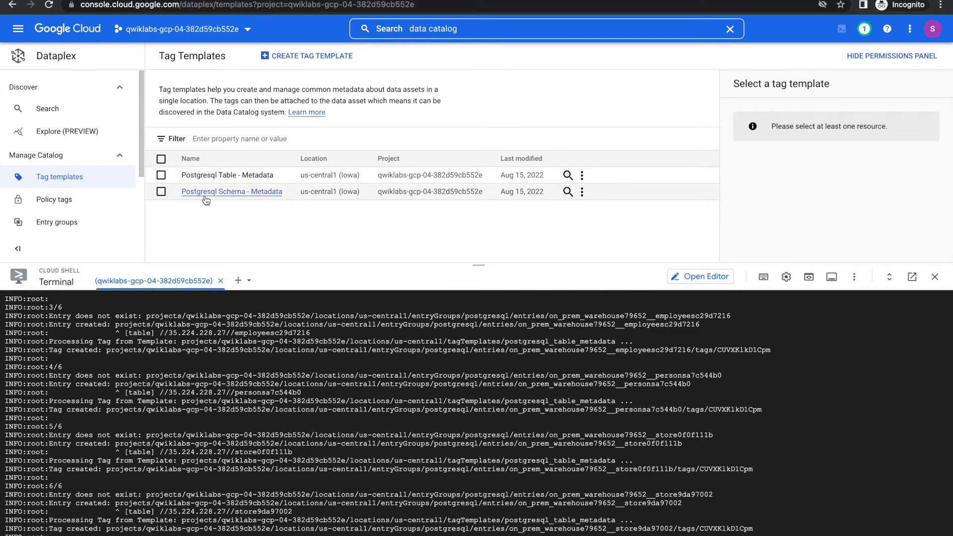
Follow the lab's next check by listing the Dataplex entry groups and opening the postgresql entry group's details.
key("ctrl+Left")
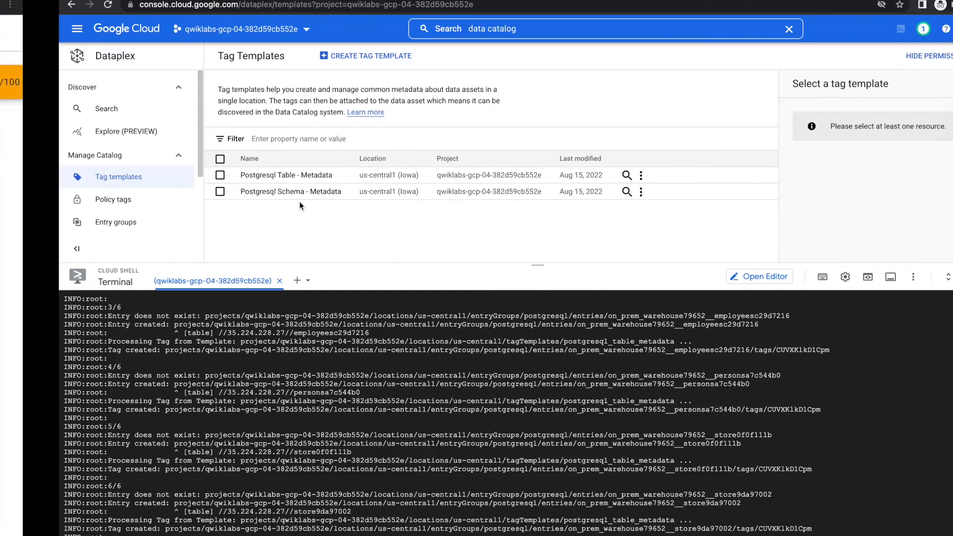
scroll(330, 323, "down", 2)
scroll(330, 328, "up", 1)
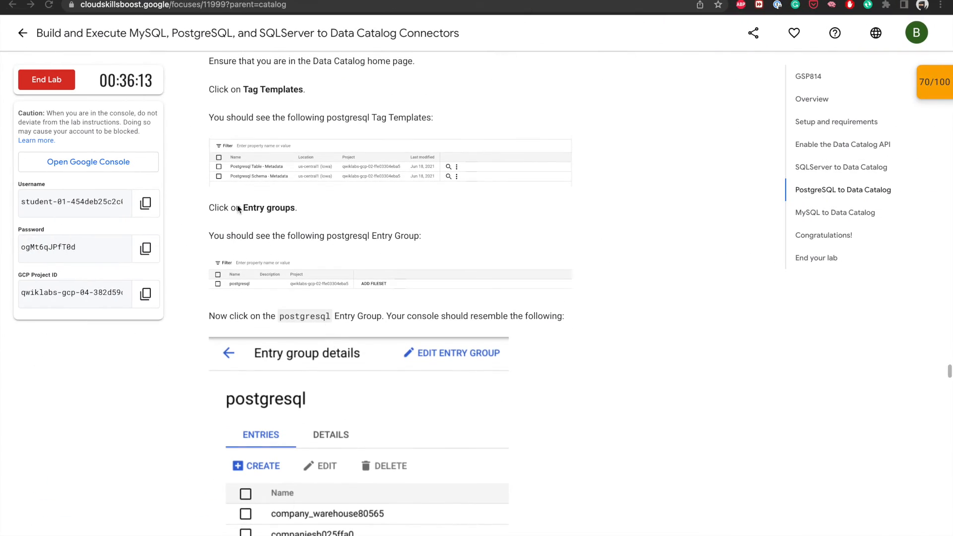
key("ctrl+Right")
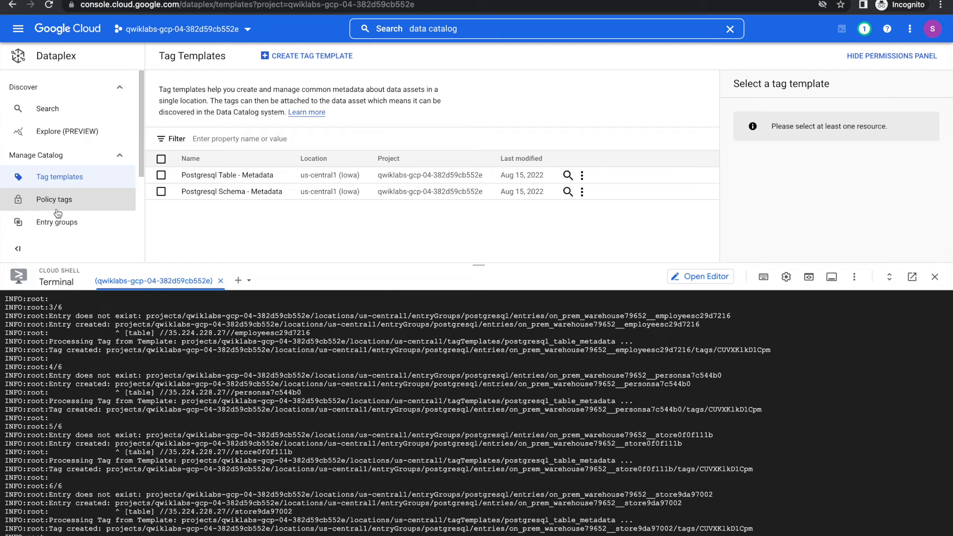
scroll(60, 215, "down", 1)
left_click(57, 162)
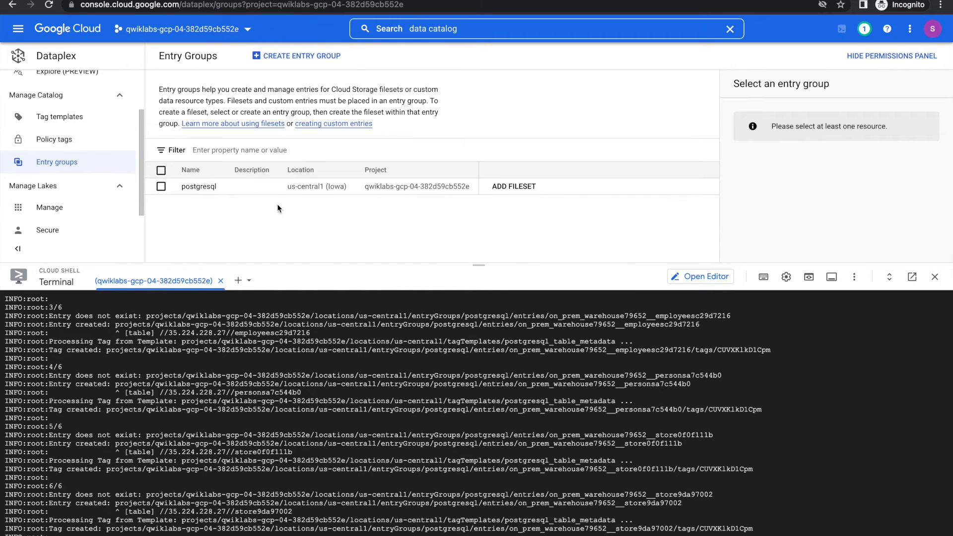
left_click(199, 186)
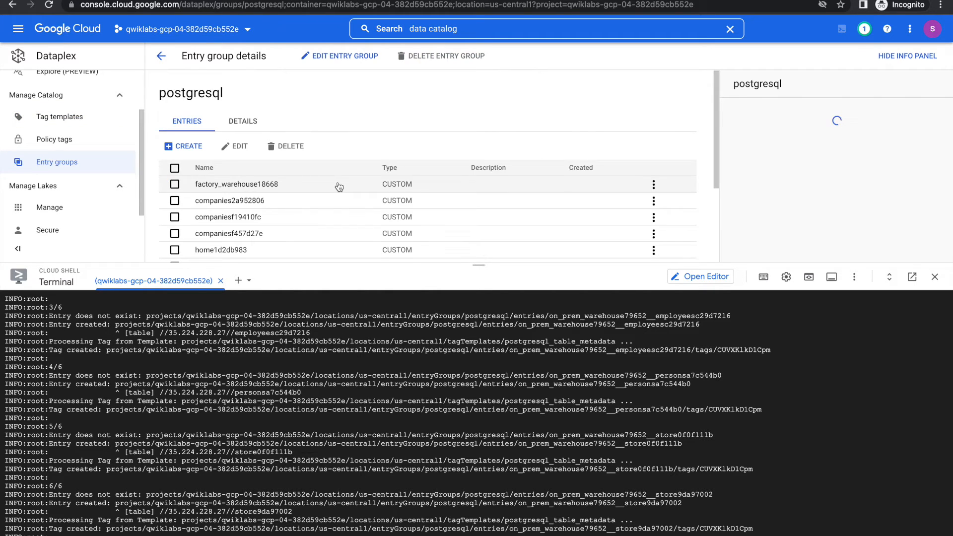
Enlarge the console area above Cloud Shell to show the postgresql entries, and compare them with the lab's reference image.
scroll(339, 187, "down", 1)
left_click_drag(479, 265, 479, 400)
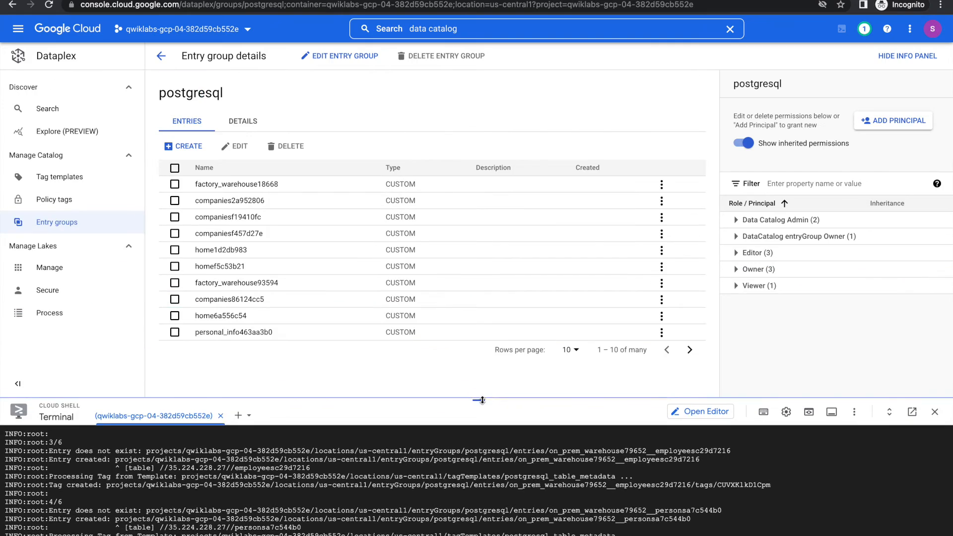
scroll(351, 382, "down", 1)
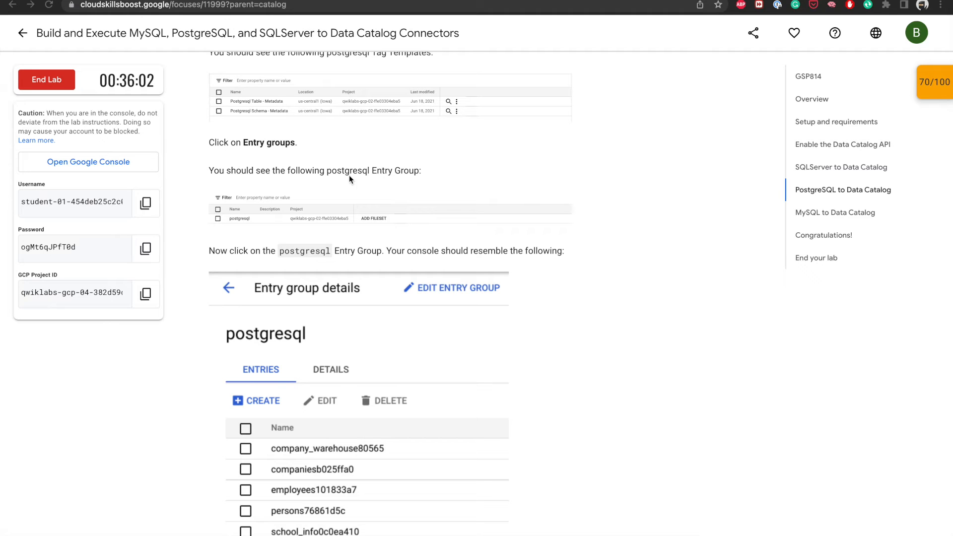
scroll(329, 246, "down", 2)
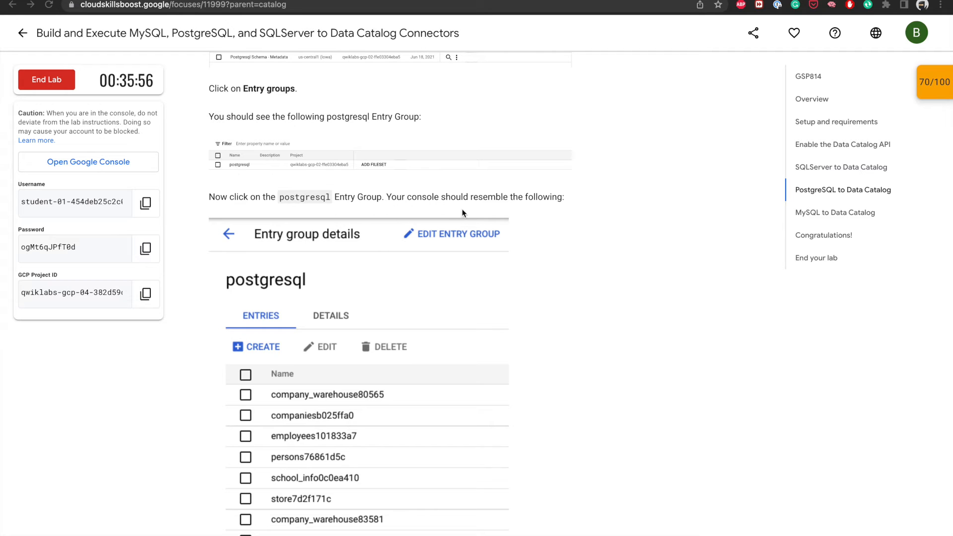
scroll(536, 230, "down", 2)
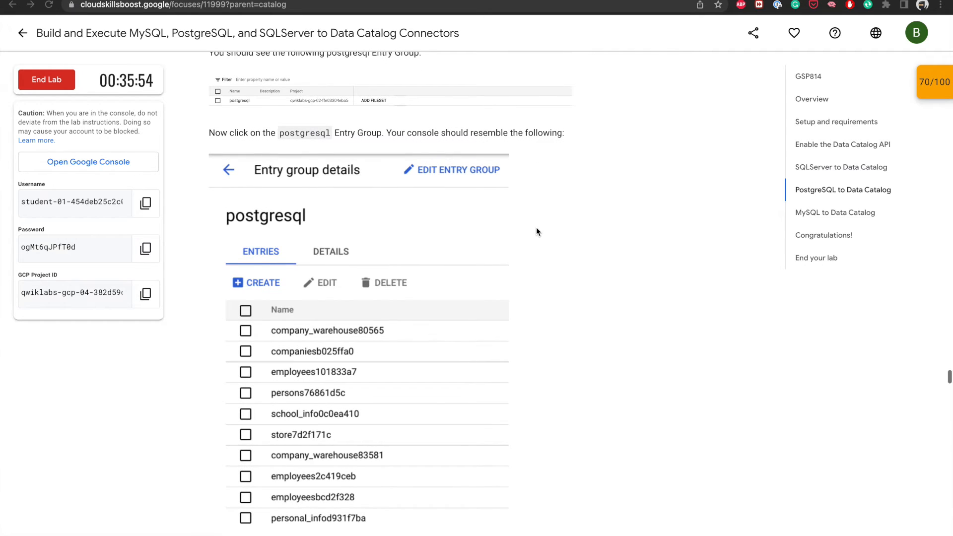
Read the lab's custom entry instructions, then open the factory_warehouse93594 entry in the postgresql entry group and view its details and tags.
scroll(536, 231, "down", 5)
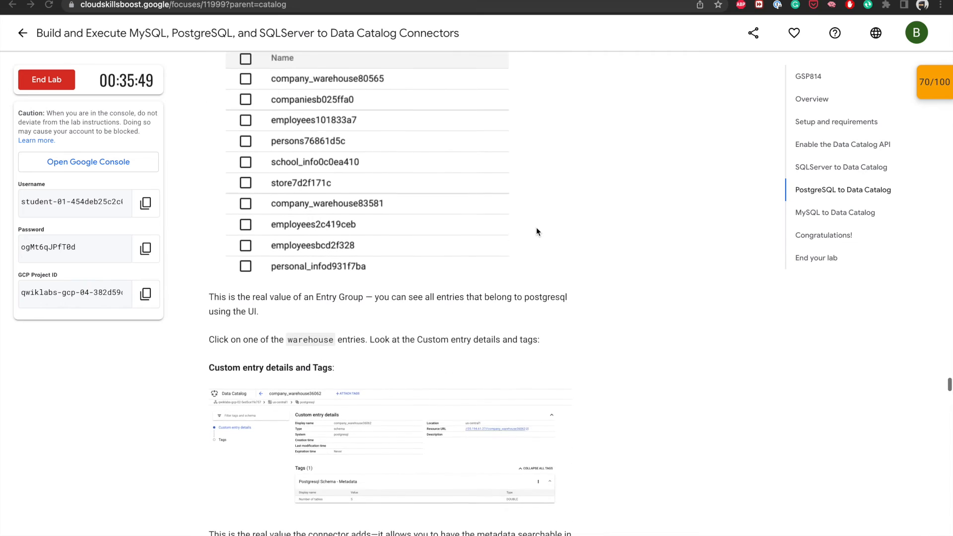
scroll(537, 231, "down", 1)
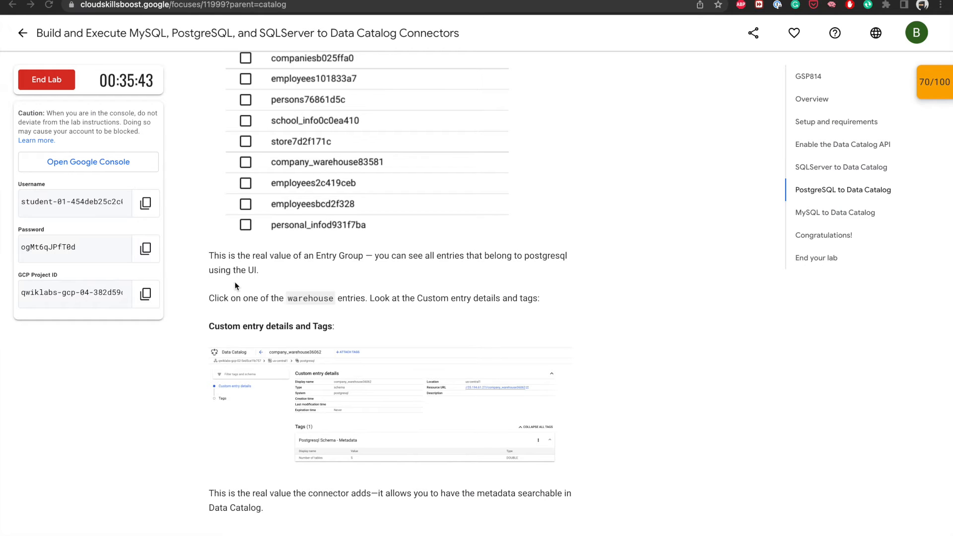
scroll(266, 278, "down", 1)
scroll(266, 281, "down", 3)
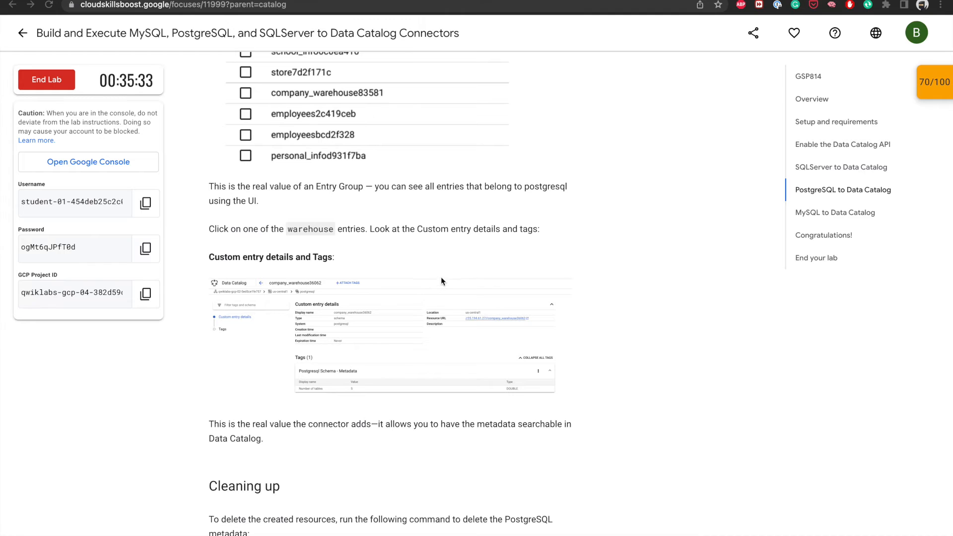
key("ctrl+Right")
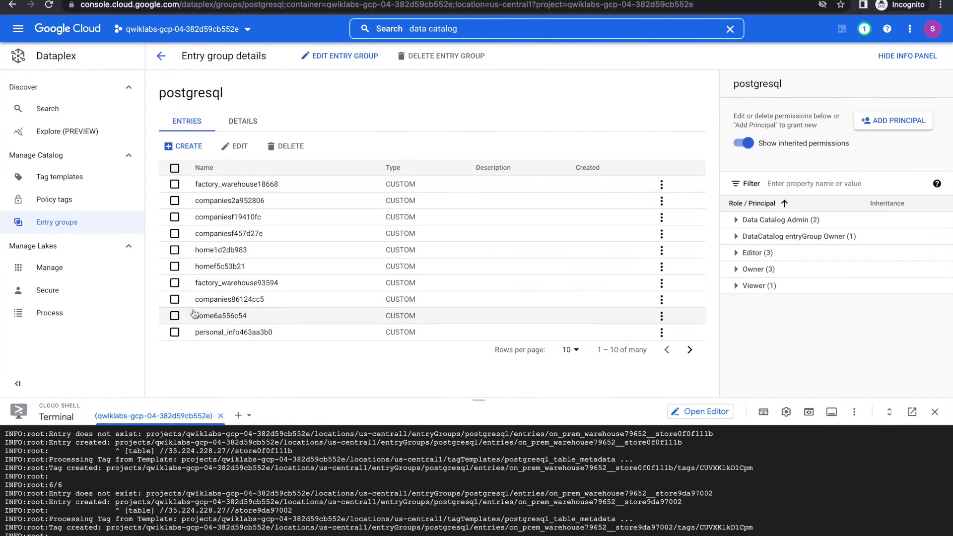
left_click(206, 283)
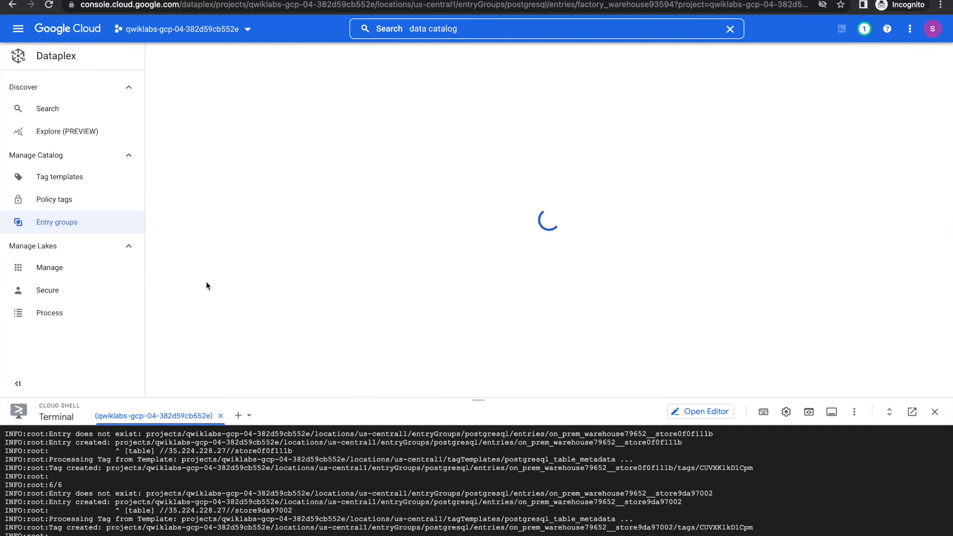
scroll(327, 268, "down", 1)
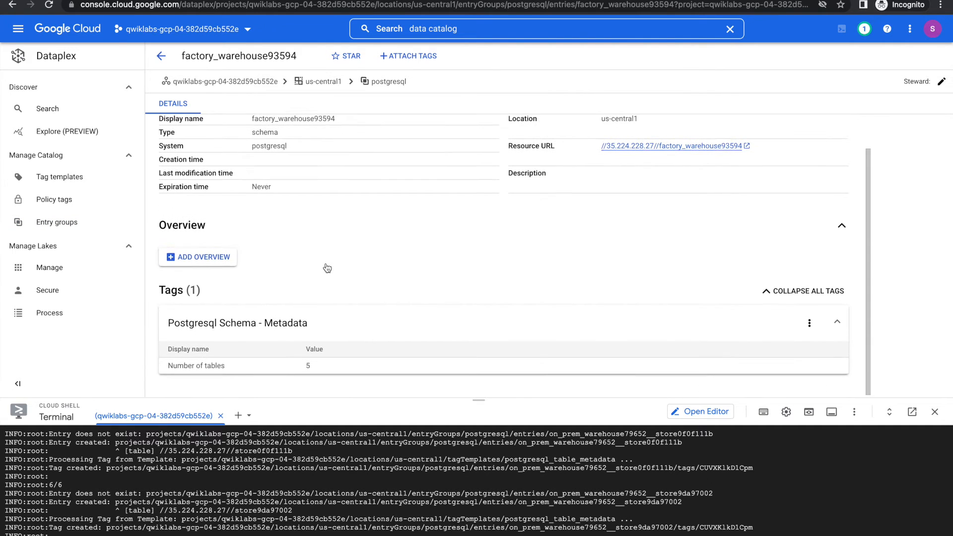
Copy the lab's PostgreSQL metadata cleanup command and run ./cleanup-db.sh in an enlarged, cleared Cloud Shell terminal.
key("ctrl+Left")
scroll(363, 352, "down", 5)
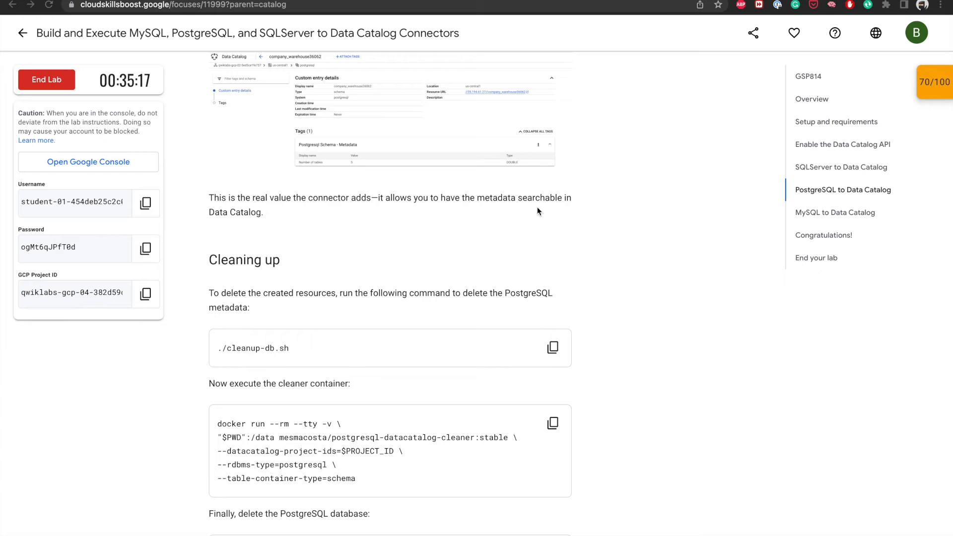
scroll(292, 241, "down", 2)
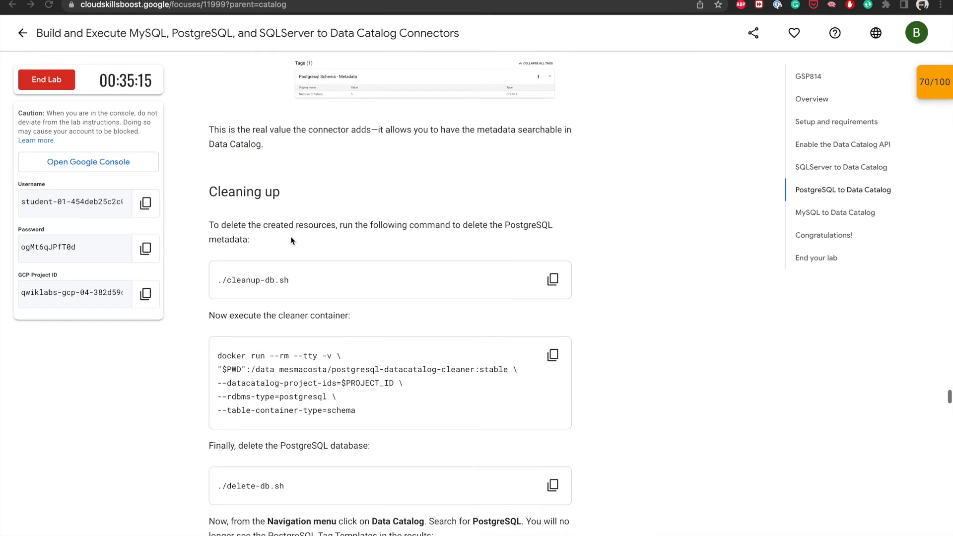
left_click(553, 279)
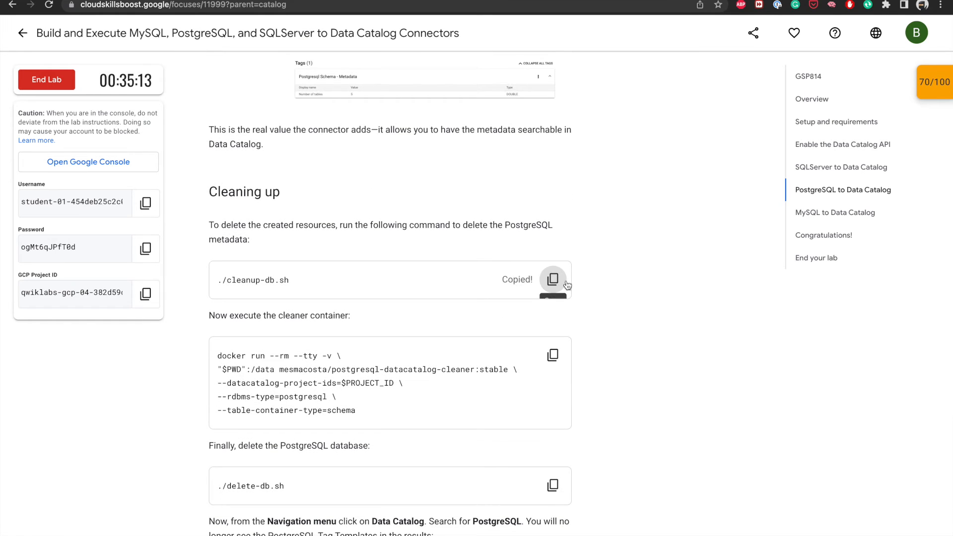
key("ctrl+Right")
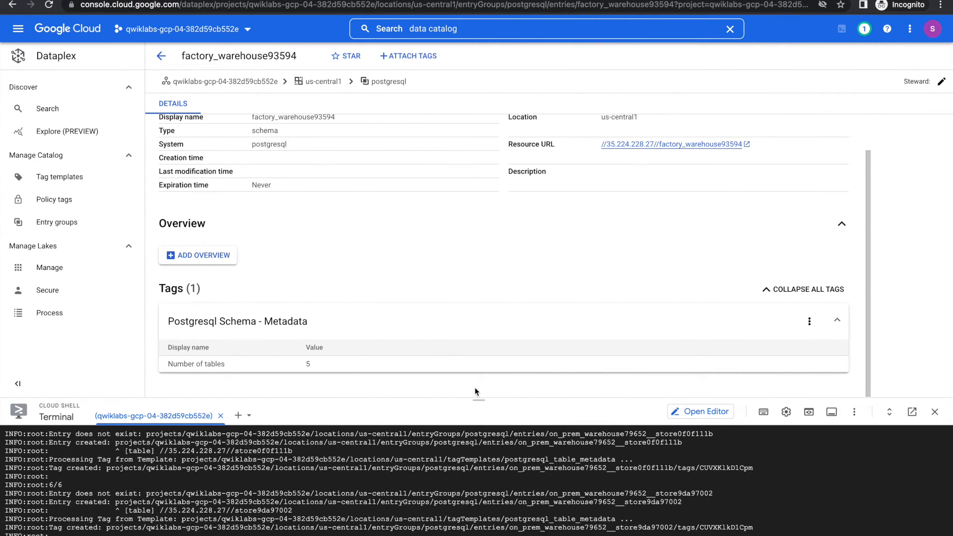
left_click_drag(478, 400, 484, 255)
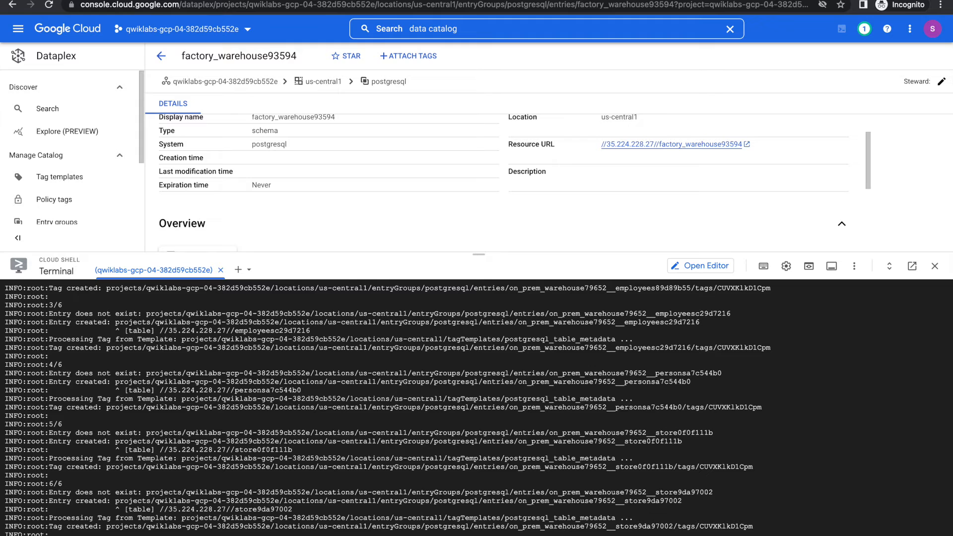
key("ctrl+l")
key("ctrl+v")
key("Return")
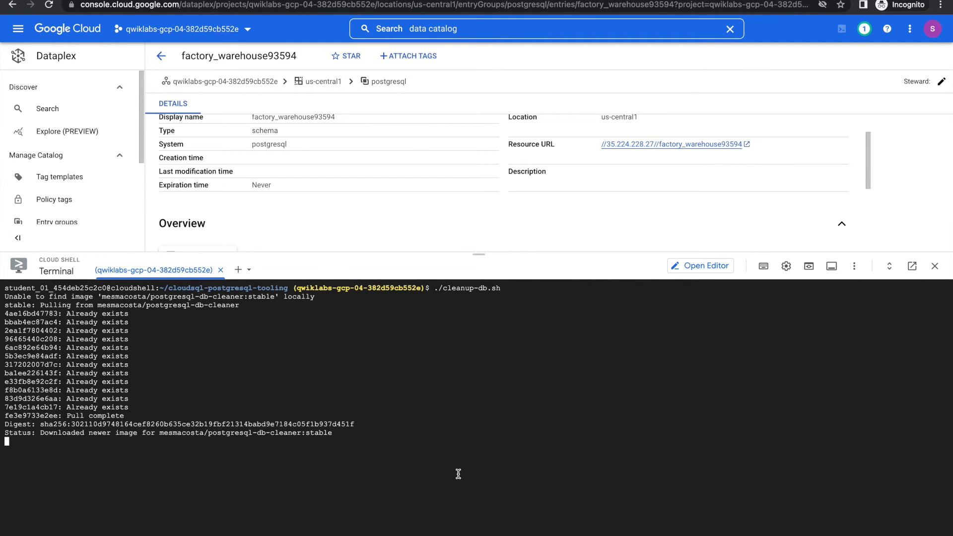
Copy the lab's docker command and run the mesmacosta/postgresql-datacatalog-cleaner:stable container in Cloud Shell, clearing the terminal once it finishes.
key("ctrl+Left")
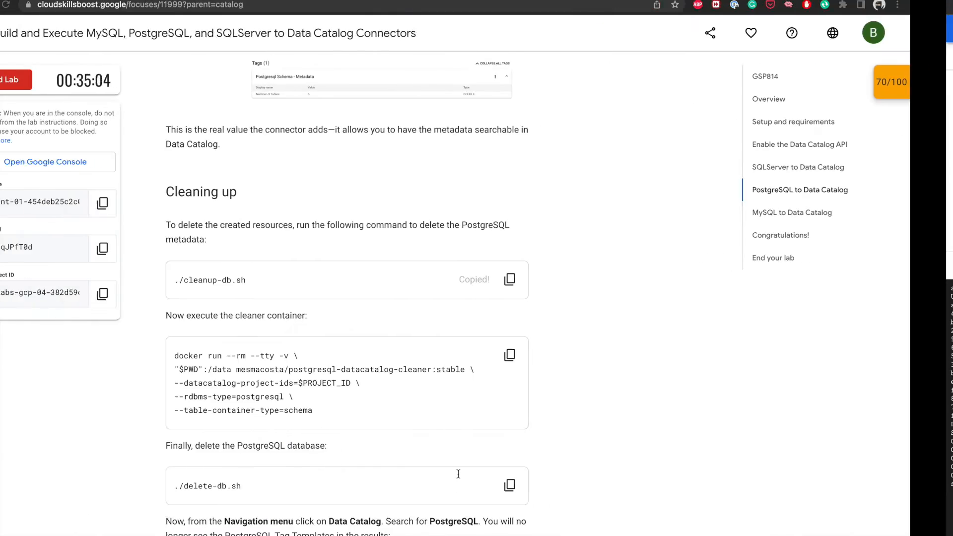
scroll(435, 403, "down", 2)
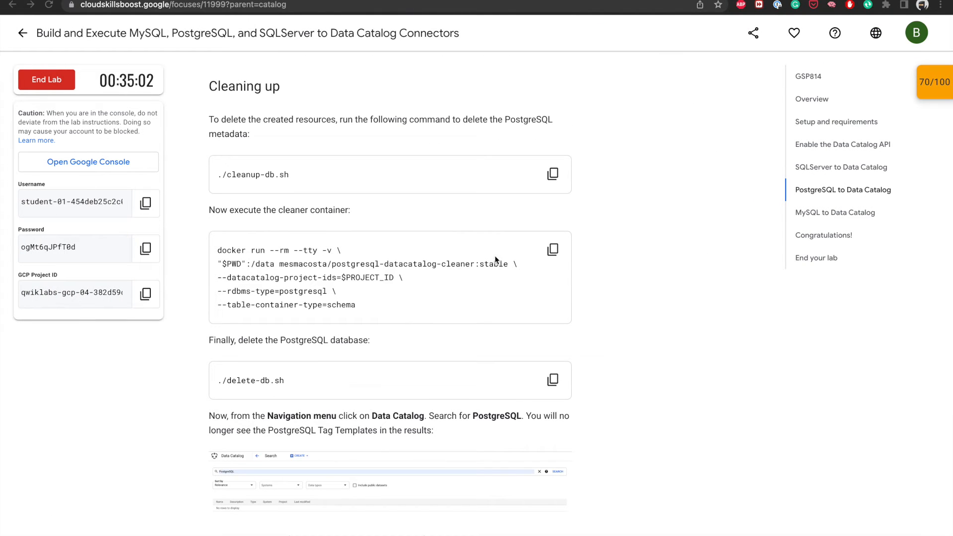
left_click(552, 249)
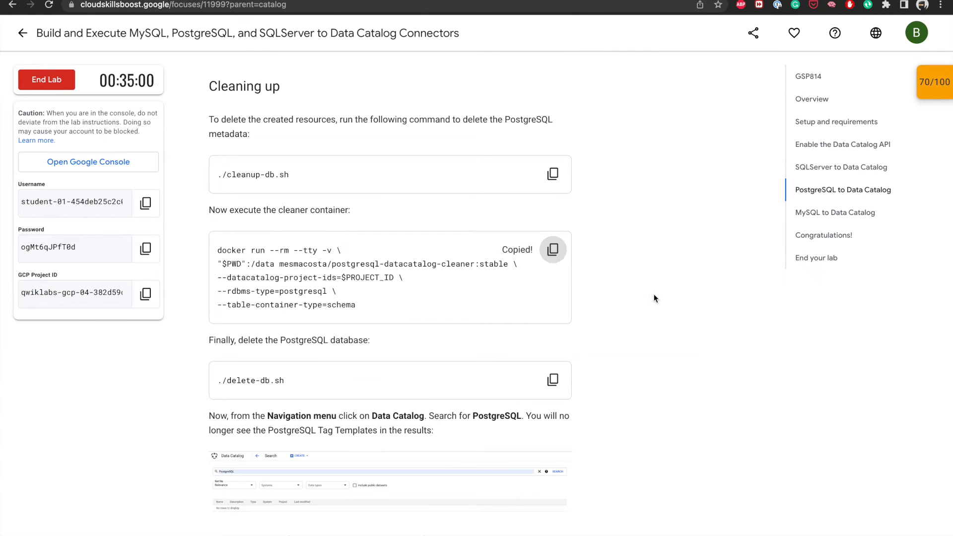
key("ctrl+Right")
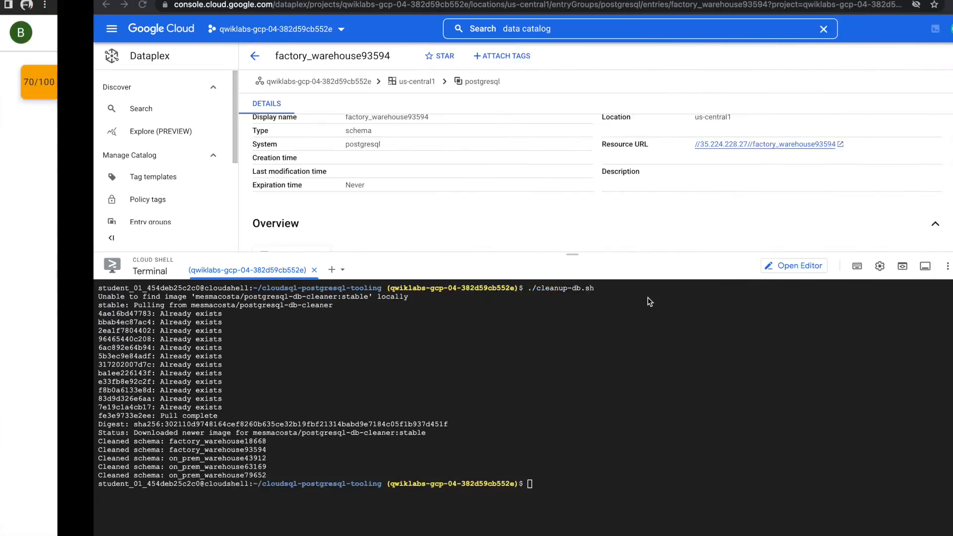
key("ctrl+v")
key("Return")
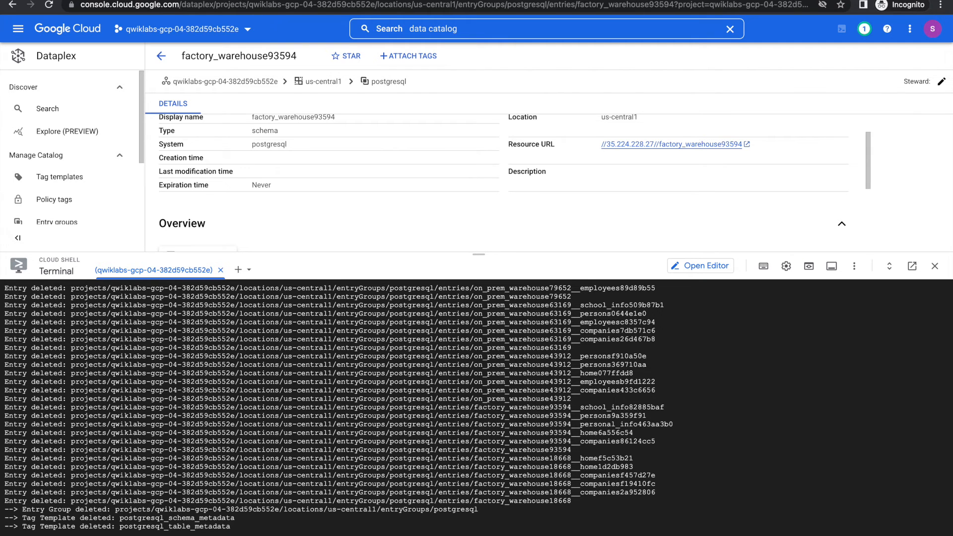
key("ctrl+l")
Copy the lab's database deletion command and run ./delete-db.sh in Cloud Shell to delete the PostgreSQL database.
key("ctrl+Left")
scroll(533, 490, "down", 2)
scroll(533, 490, "down", 2)
left_click(552, 231)
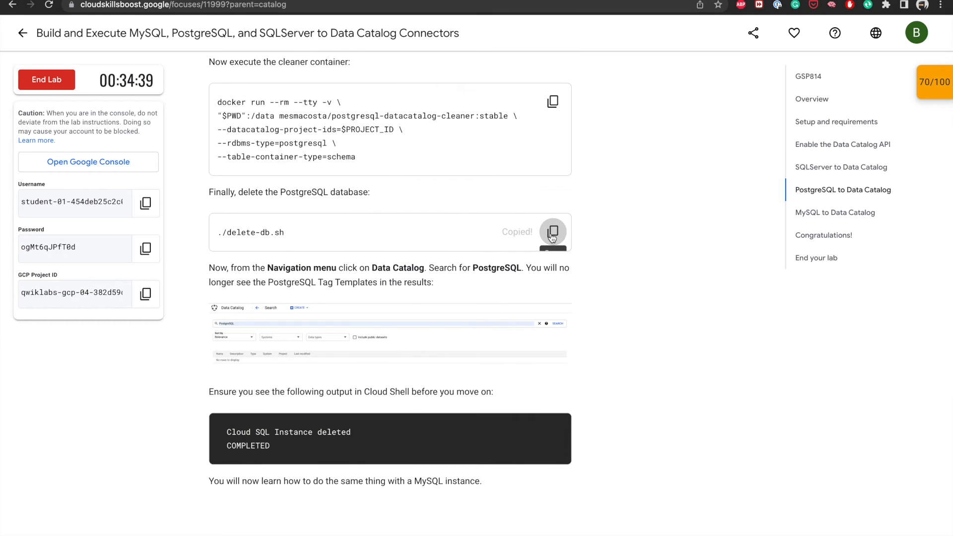
key("ctrl+Right")
key("super+v")
key("Return")
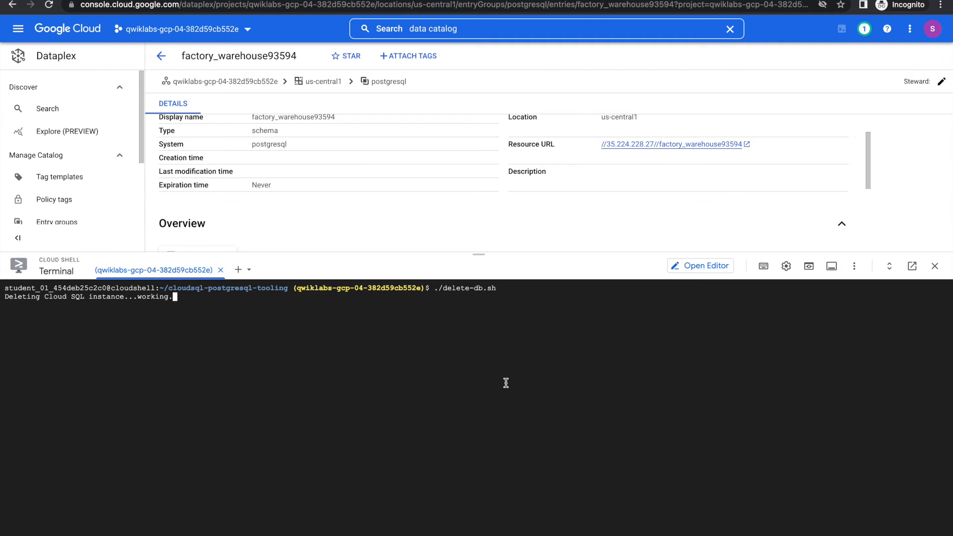
Read the lab's expected output for the PostgreSQL database deletion and check the script's progress in Cloud Shell.
key("ctrl+Left")
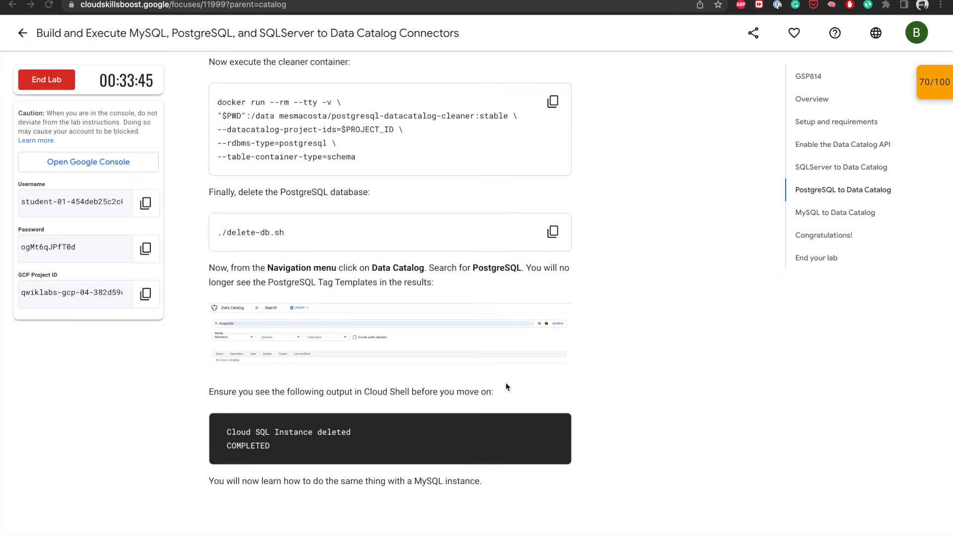
scroll(506, 382, "down", 1)
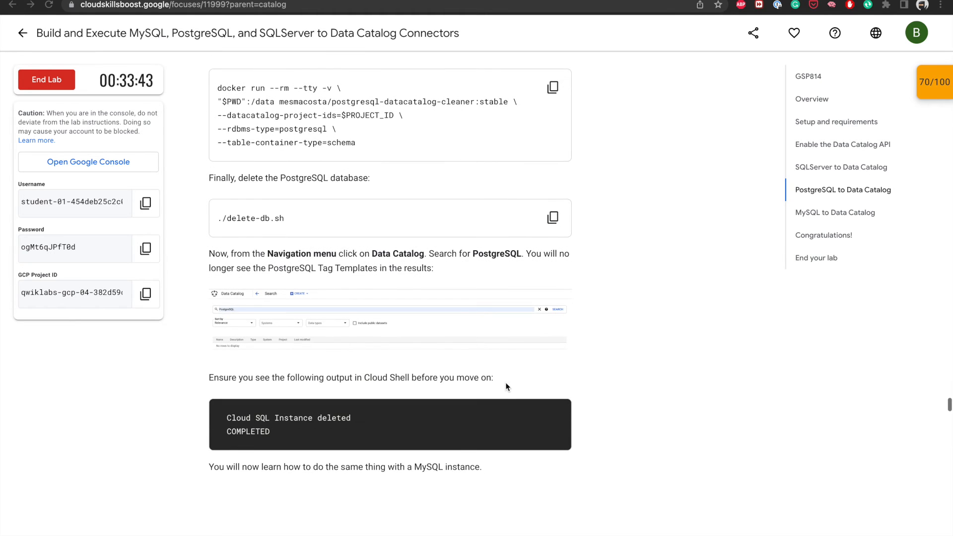
key("ctrl+Right")
key("ctrl+Left")
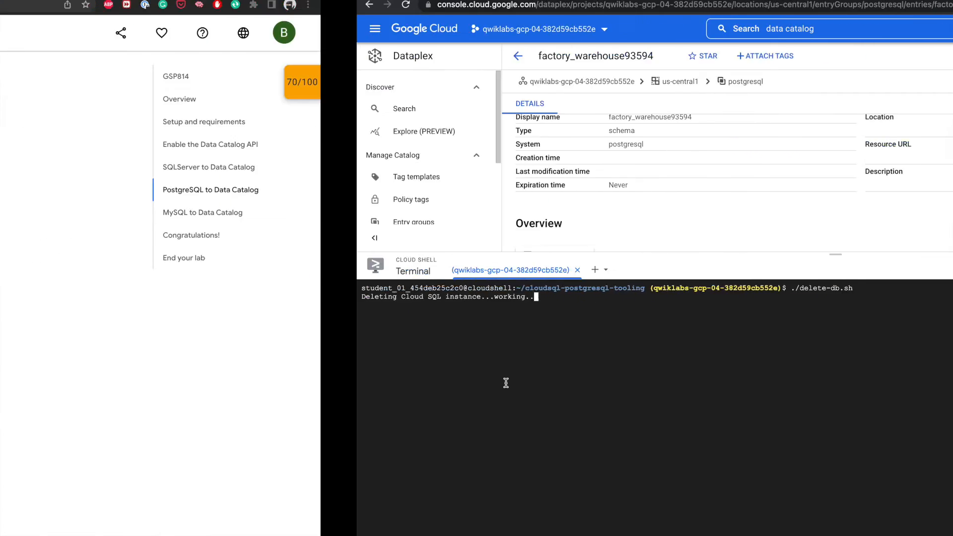
scroll(505, 382, "down", 5)
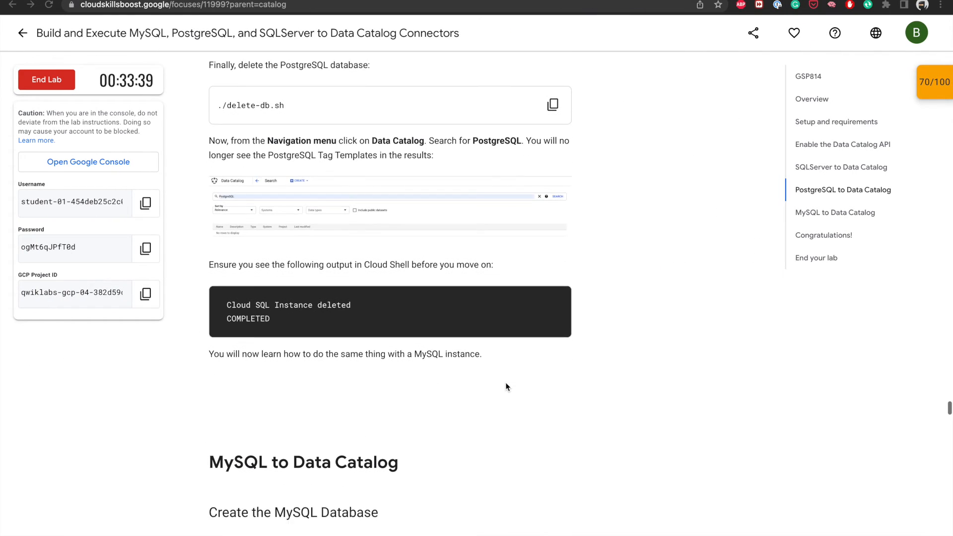
scroll(505, 382, "up", 4)
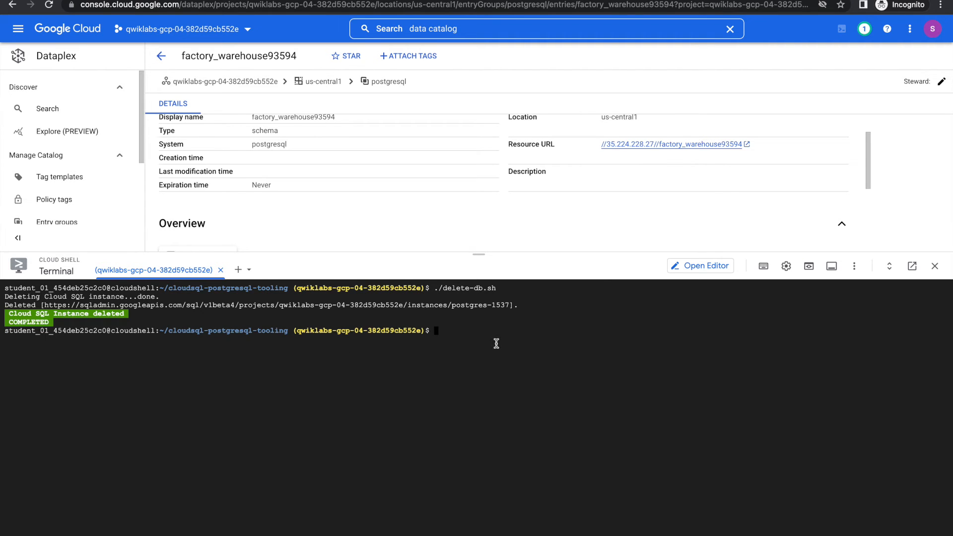
Enlarge the console area above Cloud Shell and open the Dataplex tag templates list to check for leftover PostgreSQL templates.
key("ctrl+Left")
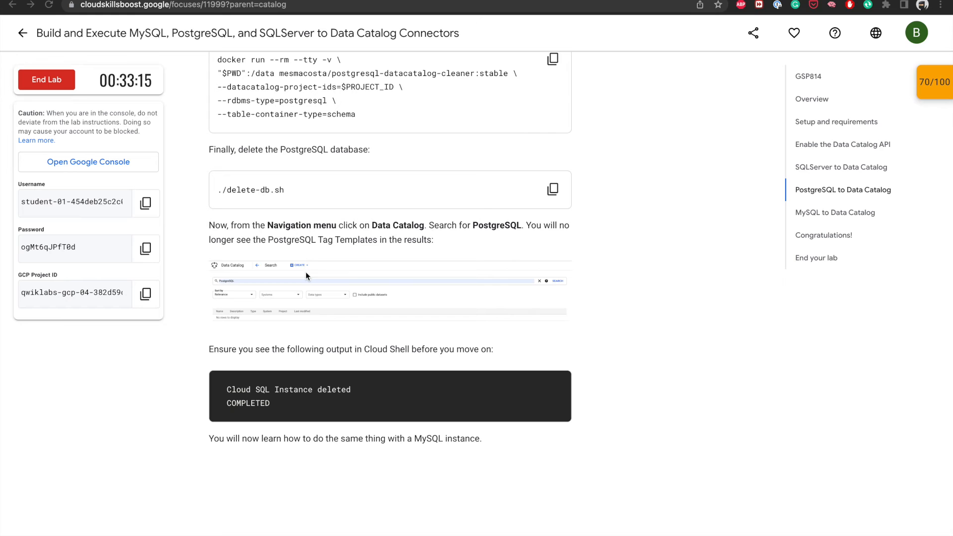
key("ctrl+Right")
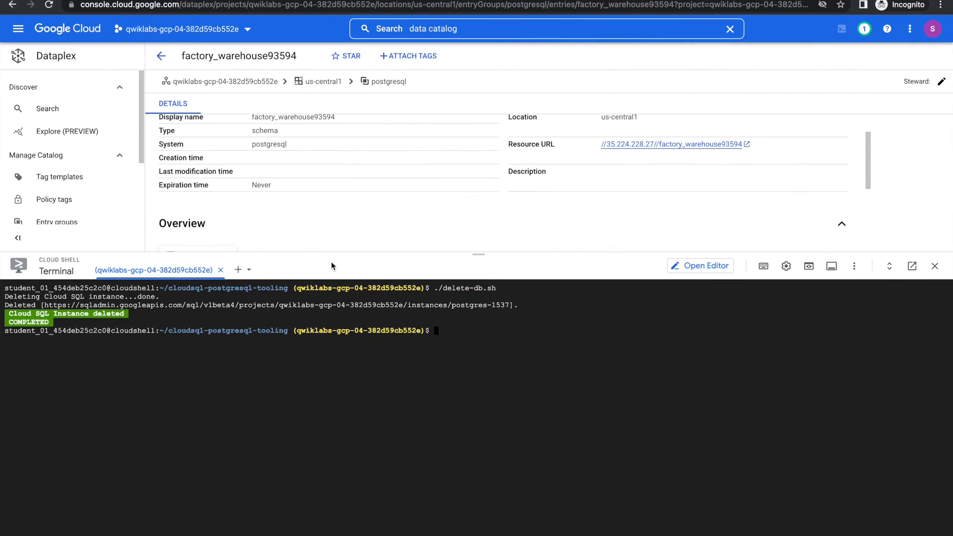
left_click_drag(475, 256, 477, 320)
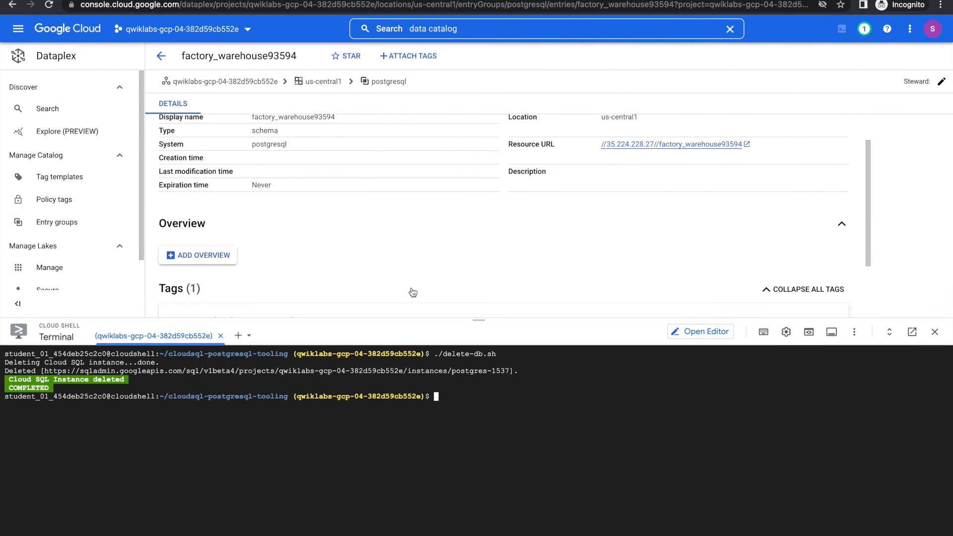
left_click(57, 186)
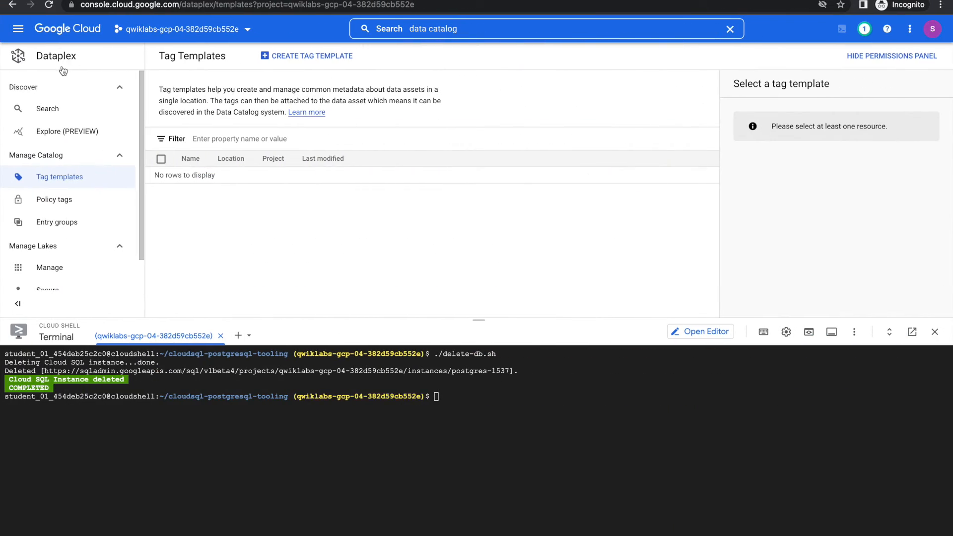
Continue to the lab's MySQL to Data Catalog section, clear the Cloud Shell terminal and return to the home directory with cd.
key("ctrl+Left")
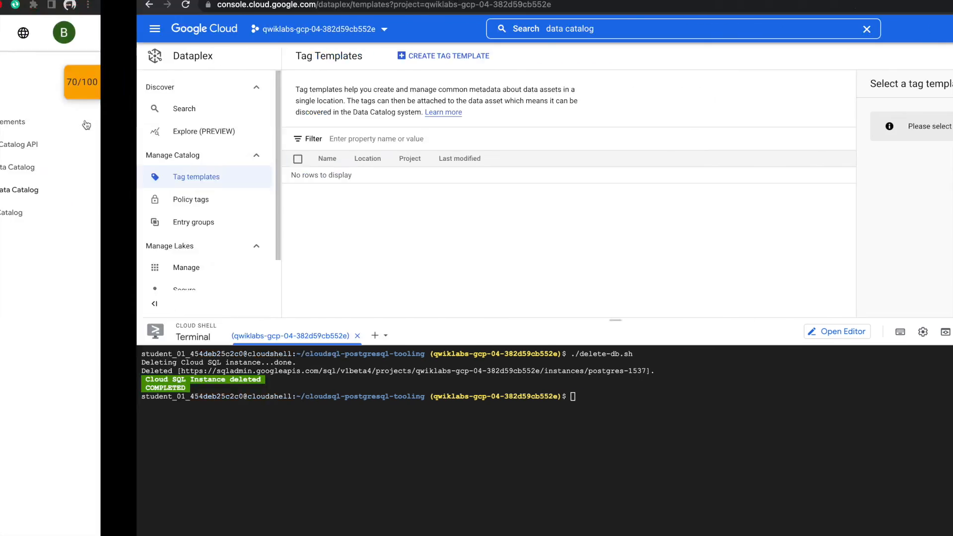
scroll(371, 342, "down", 5)
scroll(372, 341, "down", 6)
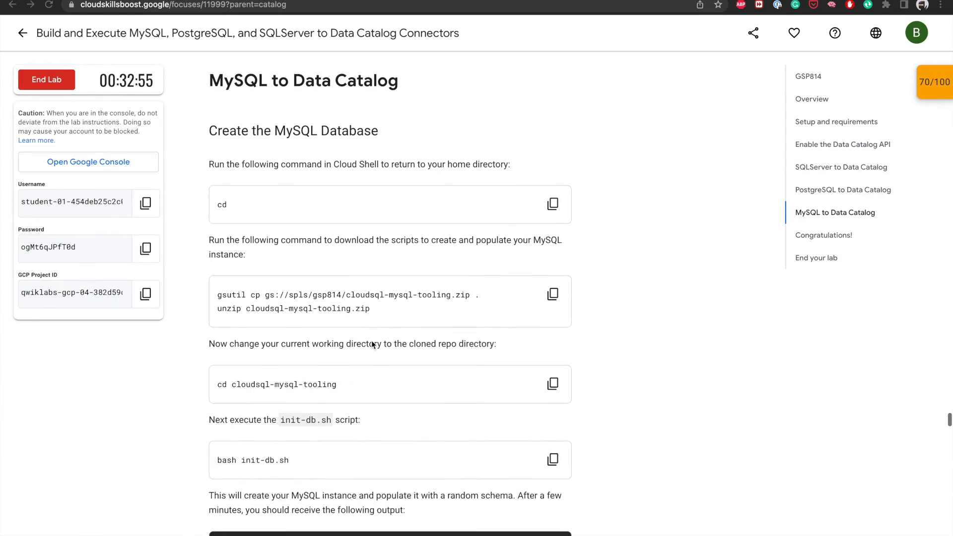
scroll(371, 341, "up", 1)
scroll(320, 216, "down", 1)
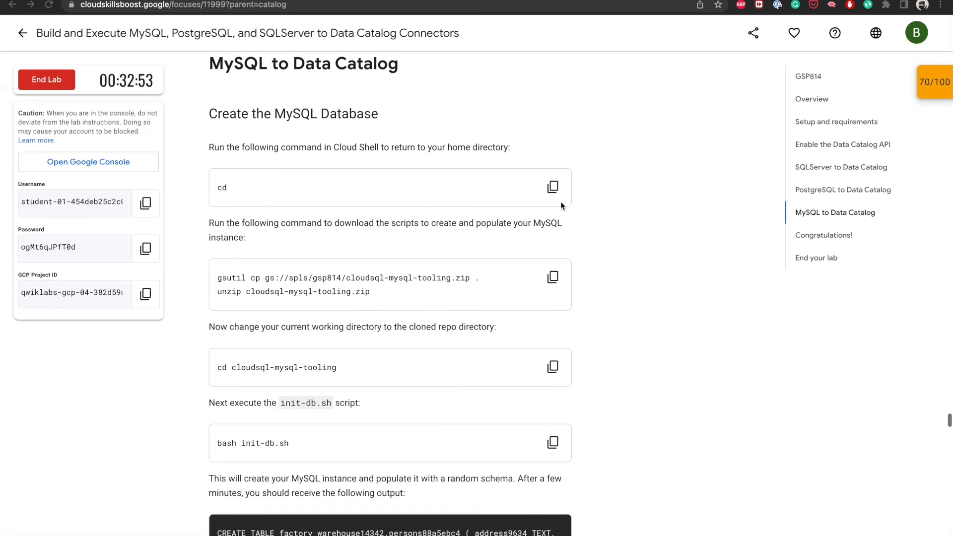
left_click(552, 188)
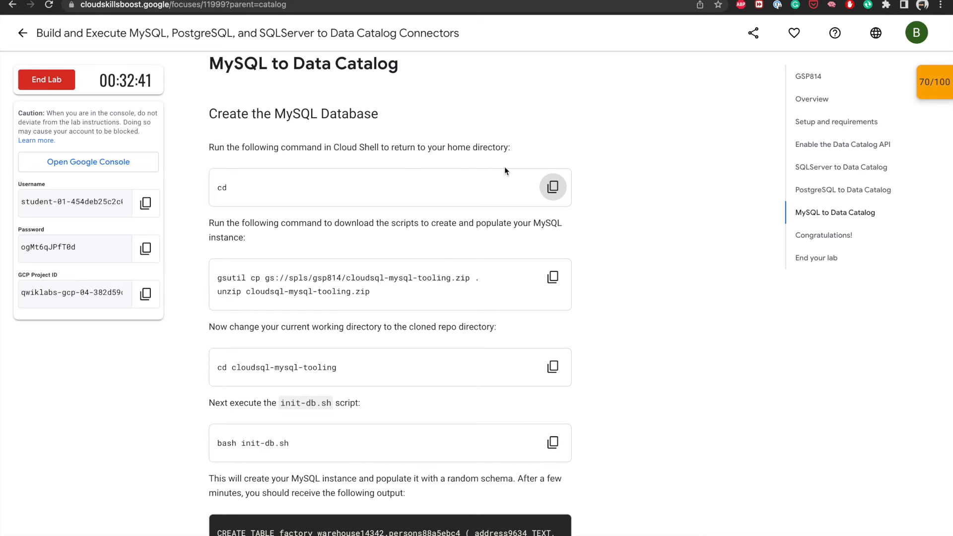
key("ctrl+Right")
left_click(459, 392)
type("clear")
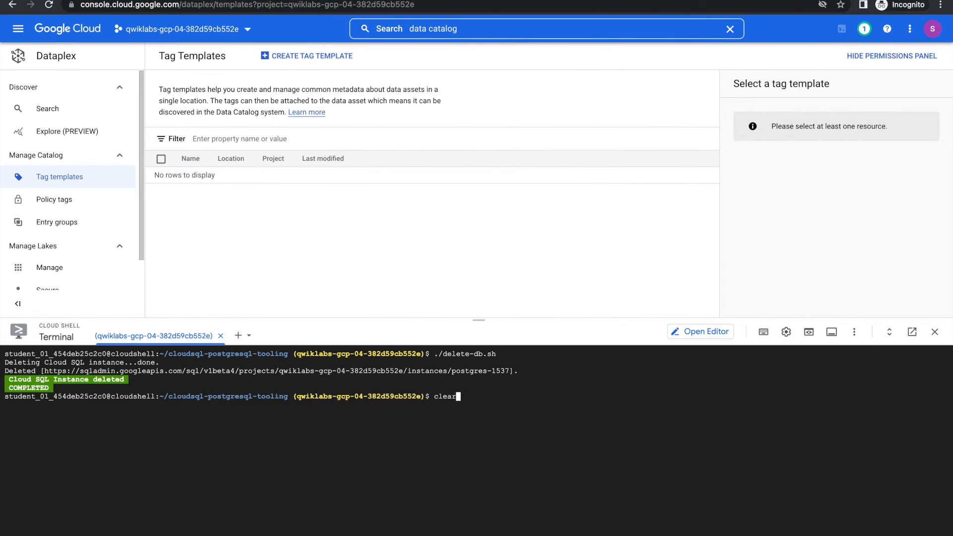
key("Return")
type("cd")
key("Return")
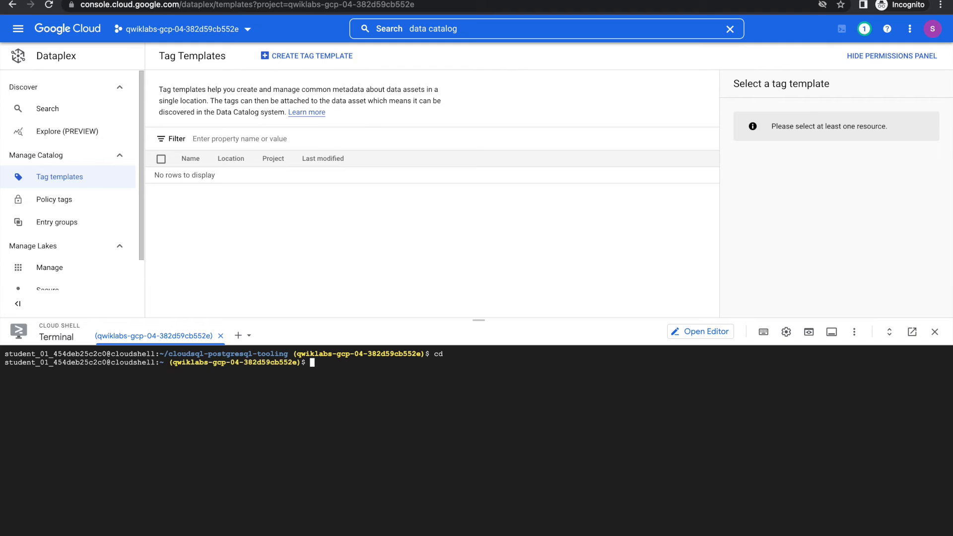
Copy the lab's gsutil and unzip commands for cloudsql-mysql-tooling.zip, run them in Cloud Shell, and clear the terminal.
key("ctrl+Left")
scroll(451, 345, "down", 1)
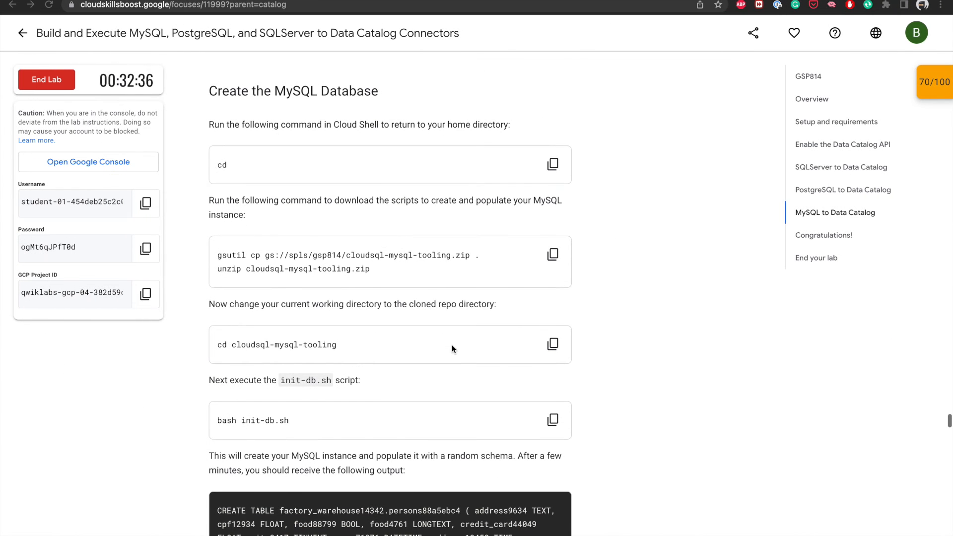
scroll(312, 217, "down", 1)
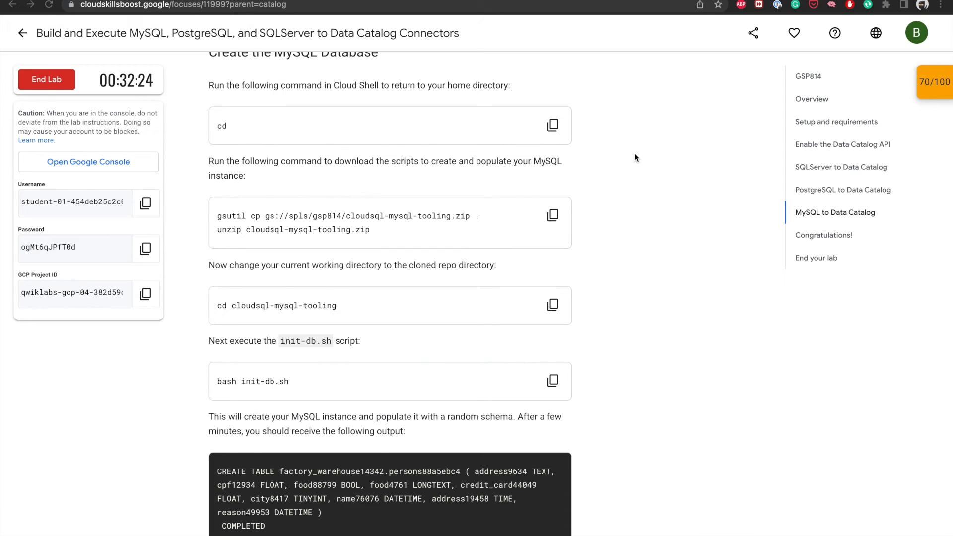
scroll(425, 162, "down", 1)
scroll(424, 162, "up", 1)
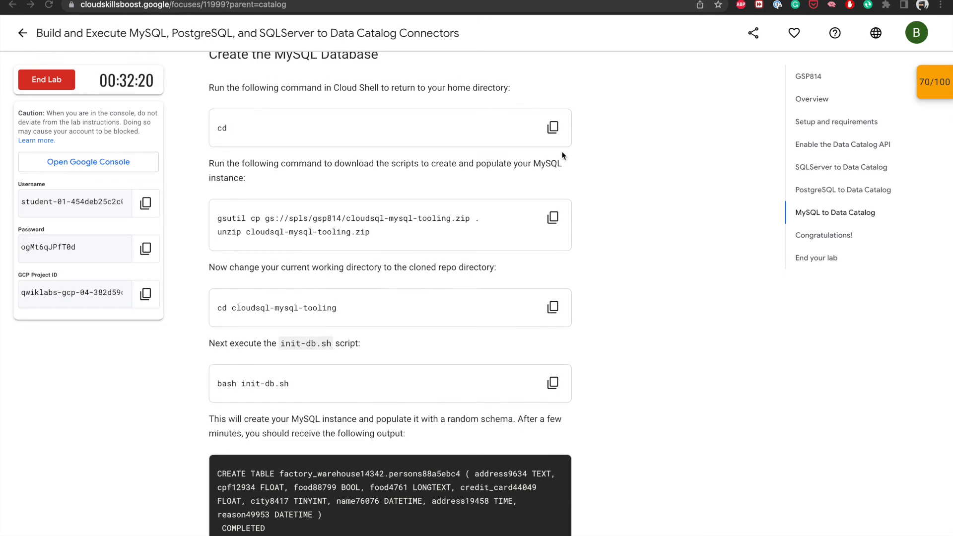
scroll(547, 189, "down", 1)
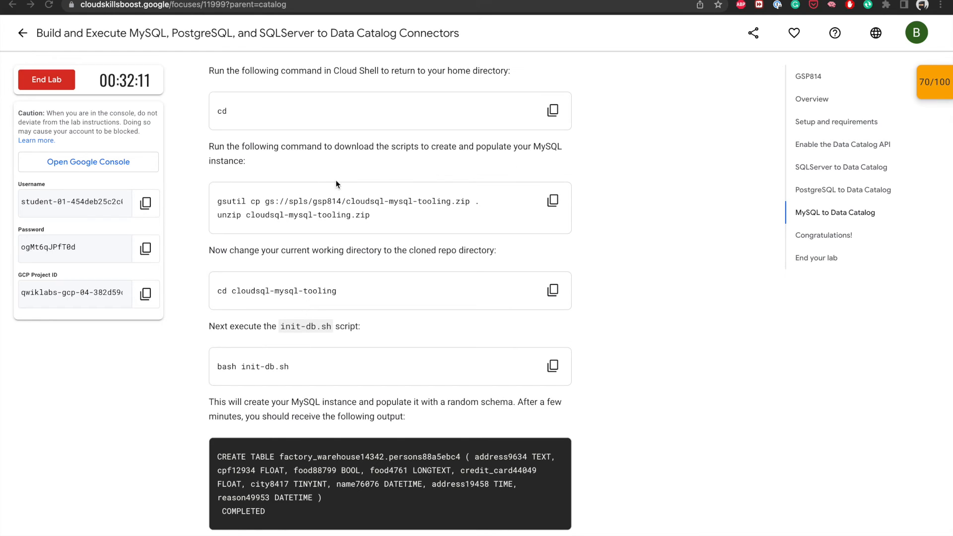
left_click(552, 201)
key("ctrl+Right")
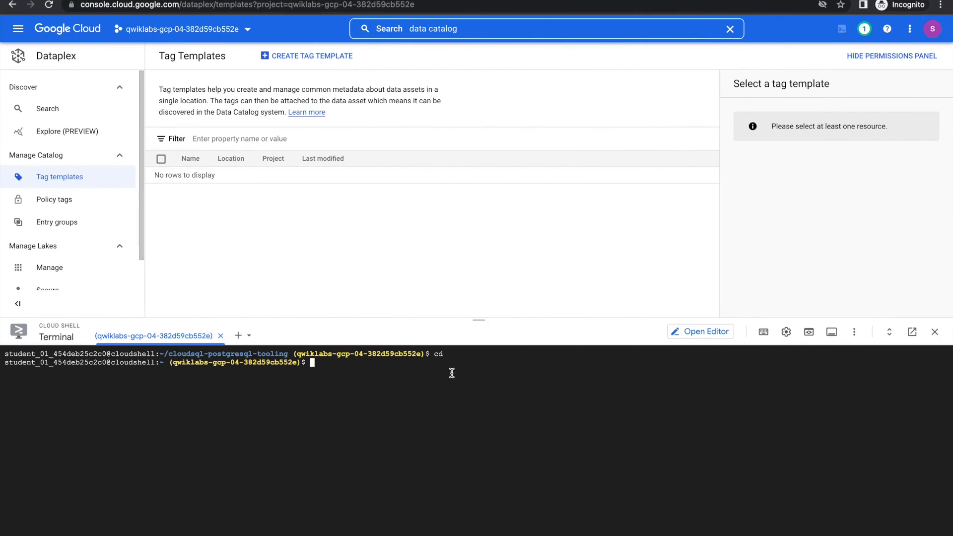
key("ctrl+v")
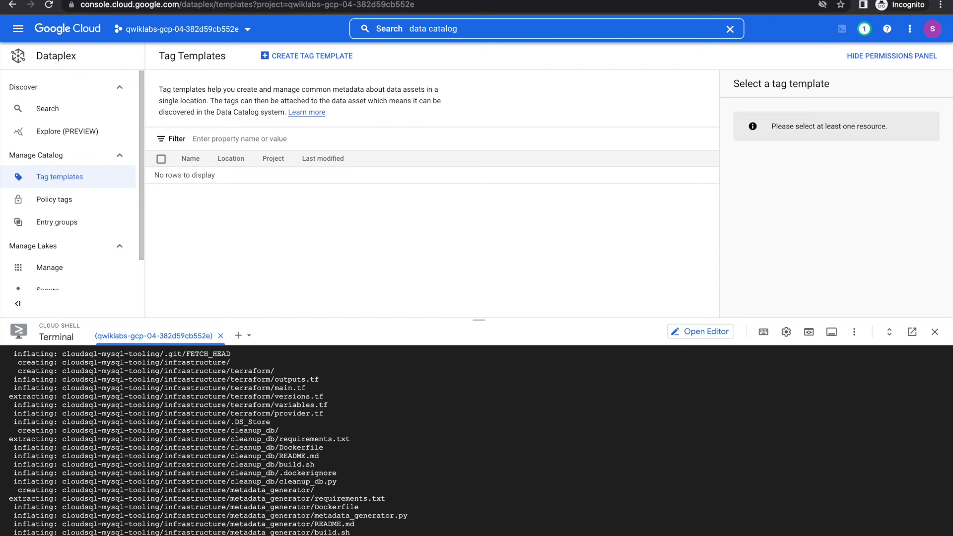
key("ctrl+l")
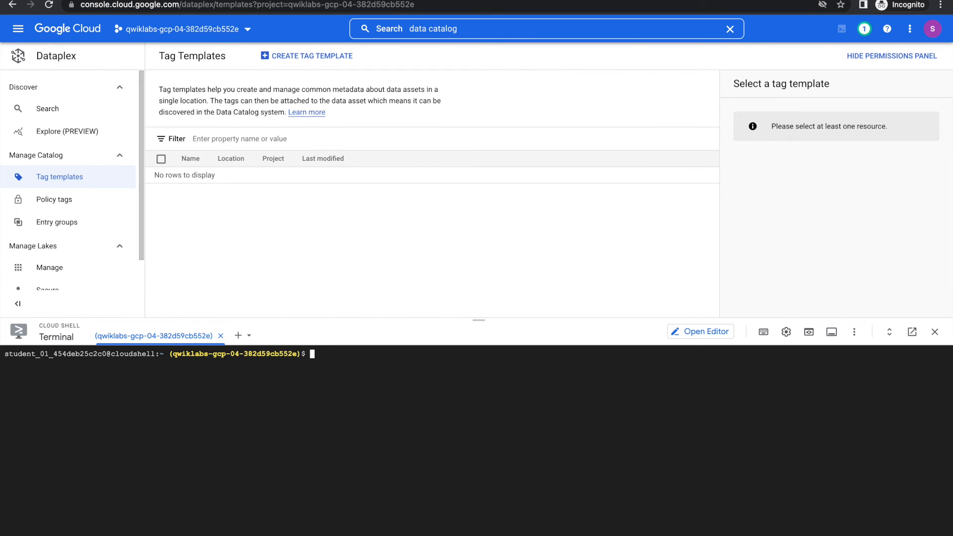
Enlarge the Cloud Shell terminal and change into the tooling directory with the lab's cd cloudsql-mysql-tooling command.
left_click_drag(478, 321, 479, 215)
key("ctrl+Left")
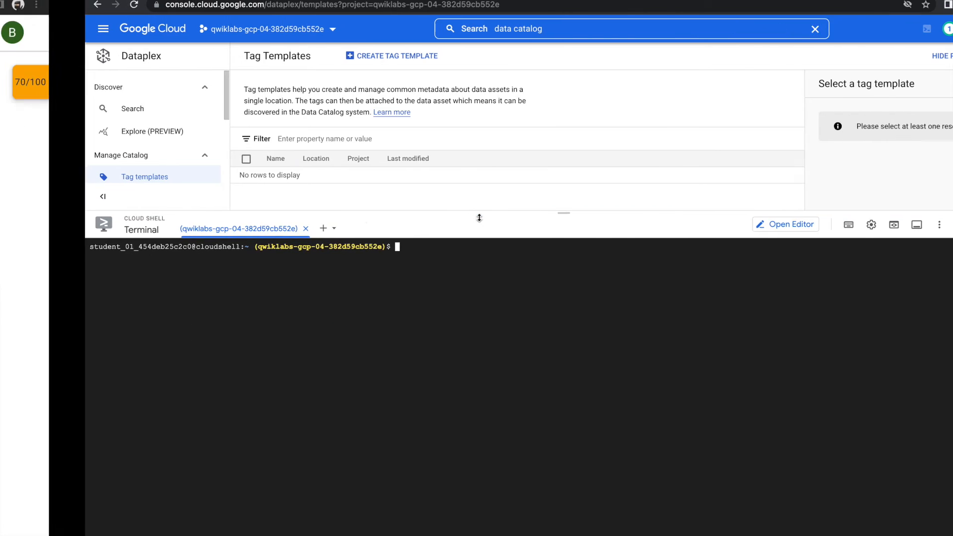
scroll(480, 290, "down", 3)
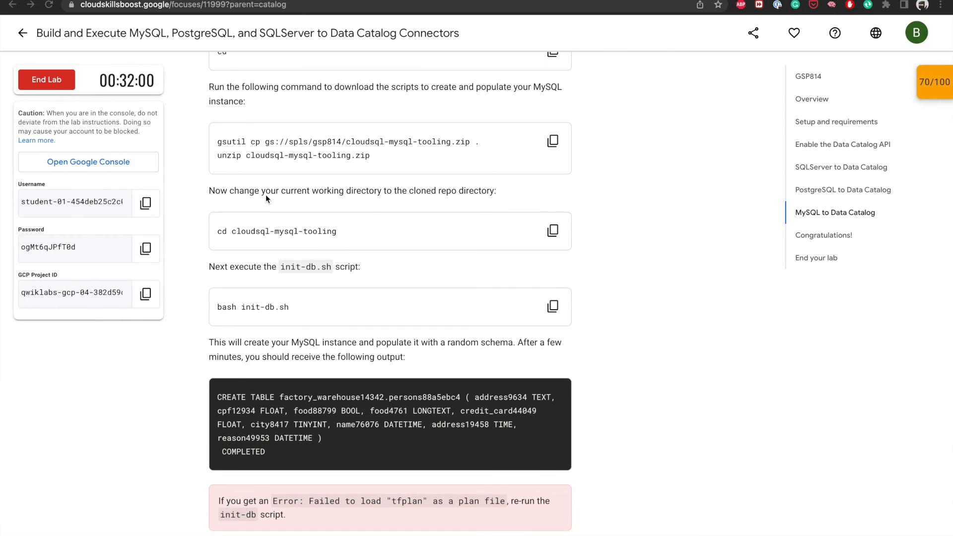
left_click(555, 233)
key("ctrl+Right")
key("super+v")
key("Return")
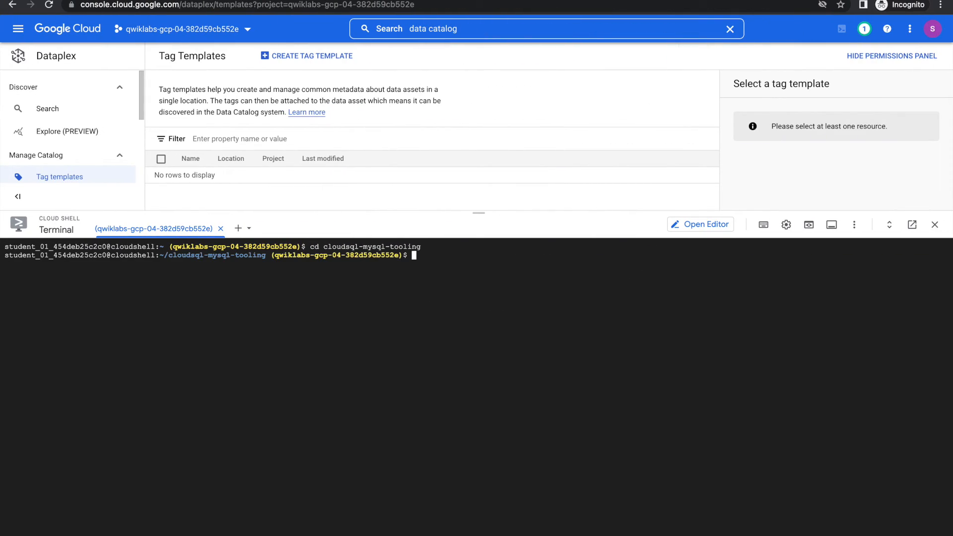
Copy the lab's bash init-db.sh command and run it in Cloud Shell to create and populate the MySQL instance.
key("ctrl+Left")
scroll(434, 297, "down", 1)
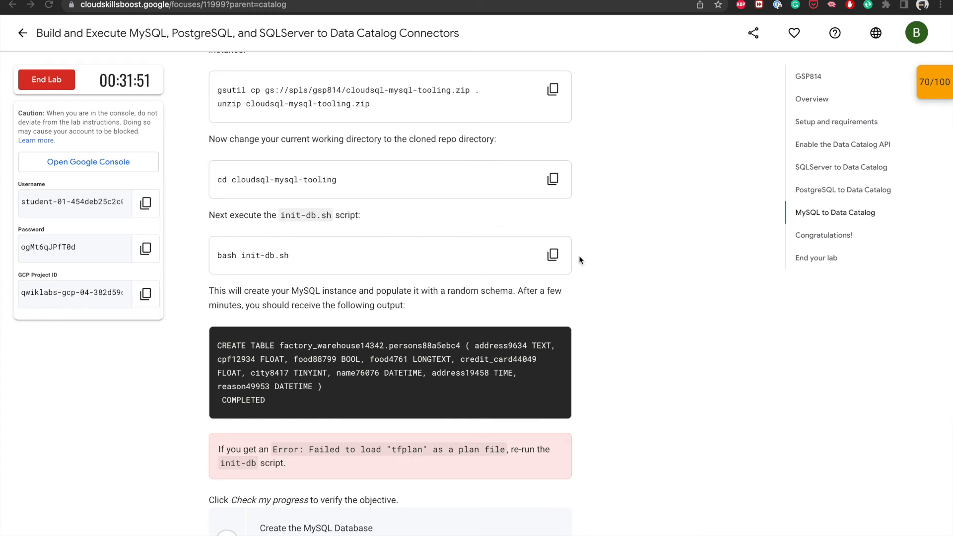
left_click(552, 255)
key("ctrl+Right")
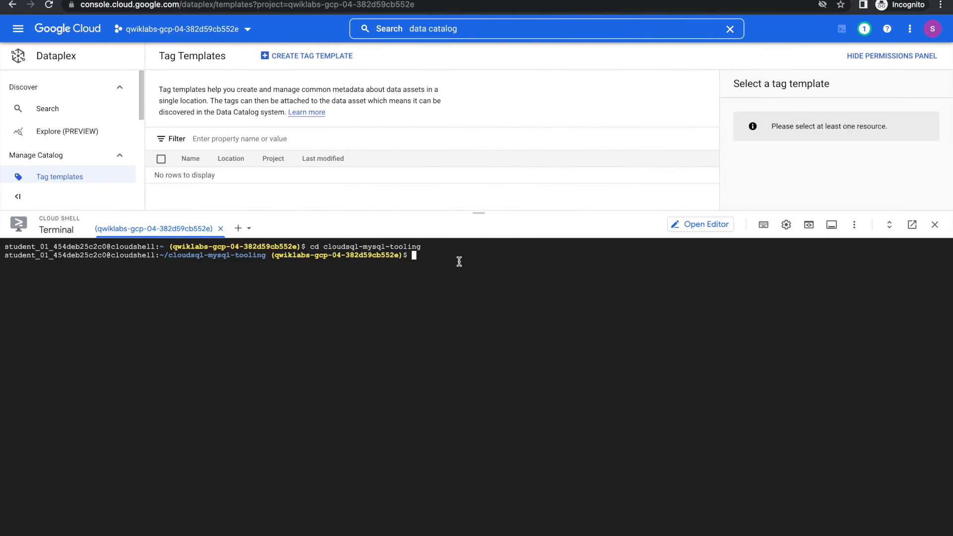
key("ctrl+v")
key("Return")
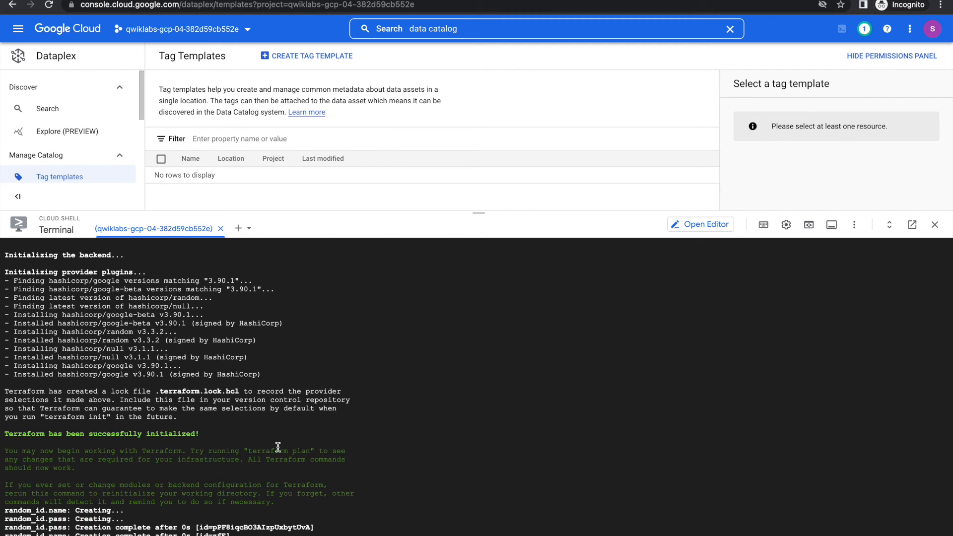
Read the lab's expected output and tfplan error note for the MySQL database, and check the script's output in Cloud Shell.
key("ctrl+Left")
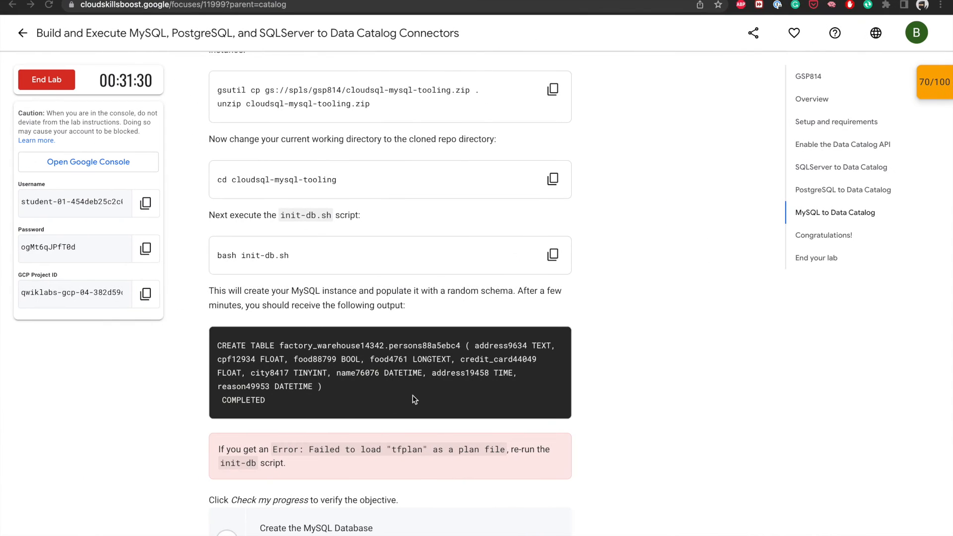
scroll(413, 396, "down", 1)
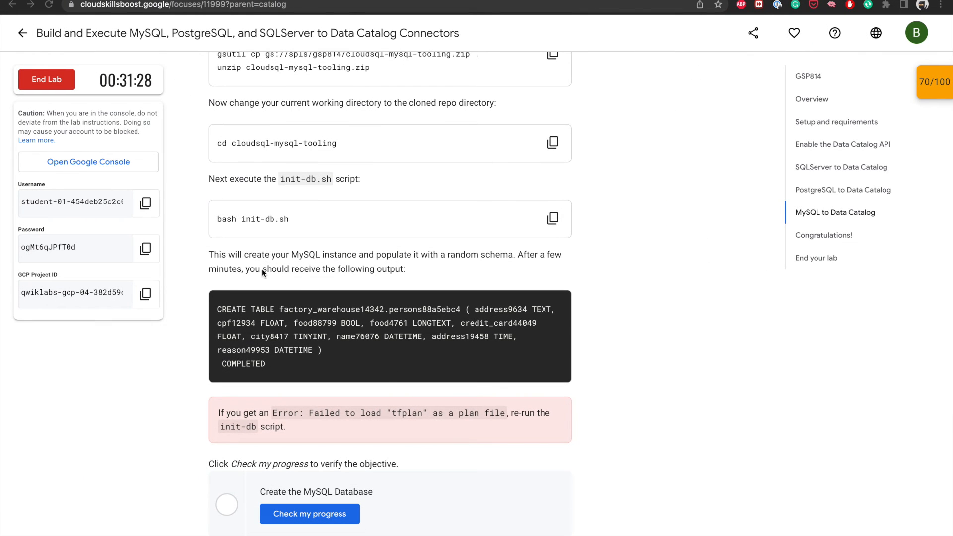
scroll(472, 243, "down", 1)
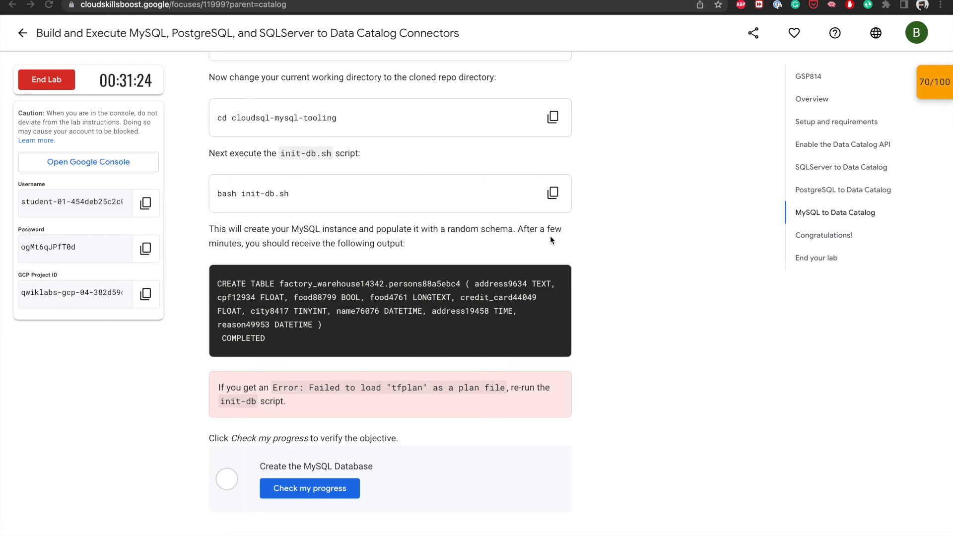
scroll(333, 362, "down", 4)
key("ctrl+Right")
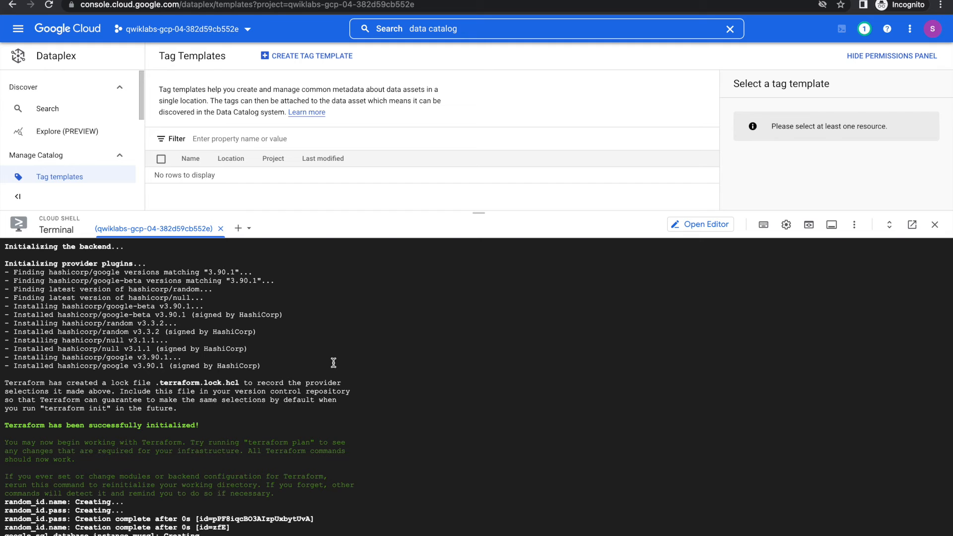
Clear the Cloud Shell terminal and check the lab progress for the Create the MySQL Database objective.
key("ctrl+l")
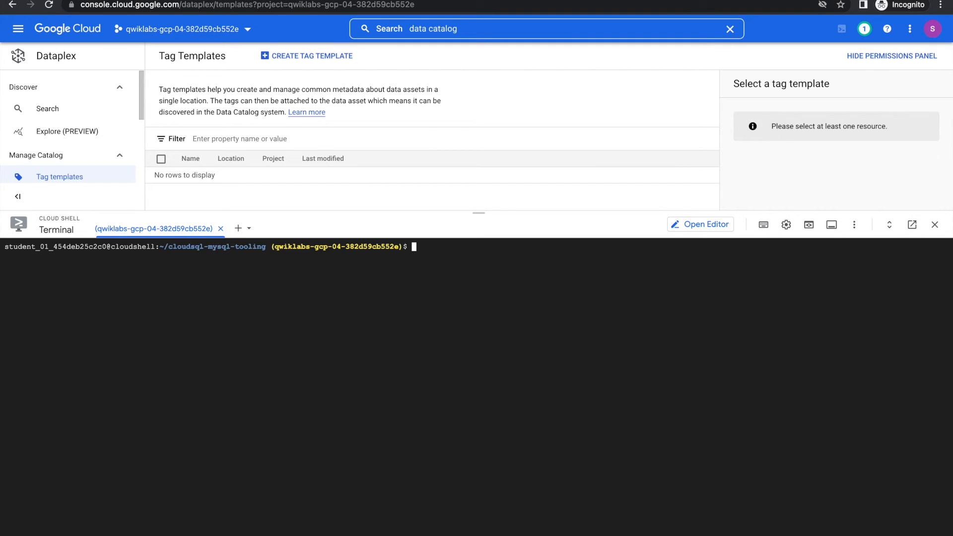
key("ctrl+Left")
key("ctrl+Right")
key("ctrl+Right")
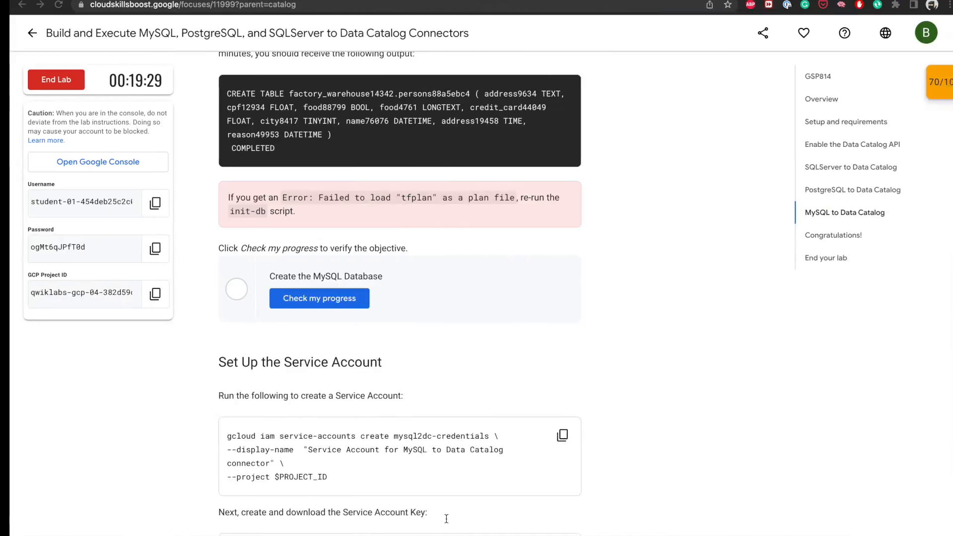
left_click(263, 303)
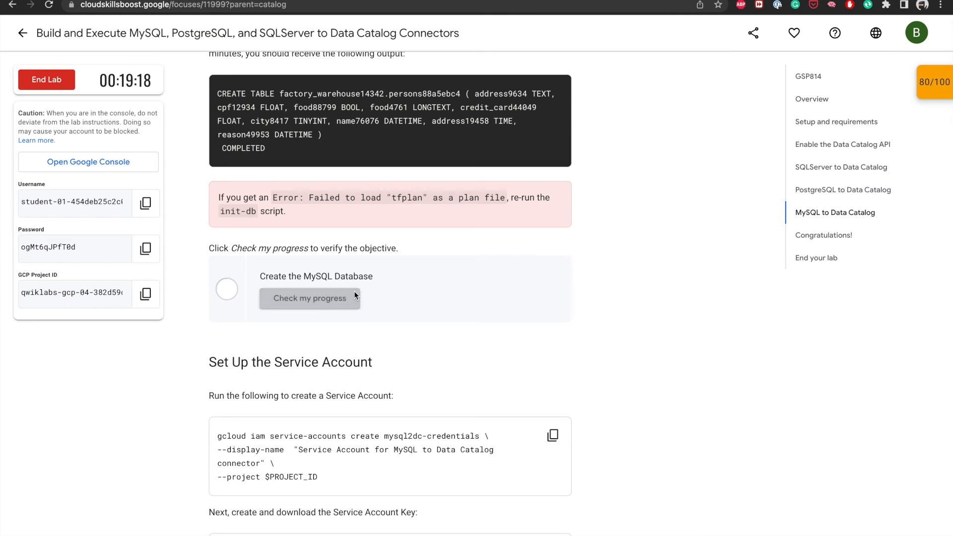
Copy the lab's gcloud command and run it in Cloud Shell to create the mysql2dc-credentials service account.
scroll(484, 311, "down", 6)
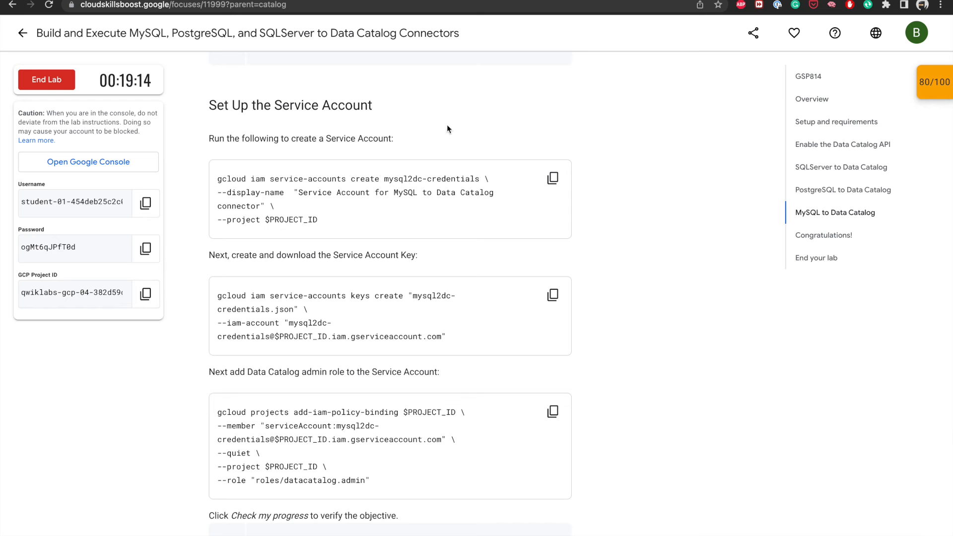
left_click(552, 178)
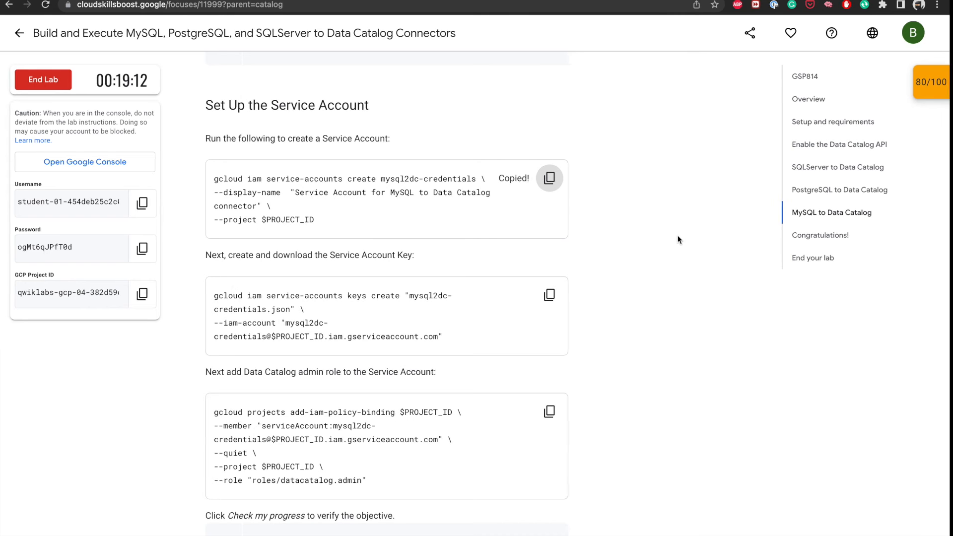
key("ctrl+Left")
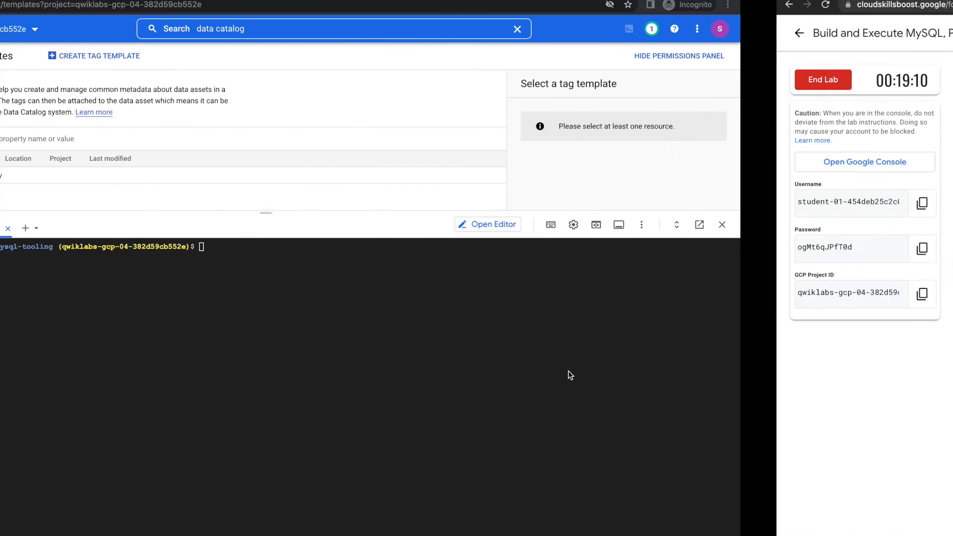
key("super+v")
key("Return")
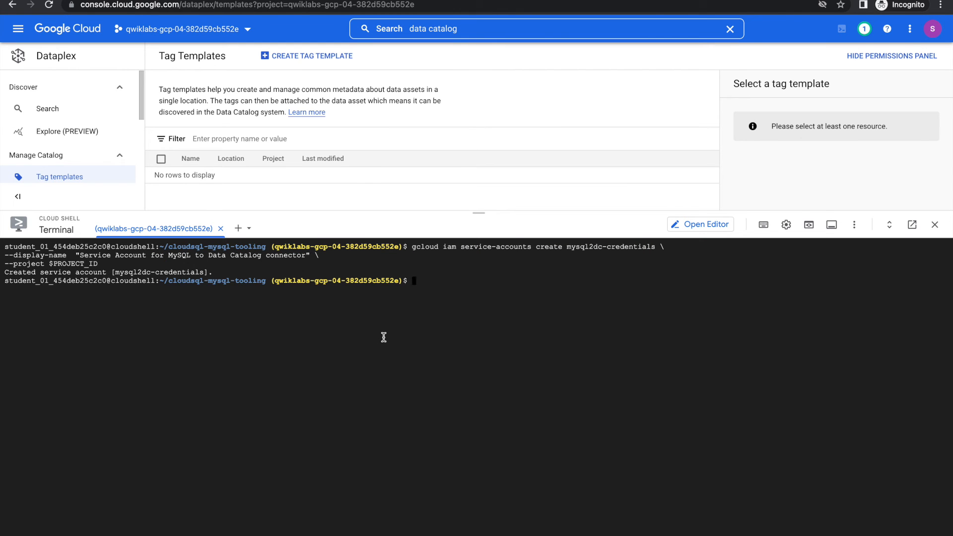
Copy the lab's key creation command and run it in Cloud Shell to save the service account key as mysql2dc-credentials.json.
key("ctrl+Right")
scroll(351, 170, "down", 2)
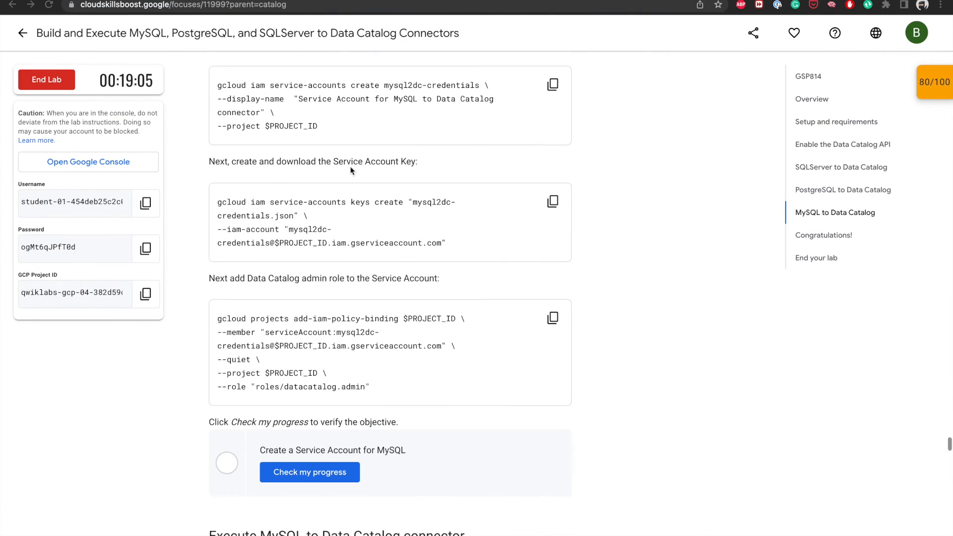
scroll(466, 188, "down", 1)
left_click(553, 171)
key("ctrl+Left")
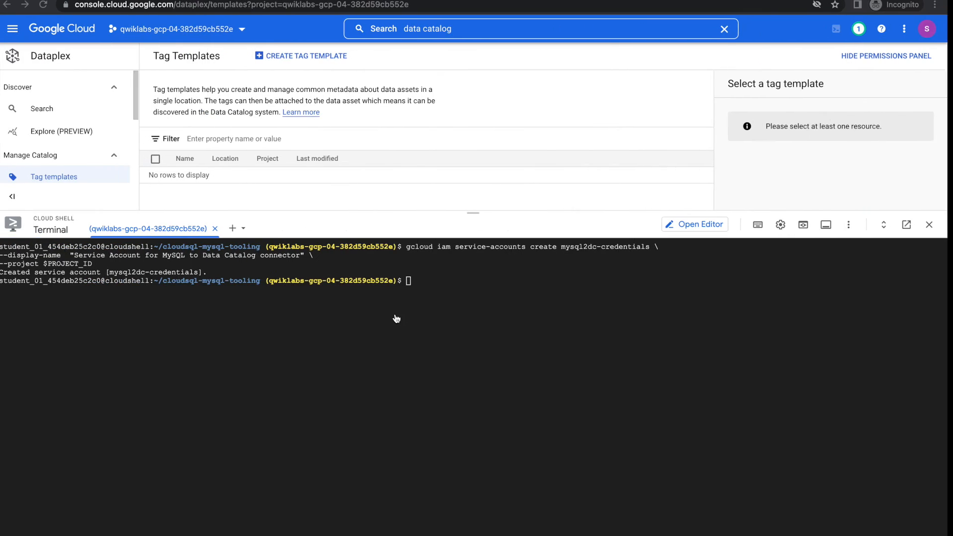
key("super+v")
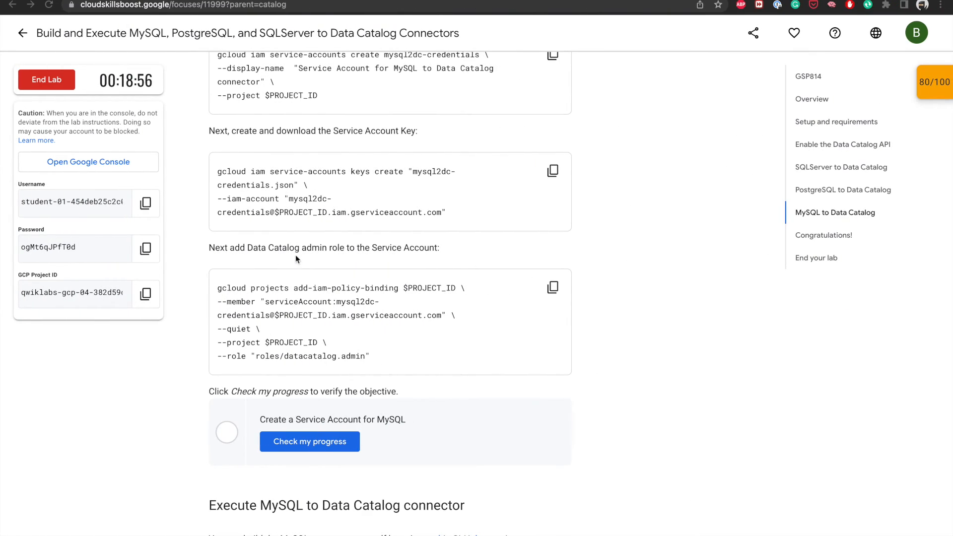
Grant roles/datacatalog.admin to the mysql2dc-credentials service account using the lab's policy-binding command in Cloud Shell, and clear the terminal.
left_click(552, 286)
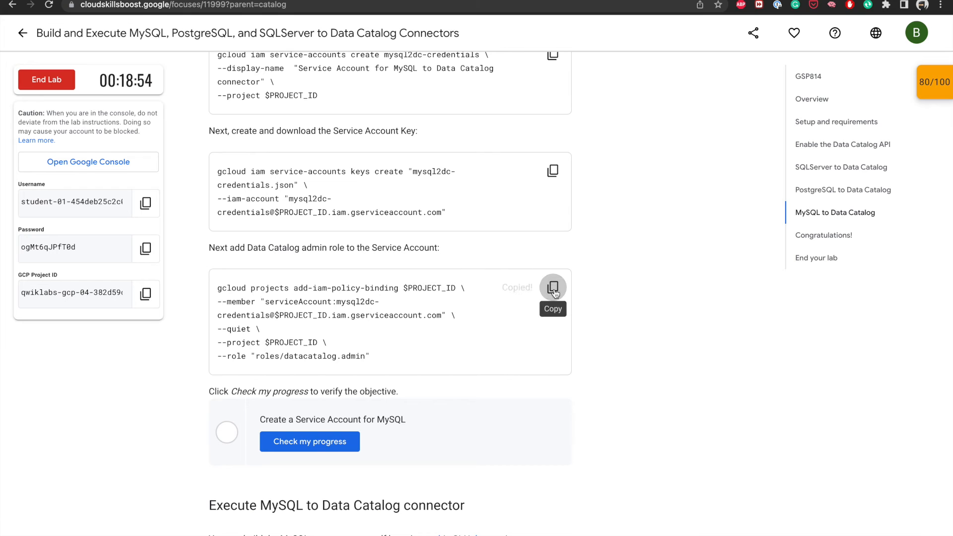
key("ctrl+Left")
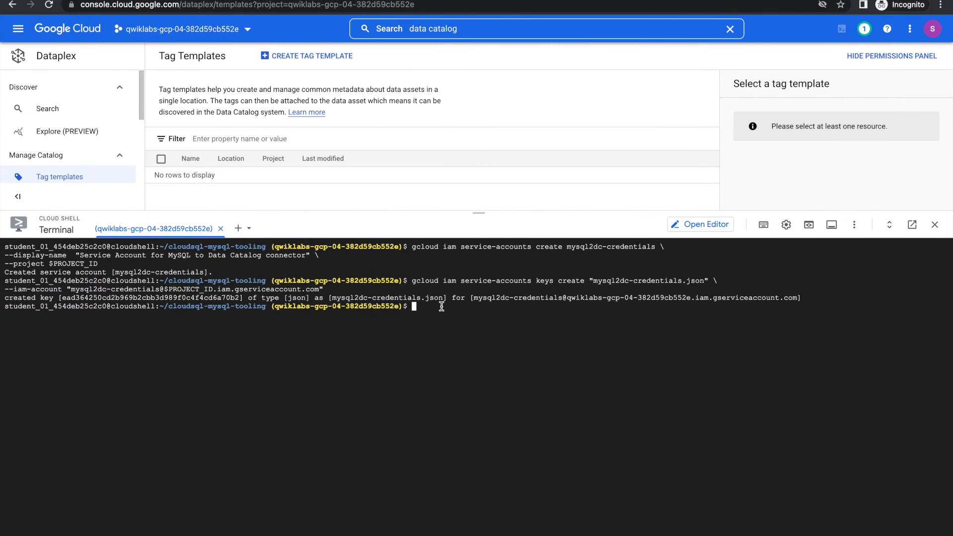
key("ctrl+v")
key("Return")
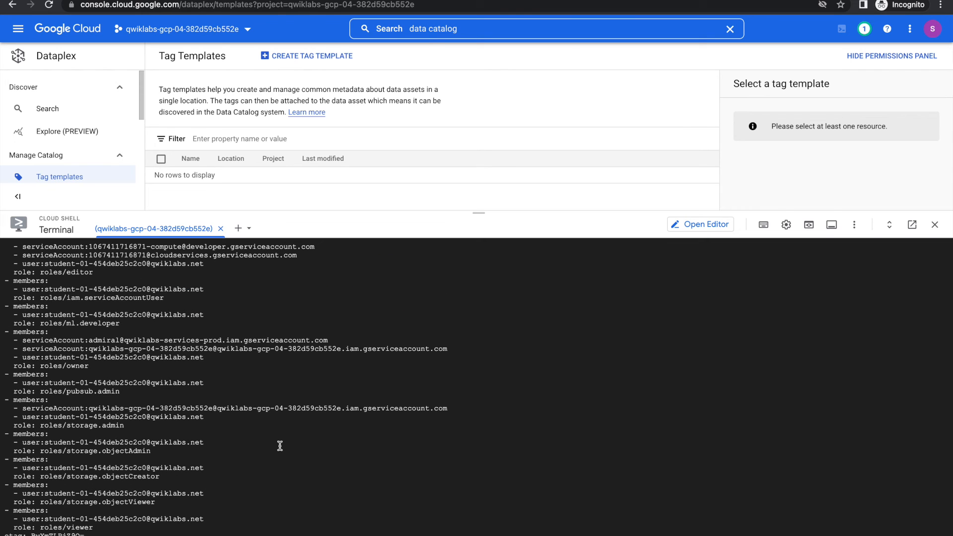
key("ctrl+l")
Check the lab progress for Create a Service Account for MySQL, repeating until assessed, and continue to the Execute MySQL to Data Catalog connector section.
key("ctrl+Right")
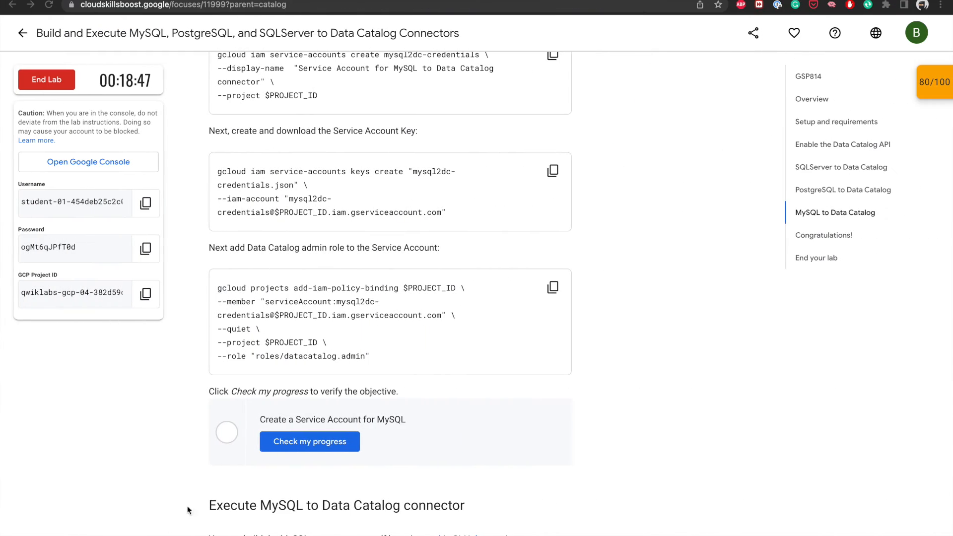
left_click(326, 439)
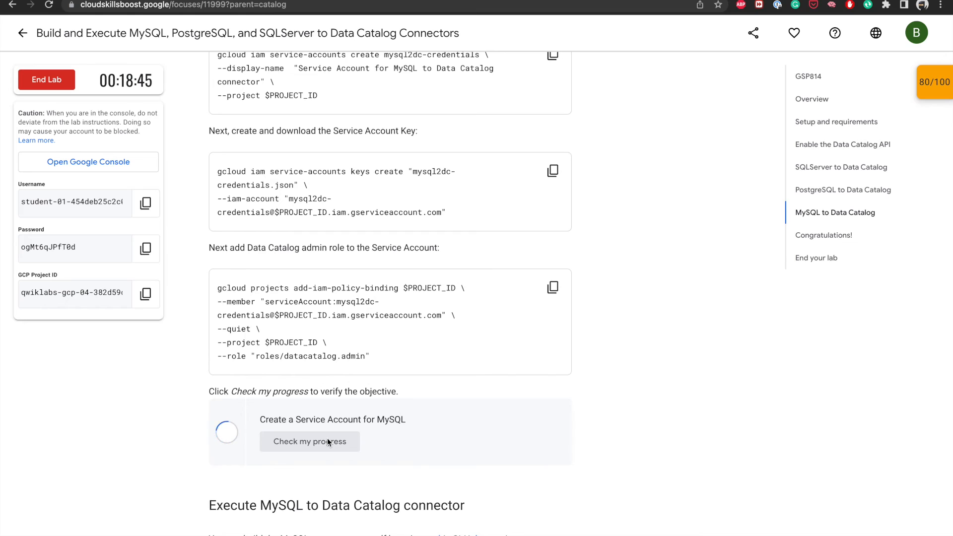
left_click(328, 441)
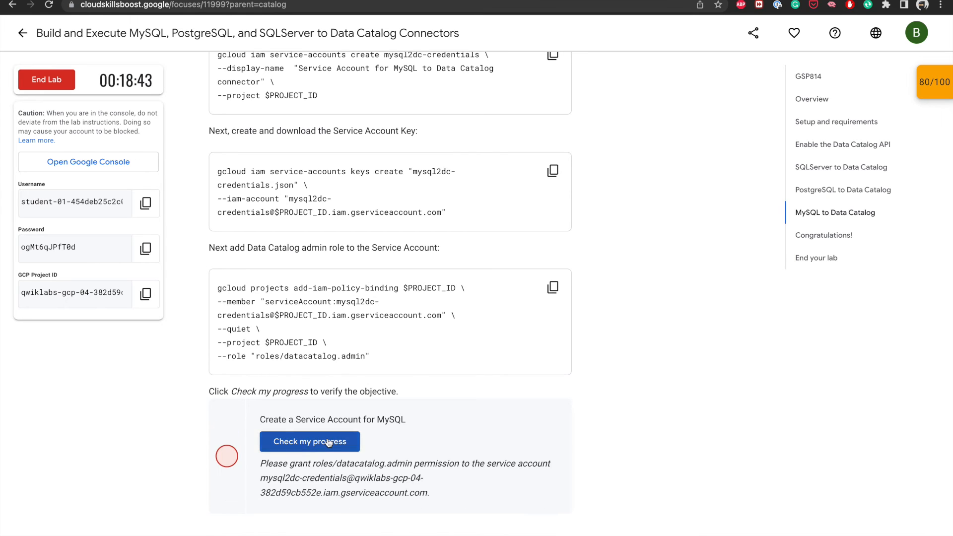
left_click(327, 439)
left_click(327, 438)
left_click(326, 439)
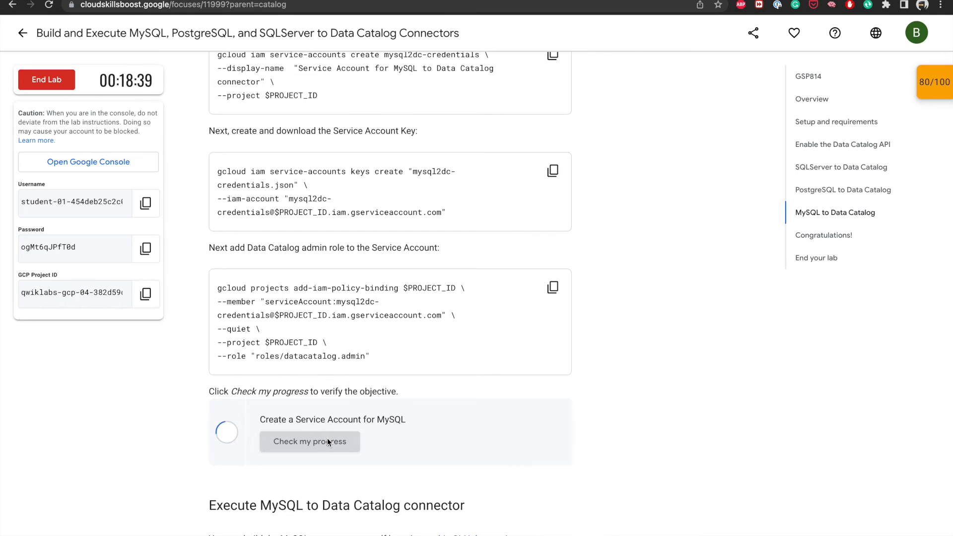
scroll(278, 397, "down", 2)
scroll(306, 373, "down", 6)
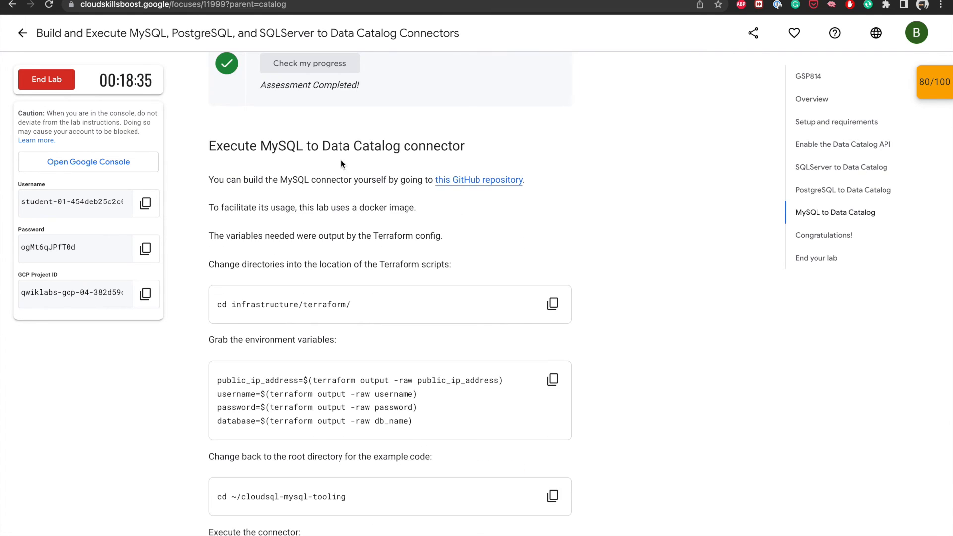
Copy the lab's cd infrastructure/terraform/ command and run it in Cloud Shell to enter the Terraform scripts directory.
scroll(467, 233, "down", 3)
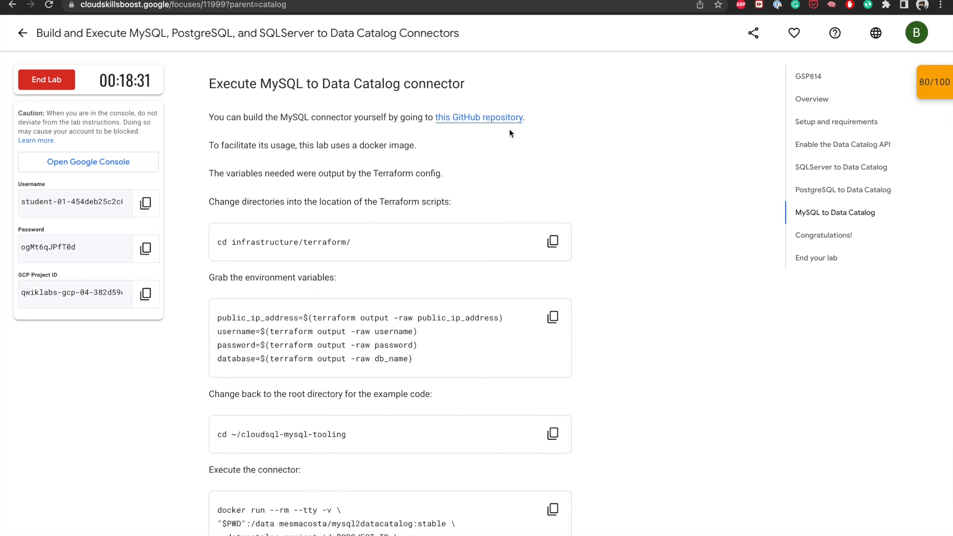
scroll(368, 189, "down", 2)
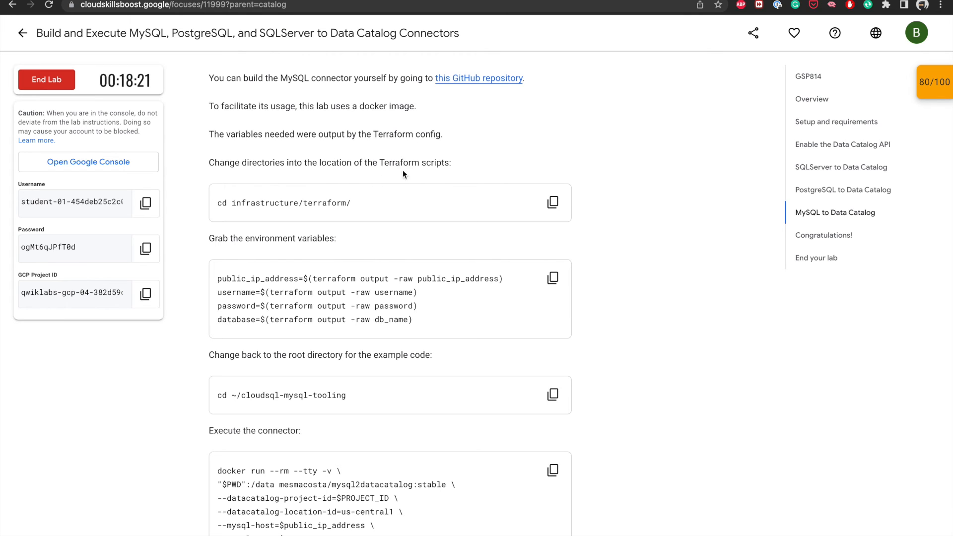
left_click(551, 202)
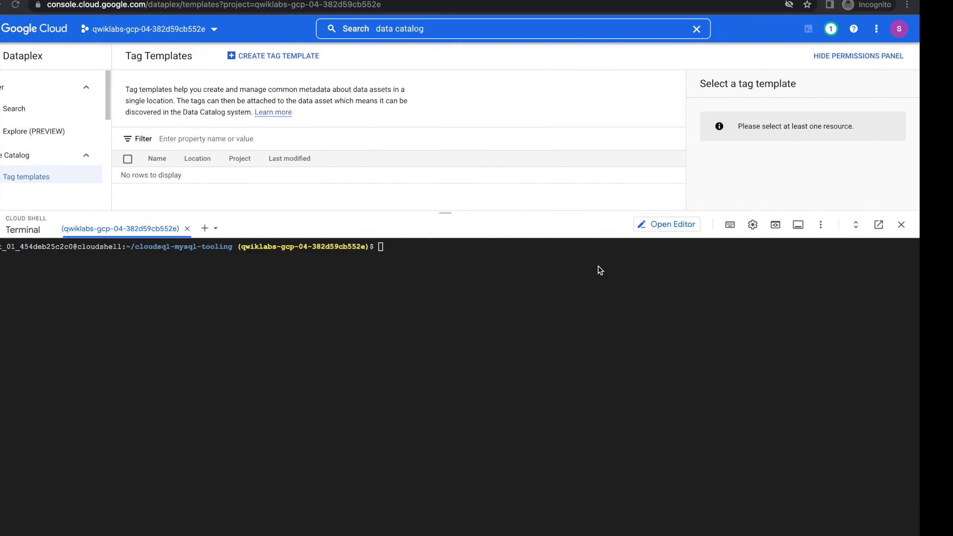
left_click(471, 251)
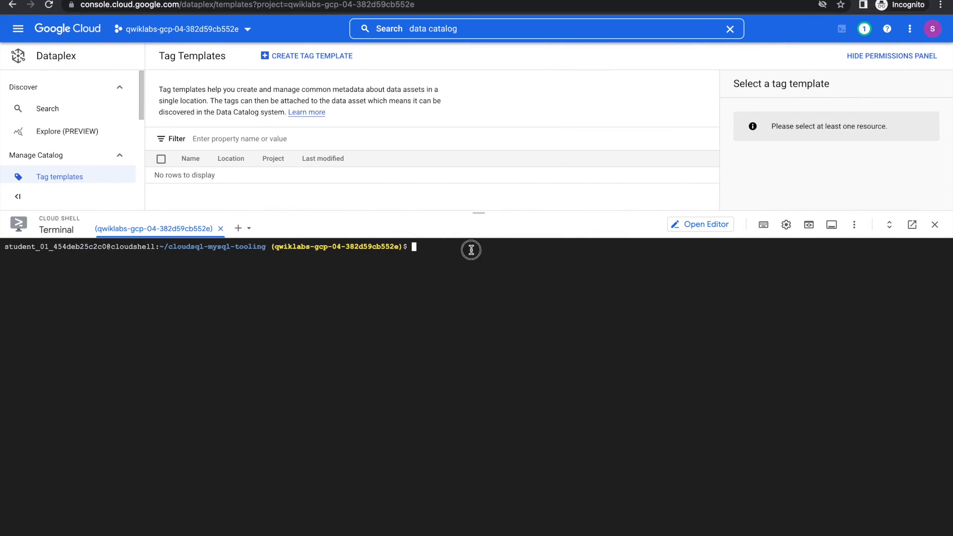
key("super+v")
key("Return")
Copy the lab's terraform output commands and run them in Cloud Shell to set the public_ip_address, username, password and database variables.
key("ctrl+Left")
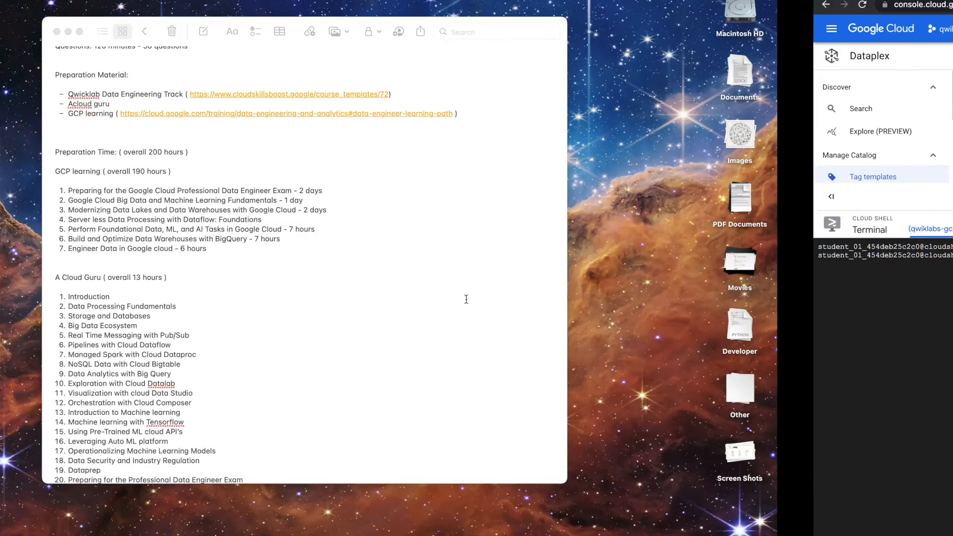
key("ctrl+Right")
key("ctrl+Right")
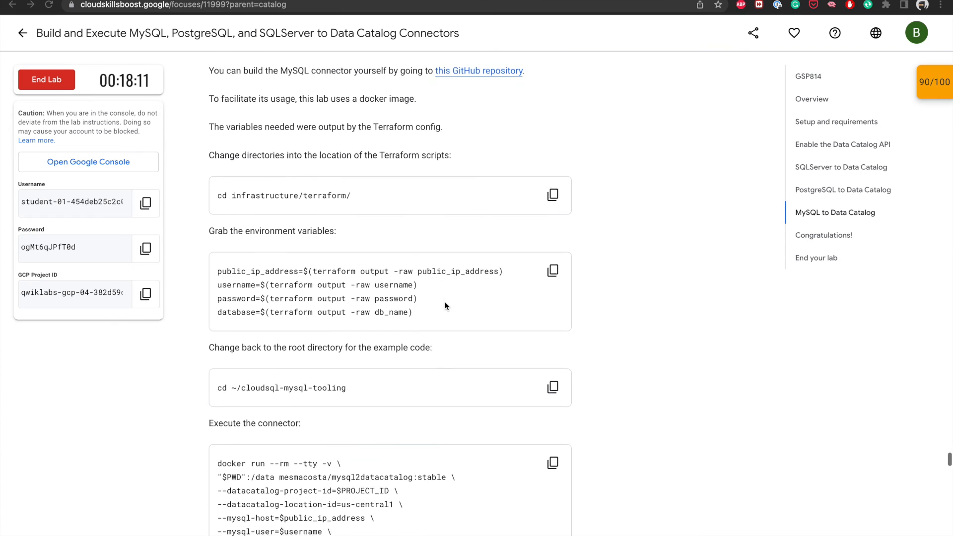
scroll(379, 248, "down", 2)
scroll(384, 192, "down", 2)
left_click(552, 174)
key("ctrl+Left")
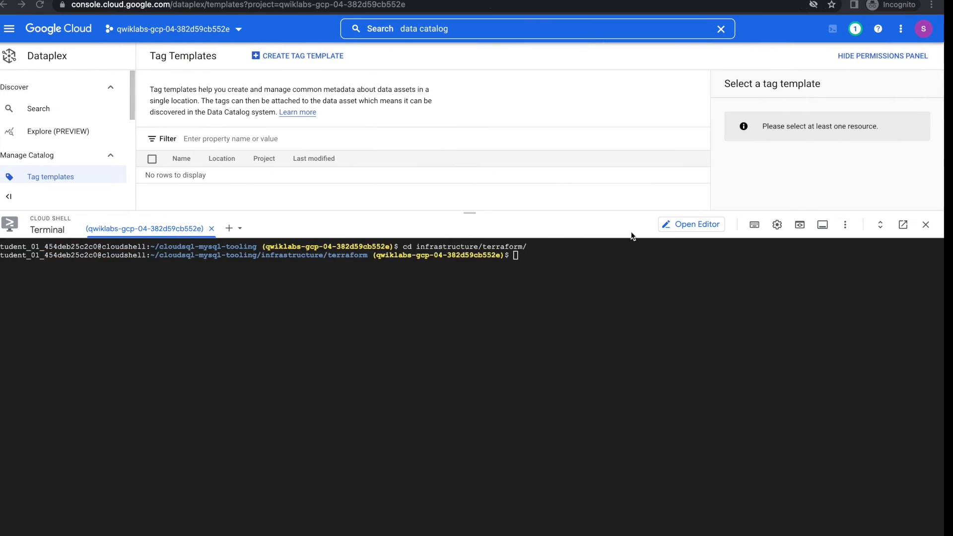
key("ctrl+v")
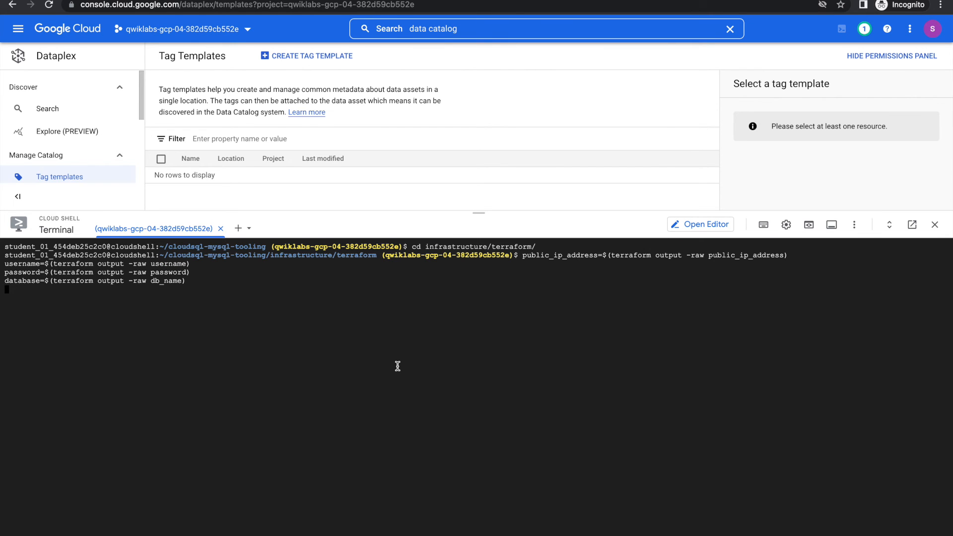
Copy the lab's cd ~/cloudsql-mysql-tooling command and run it in Cloud Shell to return to the example code's root directory.
key("ctrl+Left")
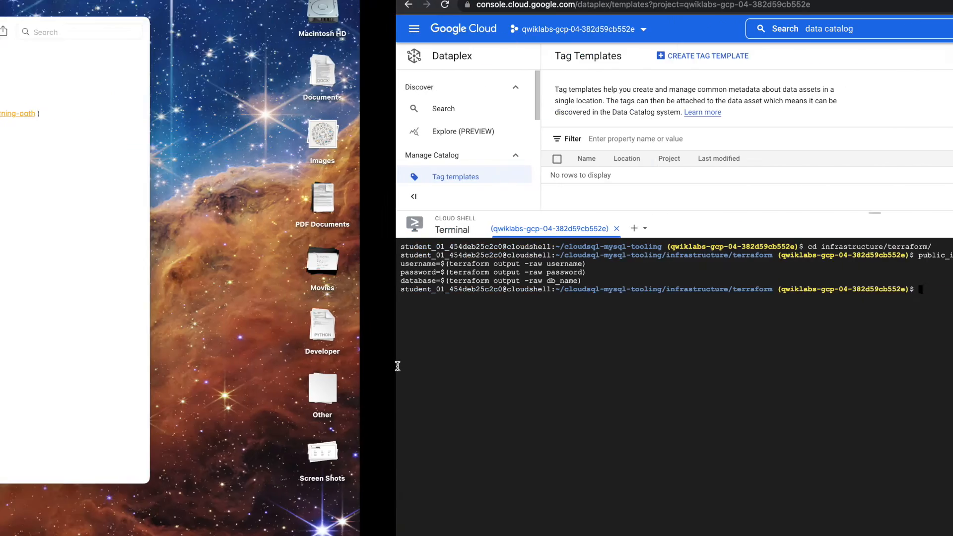
key("ctrl+Right")
key("ctrl+Right")
left_click(554, 263)
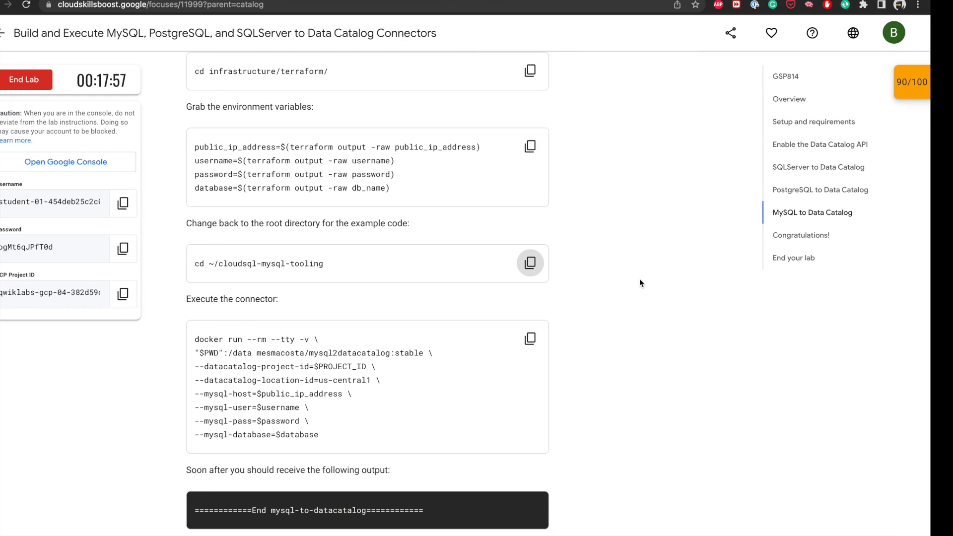
key("ctrl+Left")
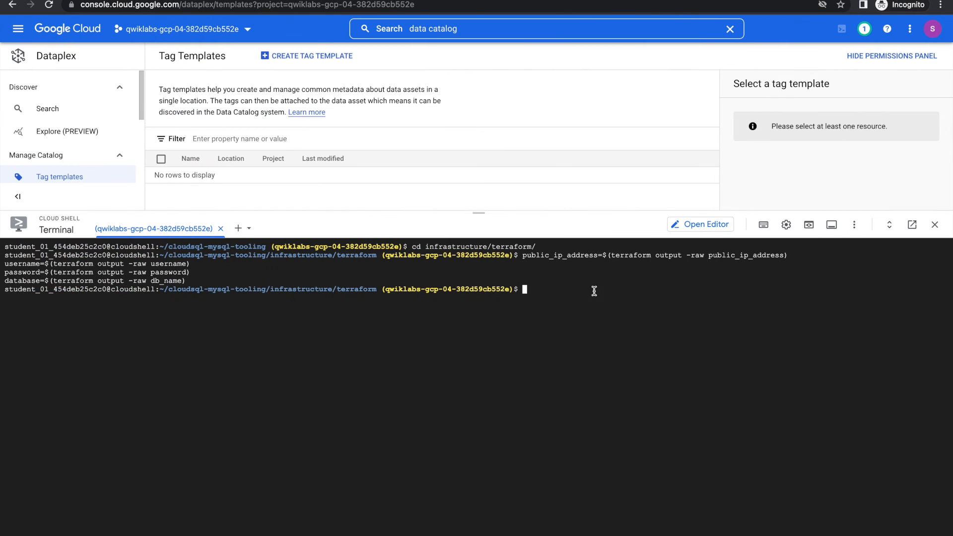
key("super+v")
key("Return")
Copy the lab's docker run command for mesmacosta/mysql2datacatalog:stable and run it in Cloud Shell to execute the MySQL connector.
key("ctrl+Right")
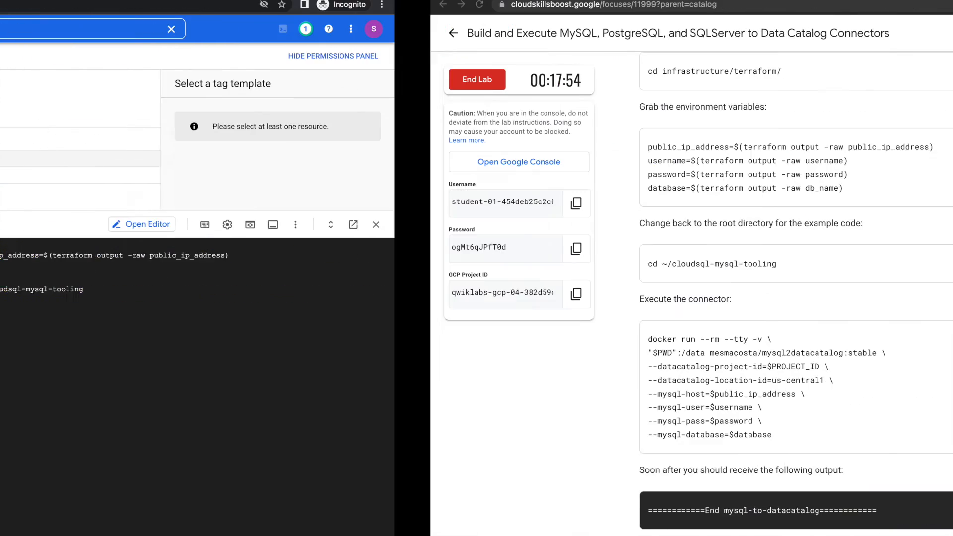
scroll(473, 310, "down", 2)
left_click(552, 242)
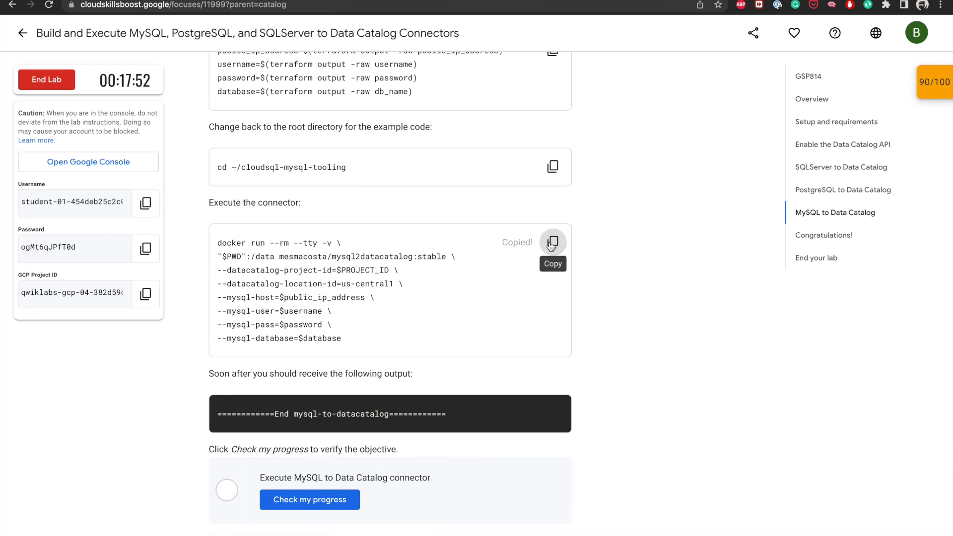
key("ctrl+Left")
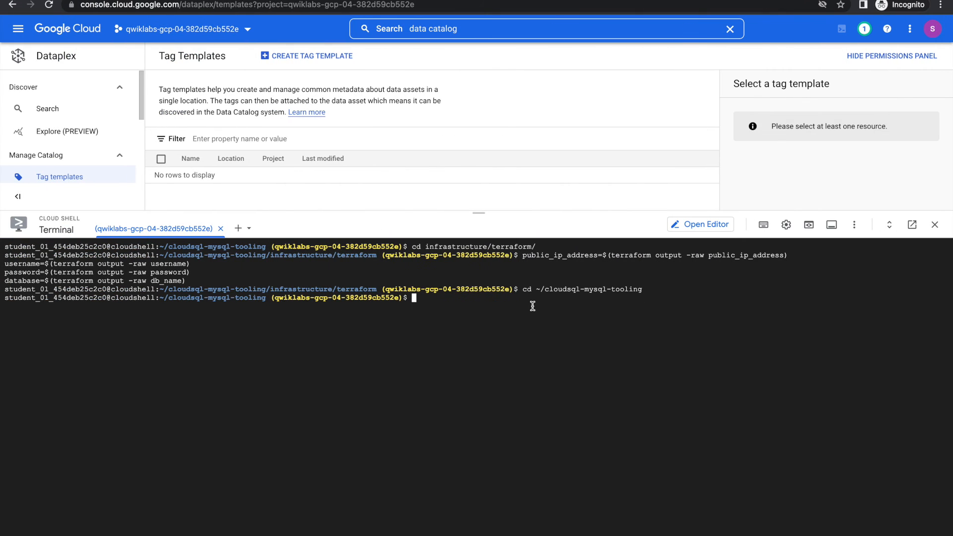
key("super+v")
key("Return")
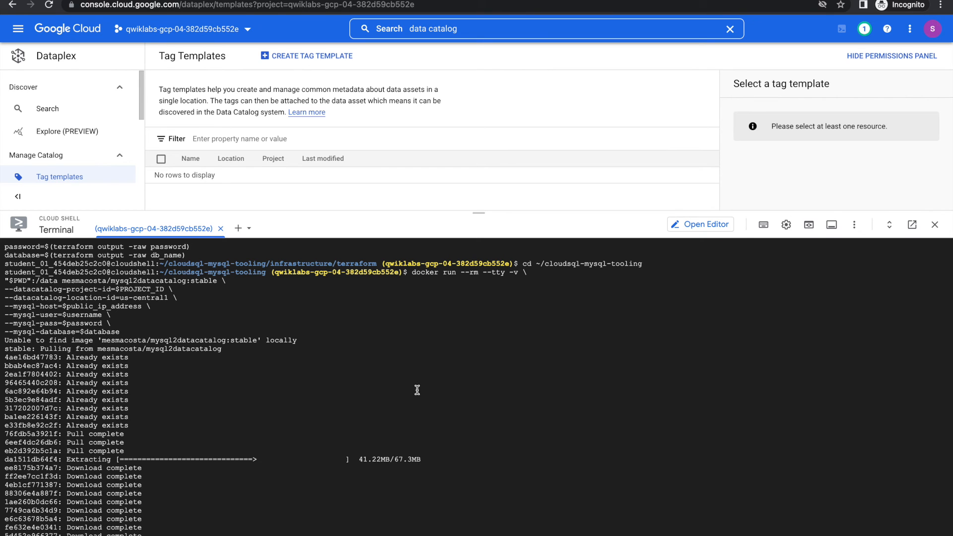
Wait for the connector run in Cloud Shell to finish, and check the lab progress for Execute MySQL to Data Catalog connector.
key("ctrl+Left")
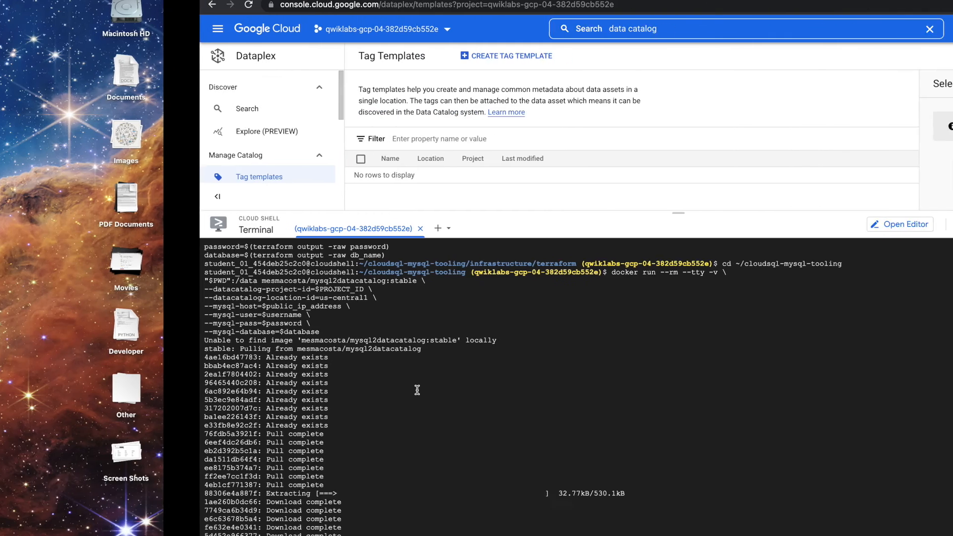
scroll(430, 340, "down", 4)
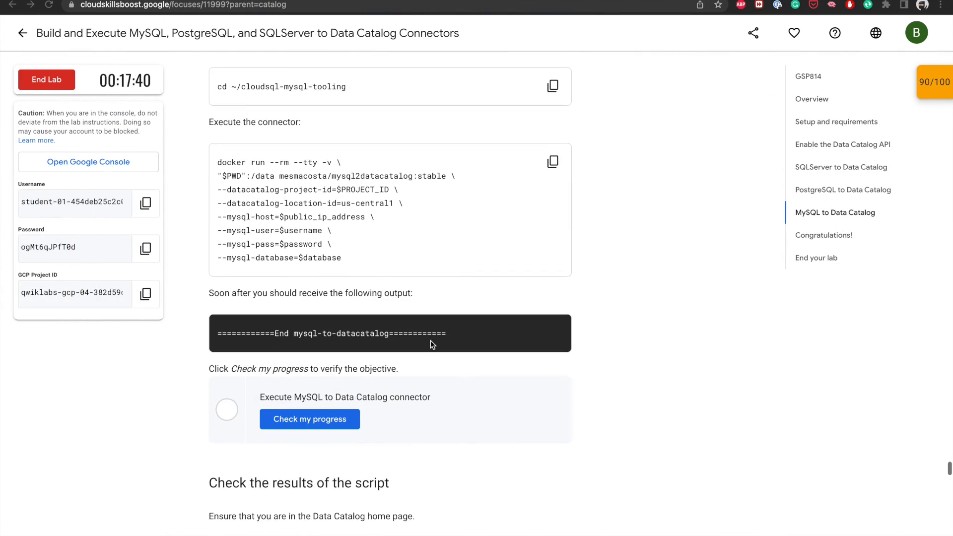
scroll(411, 211, "down", 1)
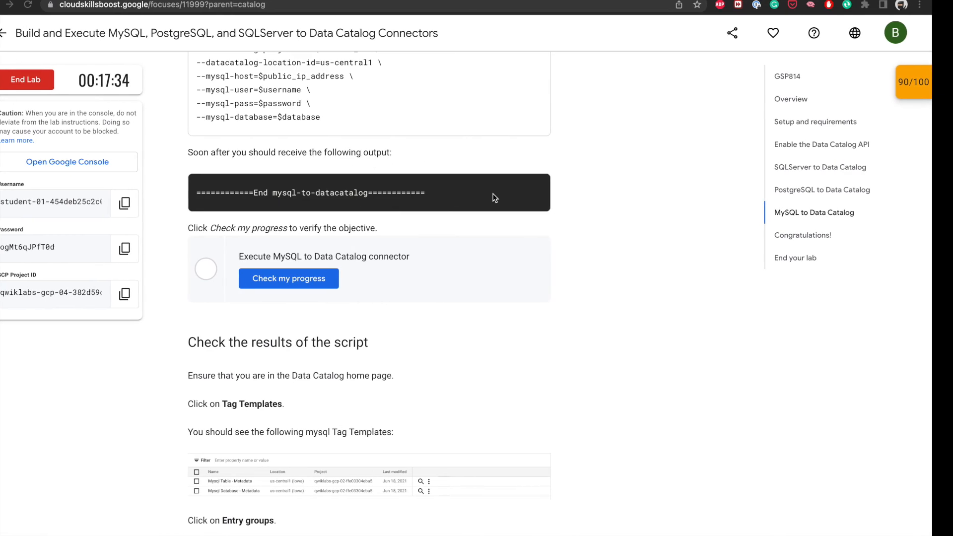
key("ctrl+Left")
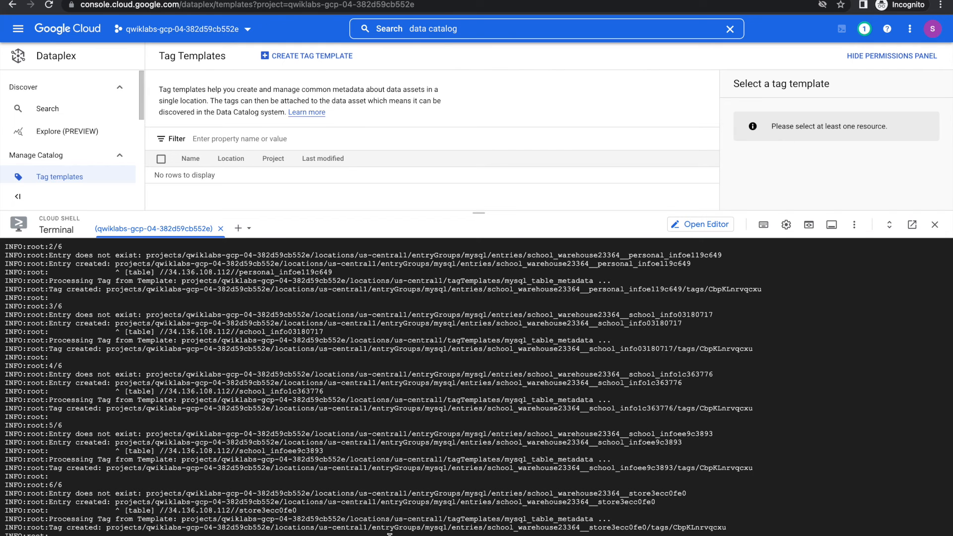
key("ctrl+Left")
key("ctrl+Right")
left_click(310, 277)
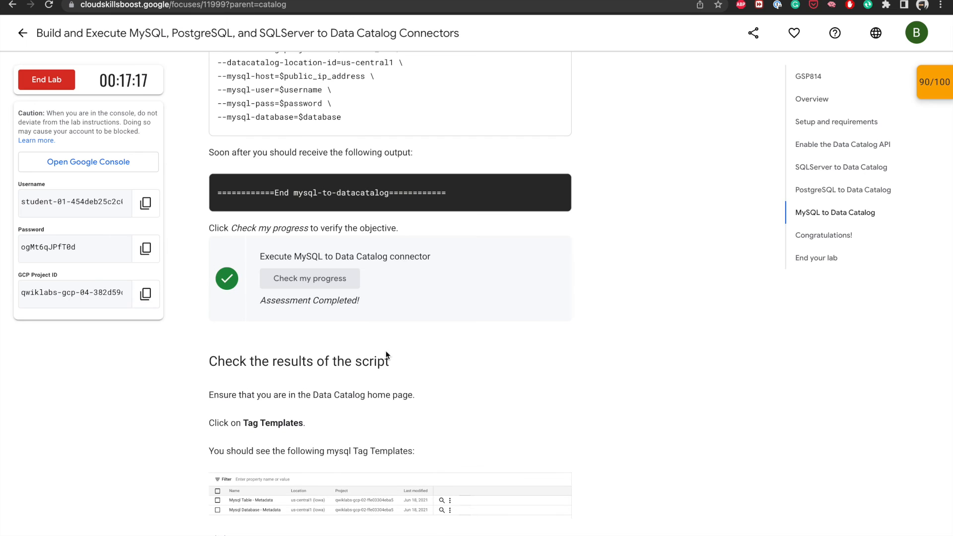
Read the lab's instructions for checking the script results, and refresh the Dataplex tag templates list to inspect the MySQL templates.
scroll(387, 303, "down", 4)
scroll(387, 355, "down", 1)
scroll(359, 170, "down", 1)
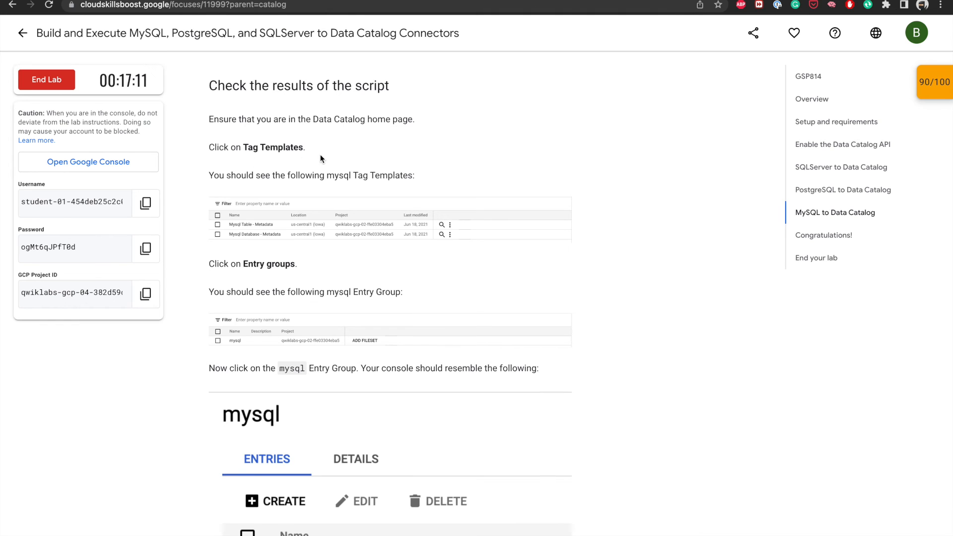
scroll(320, 154, "down", 1)
scroll(235, 218, "down", 1)
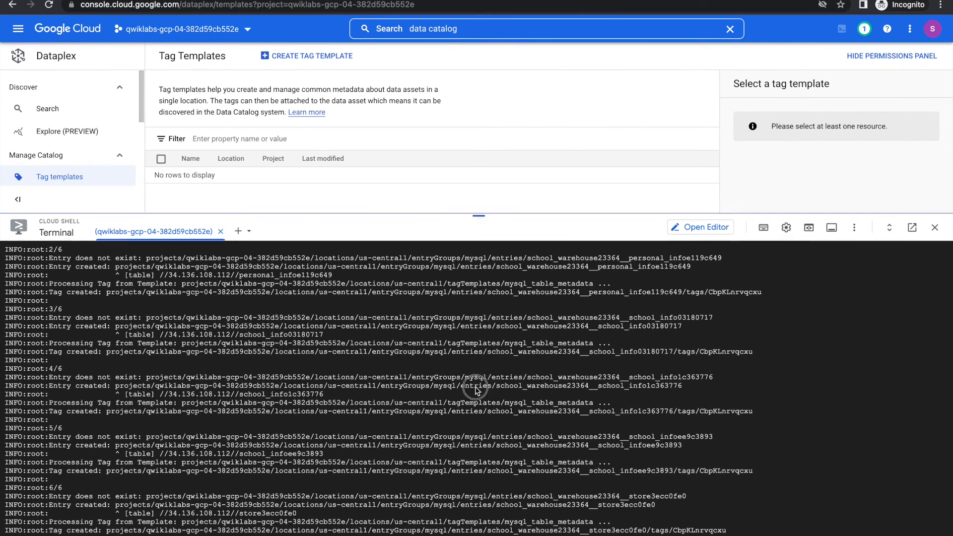
left_click_drag(474, 216, 474, 414)
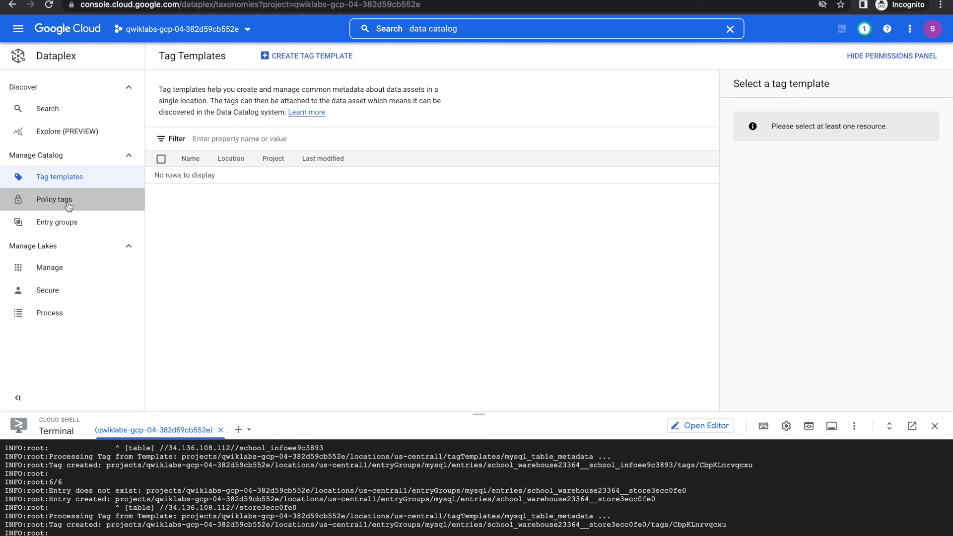
left_click(57, 222)
left_click(61, 177)
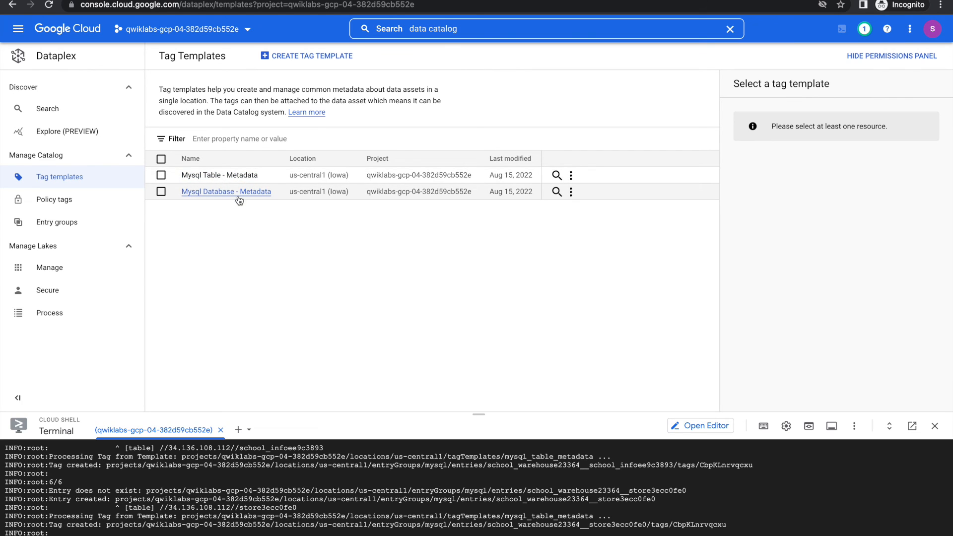
Open the mysql entry group in Dataplex and examine the details and tags of its company_warehouse23221 entry.
left_click(57, 222)
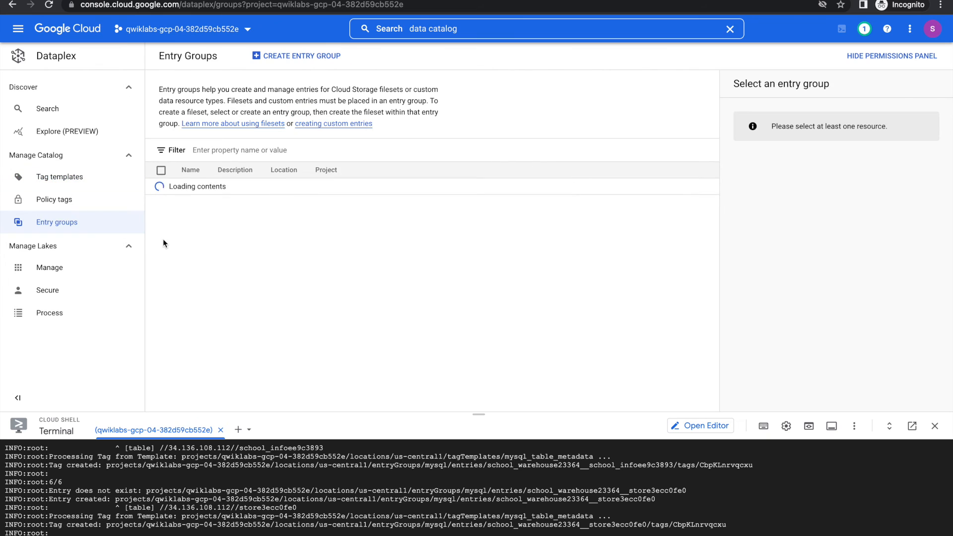
left_click(191, 187)
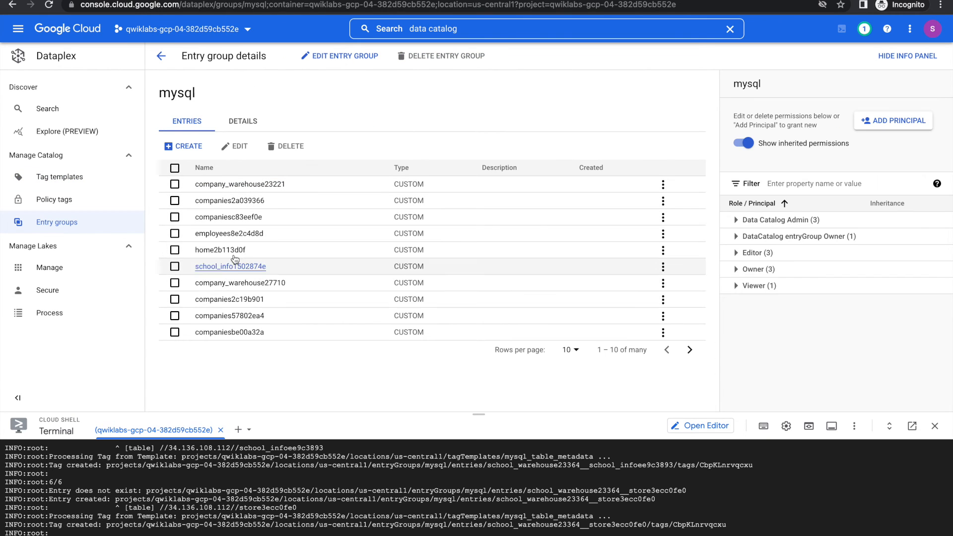
left_click(231, 190)
left_click(231, 188)
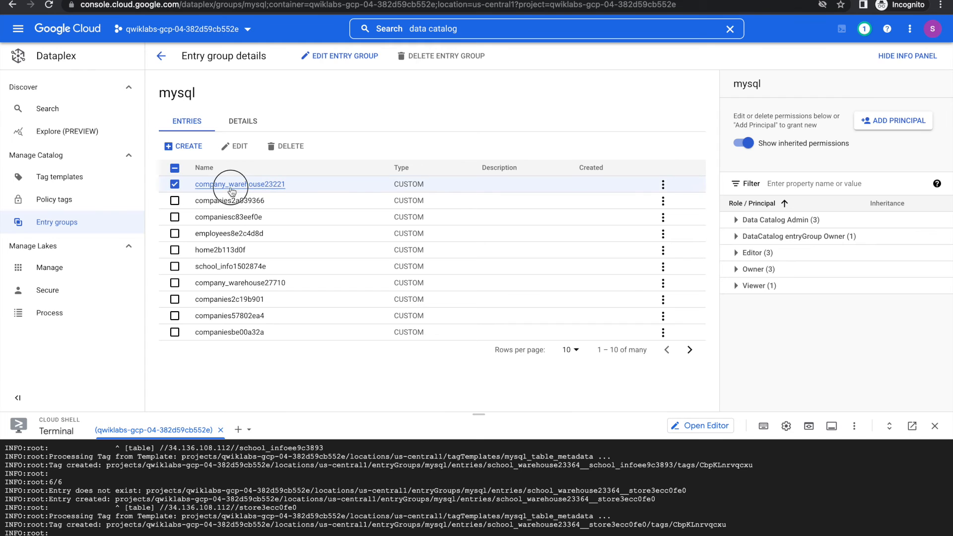
scroll(290, 301, "down", 1)
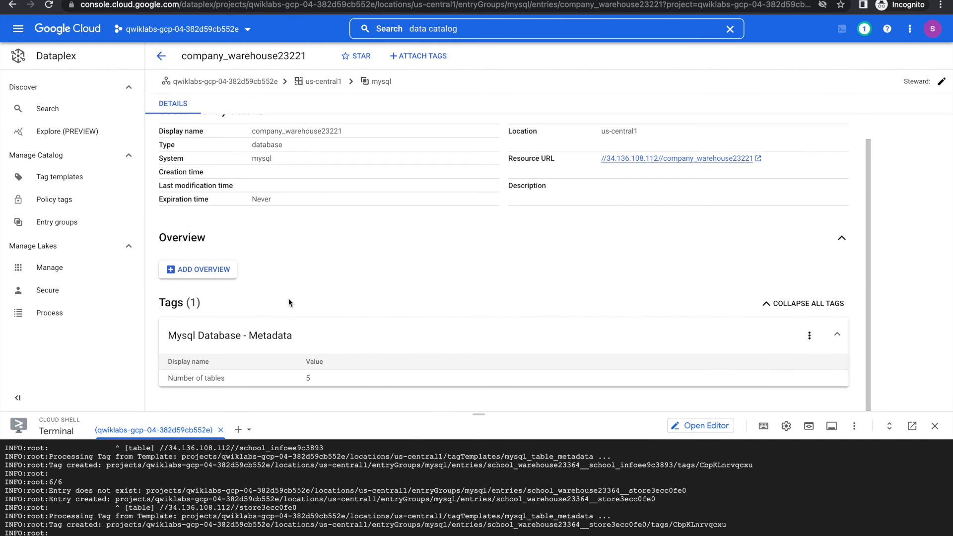
Copy ./cleanup-db.sh from the lab's Cleaning up section and run it in an enlarged, cleared Cloud Shell terminal to delete the MySQL metadata.
key("ctrl+Left")
key("ctrl+Right")
key("ctrl+Right")
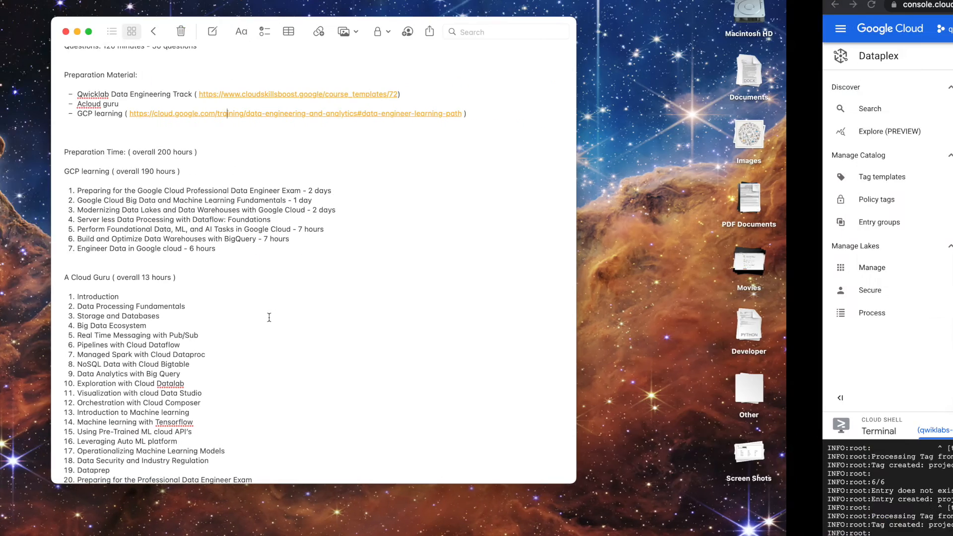
scroll(289, 406, "down", 12)
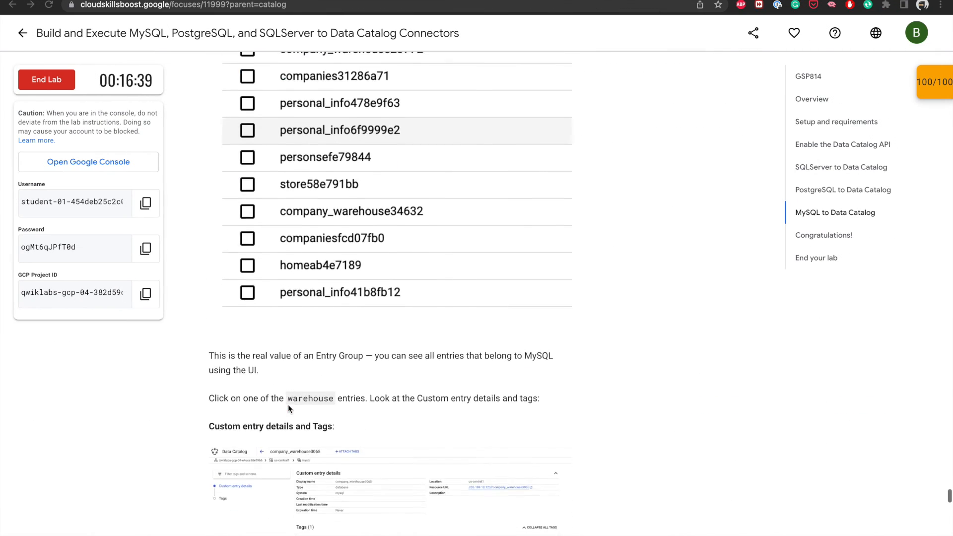
scroll(287, 407, "down", 10)
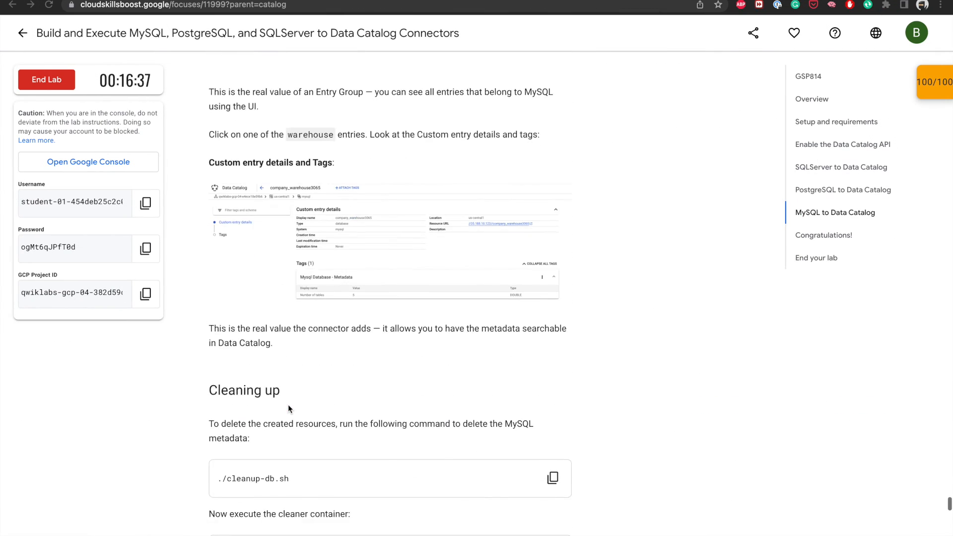
scroll(288, 407, "down", 6)
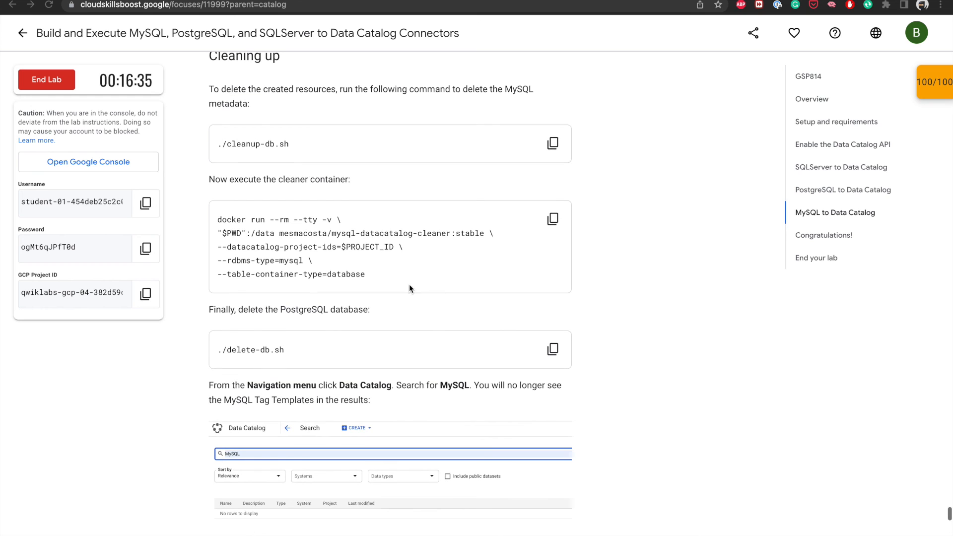
left_click(552, 143)
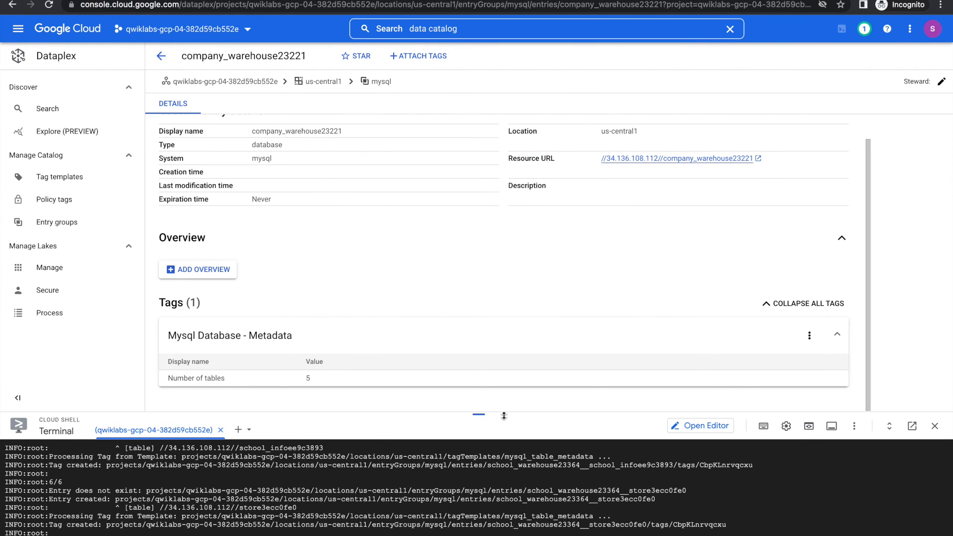
left_click_drag(504, 415, 497, 160)
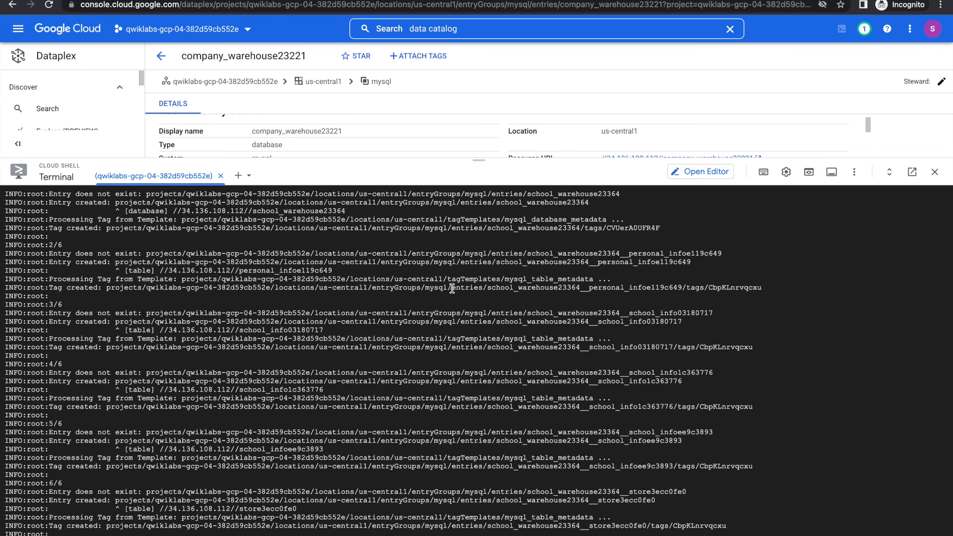
key("ctrl+l")
key("ctrl+v")
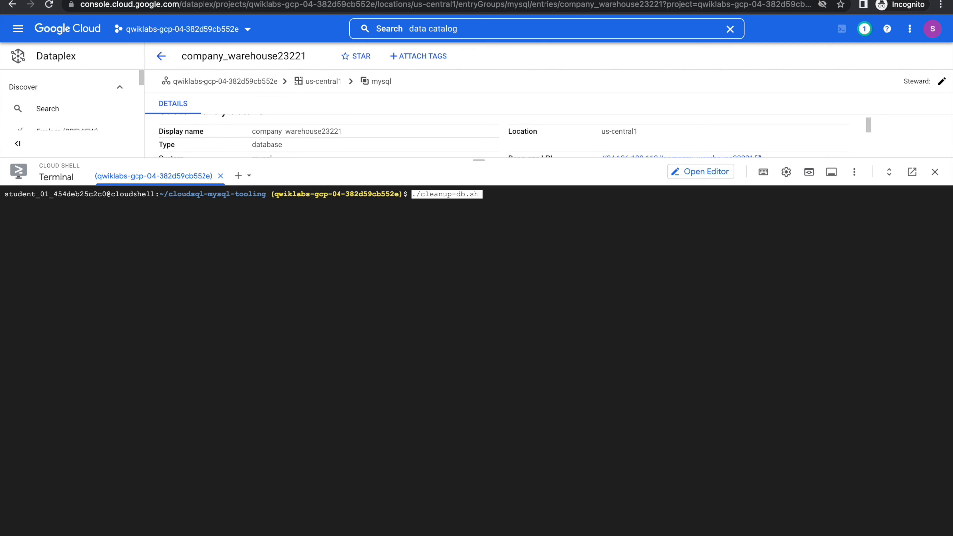
key("Return")
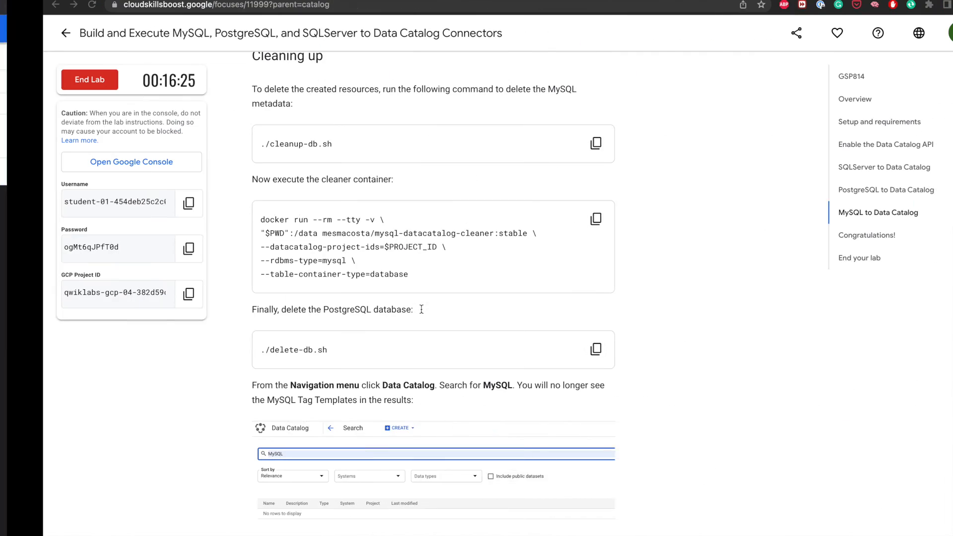
Copy the lab's docker run command for mesmacosta/mysql-datacatalog-cleaner:stable and run it in Cloud Shell to execute the cleaner container.
scroll(340, 326, "down", 1)
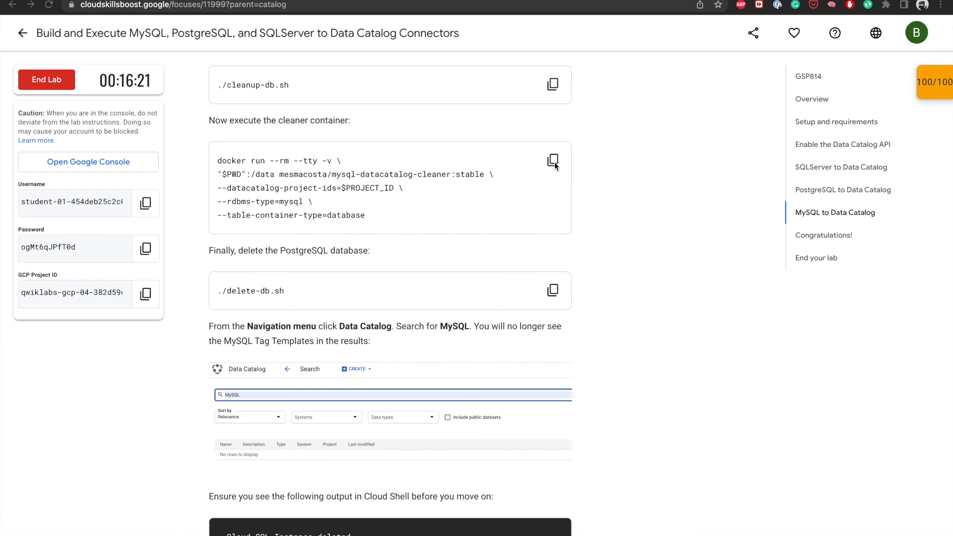
scroll(565, 213, "down", 2)
scroll(564, 212, "up", 2)
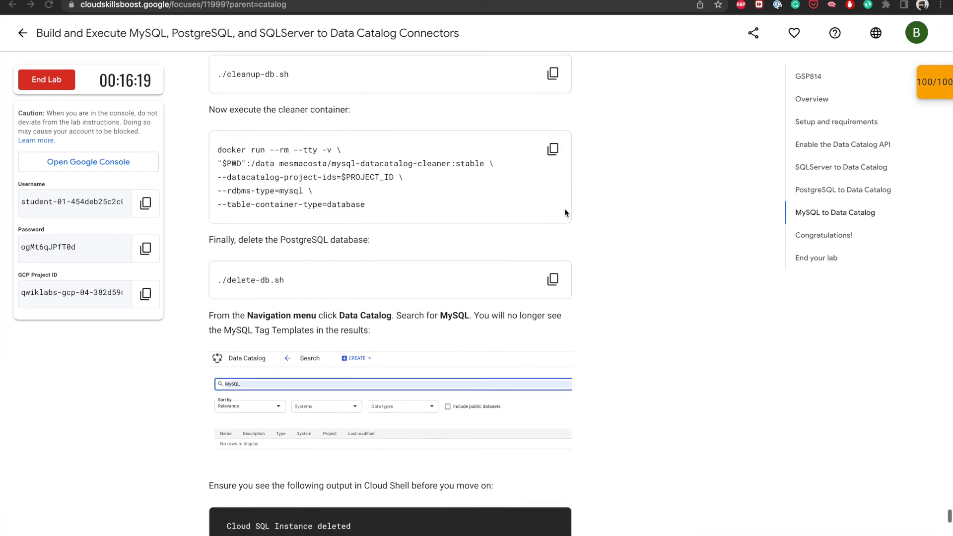
scroll(564, 212, "up", 1)
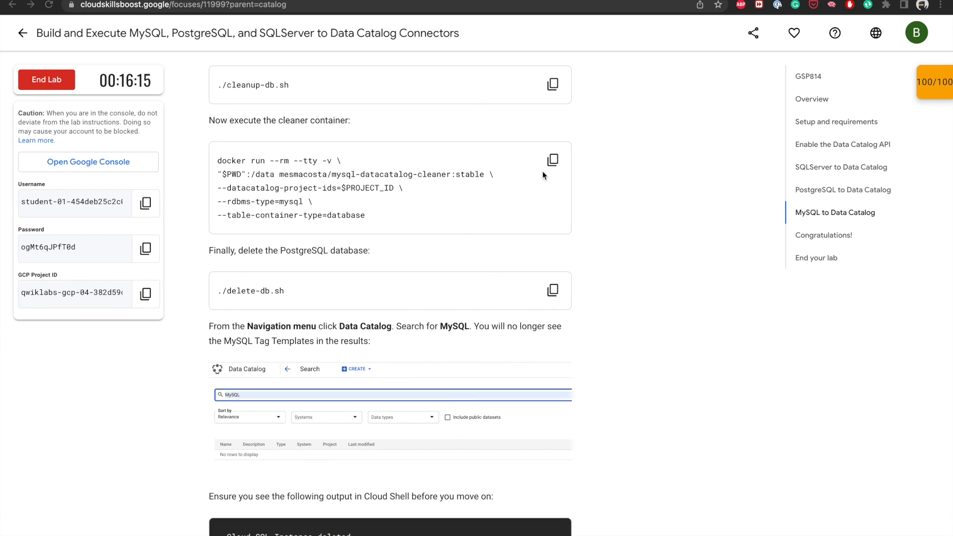
scroll(556, 161, "up", 1)
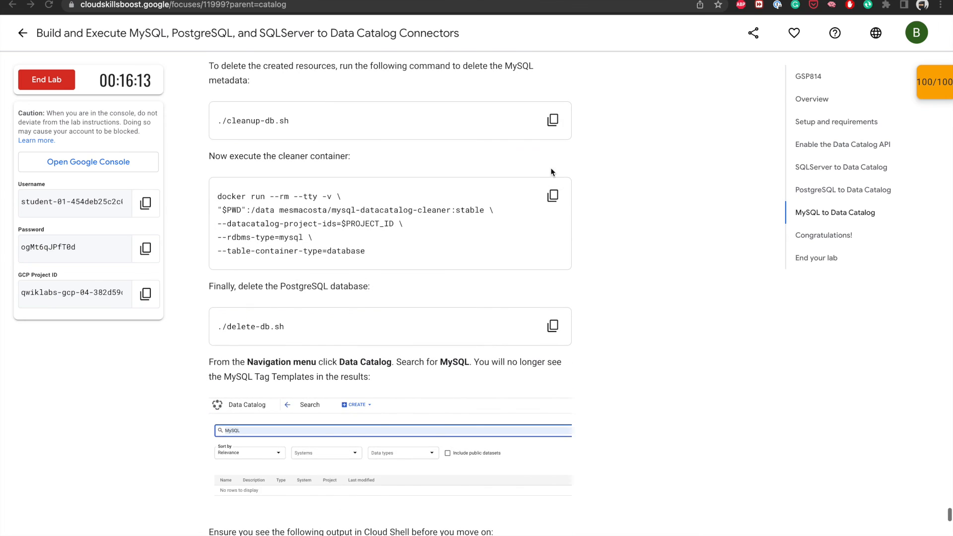
left_click(553, 196)
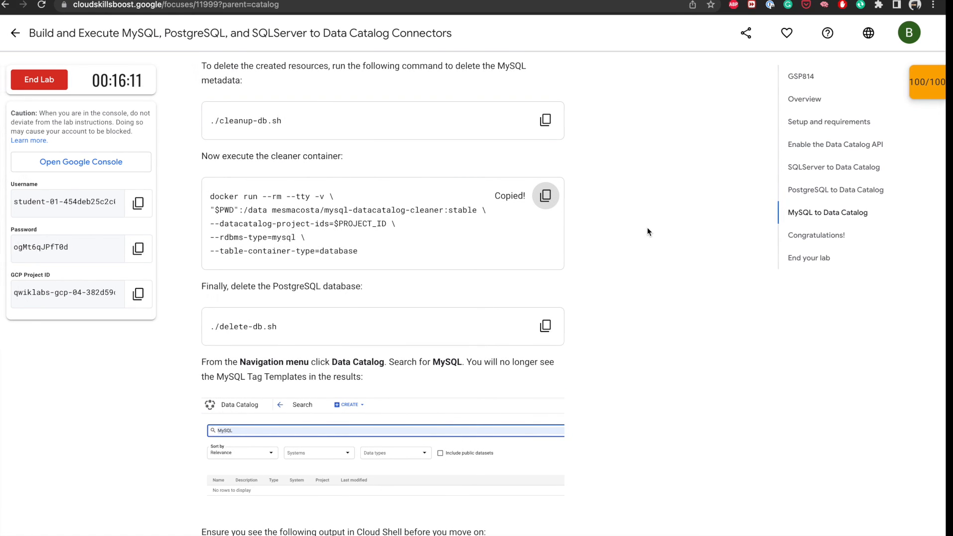
key("ctrl+Left")
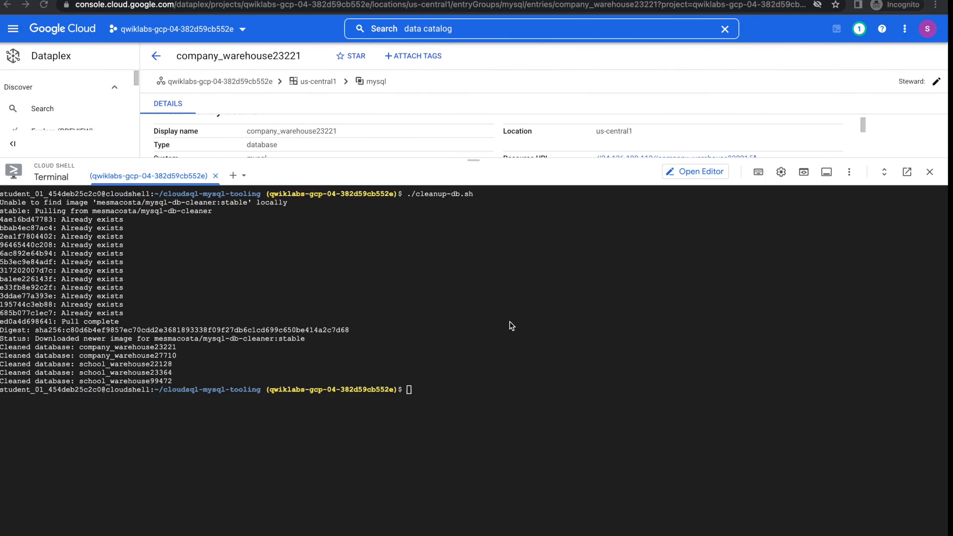
left_click(453, 387)
key("ctrl+v")
key("Return")
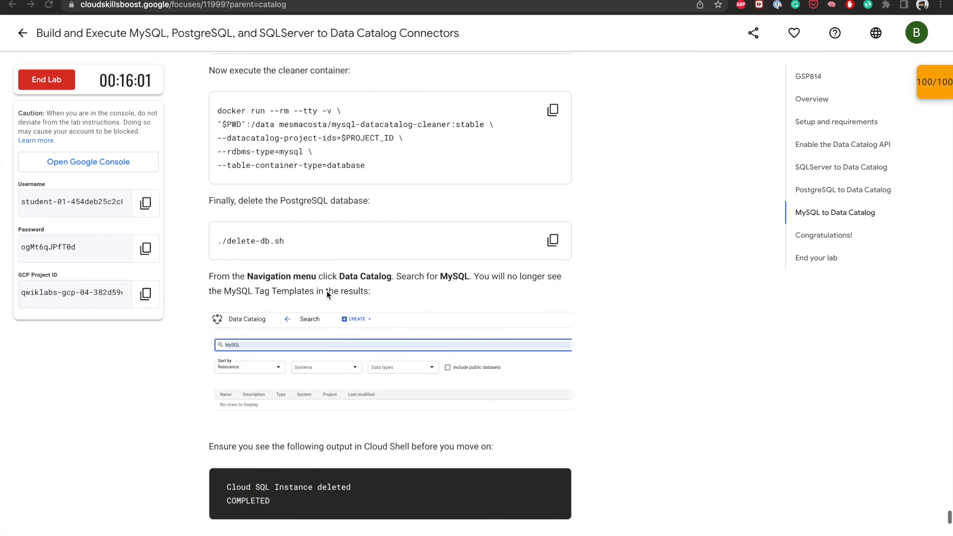
Copy the lab's ./delete-db.sh command for deleting the database.
scroll(327, 291, "down", 1)
double_click(298, 165)
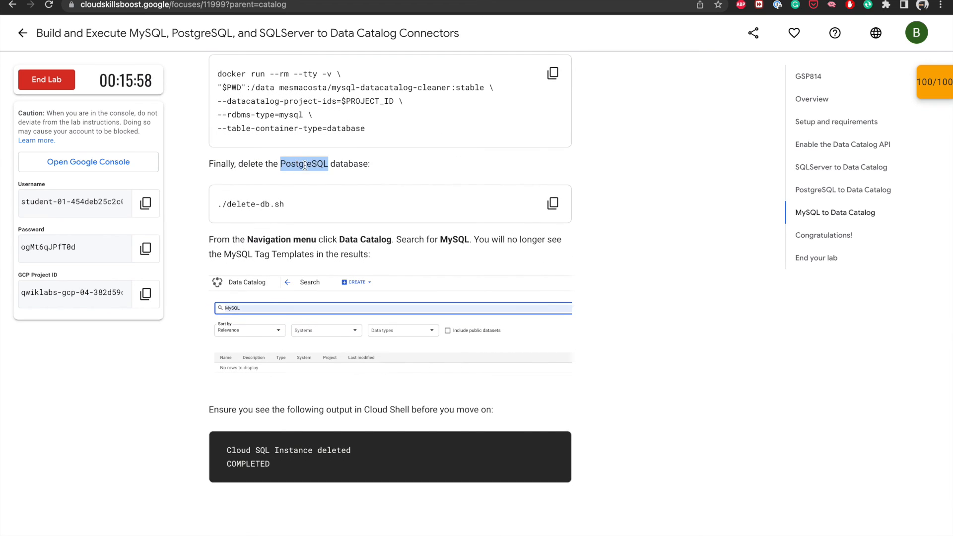
left_click(305, 166)
left_click(553, 203)
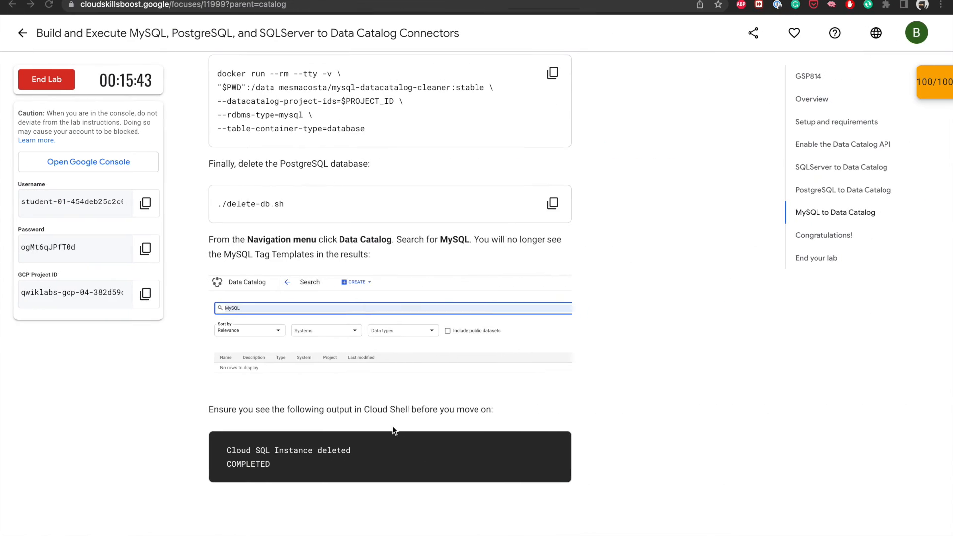
Read the lab's expected deletion output and the Congratulations summary, and check the cleaner output in Cloud Shell.
scroll(393, 430, "down", 5)
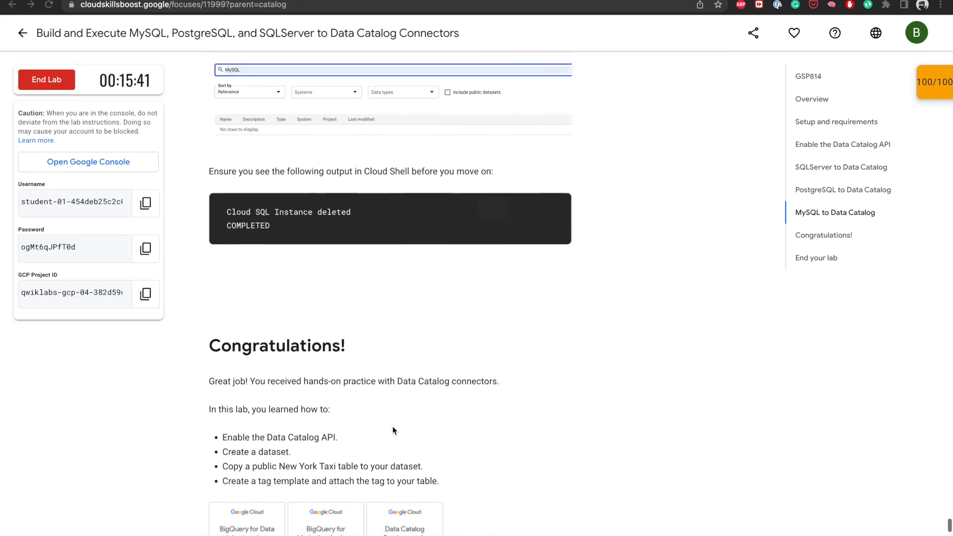
scroll(392, 430, "down", 1)
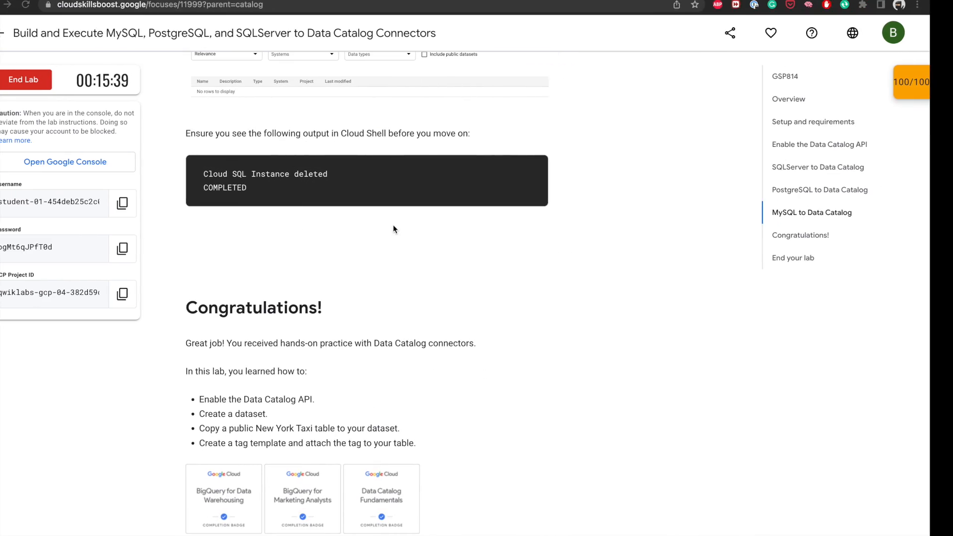
key("ctrl+Left")
key("ctrl+Right")
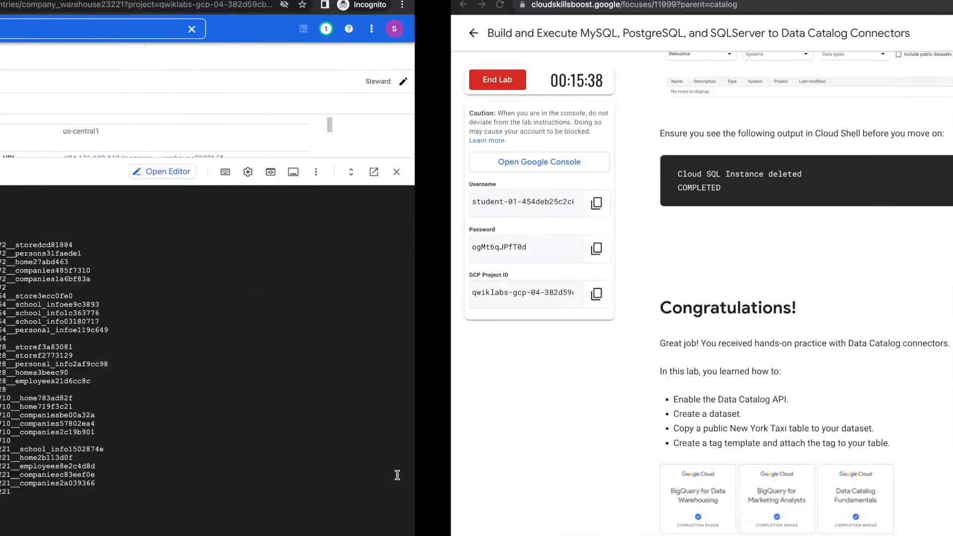
scroll(397, 476, "down", 3)
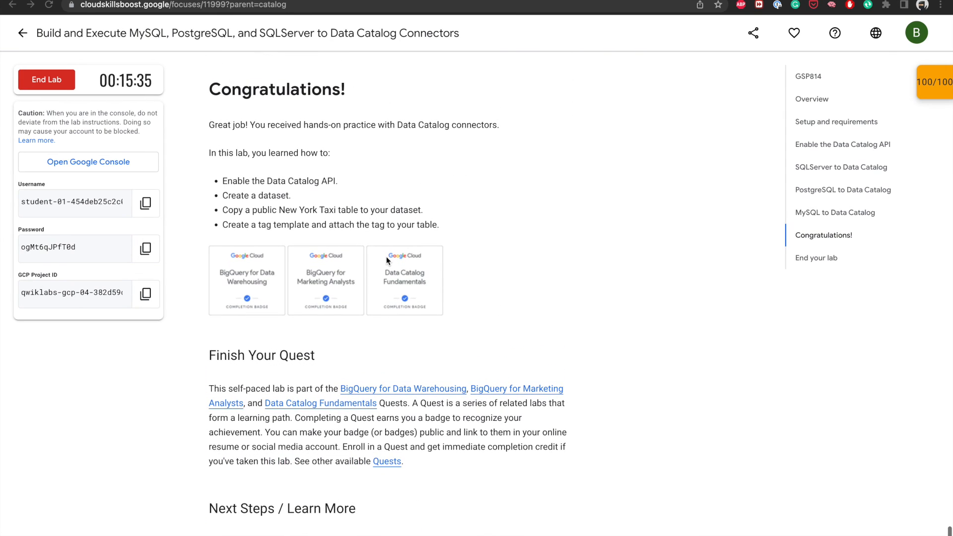
scroll(386, 257, "up", 1)
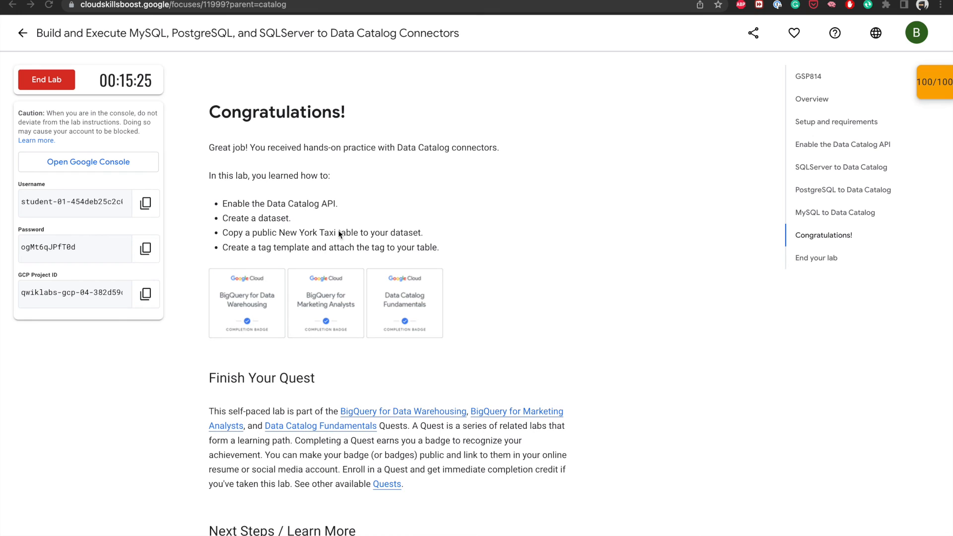
left_click_drag(227, 203, 448, 252)
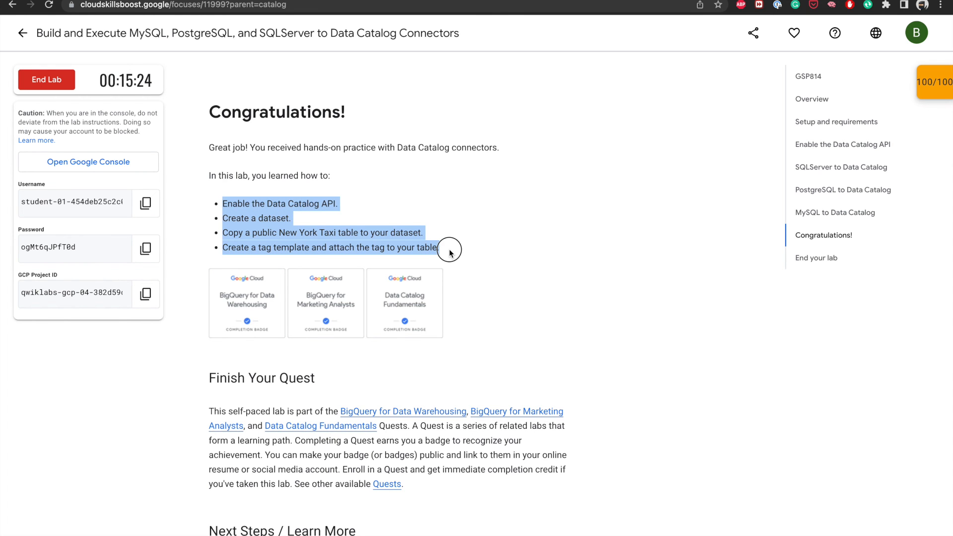
Return to the start of the lab instructions and review the Overview, What you will learn, and Setup and requirements sections.
scroll(475, 204, "up", 20)
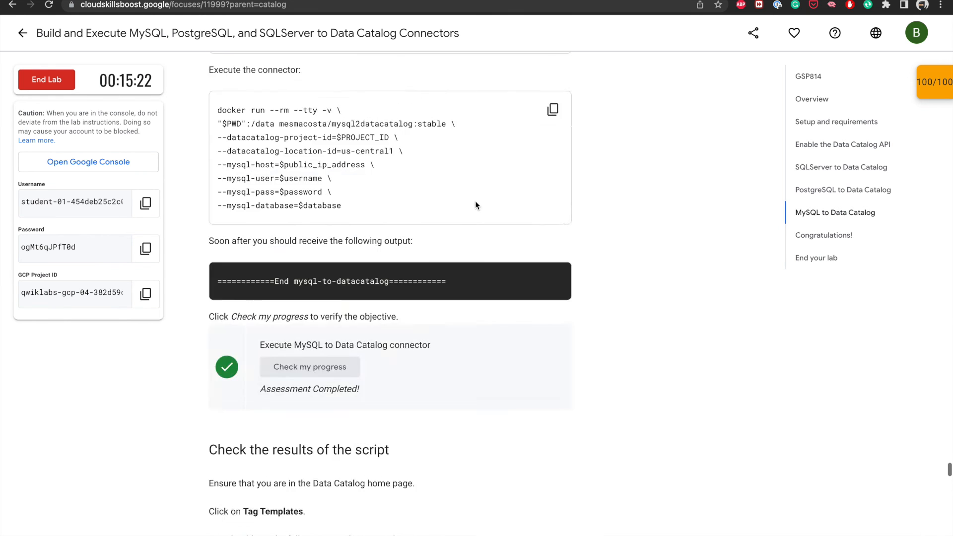
scroll(475, 204, "up", 20)
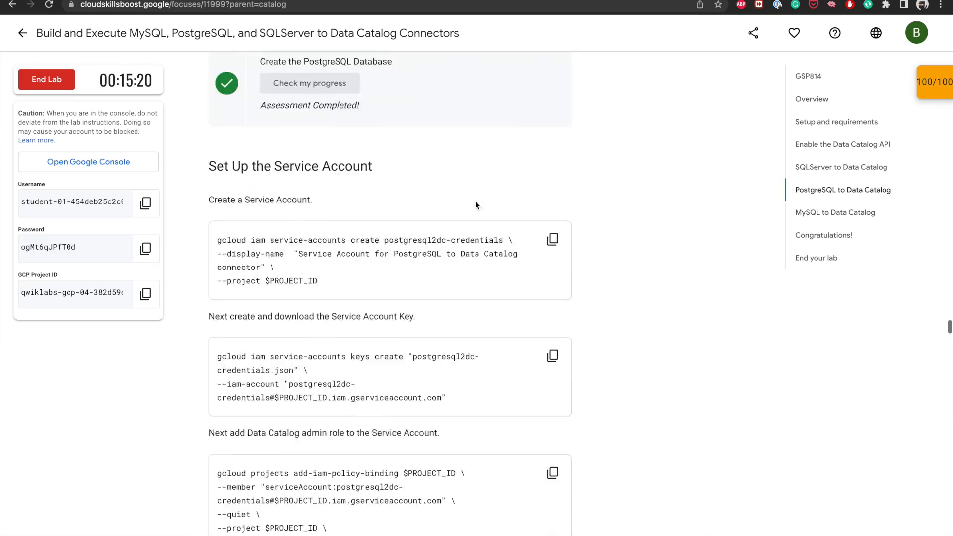
scroll(475, 205, "up", 20)
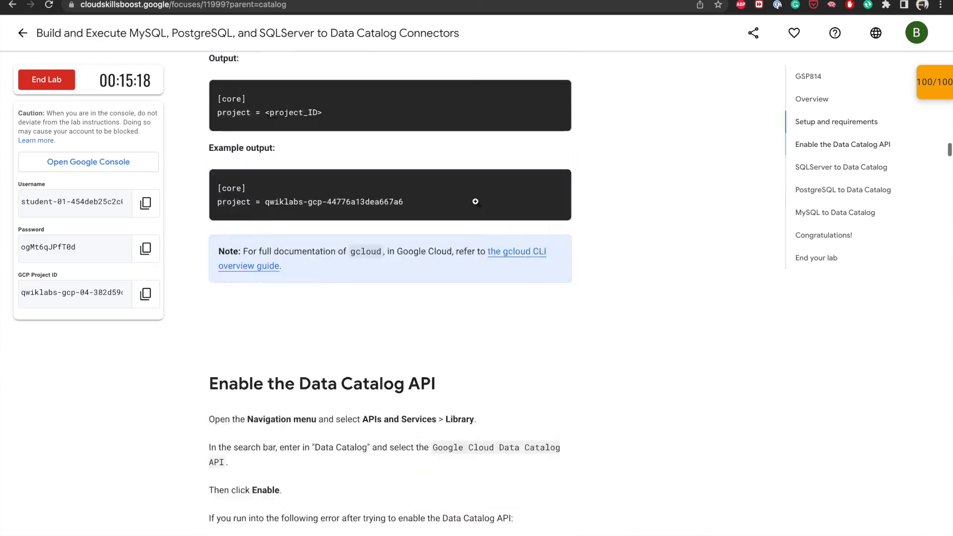
scroll(475, 200, "up", 20)
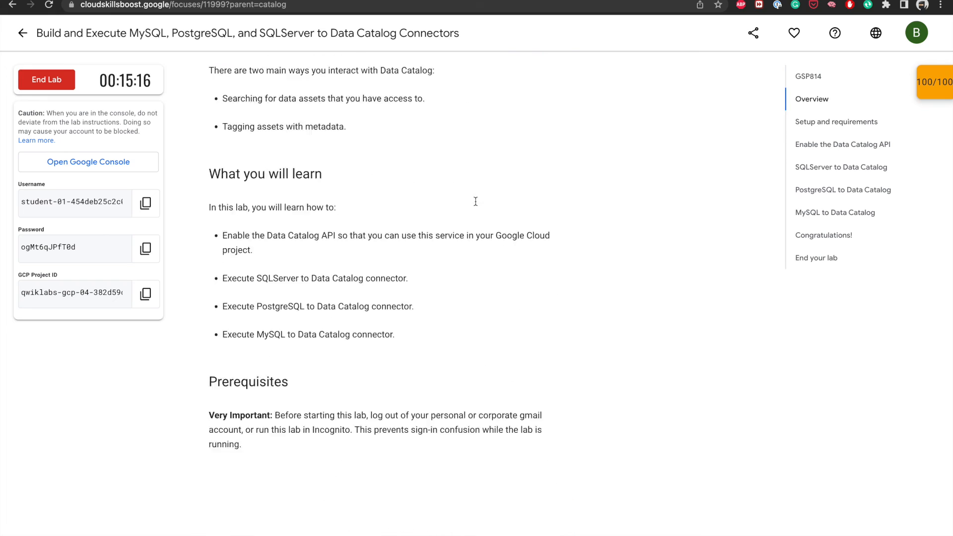
scroll(475, 200, "up", 3)
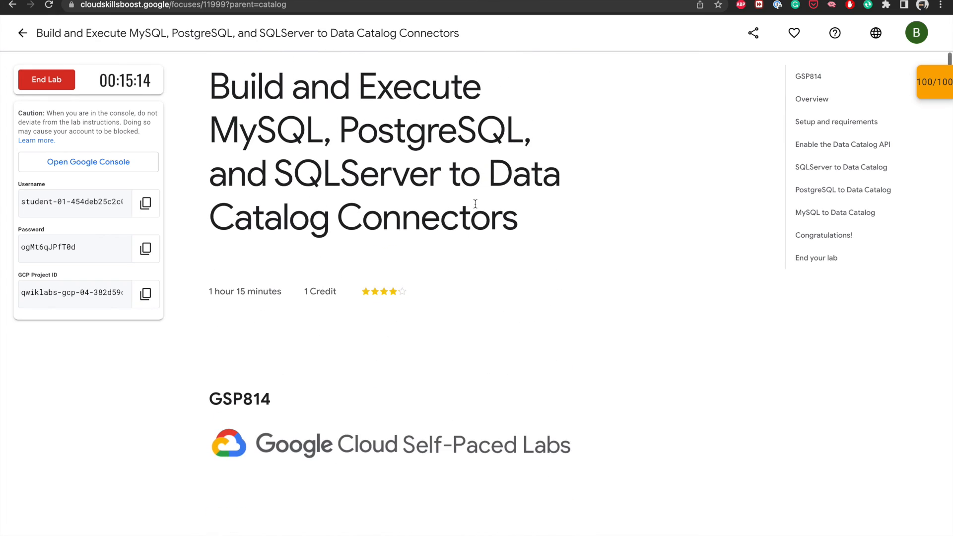
scroll(483, 291, "down", 15)
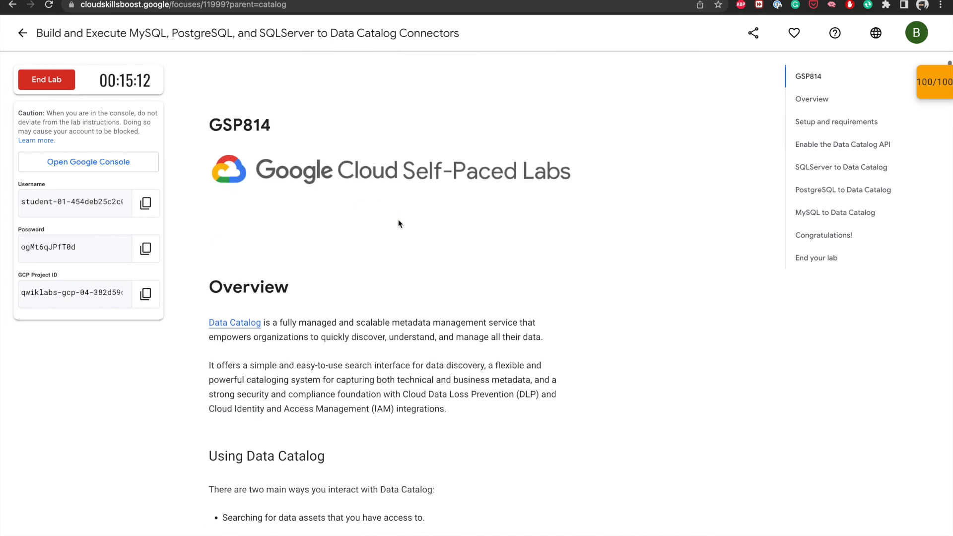
scroll(398, 220, "down", 20)
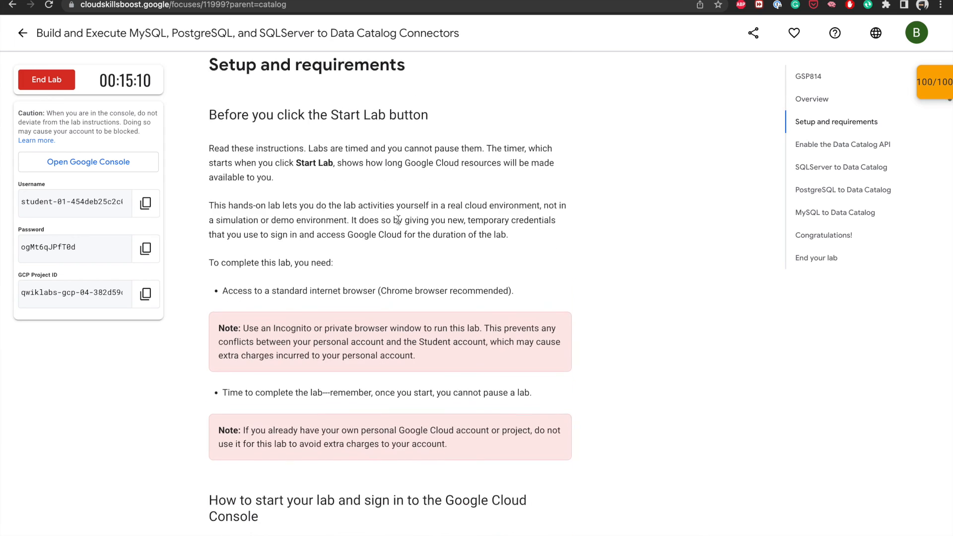
scroll(398, 223, "down", 20)
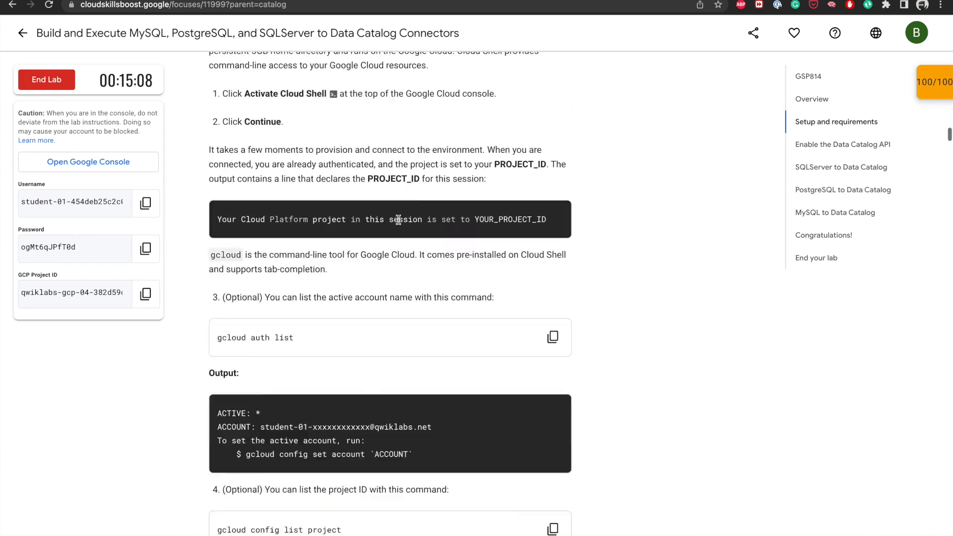
Review the lab's Enable the Data Catalog API section, including the failed-action workaround and its progress check.
scroll(398, 224, "down", 9)
scroll(398, 223, "up", 2)
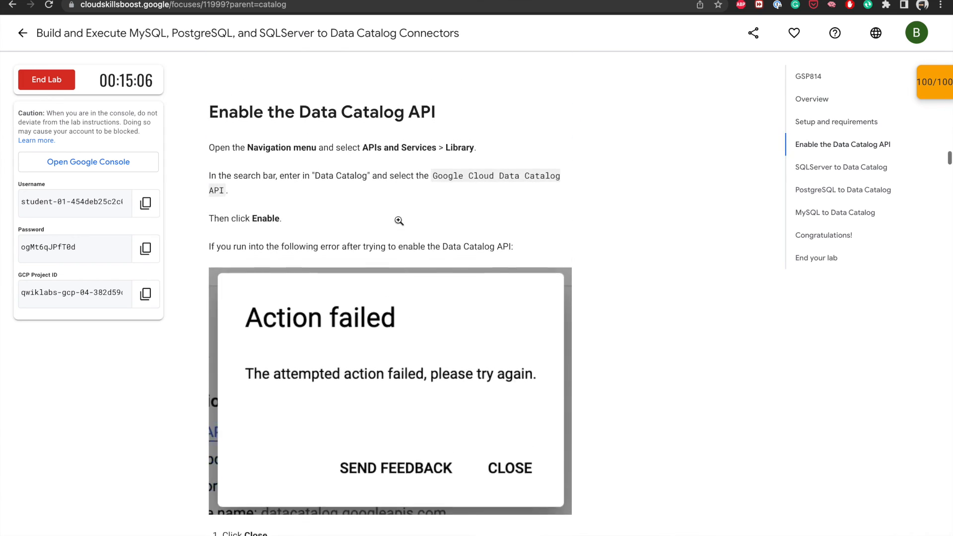
scroll(398, 220, "down", 2)
scroll(398, 219, "up", 1)
scroll(398, 219, "down", 10)
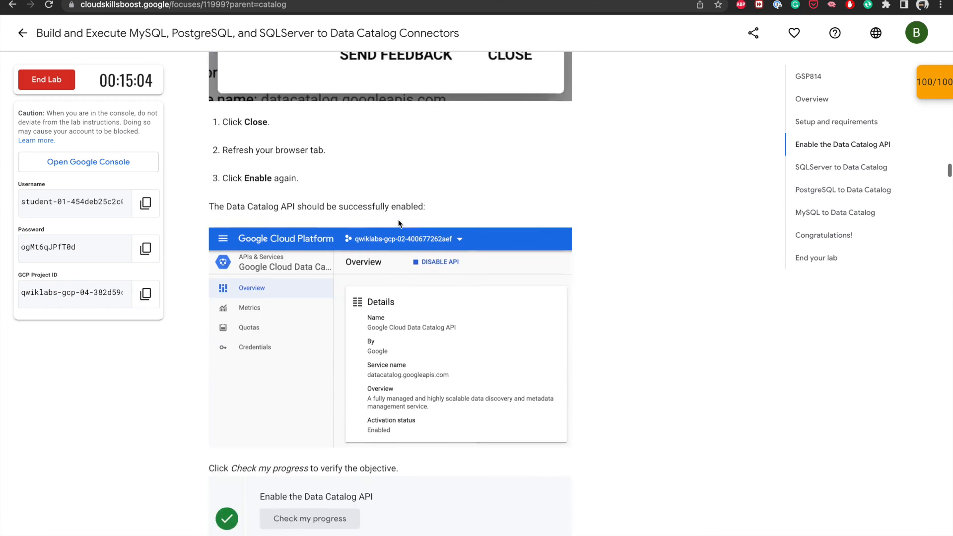
scroll(398, 220, "up", 1)
scroll(398, 220, "down", 4)
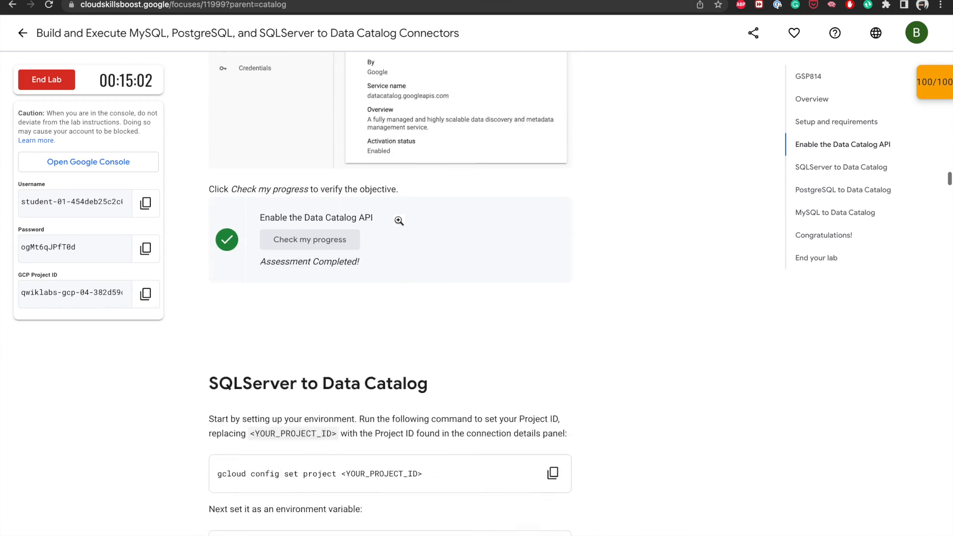
Review the SQLServer to Data Catalog section, covering environment setup, database creation, the service account, and connector execution.
scroll(398, 224, "down", 3)
scroll(398, 224, "down", 1)
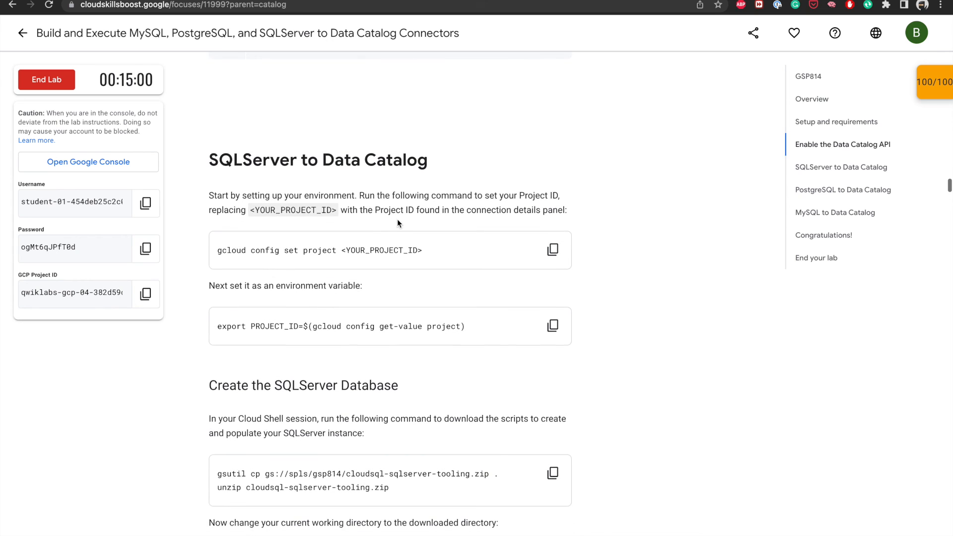
scroll(382, 177, "down", 2)
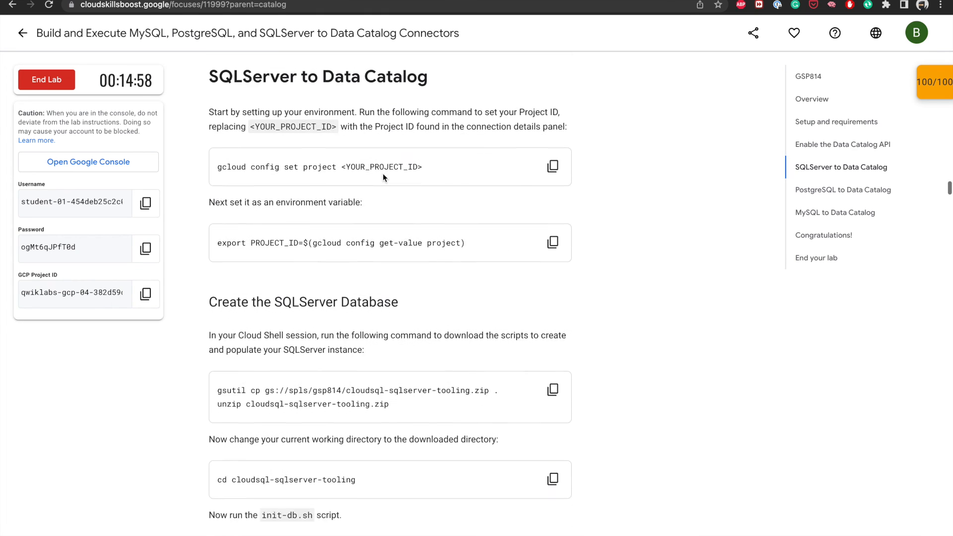
scroll(347, 283, "down", 5)
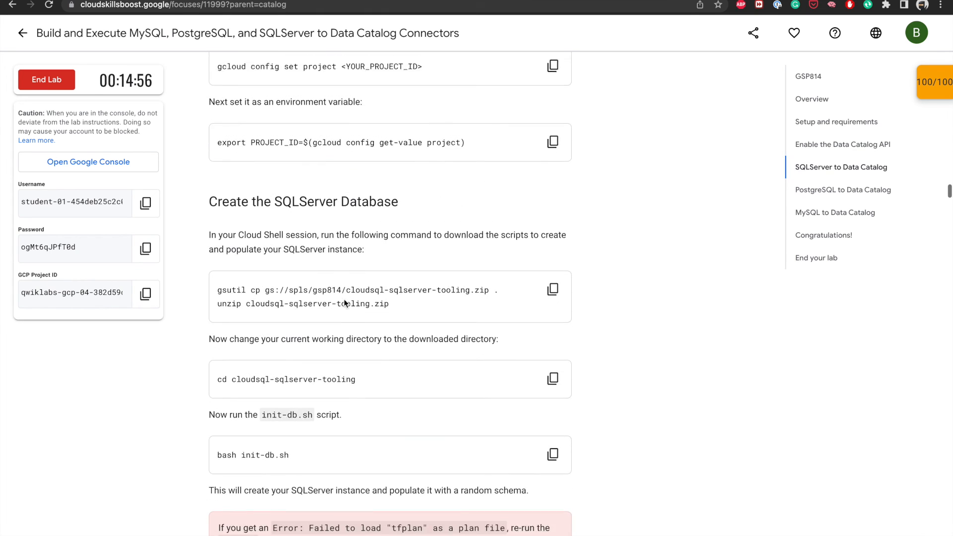
scroll(378, 307, "up", 1)
scroll(378, 293, "down", 5)
scroll(378, 291, "down", 6)
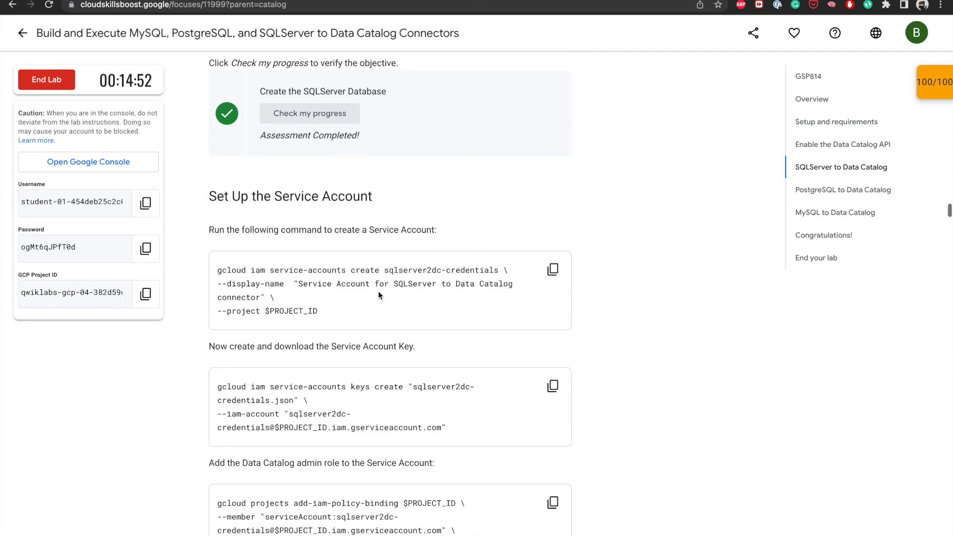
scroll(326, 263, "down", 10)
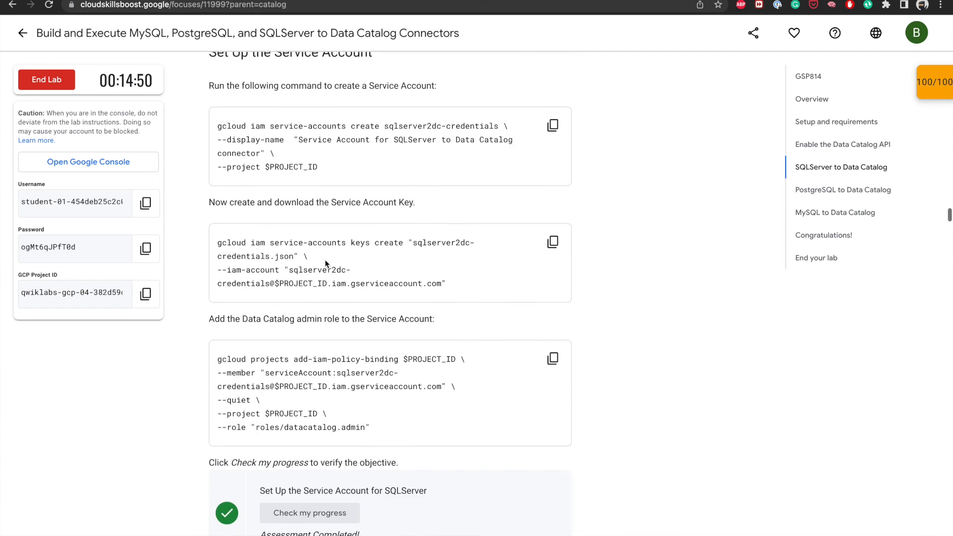
scroll(326, 263, "down", 1)
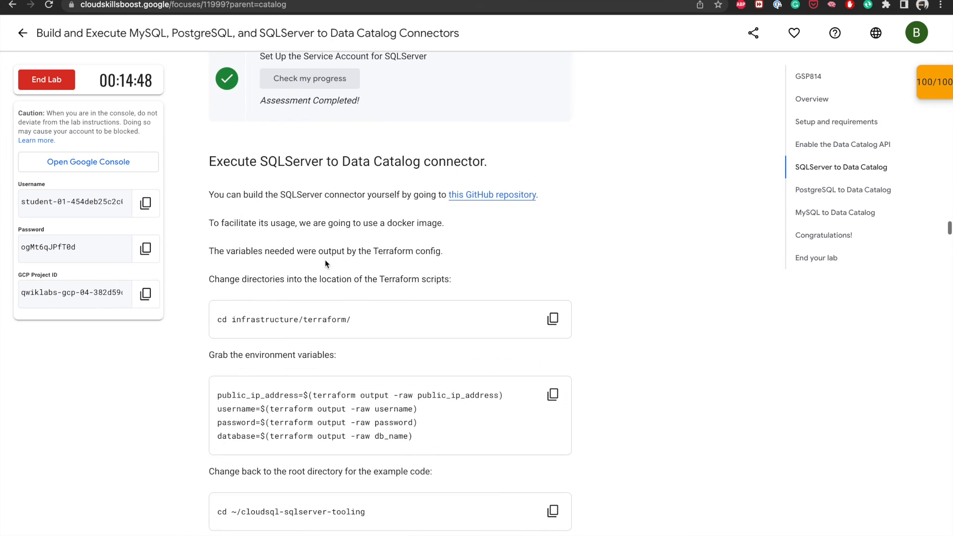
scroll(363, 212, "down", 1)
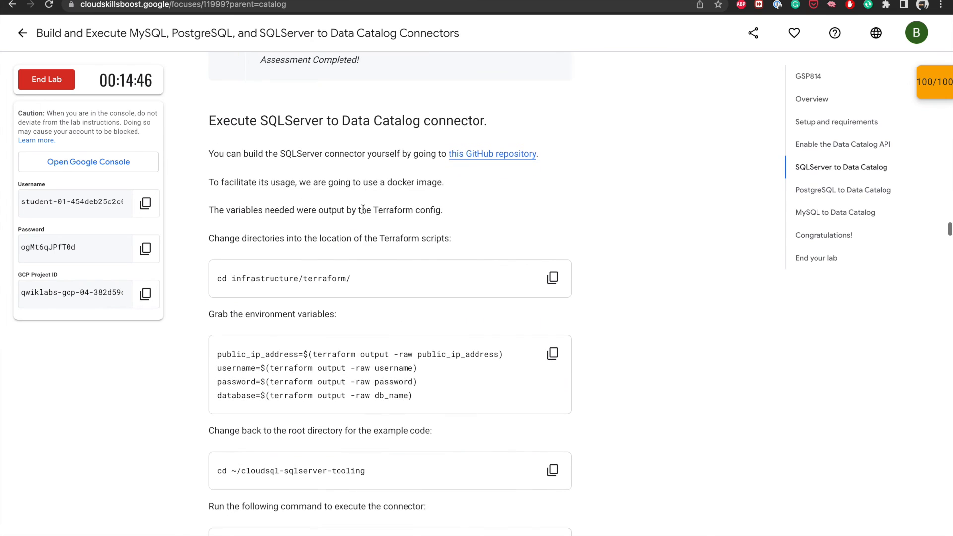
scroll(423, 220, "down", 7)
scroll(423, 220, "up", 6)
scroll(423, 220, "up", 2)
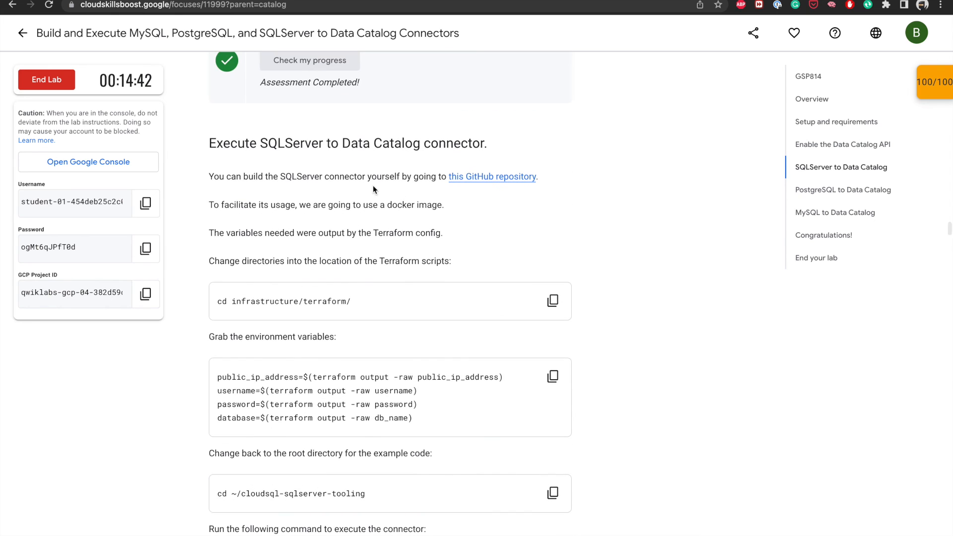